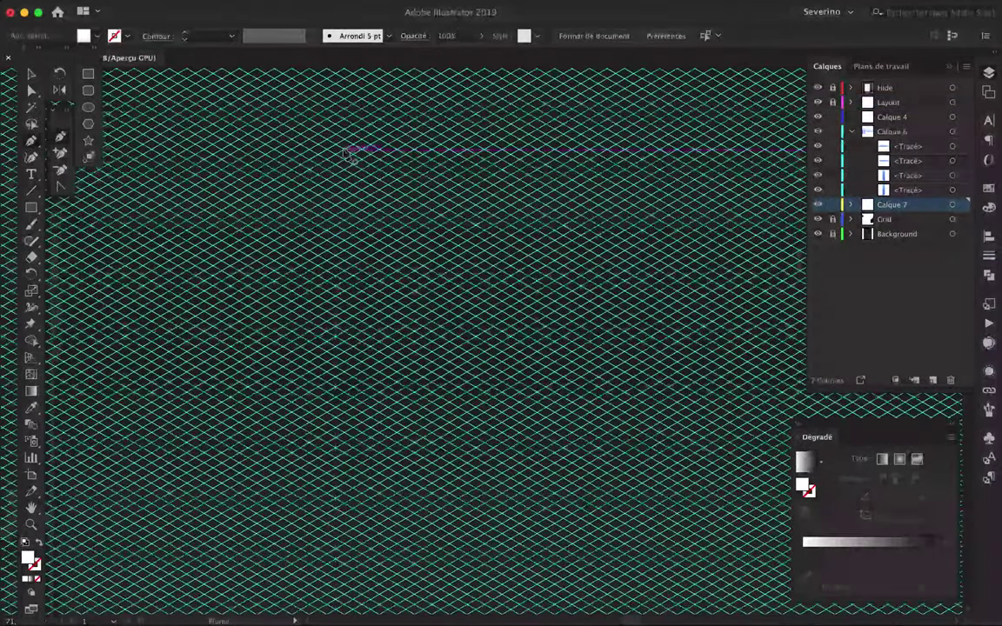
# - Pen-draw a tall isometric parallelogram panel
pyautogui.moveTo(347, 151); pyautogui.dragTo(228, 224)
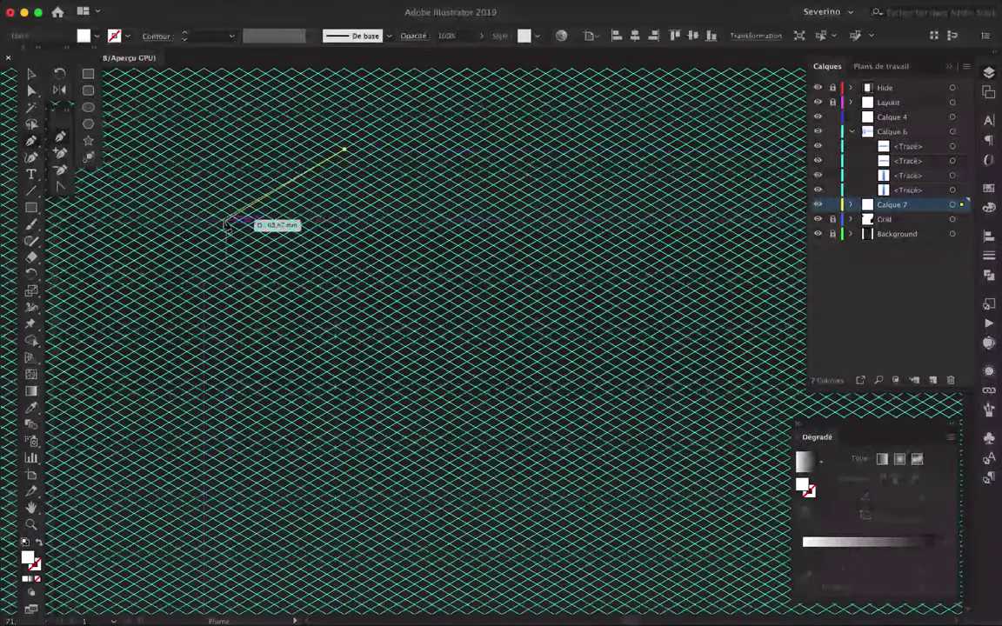
pyautogui.click(197, 235)
pyautogui.click(197, 428)
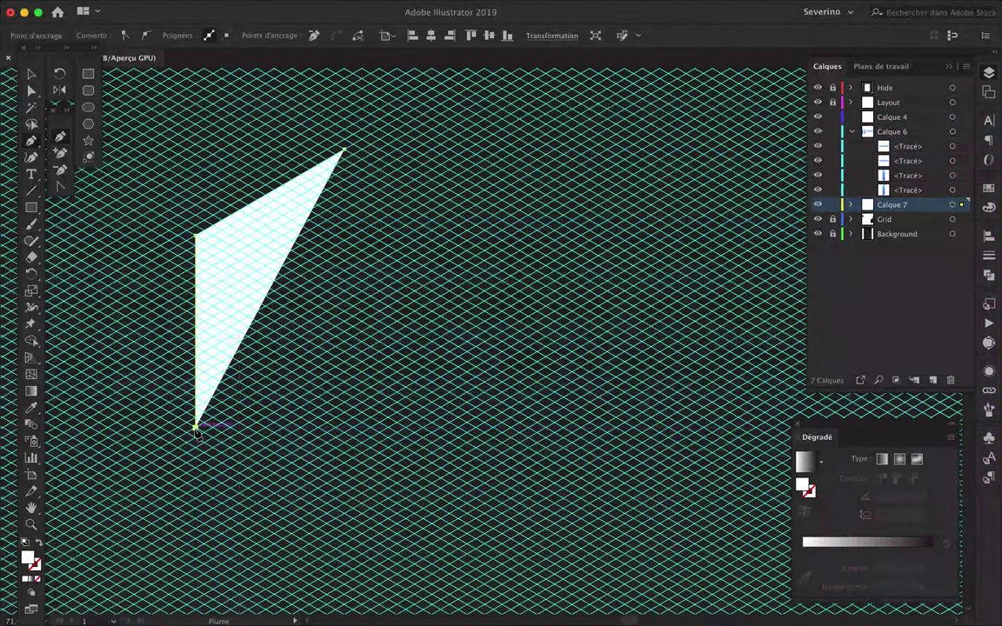
pyautogui.click(346, 341)
# - Fill the panel with a fading gradient starting at 0% and hide the isometric grid
pyautogui.click(805, 462)
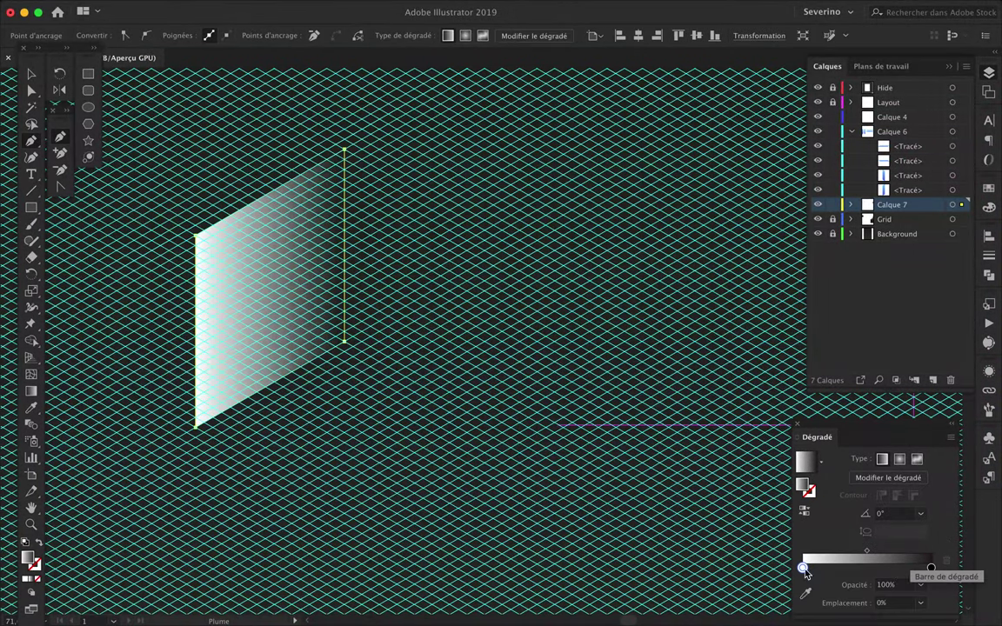
pyautogui.moveTo(903, 568); pyautogui.dragTo(750, 572)
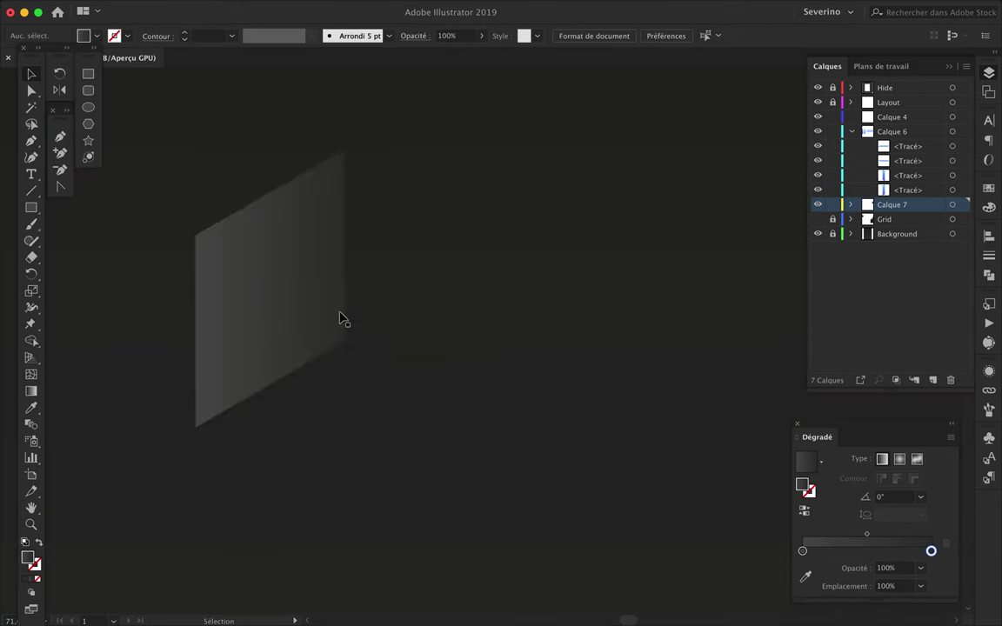
pyautogui.click(342, 318)
pyautogui.click(35, 565)
# - Give the panel a 7 px white outline
pyautogui.click(828, 276)
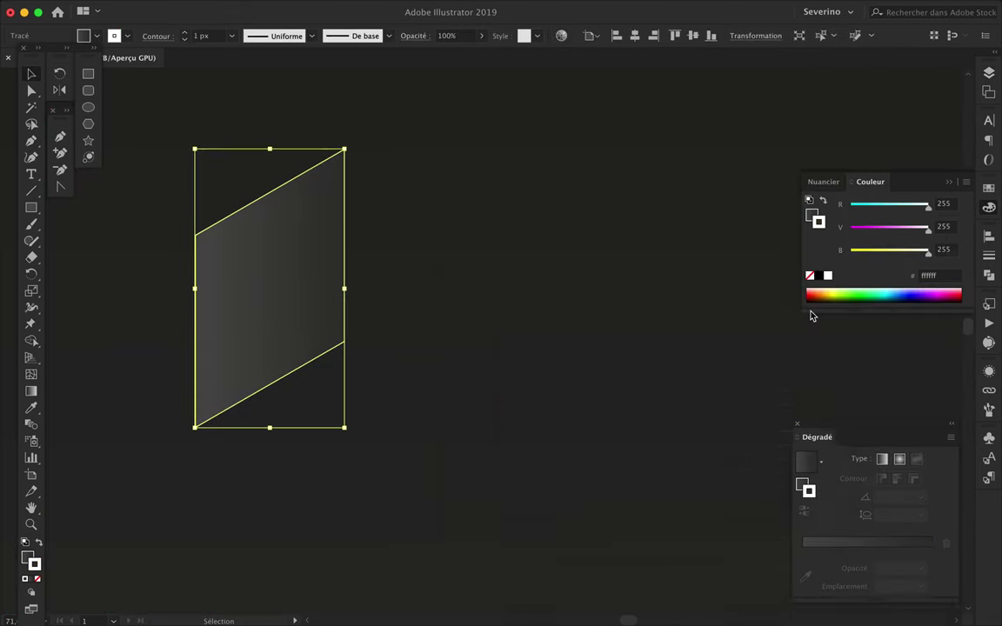
pyautogui.click(989, 252)
pyautogui.write('7')
pyautogui.press('Return')
pyautogui.click(533, 179)
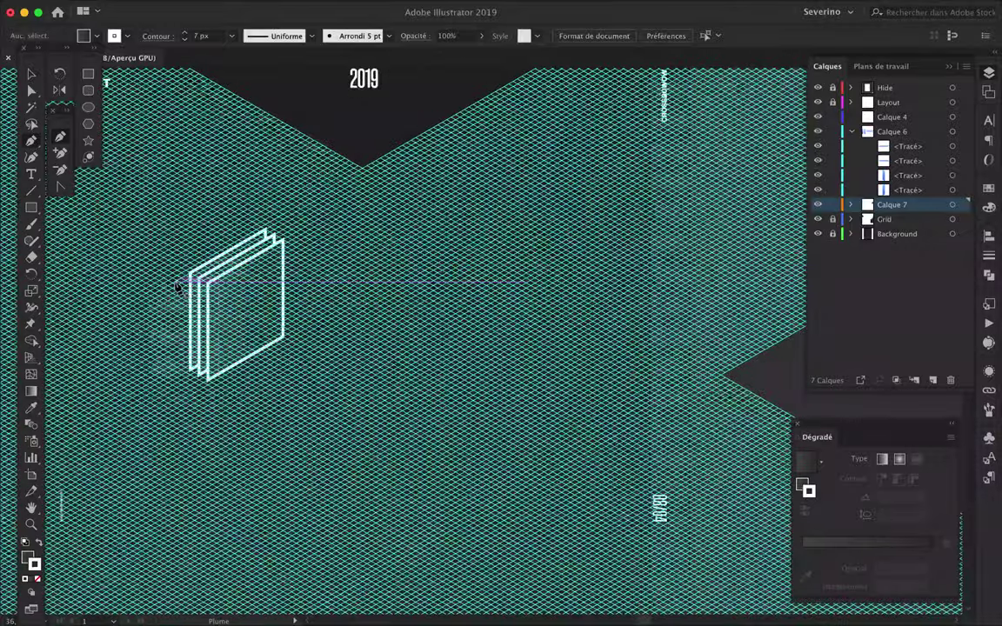
# - Pen-draw another panel and Alt-drag a copy of the large panel up and right
pyautogui.keyDown('alt'); pyautogui.scroll(3, 176, 287); pyautogui.keyUp('alt')
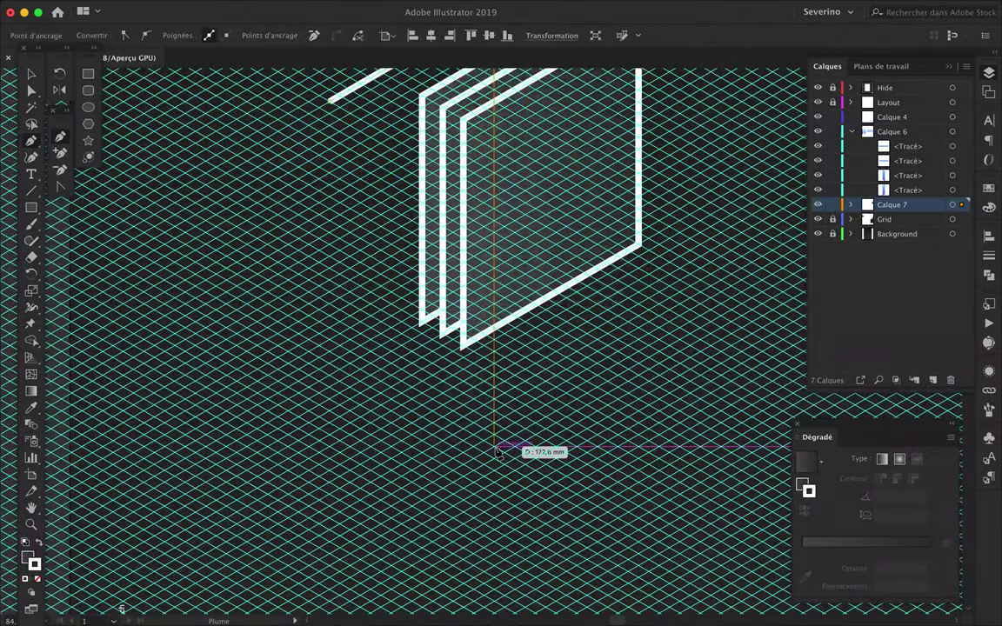
pyautogui.click(493, 448)
pyautogui.click(333, 545)
pyautogui.click(24, 75)
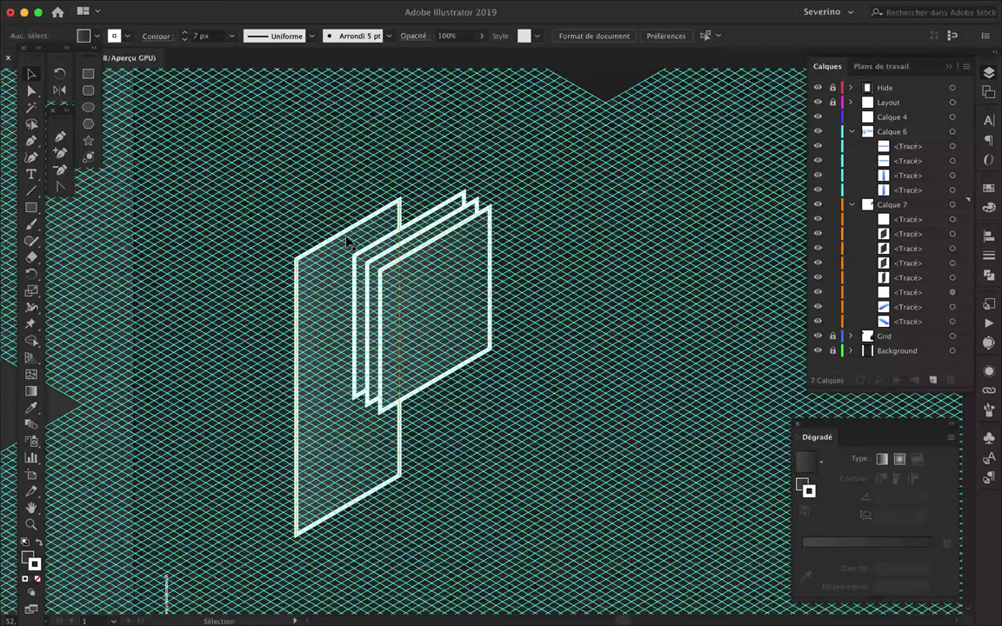
pyautogui.moveTo(346, 241)
pyautogui.mouseDown()
pyautogui.moveTo(467, 174)
pyautogui.moveTo(414, 196)
pyautogui.mouseUp()
pyautogui.click(491, 298)
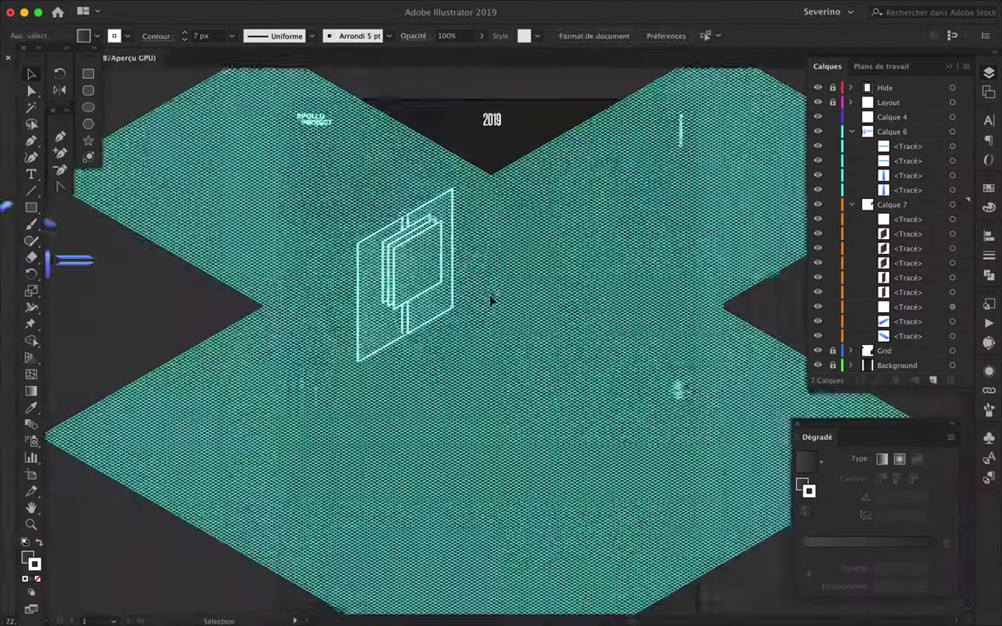
# - Collapse Calque 7 and Calque 6 and make Calque 6 the active layer
pyautogui.scroll(2, 492, 300)
pyautogui.scroll(3, 477, 195)
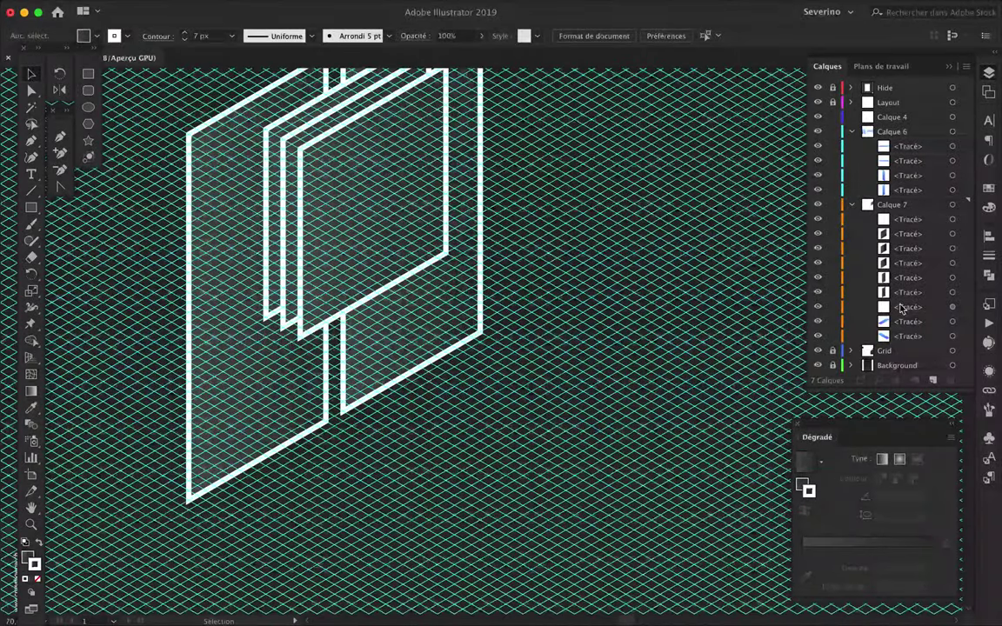
pyautogui.click(851, 204)
pyautogui.click(892, 132)
pyautogui.click(852, 131)
# - Start the slanted band's path with the Pen tool, running up to the right
pyautogui.press('p')
pyautogui.click(171, 441)
pyautogui.click(172, 470)
pyautogui.click(499, 285)
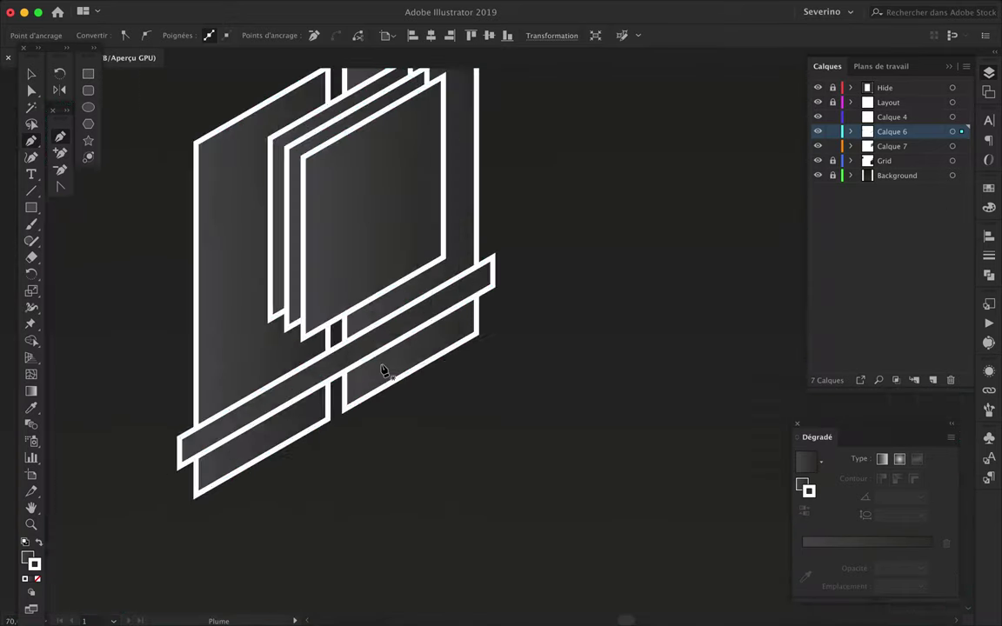
# - Pull the band's left end outward and give it a vertical left edge
pyautogui.hscroll(-2, 583, 413)
pyautogui.press('p')
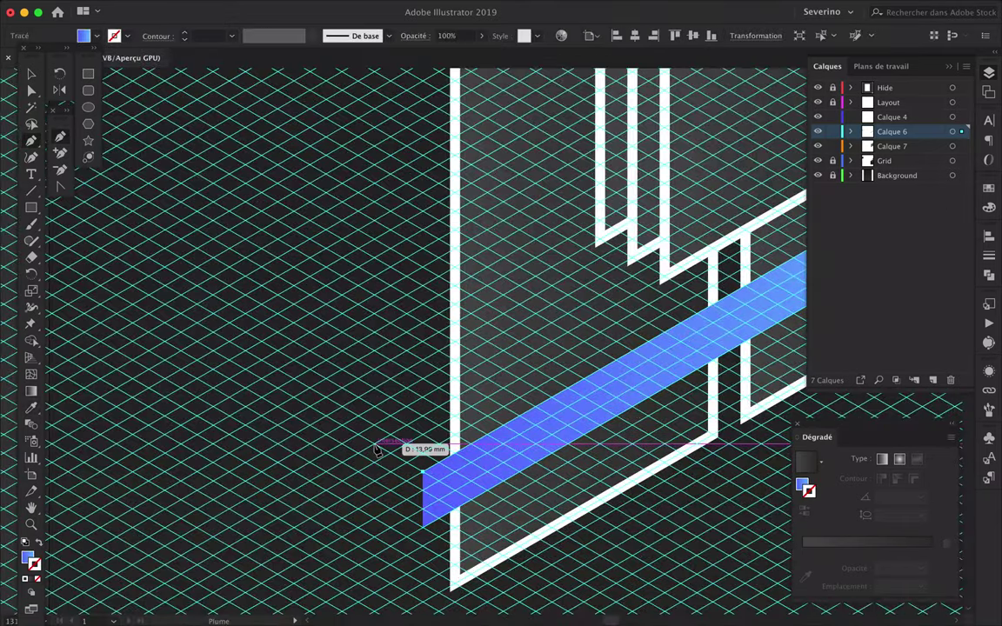
pyautogui.press('a')
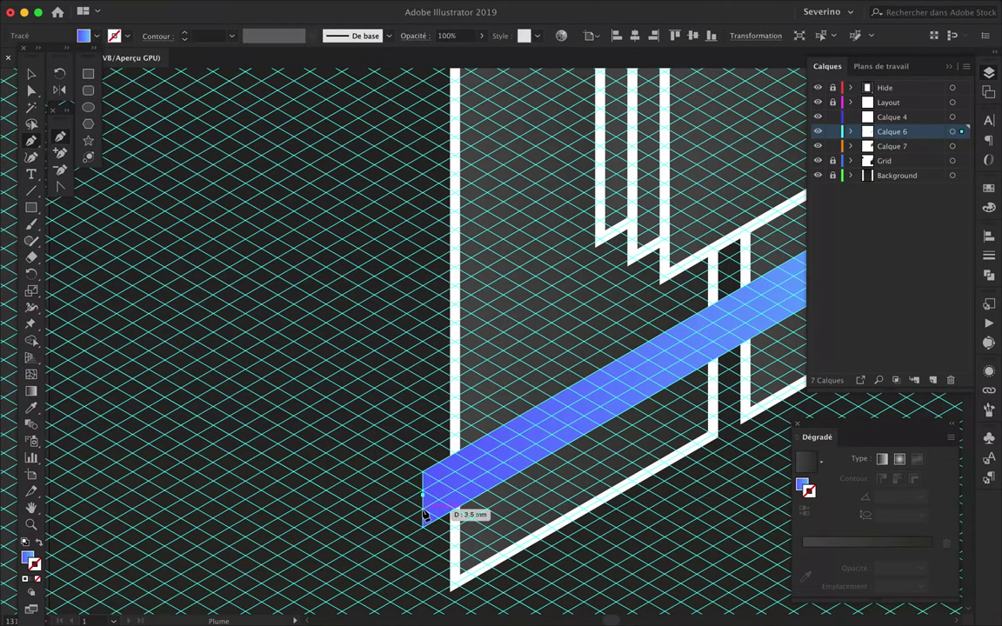
pyautogui.click(423, 496)
pyautogui.moveTo(423, 502); pyautogui.dragTo(376, 501)
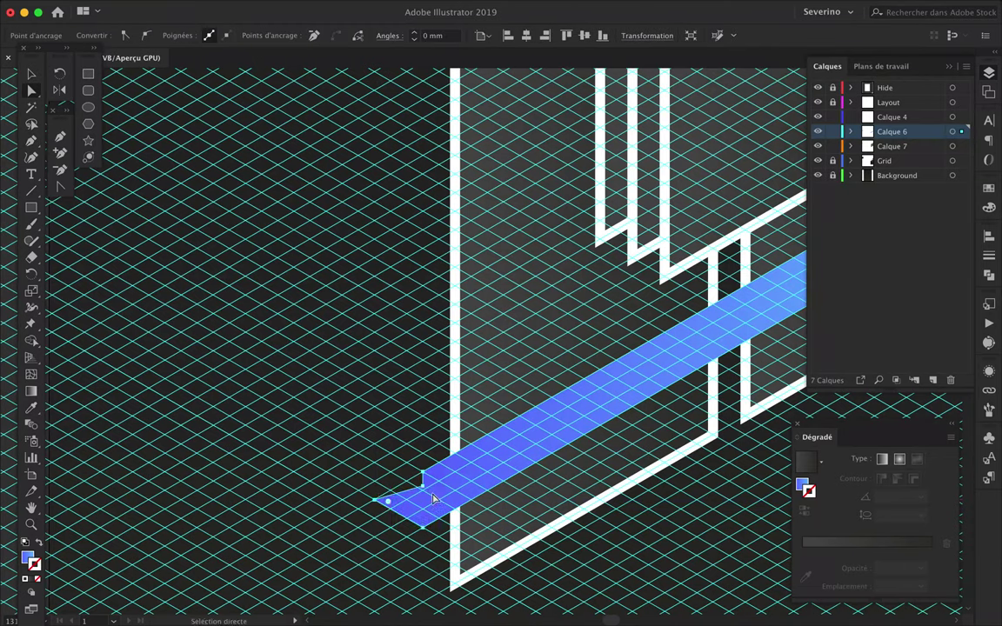
pyautogui.moveTo(374, 446); pyautogui.dragTo(348, 430)
pyautogui.click(468, 401)
# - Pen-draw the ribbon's left fold piece and move it into Calque 7
pyautogui.press('p')
pyautogui.click(470, 407)
pyautogui.click(342, 427)
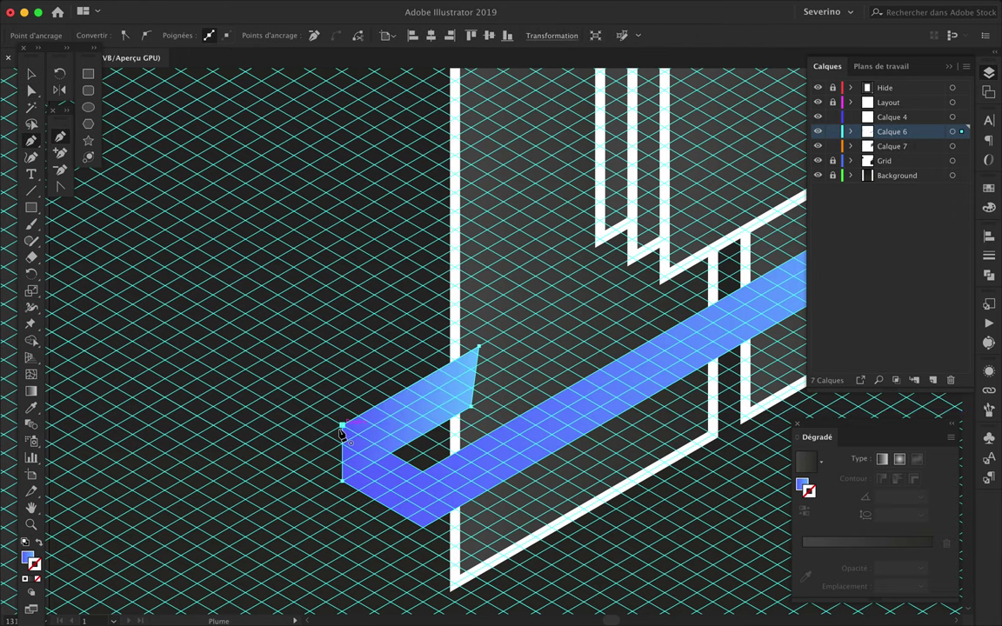
pyautogui.moveTo(961, 132); pyautogui.dragTo(961, 146)
# - Extend the band's right end further to the right
pyautogui.hscroll(5, 566, 315)
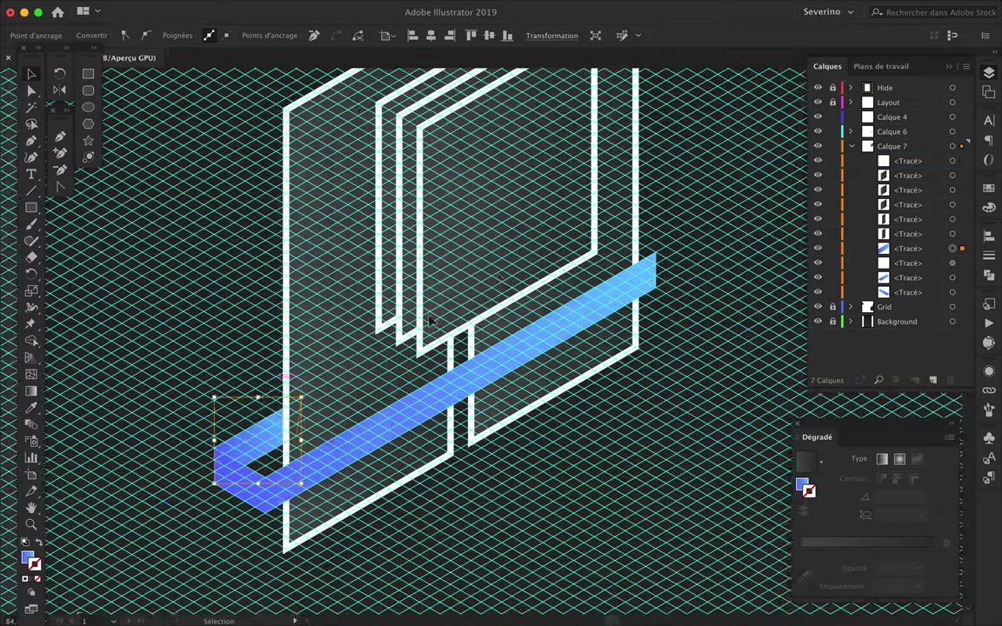
pyautogui.press('a')
pyautogui.moveTo(565, 314); pyautogui.dragTo(593, 302)
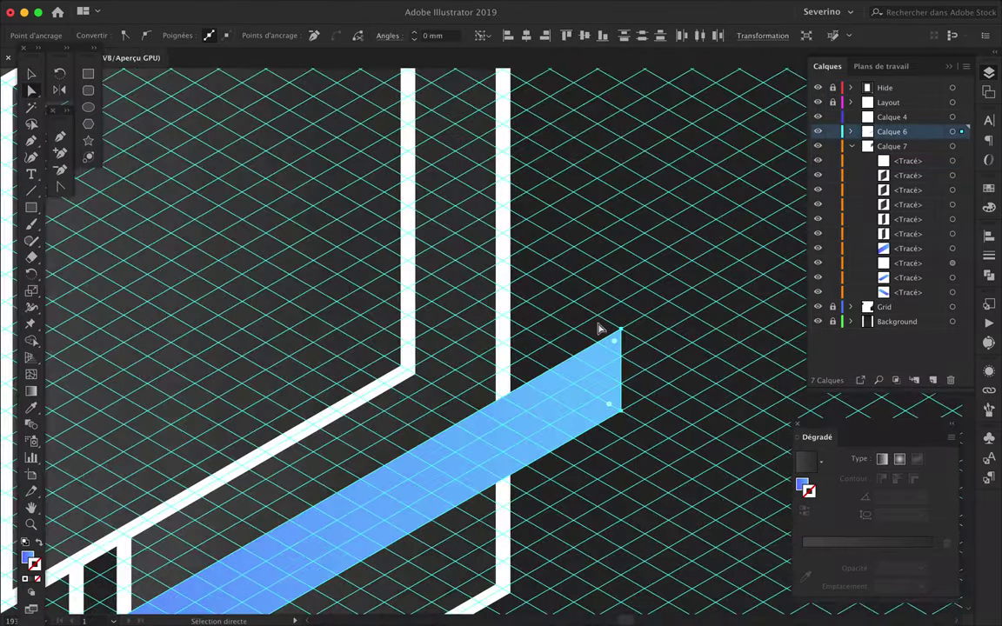
pyautogui.scroll(3, 599, 328)
# - Pen-draw a chevron-shaped right fold piece and move it into Calque 7
pyautogui.press('p')
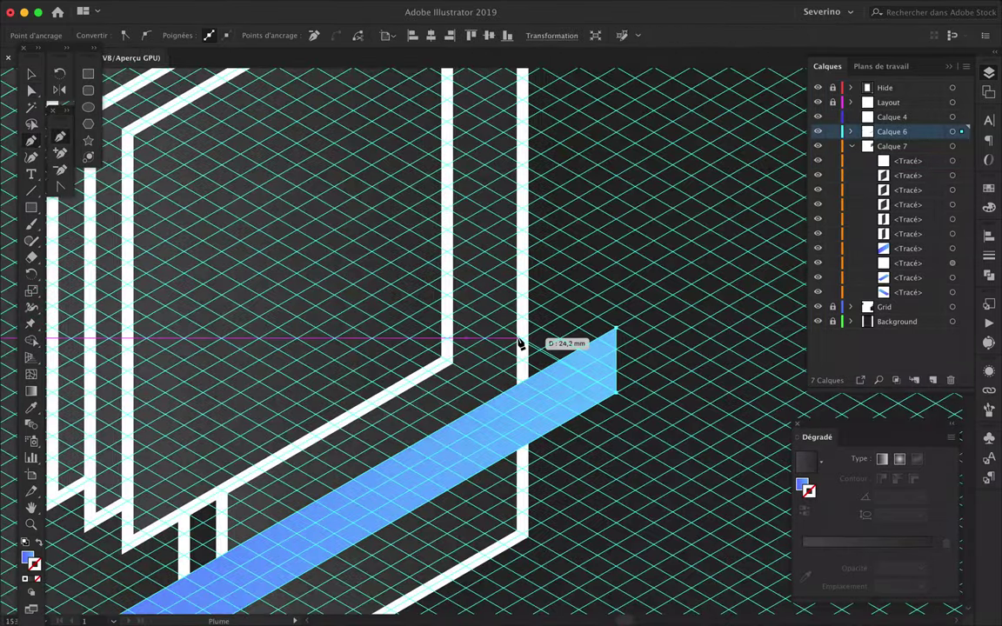
pyautogui.click(505, 333)
pyautogui.click(505, 266)
pyautogui.click(616, 329)
pyautogui.press('v')
pyautogui.click(852, 131)
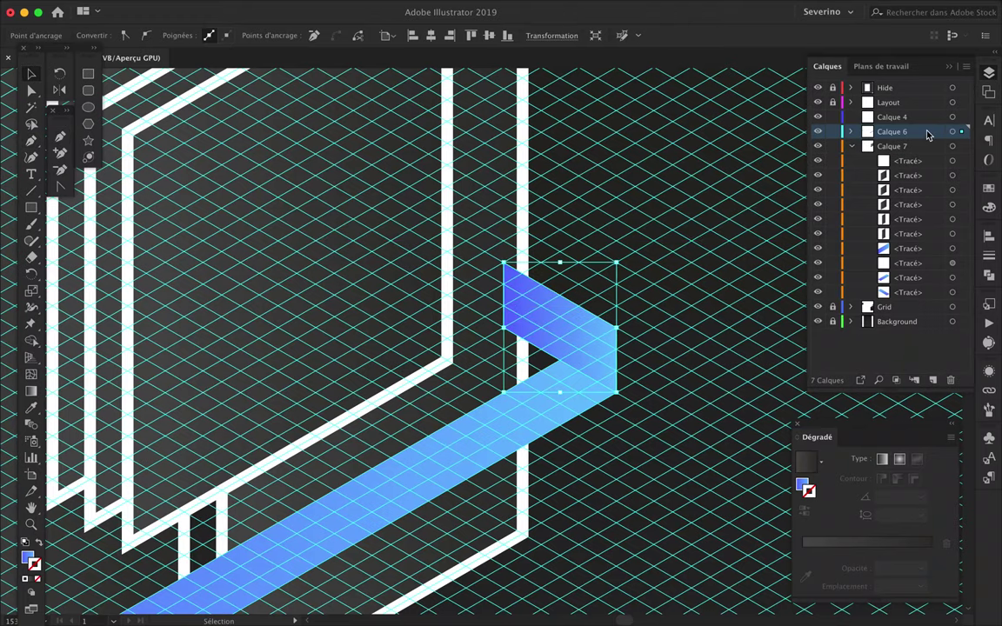
pyautogui.moveTo(921, 150); pyautogui.dragTo(900, 344)
# - Run the right fold's gradient horizontally with the Gradient tool
pyautogui.press('g')
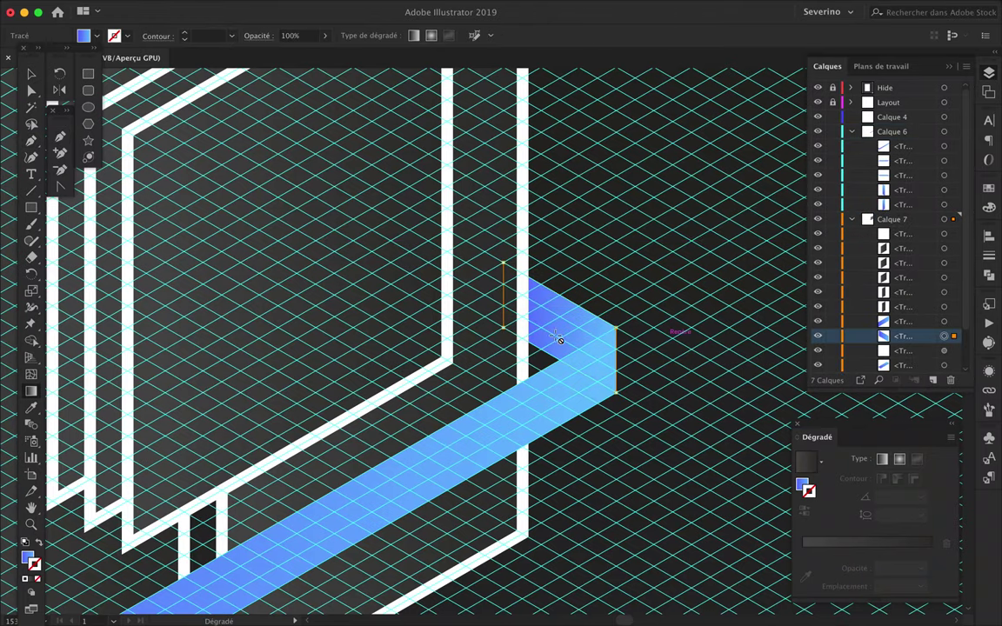
pyautogui.moveTo(617, 327); pyautogui.dragTo(493, 327)
pyautogui.scroll(-3, 581, 327)
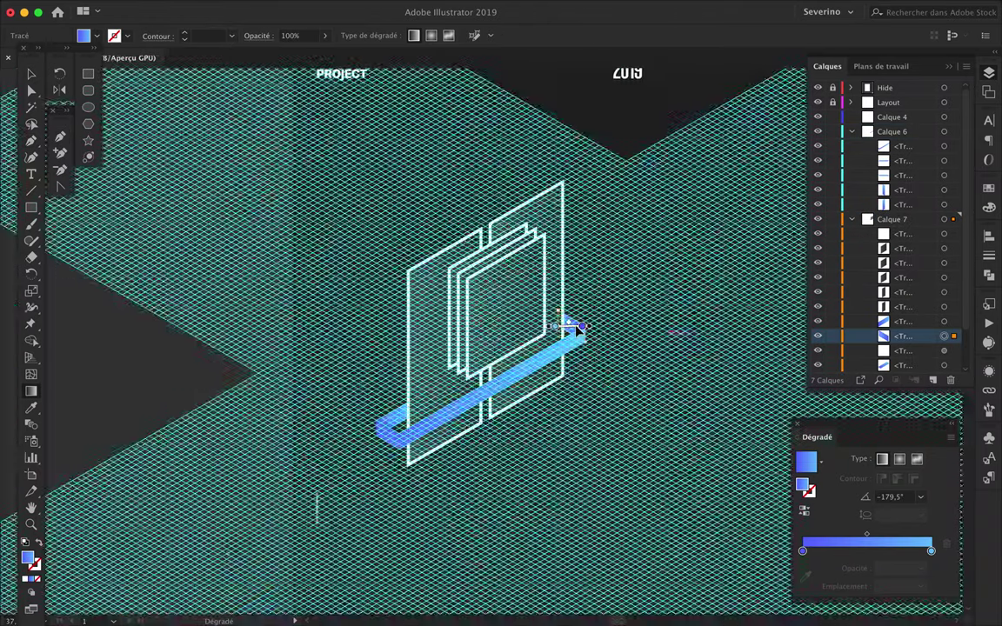
pyautogui.scroll(-2, 542, 429)
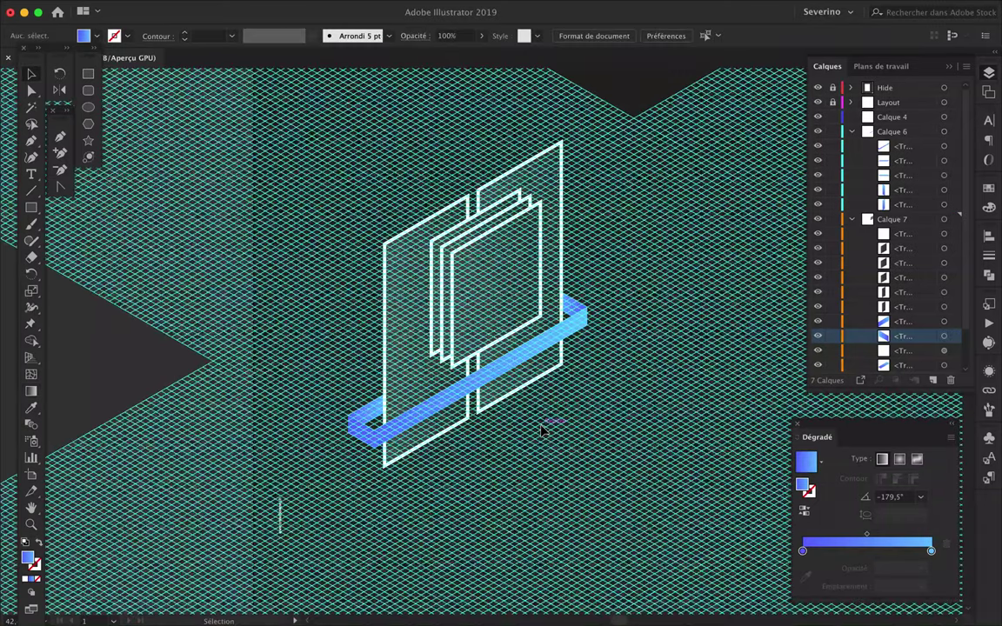
# - Move the three stacked squares down slightly
pyautogui.press('v')
pyautogui.click(479, 291)
pyautogui.scroll(3, 478, 291)
pyautogui.moveTo(403, 300); pyautogui.dragTo(419, 342)
pyautogui.click(537, 331)
pyautogui.click(712, 279)
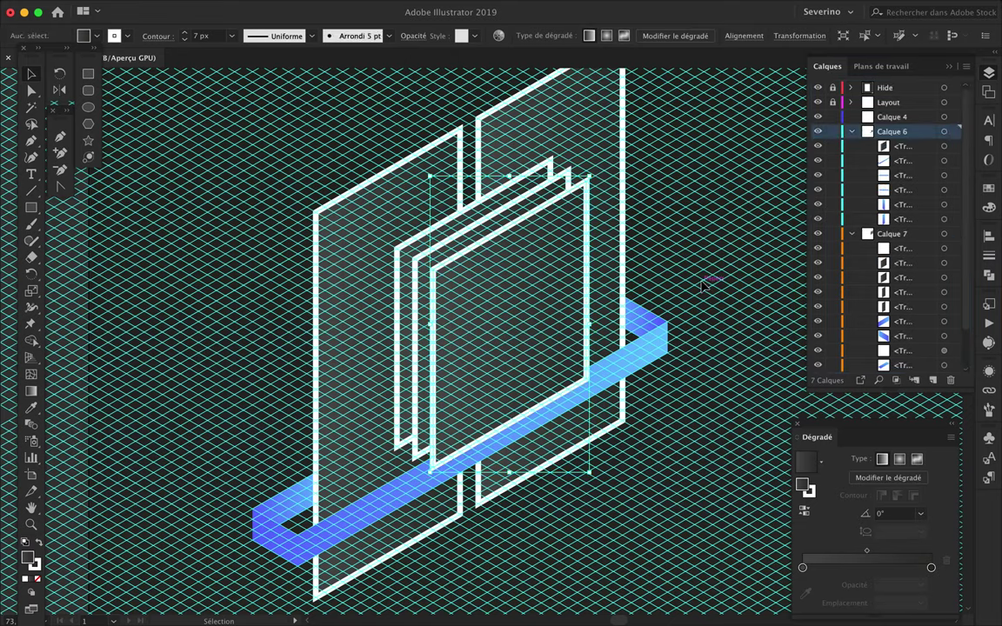
# - Shift+Alt-drag a copy of the blue ribbon up above the panels
pyautogui.click(643, 339)
pyautogui.moveTo(644, 339); pyautogui.dragTo(622, 150)
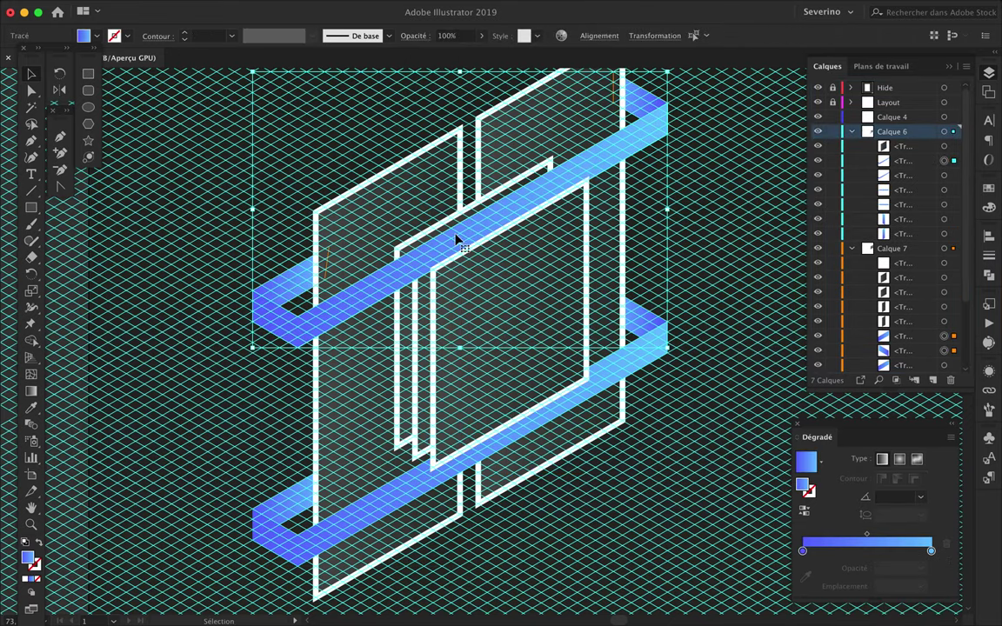
pyautogui.moveTo(456, 218); pyautogui.dragTo(454, 208)
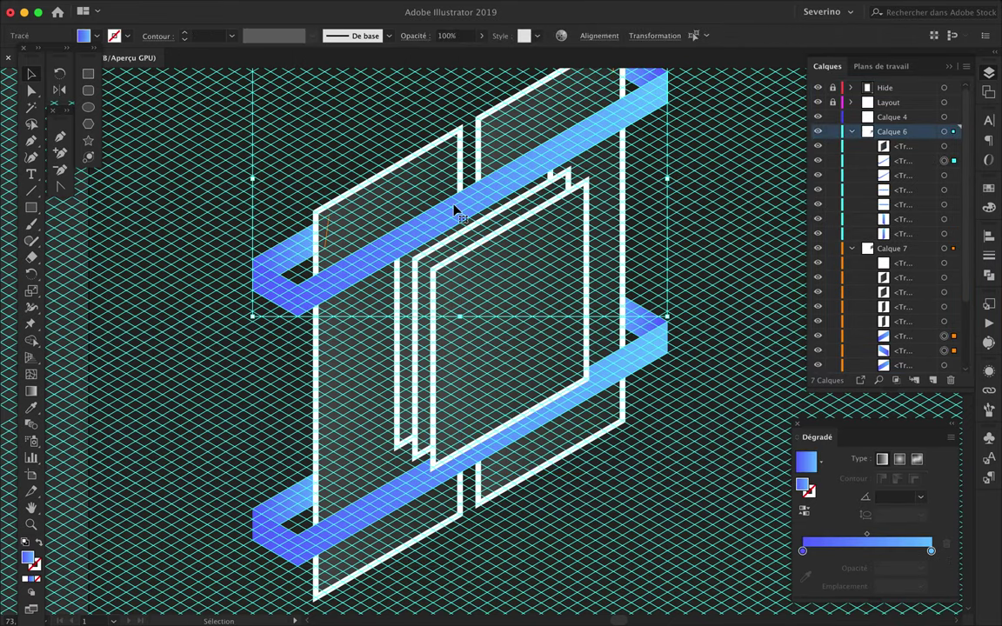
# - Stretch the upper ribbon's end up and to the right
pyautogui.scroll(3, 463, 300)
pyautogui.press('a')
pyautogui.click(320, 280)
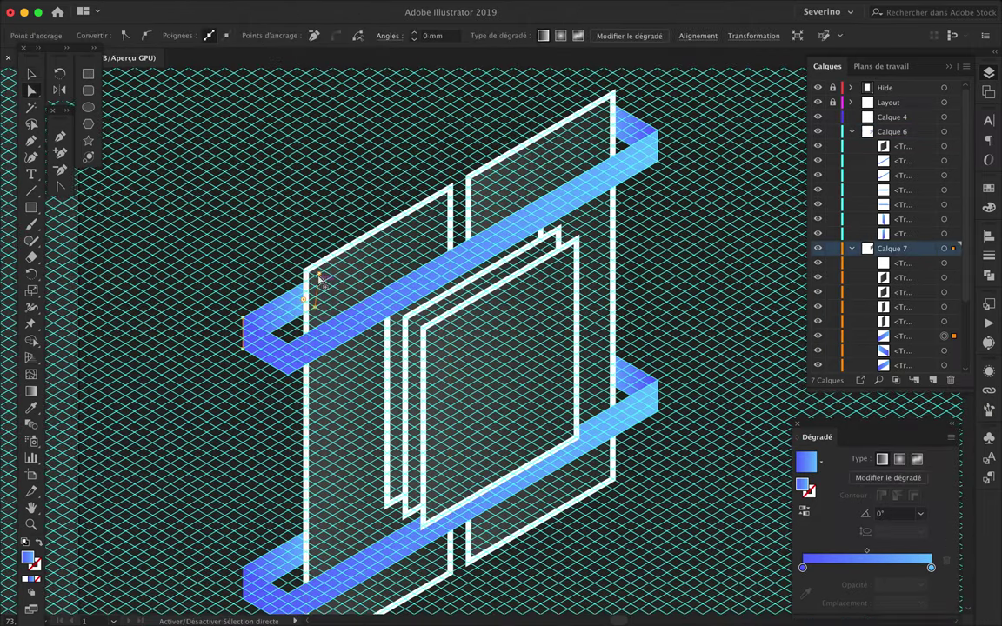
pyautogui.moveTo(430, 225); pyautogui.dragTo(486, 182)
pyautogui.click(376, 163)
# - Delete the upper ribbon's long front strip
pyautogui.scroll(-3, 377, 163)
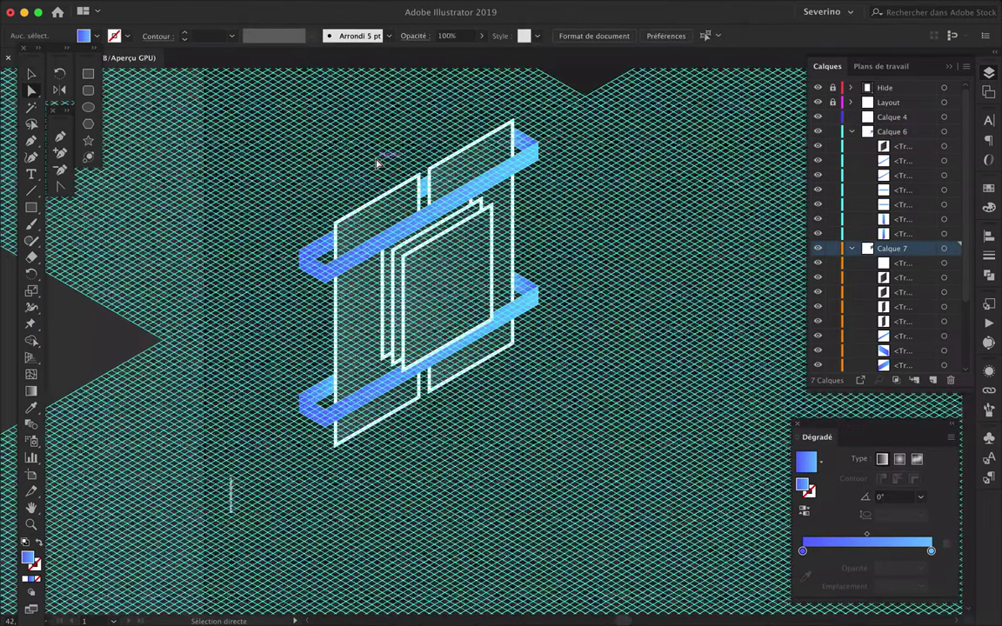
pyautogui.click(321, 225)
pyautogui.press('Delete')
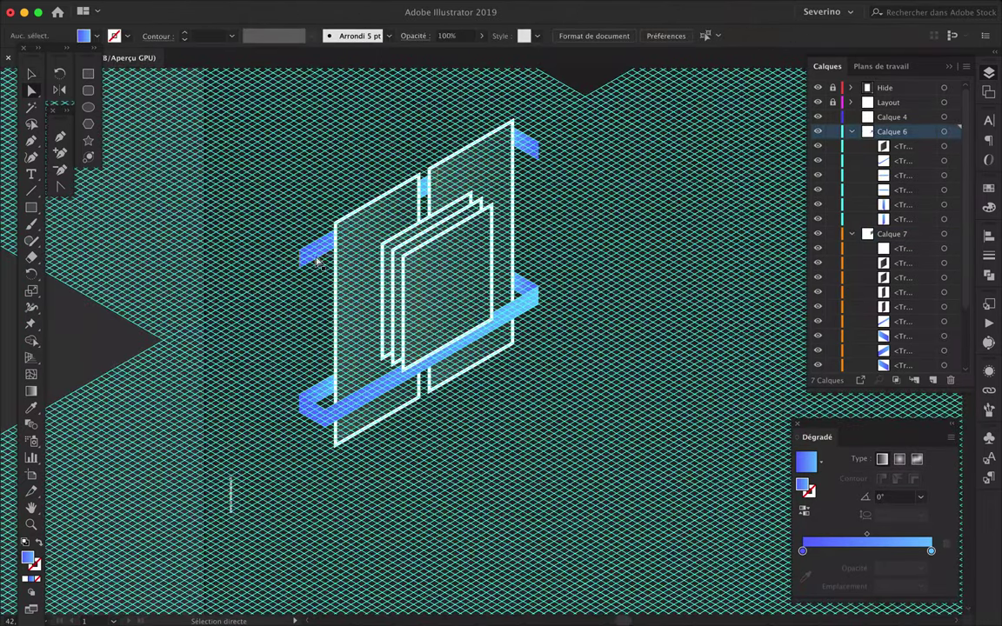
pyautogui.scroll(2, 556, 195)
pyautogui.scroll(-2, 555, 194)
# - Pen-draw a flat isometric plate and snap its top corner onto the grid
pyautogui.scroll(-3, 555, 199)
pyautogui.scroll(3, 551, 191)
pyautogui.scroll(3, 465, 174)
pyautogui.scroll(2, 467, 184)
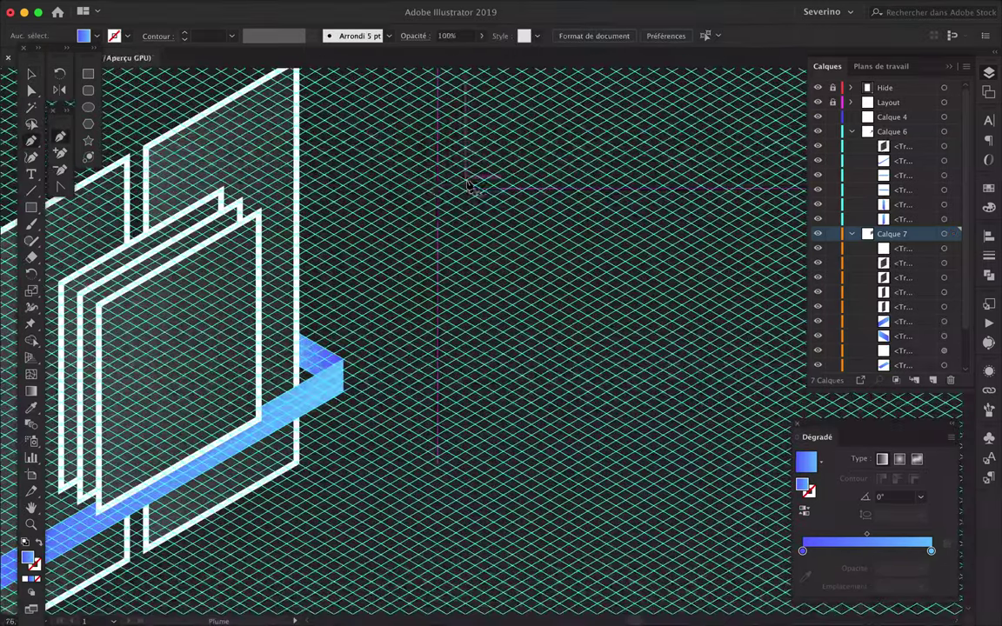
pyautogui.click(438, 186)
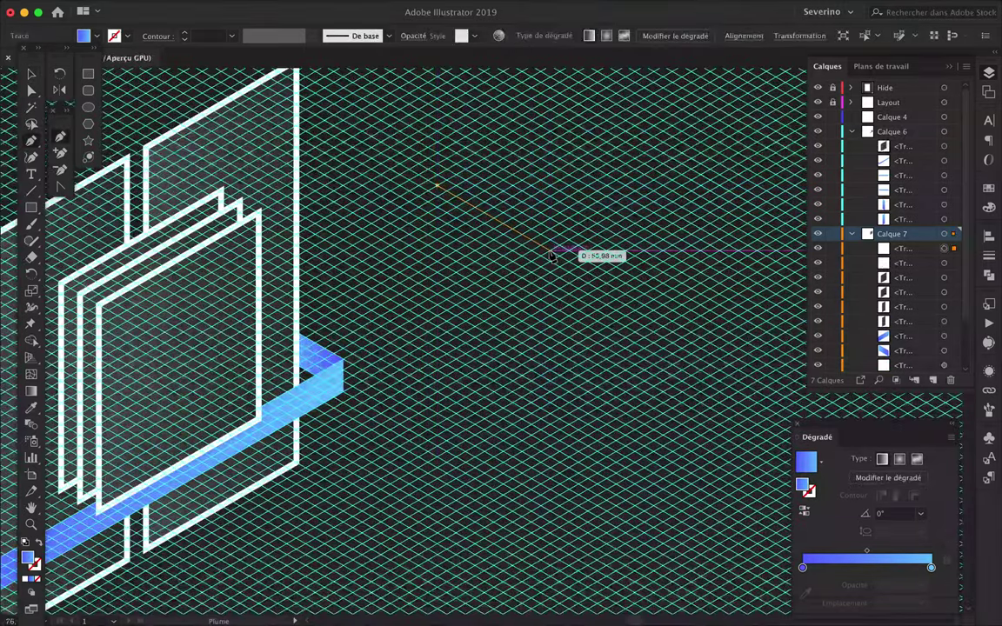
pyautogui.click(607, 287)
pyautogui.press('super+minus')
pyautogui.click(733, 173)
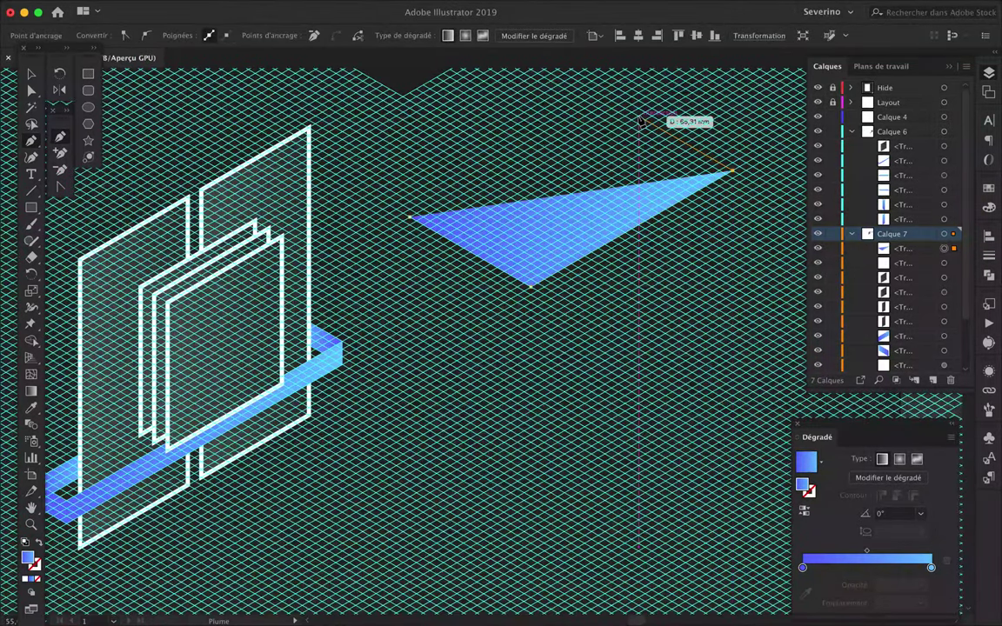
pyautogui.click(593, 90)
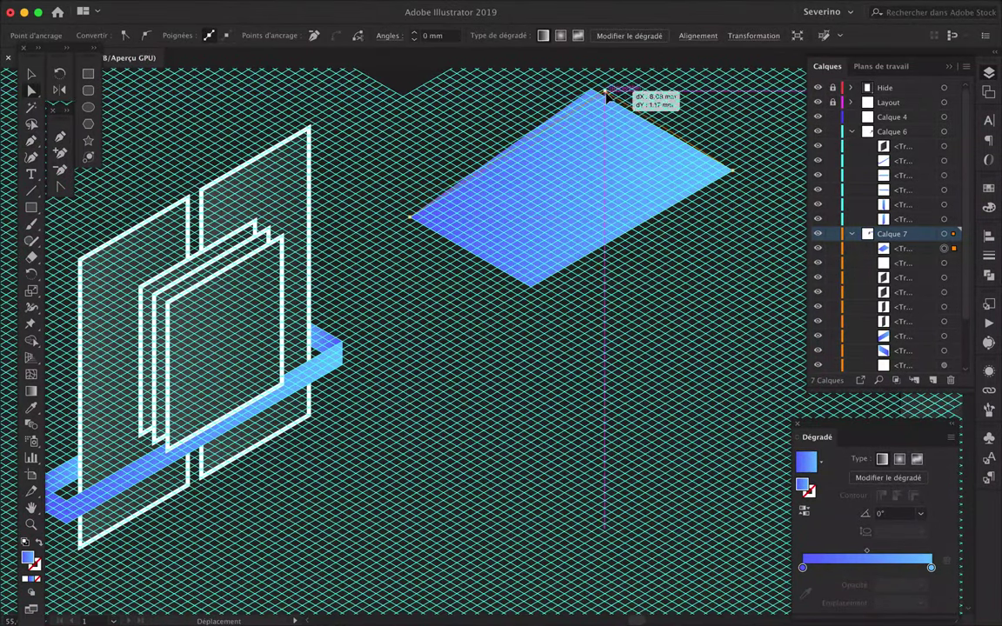
pyautogui.moveTo(616, 101); pyautogui.dragTo(612, 104)
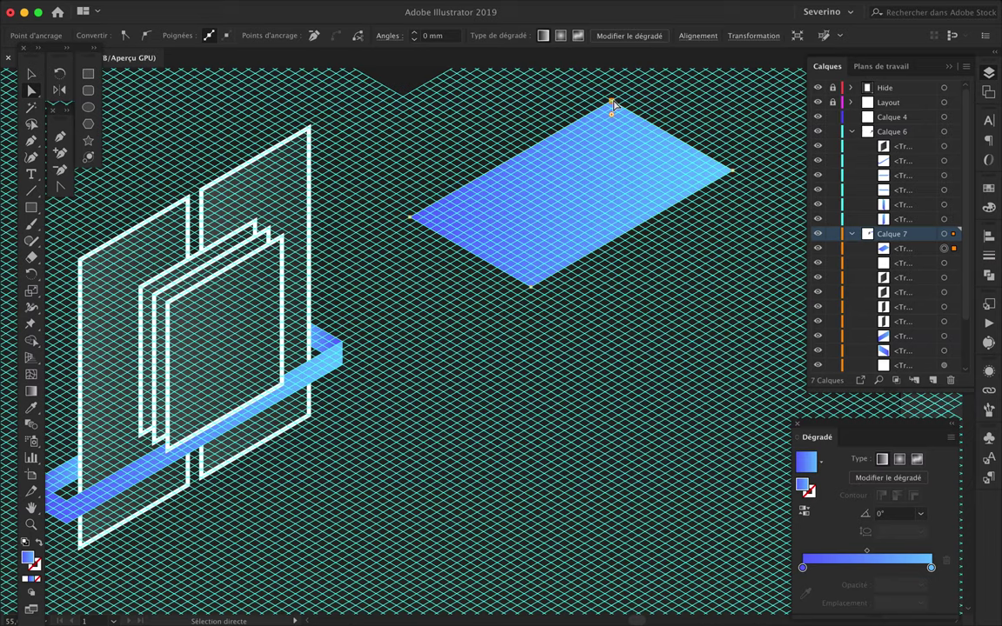
# - Duplicate the plate slightly lower and repeat with Ctrl+D for a third plate
pyautogui.press('v')
pyautogui.moveTo(576, 252); pyautogui.dragTo(576, 252)
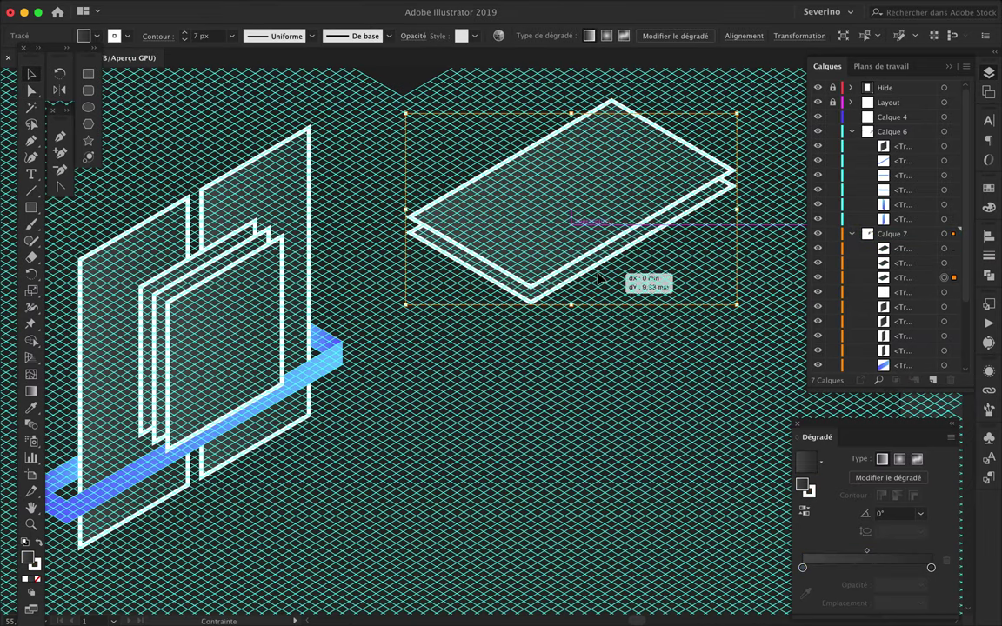
pyautogui.hotkey('ctrl', 'd')
pyautogui.hotkey('ctrl', 'd')
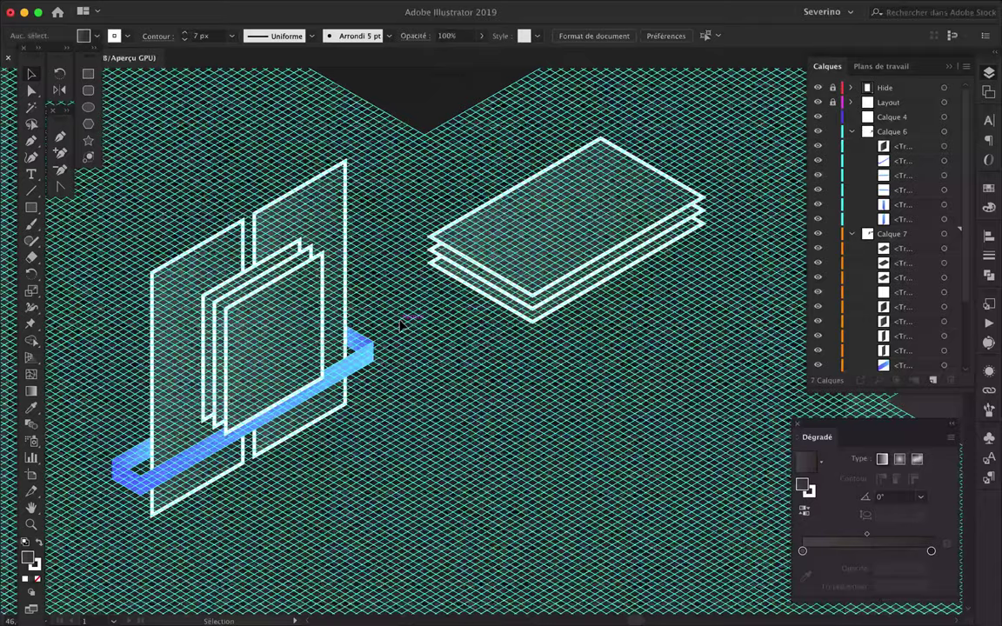
# - Alt-drag an offset copy of the left upright panel
pyautogui.hscroll(-5, 400, 324)
pyautogui.click(332, 309)
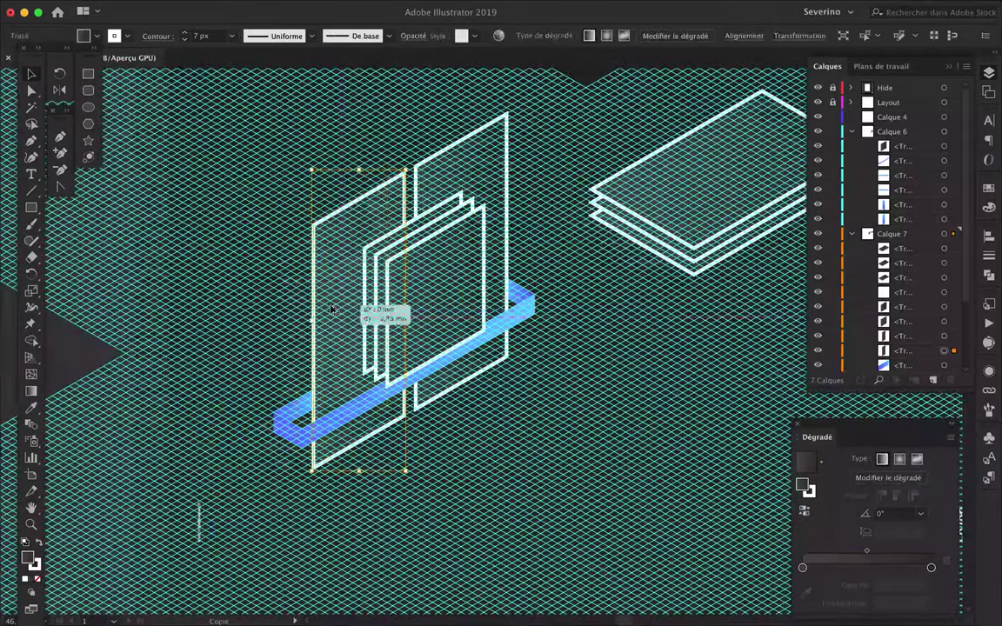
pyautogui.moveTo(319, 303); pyautogui.dragTo(298, 290)
pyautogui.scroll(-5, 917, 286)
pyautogui.click(510, 436)
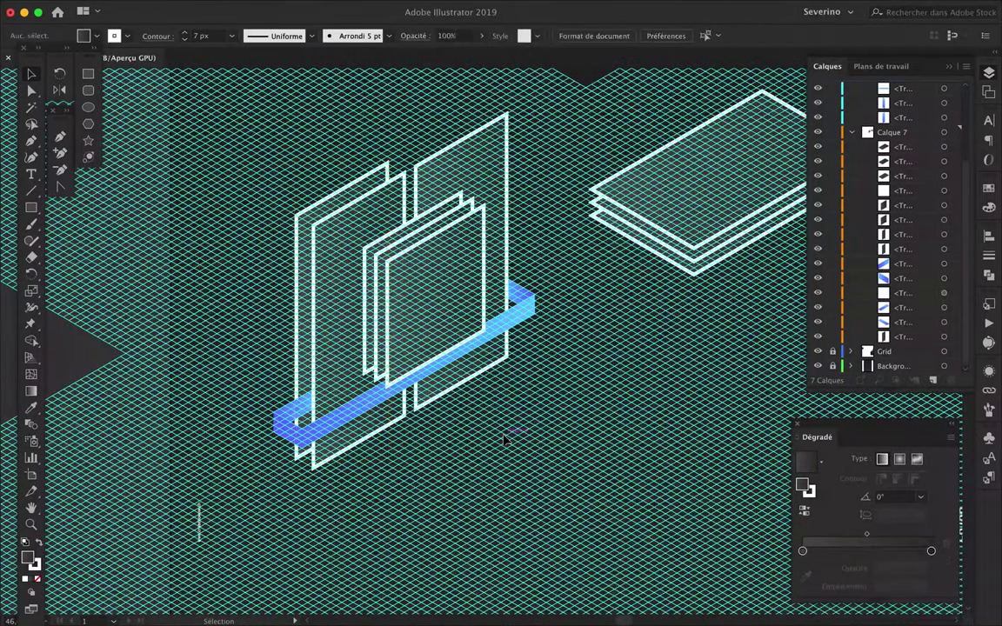
# - Pen-draw the tall block's front face down from the stacked plates
pyautogui.hscroll(3, 476, 279)
pyautogui.scroll(-2, 481, 274)
pyautogui.press('p')
pyautogui.scroll(3, 336, 240)
pyautogui.click(335, 237)
pyautogui.hscroll(5, 335, 236)
pyautogui.scroll(3, 335, 237)
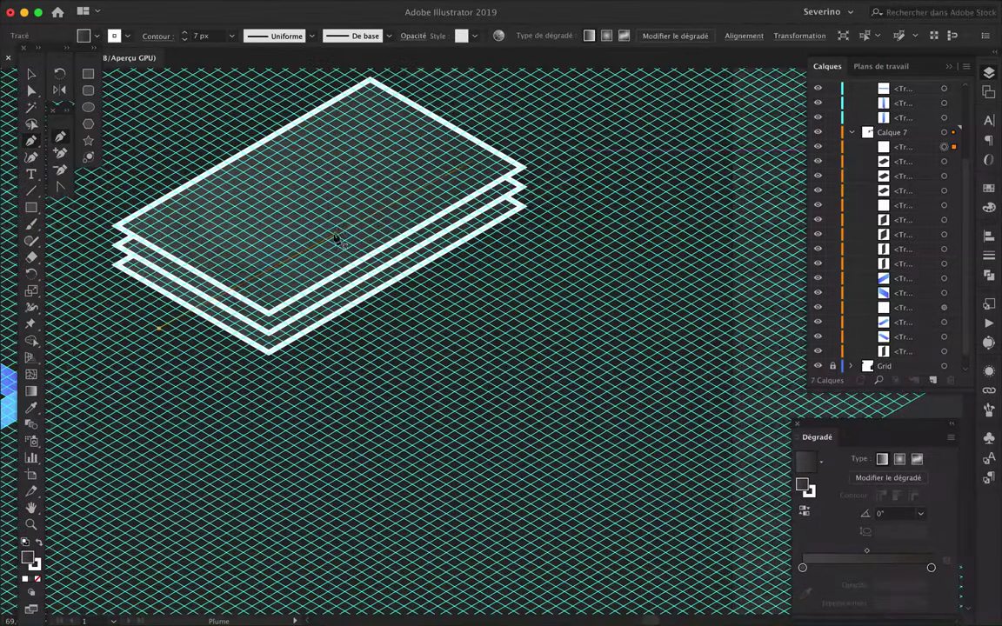
pyautogui.click(503, 136)
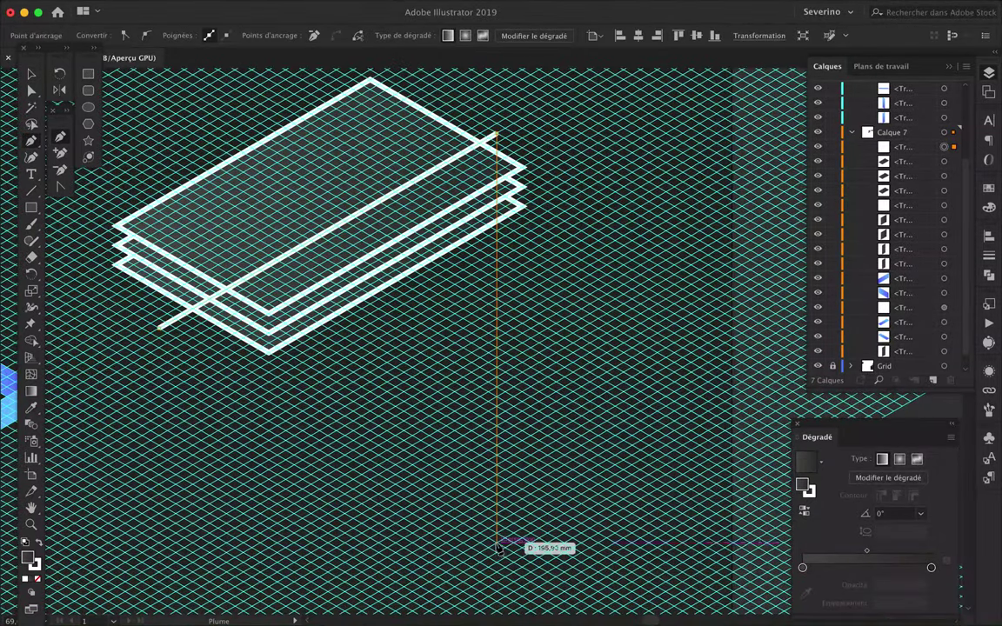
pyautogui.click(501, 604)
pyautogui.scroll(2, 497, 547)
pyautogui.scroll(-2, 339, 601)
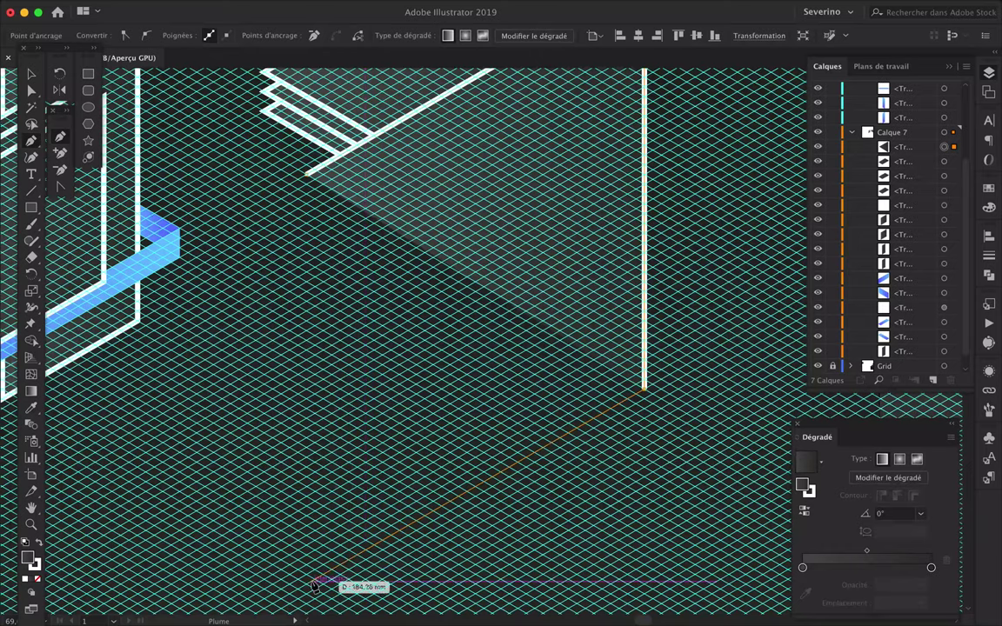
pyautogui.click(308, 585)
pyautogui.click(306, 178)
pyautogui.press('v')
# - Pen-draw the side wall linking the top plate to the upright panels
pyautogui.scroll(-3, 403, 162)
pyautogui.scroll(-3, 403, 164)
pyautogui.scroll(4, 499, 281)
pyautogui.scroll(-2, 501, 281)
pyautogui.scroll(2, 607, 344)
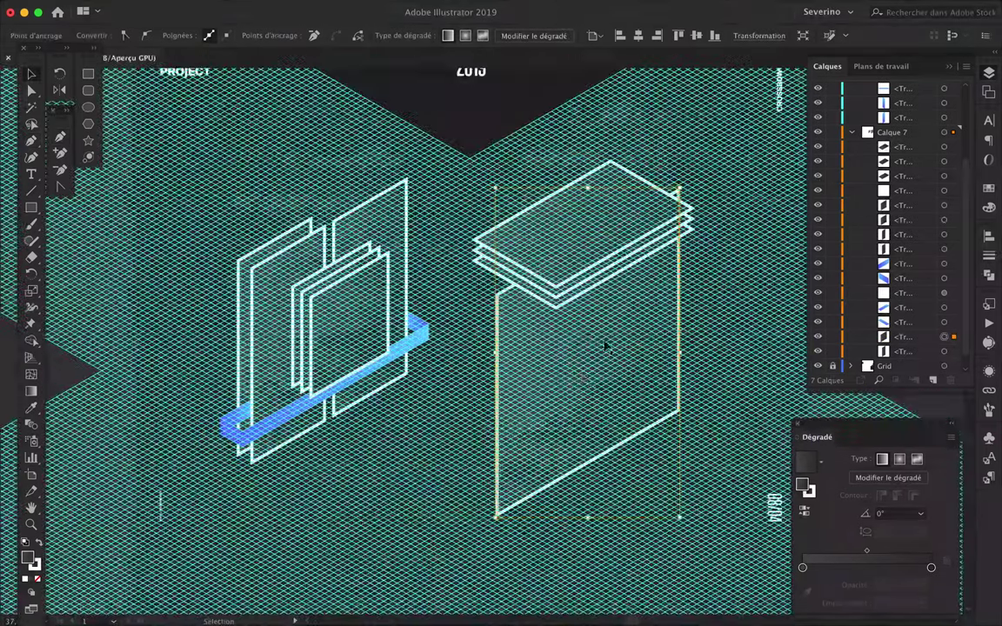
pyautogui.scroll(1, 529, 310)
pyautogui.press('p')
pyautogui.click(541, 237)
pyautogui.scroll(2, 540, 236)
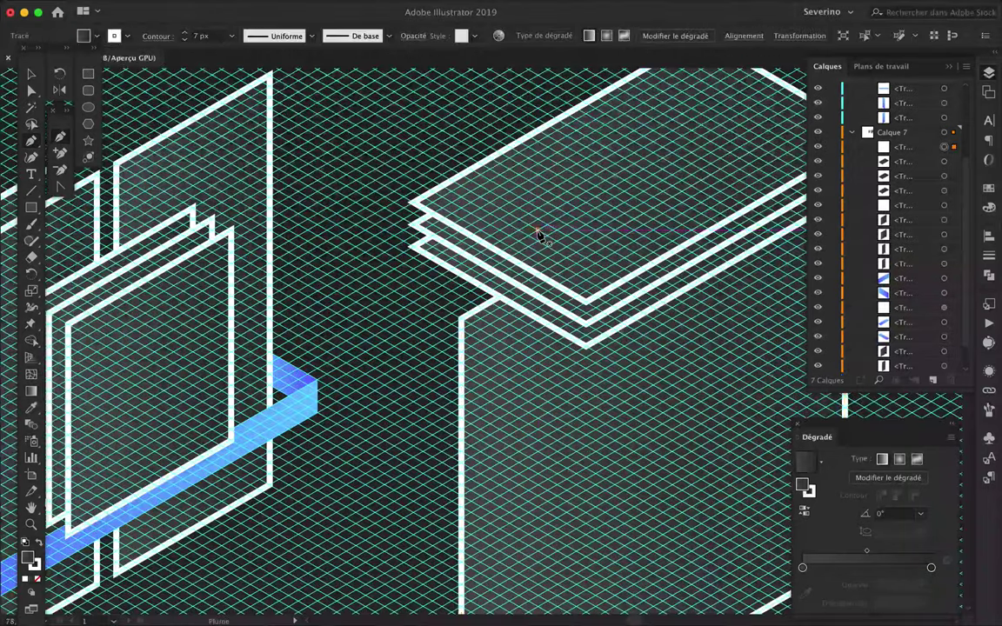
pyautogui.scroll(2, 505, 192)
pyautogui.hscroll(-3, 505, 192)
pyautogui.click(420, 152)
pyautogui.scroll(-2, 420, 152)
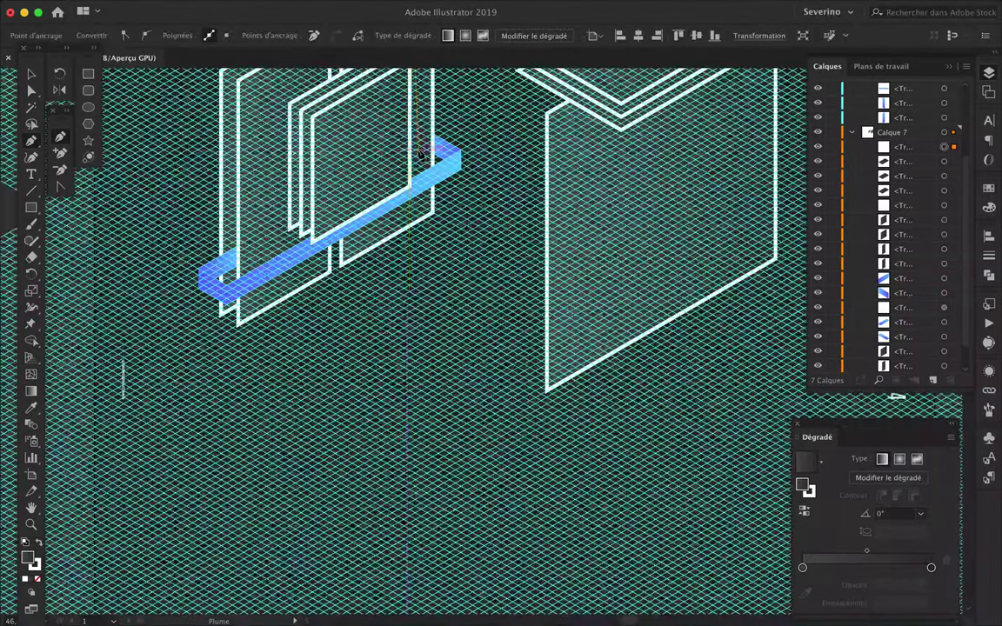
pyautogui.scroll(2, 416, 291)
pyautogui.click(409, 287)
pyautogui.scroll(-2, 408, 287)
pyautogui.scroll(2, 544, 367)
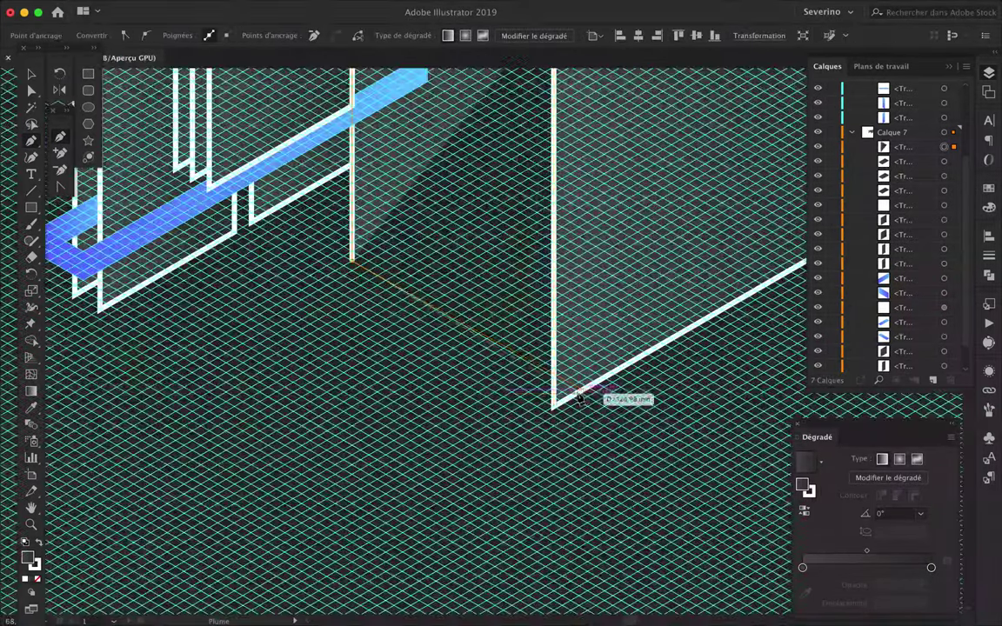
pyautogui.click(584, 404)
pyautogui.scroll(2, 585, 404)
pyautogui.scroll(1, 590, 570)
# - Adjust the side wall's corners, raising one about 20 mm, and settle them on the grid
pyautogui.moveTo(590, 570); pyautogui.dragTo(607, 581)
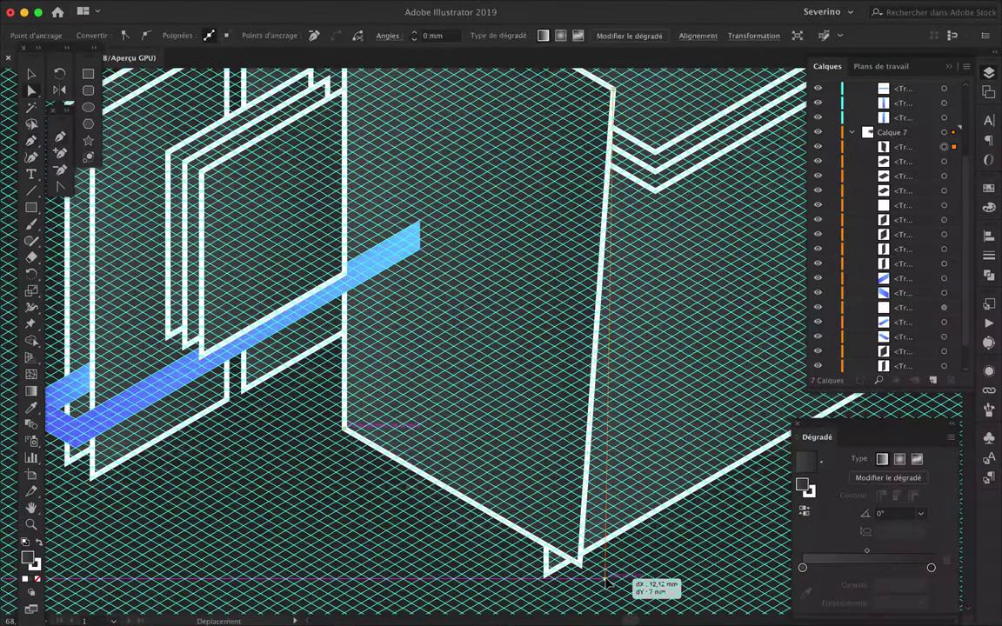
pyautogui.scroll(-3, 607, 581)
pyautogui.moveTo(607, 581)
pyautogui.mouseDown()
pyautogui.moveTo(526, 509)
pyautogui.moveTo(528, 493)
pyautogui.mouseUp()
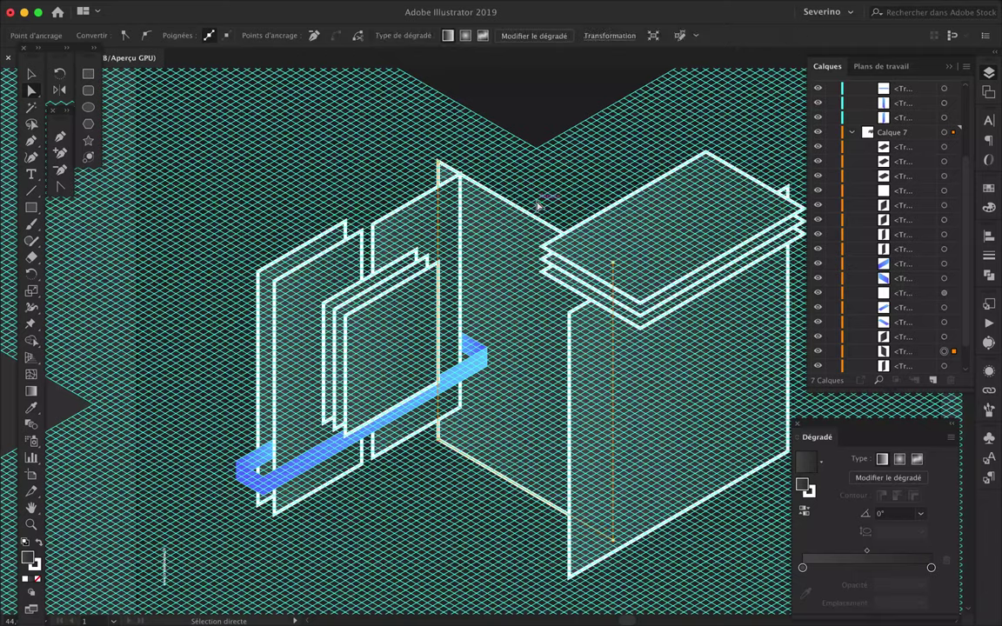
pyautogui.moveTo(538, 207); pyautogui.dragTo(529, 246)
pyautogui.moveTo(528, 315); pyautogui.dragTo(529, 317)
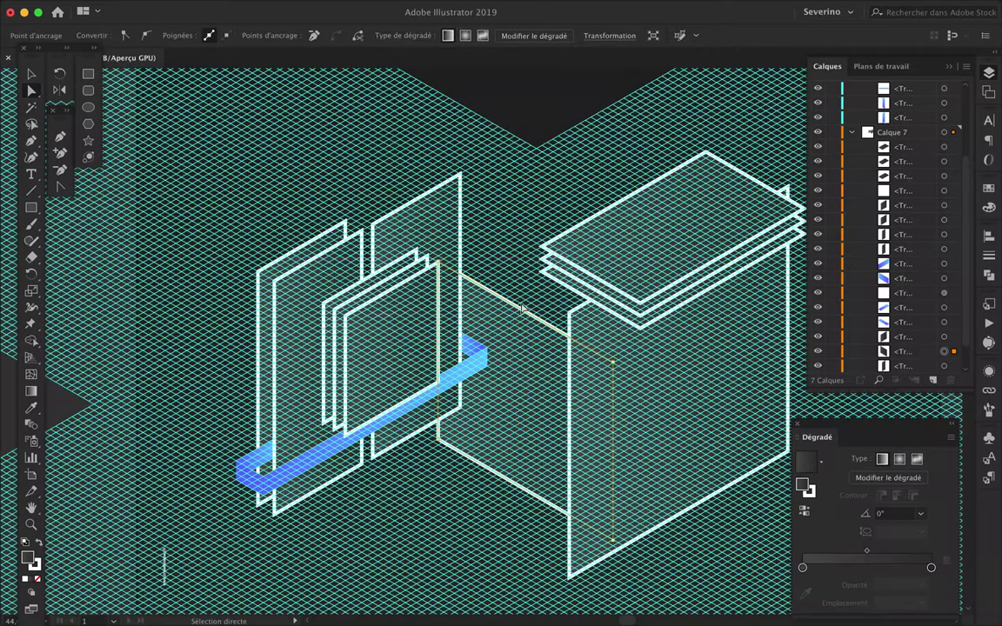
pyautogui.scroll(3, 504, 326)
pyautogui.scroll(-5, 484, 346)
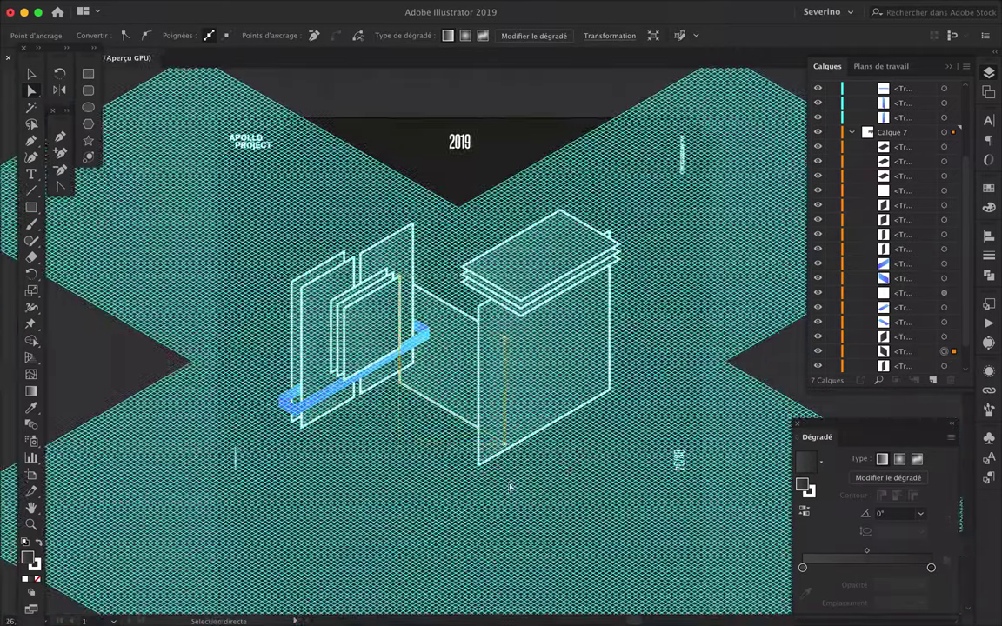
pyautogui.press('v')
pyautogui.click(570, 471)
# - Draw a closed upright outlined panel below the scene with the Pen tool
pyautogui.scroll(2, 540, 426)
pyautogui.scroll(2, 540, 425)
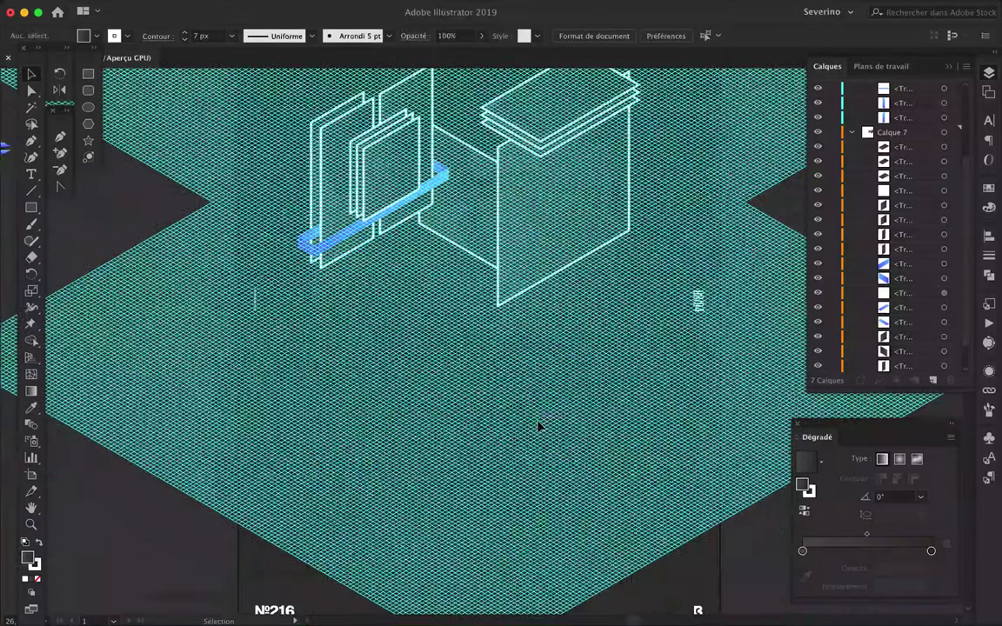
pyautogui.scroll(2, 445, 384)
pyautogui.press('p')
pyautogui.scroll(2, 356, 261)
pyautogui.scroll(2, 356, 261)
pyautogui.click(356, 259)
pyautogui.scroll(-2, 729, 471)
pyautogui.click(729, 470)
pyautogui.scroll(-3, 740, 477)
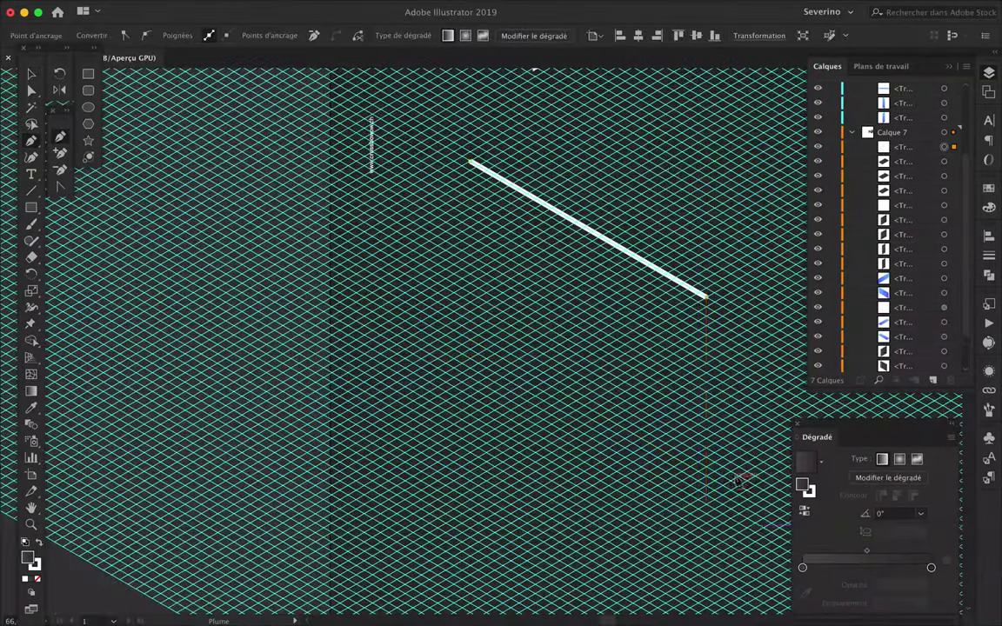
pyautogui.click(707, 581)
pyautogui.scroll(1, 707, 583)
pyautogui.scroll(2, 707, 579)
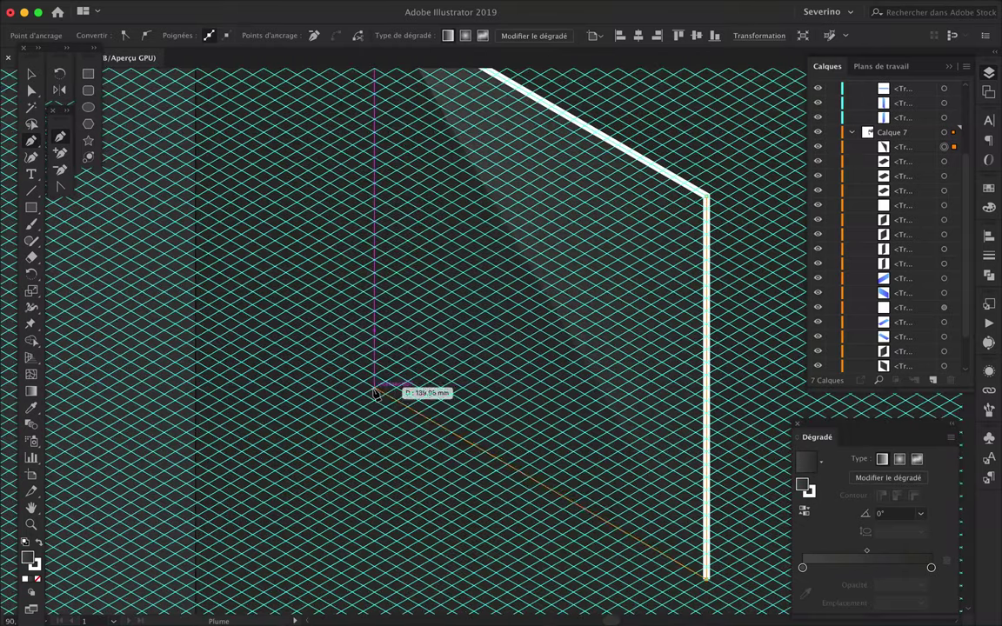
pyautogui.click(376, 393)
pyautogui.scroll(2, 376, 393)
pyautogui.click(376, 103)
pyautogui.press('a')
pyautogui.scroll(-3, 371, 476)
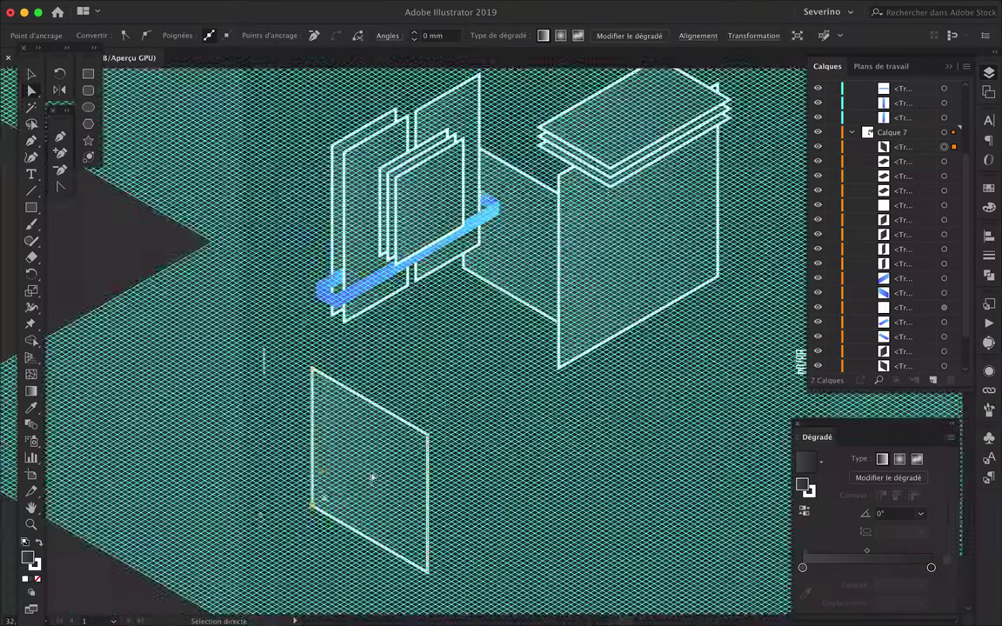
pyautogui.scroll(3, 371, 476)
pyautogui.scroll(3, 376, 463)
pyautogui.press('v')
pyautogui.scroll(1, 443, 458)
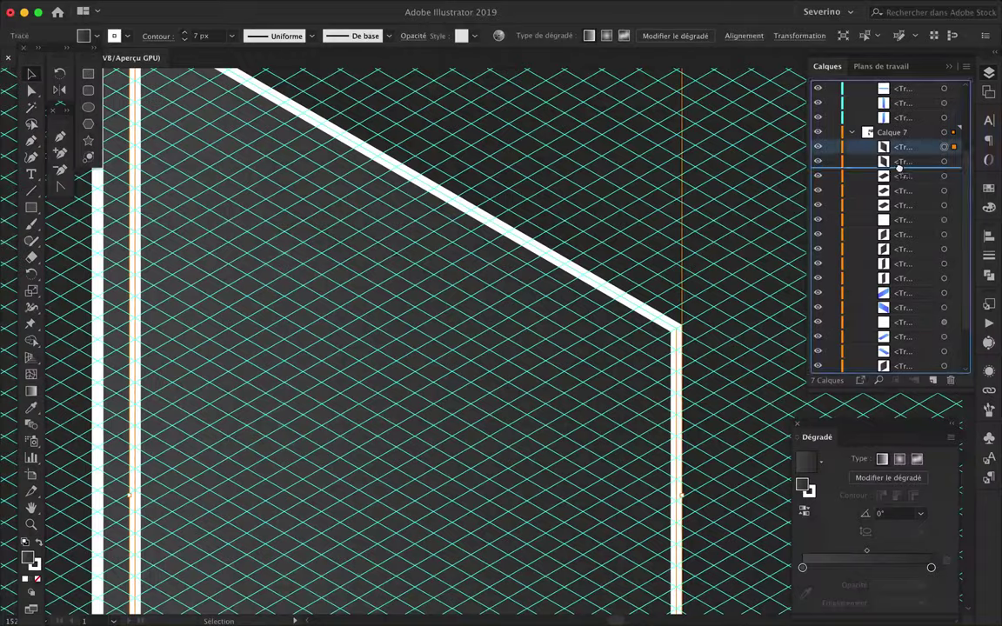
pyautogui.scroll(-5, 458, 213)
pyautogui.hscroll(2, 622, 273)
pyautogui.scroll(2, 620, 275)
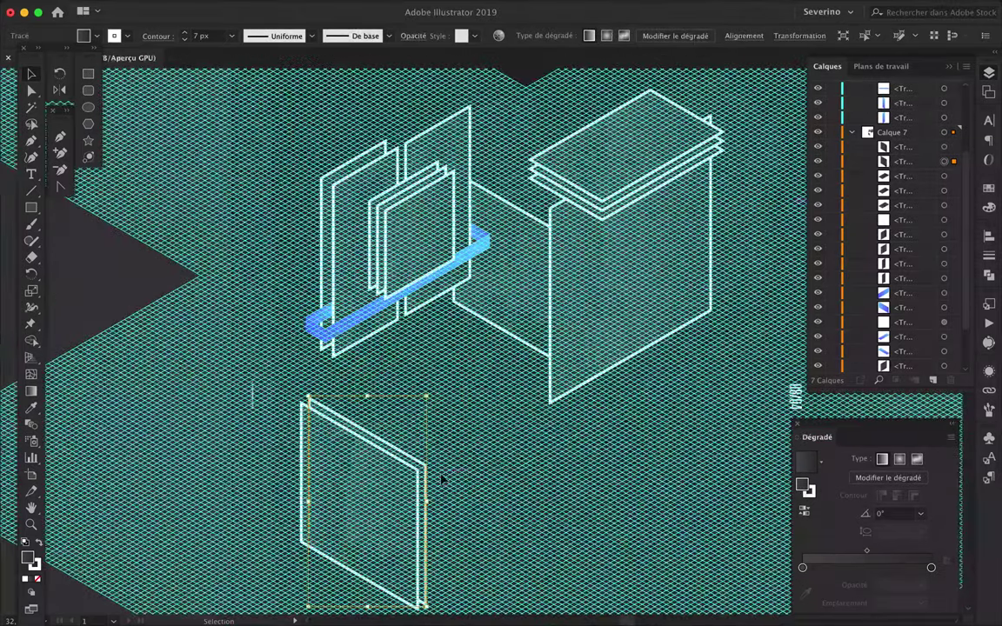
pyautogui.click(443, 477)
pyautogui.scroll(2, 367, 369)
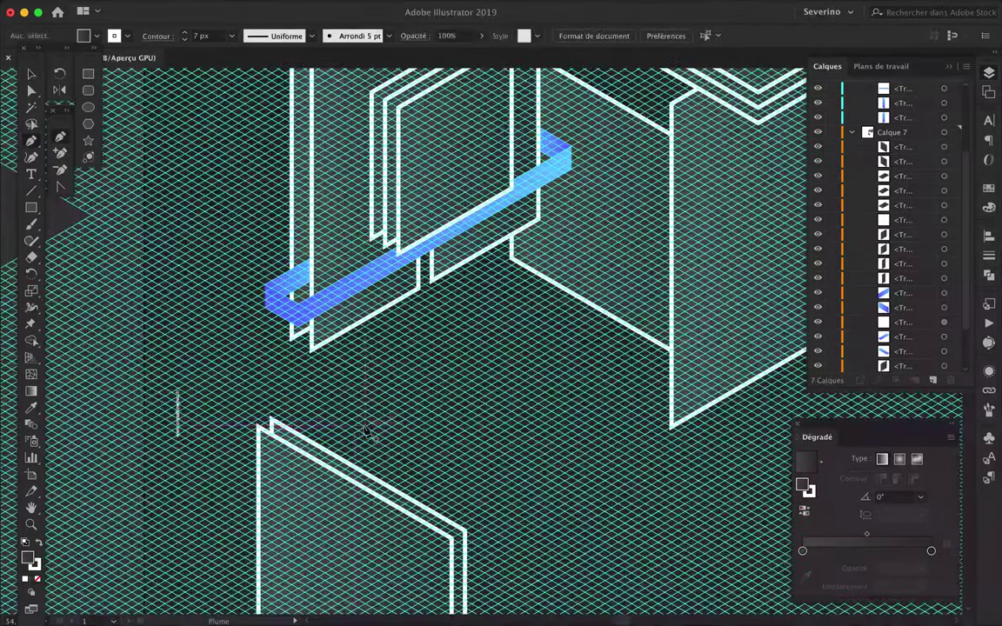
pyautogui.scroll(1, 366, 430)
# - Draw a thin four-corner slab outline beneath the blue ribbon
pyautogui.click(349, 421)
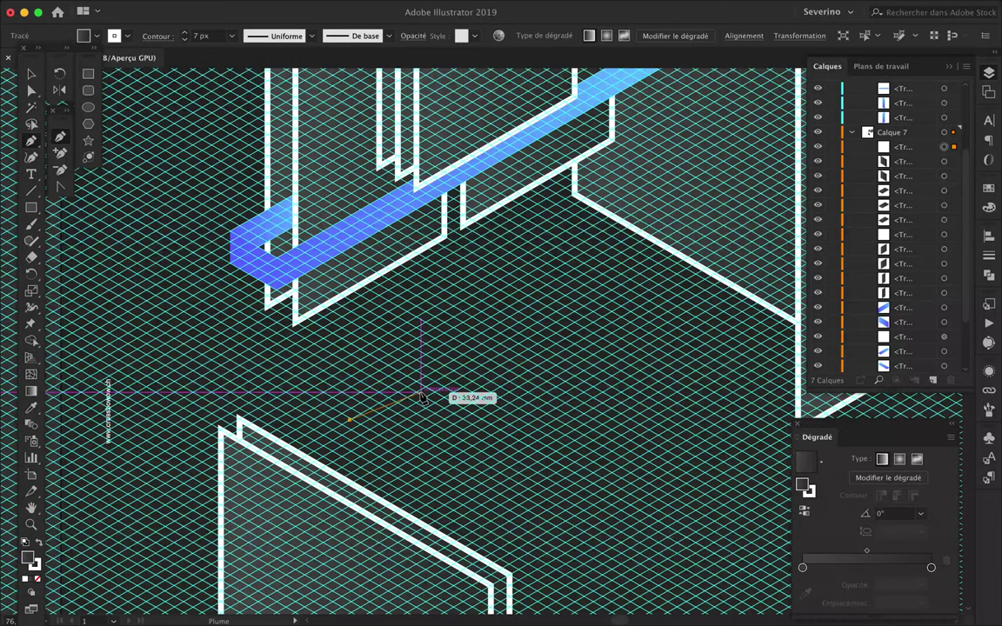
pyautogui.click(696, 225)
pyautogui.click(696, 319)
pyautogui.scroll(1, 696, 320)
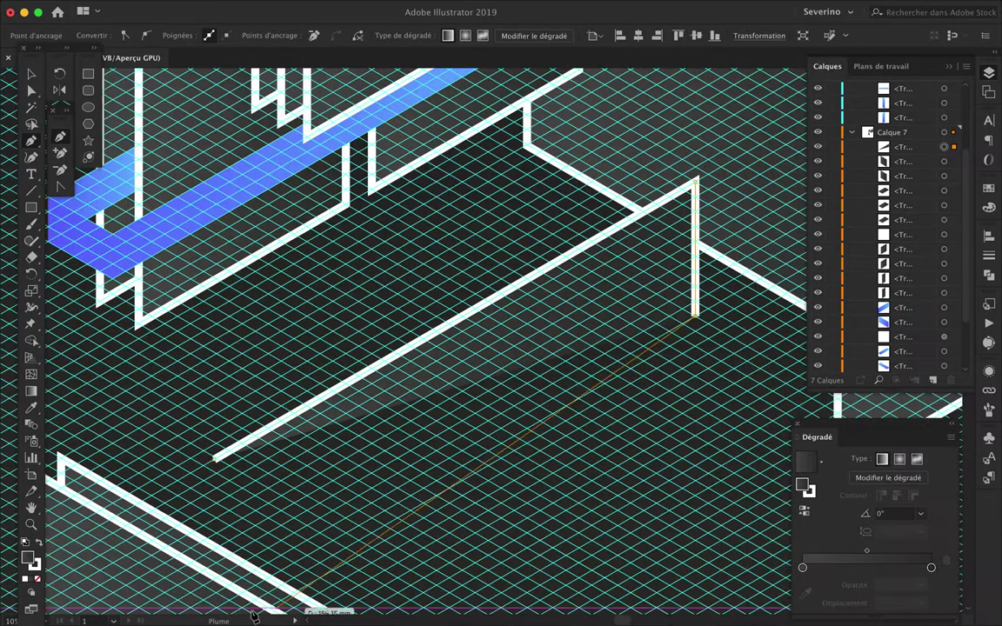
pyautogui.click(218, 594)
pyautogui.click(213, 458)
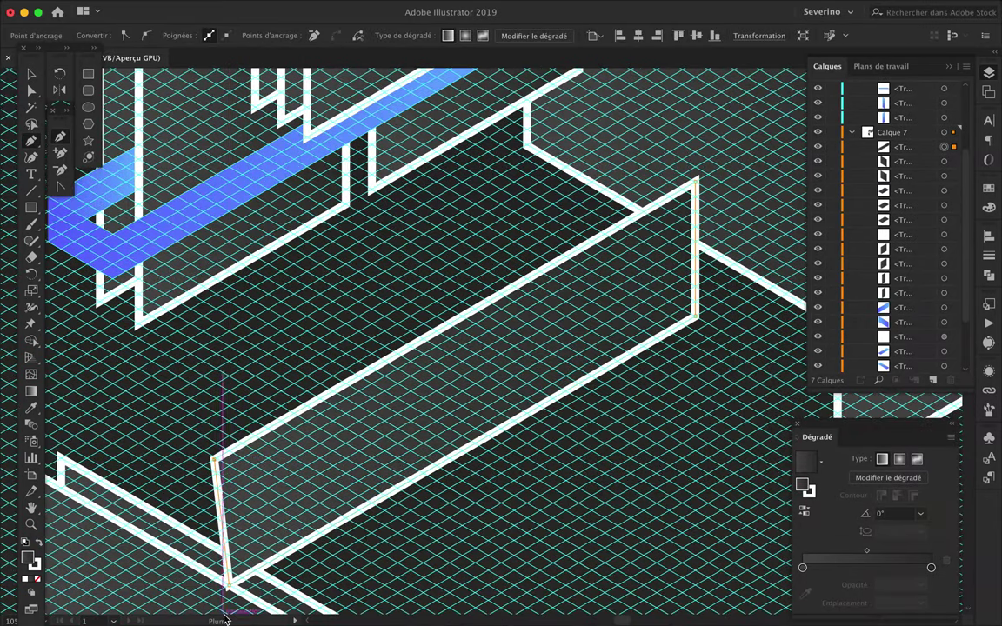
pyautogui.press('a')
pyautogui.scroll(-2, 268, 570)
# - Snap the slab's top corner onto the grid and nudge the slab into place
pyautogui.press('v')
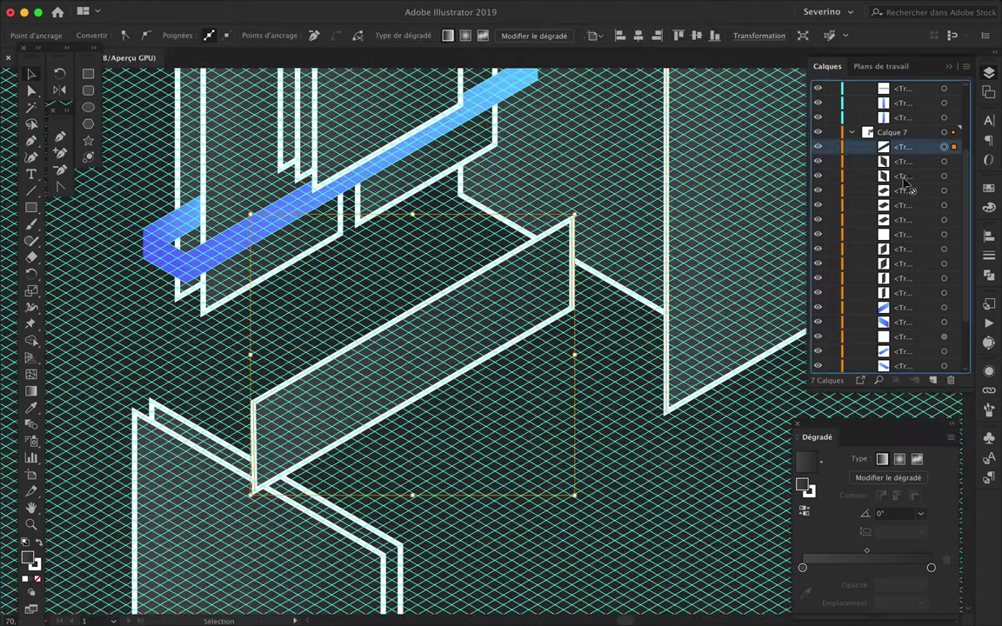
pyautogui.scroll(1, 483, 363)
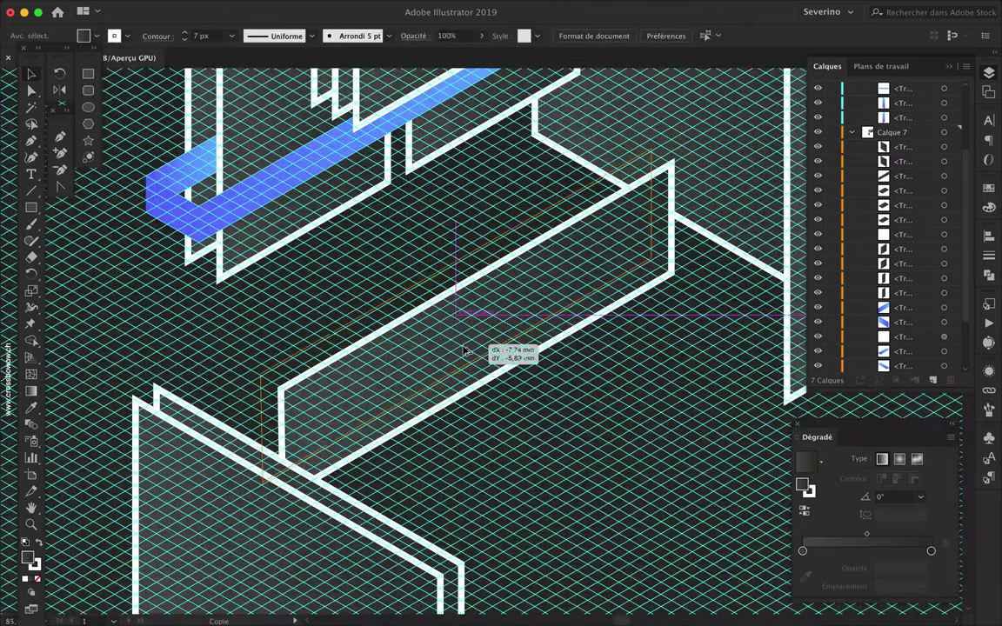
pyautogui.click(464, 353)
pyautogui.scroll(2, 296, 416)
pyautogui.scroll(-2, 303, 508)
pyautogui.scroll(1, 298, 453)
pyautogui.press('a')
pyautogui.moveTo(298, 361); pyautogui.dragTo(295, 373)
pyautogui.scroll(-2, 295, 373)
pyautogui.press('v')
pyautogui.moveTo(478, 295); pyautogui.dragTo(457, 273)
pyautogui.scroll(-2, 383, 322)
pyautogui.scroll(3, 383, 322)
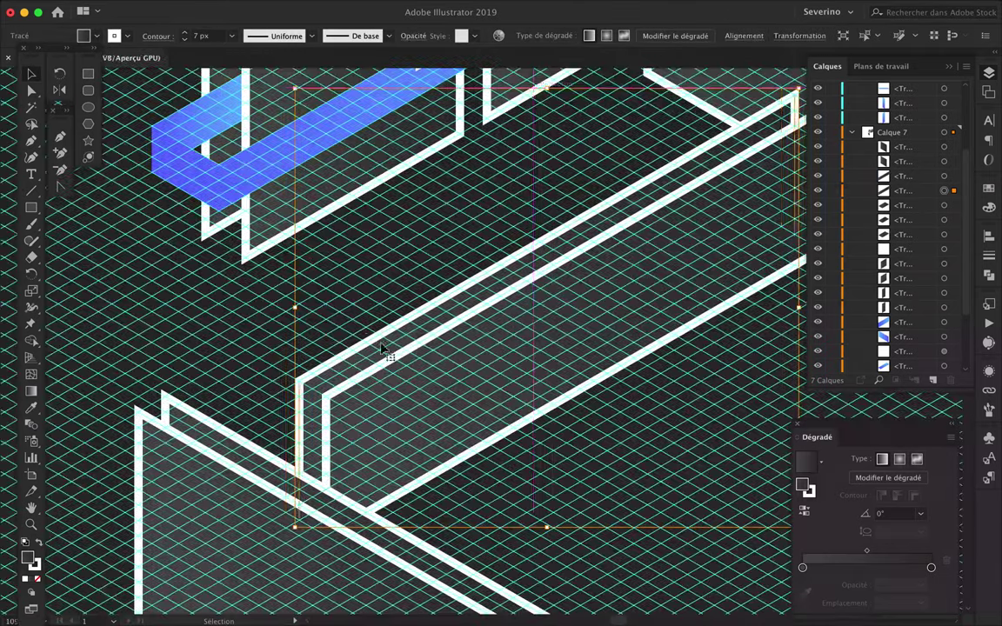
# - Alt-drag an offset copy of the slab and repeat it with Ctrl+D to stack slabs
pyautogui.moveTo(348, 300); pyautogui.dragTo(378, 323)
pyautogui.hotkey('ctrl', 'd')
pyautogui.hotkey('ctrl', 'd')
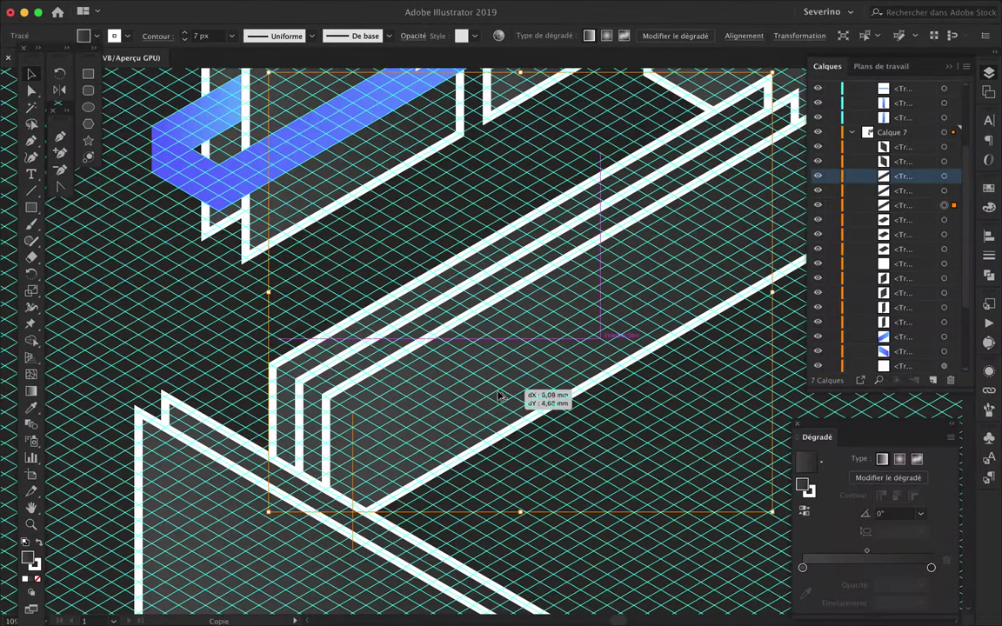
pyautogui.scroll(-2, 537, 395)
pyautogui.scroll(-1, 667, 334)
pyautogui.hscroll(2, 667, 334)
pyautogui.scroll(1, 644, 322)
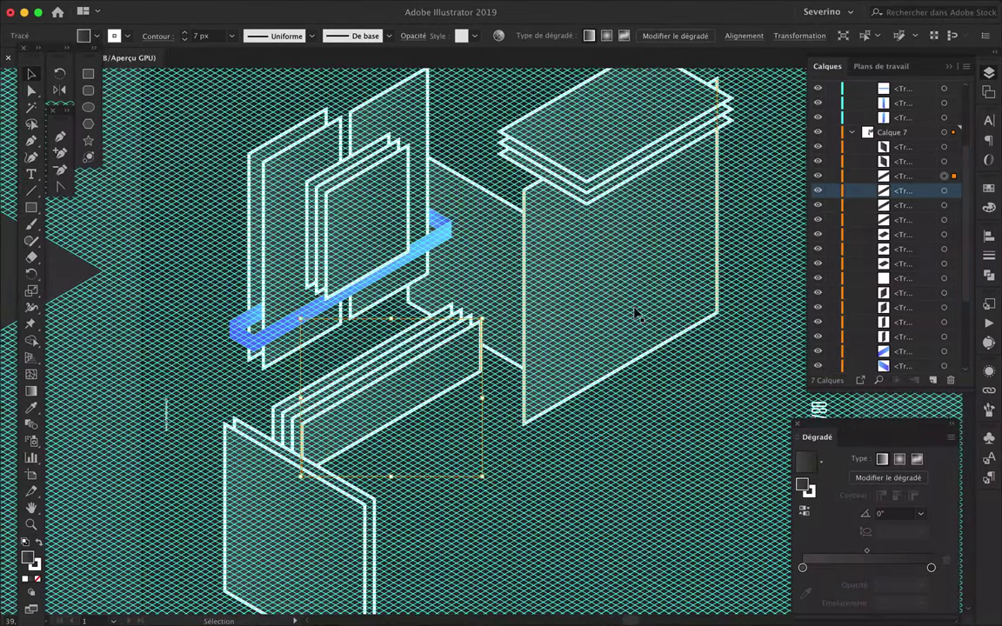
pyautogui.scroll(2, 614, 295)
pyautogui.click(570, 295)
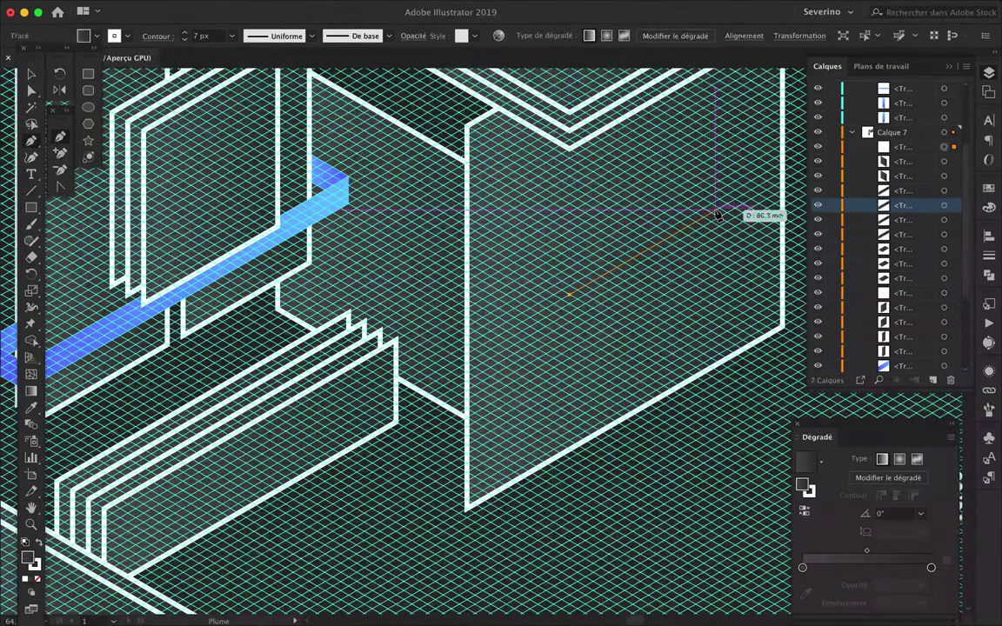
# - Finish the tall front-right panel outline and straighten its slanted edge to vertical
pyautogui.click(717, 214)
pyautogui.scroll(3, 793, 311)
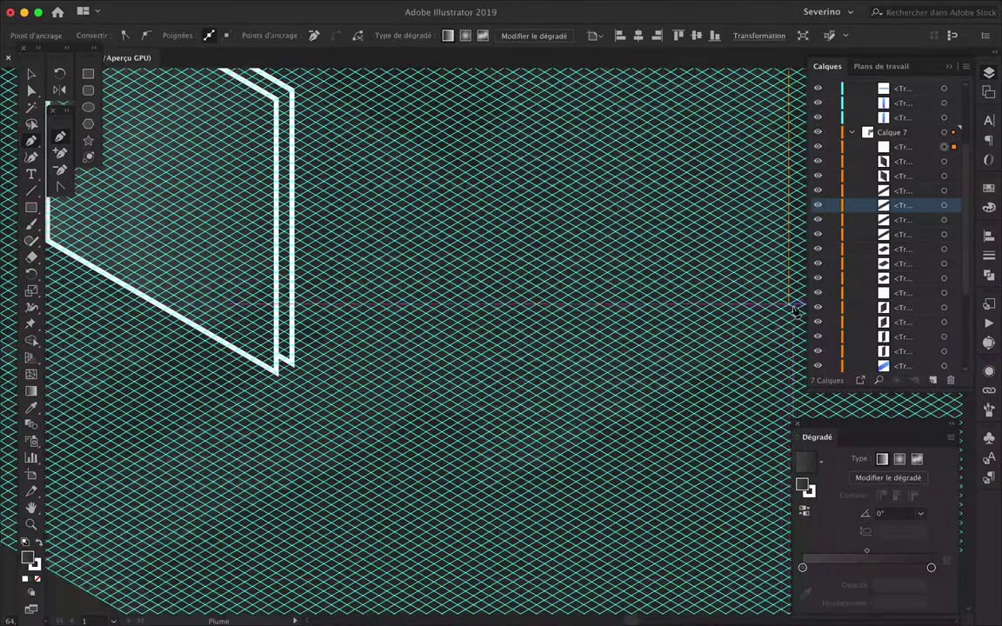
pyautogui.click(619, 407)
pyautogui.scroll(-3, 646, 128)
pyautogui.scroll(3, 612, 581)
pyautogui.press('a')
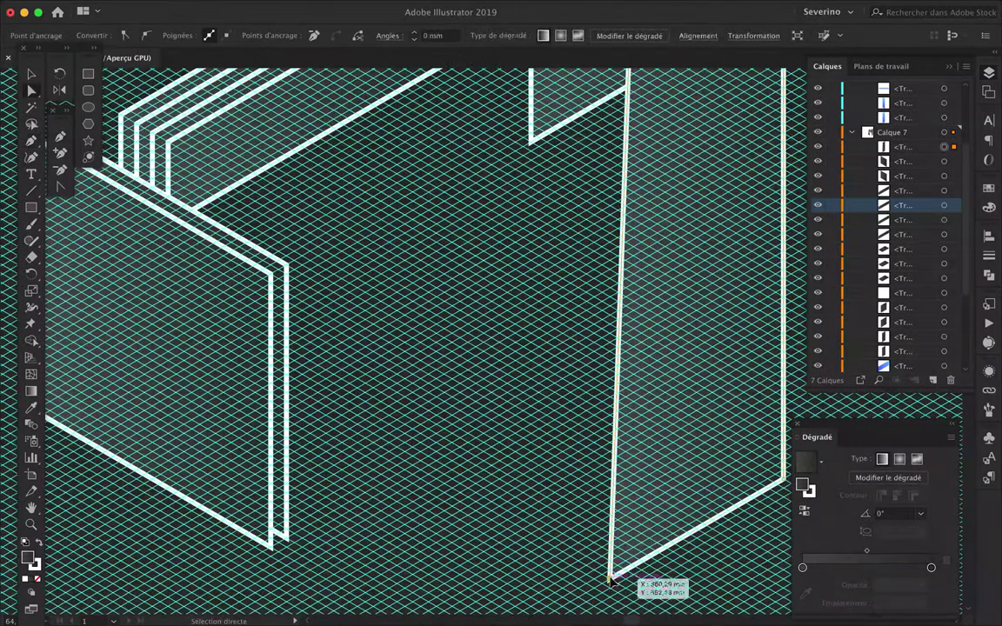
pyautogui.moveTo(612, 581); pyautogui.dragTo(633, 558)
pyautogui.scroll(-3, 671, 440)
pyautogui.scroll(3, 670, 333)
pyautogui.scroll(-1, 670, 322)
pyautogui.click(676, 313)
pyautogui.scroll(-3, 679, 315)
pyautogui.scroll(3, 680, 317)
pyautogui.scroll(-3, 670, 261)
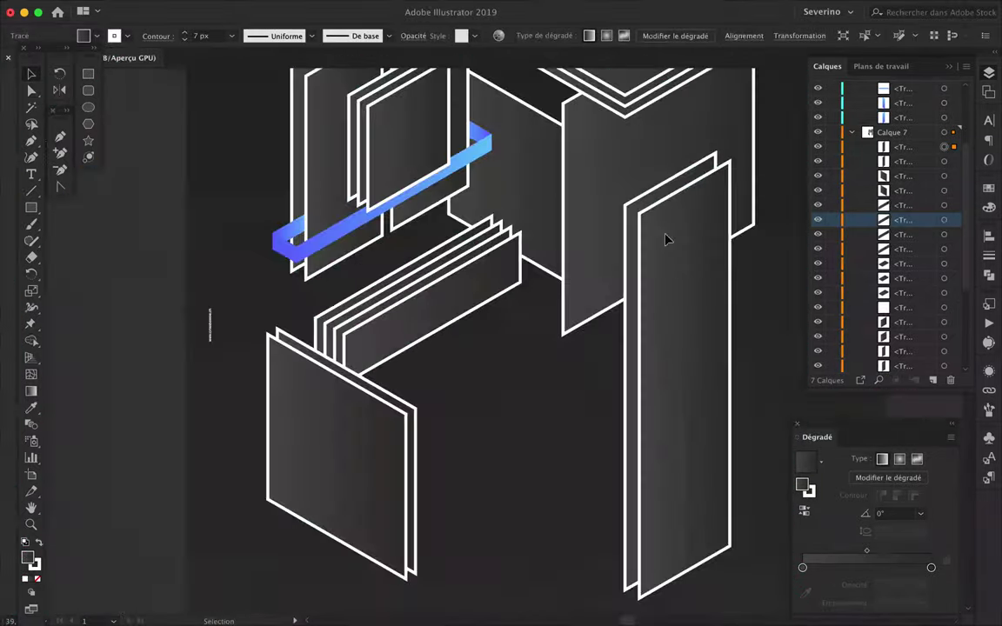
pyautogui.scroll(-3, 644, 279)
pyautogui.scroll(2, 455, 454)
pyautogui.scroll(2, 455, 455)
# - Draw a flat rhombus square outline at the left panel's base
pyautogui.press('p')
pyautogui.scroll(2, 441, 351)
pyautogui.scroll(2, 440, 351)
pyautogui.click(438, 350)
pyautogui.scroll(-2, 438, 348)
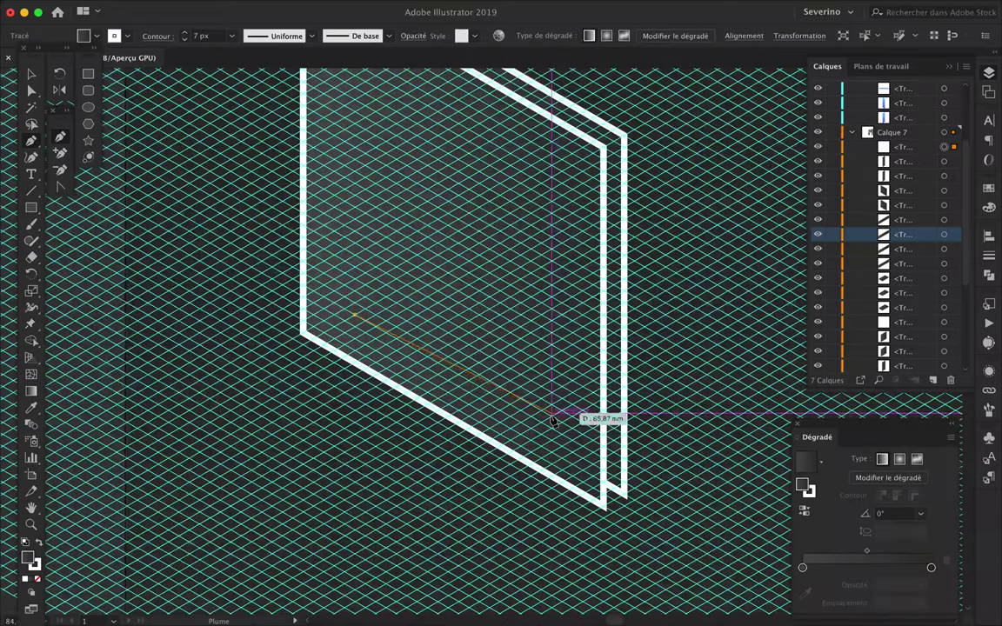
pyautogui.click(551, 429)
pyautogui.click(408, 514)
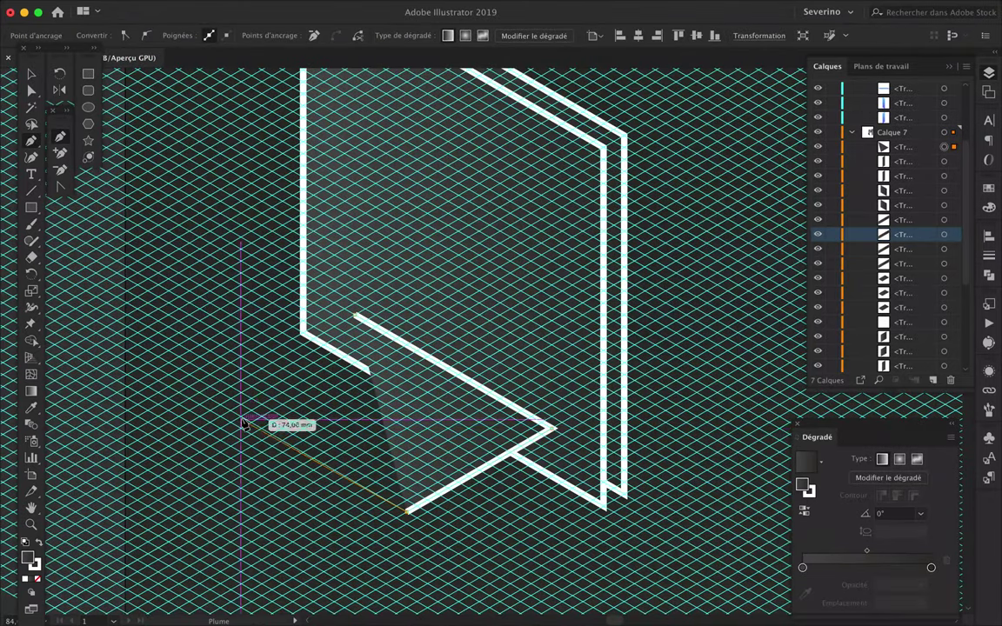
pyautogui.click(217, 405)
pyautogui.scroll(-2, 455, 325)
pyautogui.press('v')
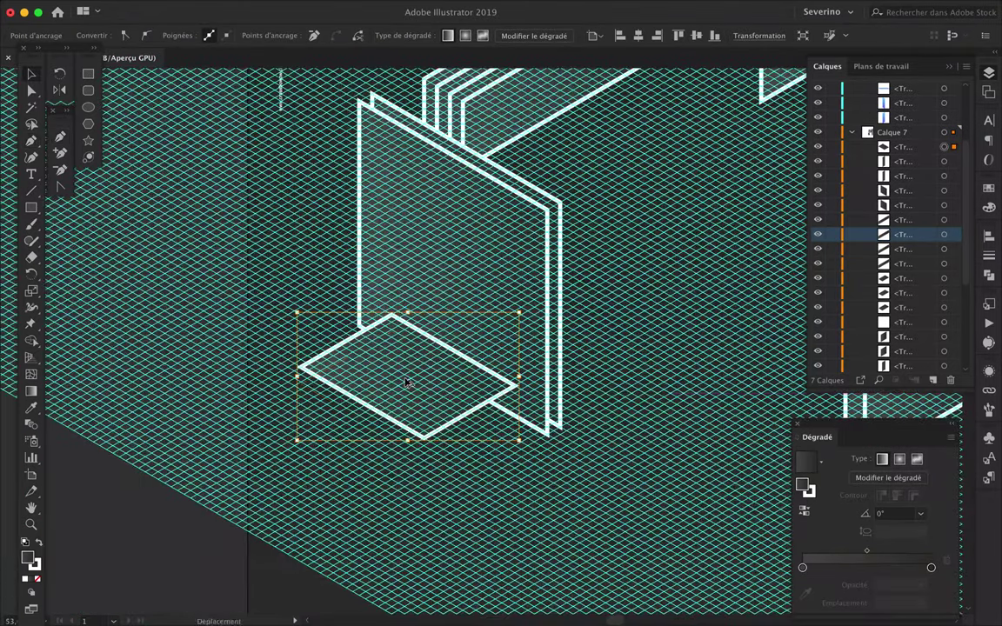
# - Alt-drag two copies below the square, placing their layers beneath to stack three deep
pyautogui.moveTo(407, 400); pyautogui.dragTo(408, 422)
pyautogui.moveTo(911, 167); pyautogui.dragTo(910, 166)
pyautogui.scroll(3, 439, 374)
pyautogui.moveTo(365, 470); pyautogui.dragTo(360, 509)
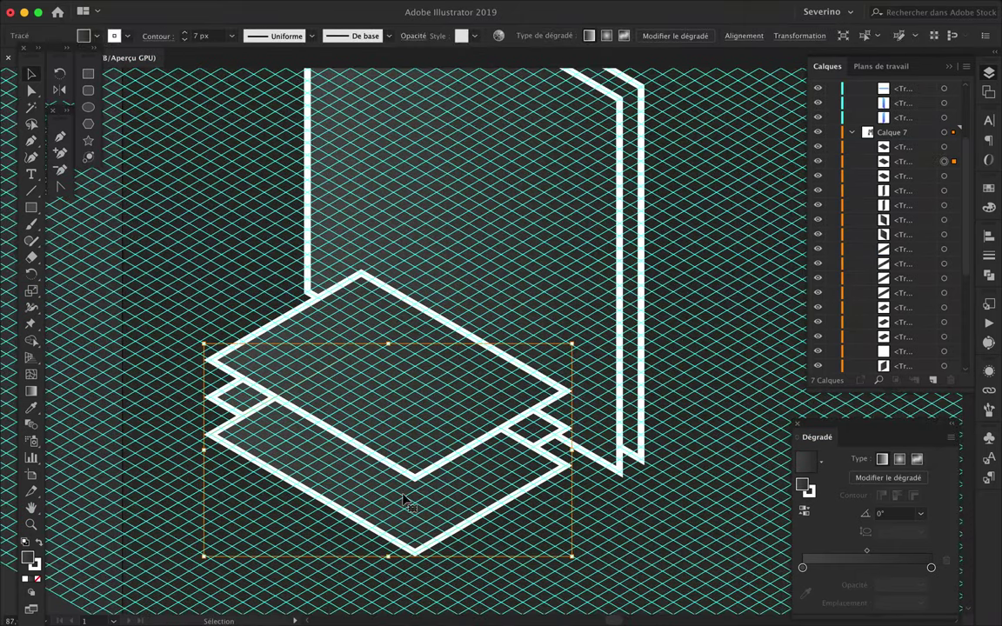
pyautogui.moveTo(911, 185); pyautogui.dragTo(912, 186)
pyautogui.scroll(-5, 564, 416)
pyautogui.scroll(1, 563, 416)
pyautogui.scroll(1, 630, 430)
pyautogui.scroll(2, 645, 425)
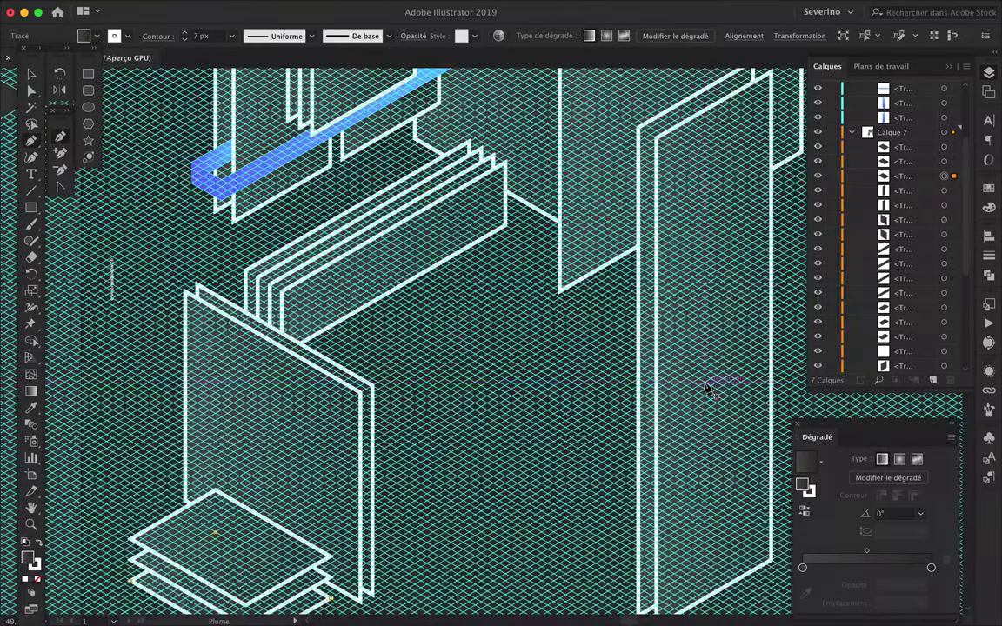
# - Draw a parallelogram middle panel and move it behind the bars in the Layers panel
pyautogui.scroll(2, 709, 386)
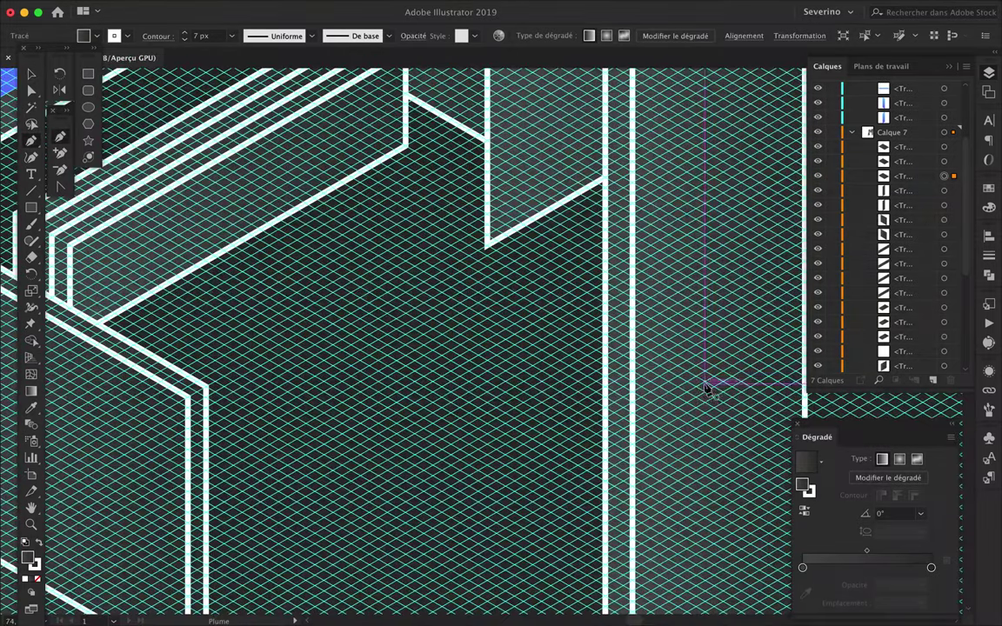
pyautogui.click(309, 154)
pyautogui.click(307, 447)
pyautogui.scroll(1, 317, 447)
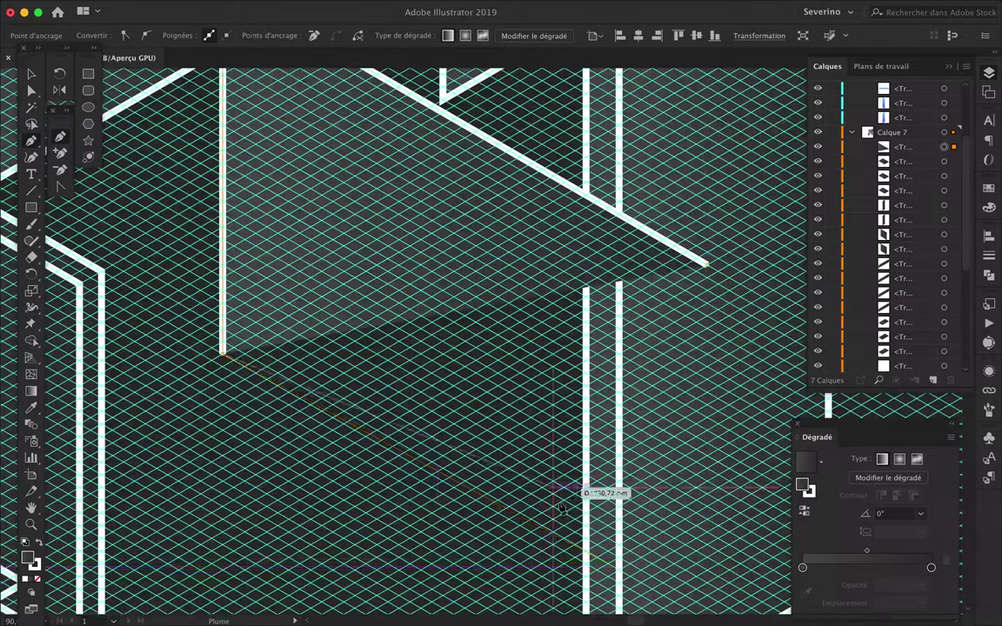
pyautogui.scroll(-3, 644, 583)
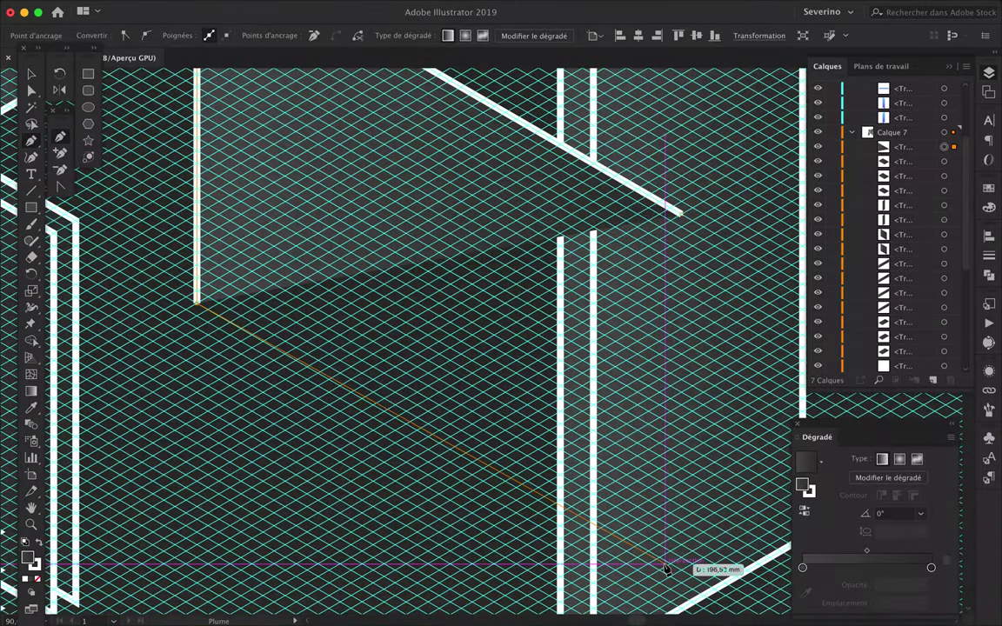
pyautogui.click(659, 574)
pyautogui.press('a')
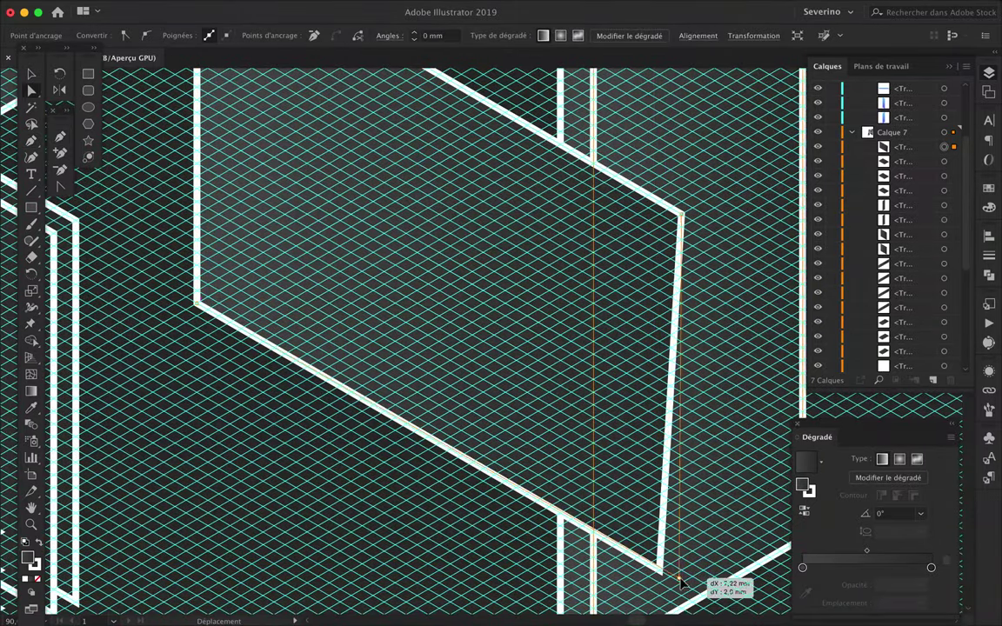
pyautogui.scroll(-1, 688, 581)
pyautogui.moveTo(904, 148); pyautogui.dragTo(904, 224)
pyautogui.press('v')
pyautogui.moveTo(472, 261); pyautogui.dragTo(466, 275)
# - Alt-drag an offset copy of the middle panel and shorten its height with Direct Selection
pyautogui.scroll(-2, 465, 275)
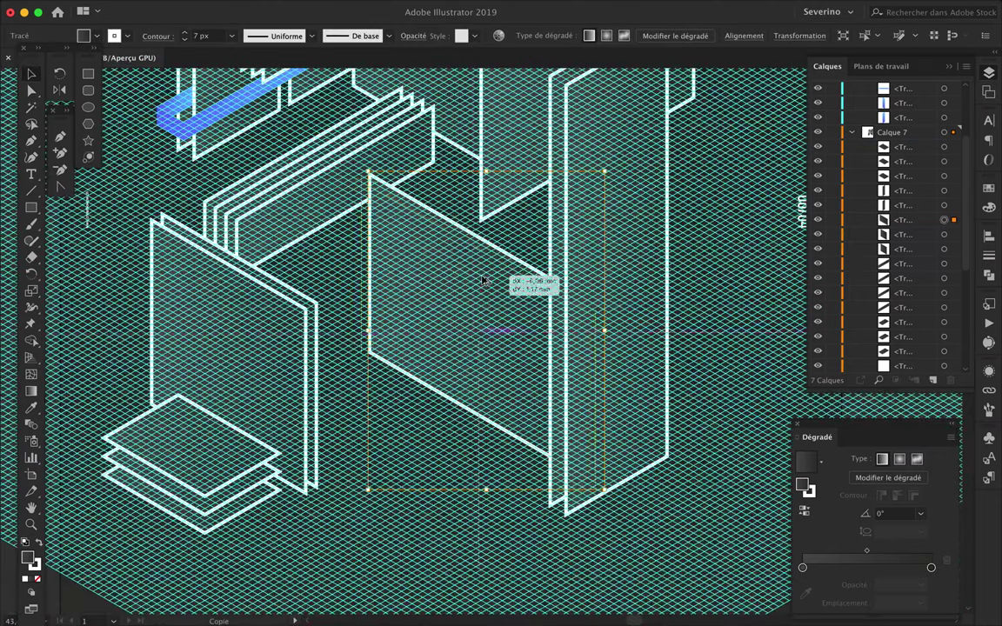
pyautogui.moveTo(483, 280); pyautogui.dragTo(471, 286)
pyautogui.scroll(3, 471, 286)
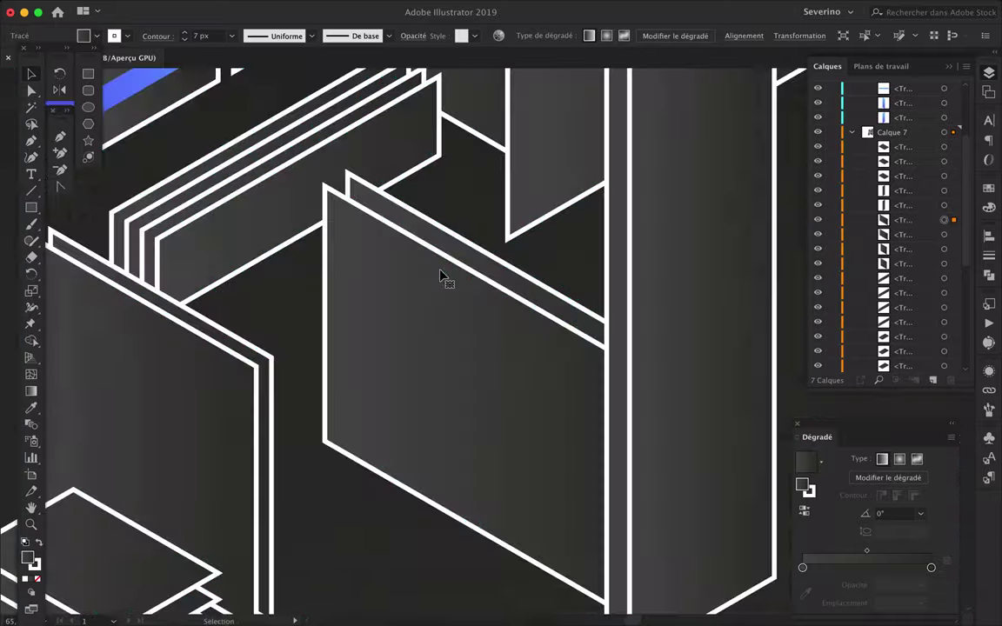
pyautogui.scroll(-3, 442, 277)
pyautogui.press('a')
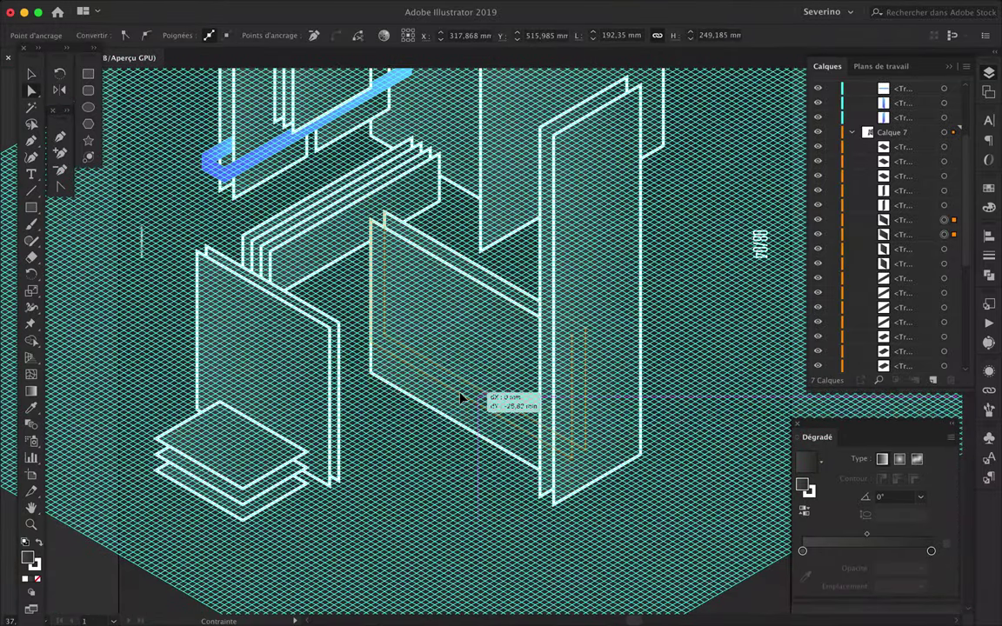
pyautogui.scroll(3, 459, 400)
pyautogui.scroll(-2, 461, 414)
pyautogui.scroll(-2, 420, 436)
pyautogui.moveTo(461, 397); pyautogui.dragTo(417, 448)
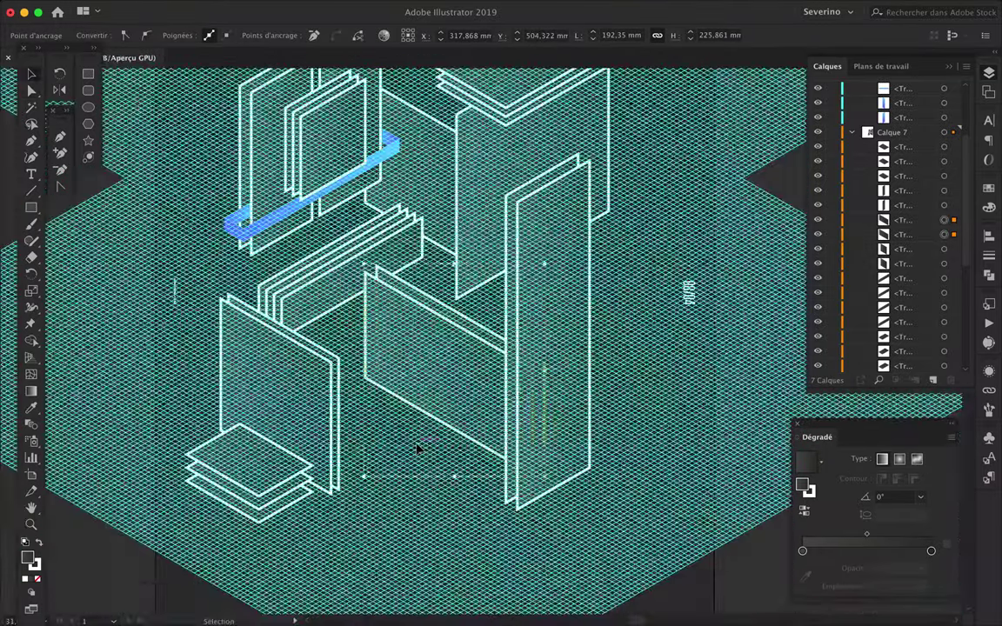
pyautogui.click(418, 448)
pyautogui.scroll(3, 417, 448)
pyautogui.scroll(2, 400, 348)
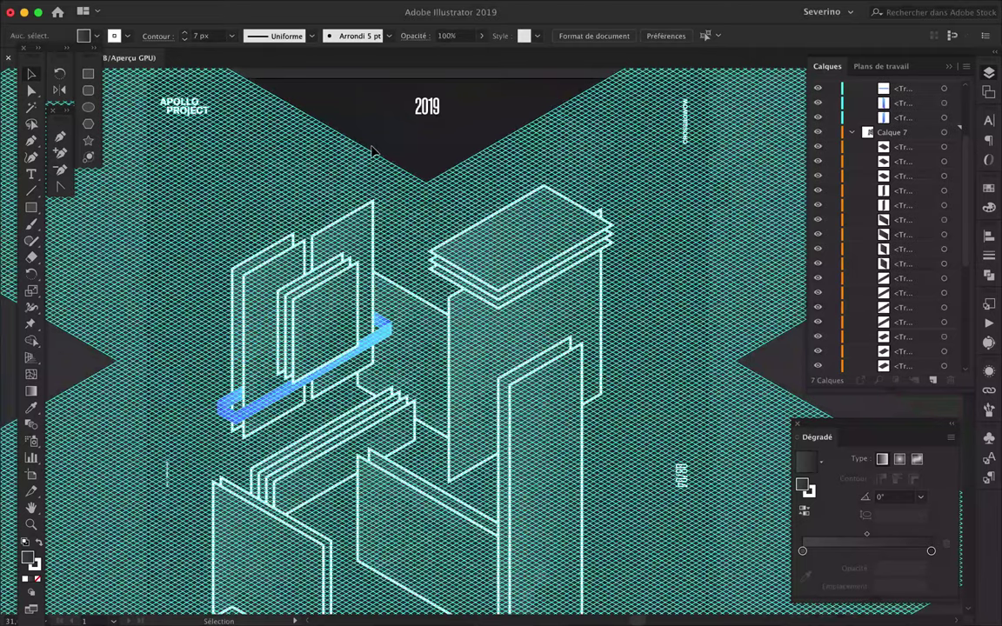
# - Pen-draw a four-cornered parallelogram panel beside the 08/04 date label
pyautogui.scroll(-3, 372, 152)
pyautogui.scroll(-5, 375, 153)
pyautogui.scroll(2, 557, 420)
pyautogui.scroll(2, 557, 420)
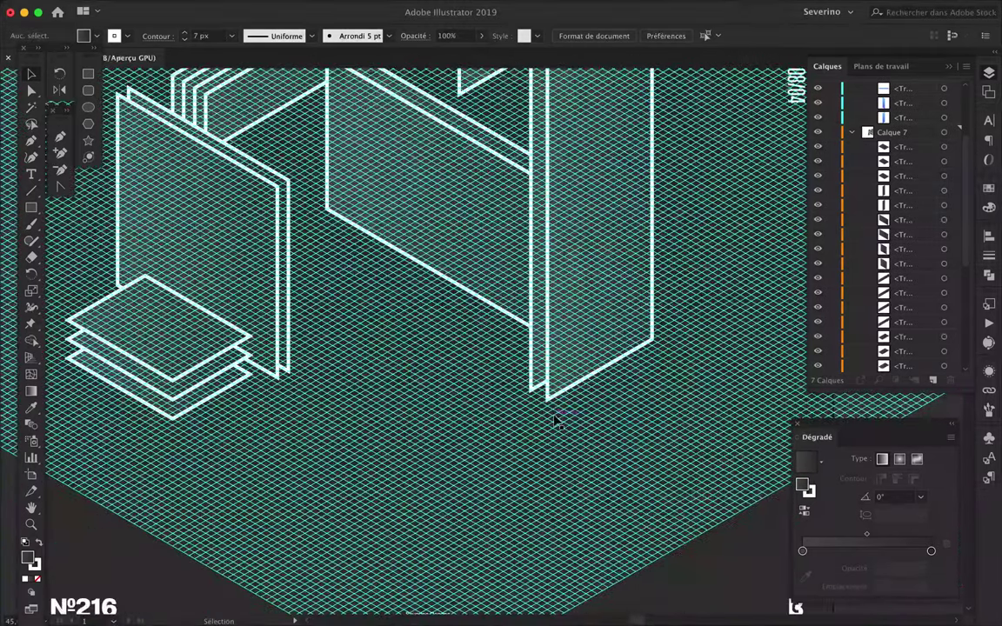
pyautogui.scroll(-2, 557, 420)
pyautogui.scroll(-2, 555, 421)
pyautogui.scroll(1, 501, 412)
pyautogui.scroll(4, 502, 415)
pyautogui.press('p')
pyautogui.click(490, 222)
pyautogui.scroll(2, 621, 146)
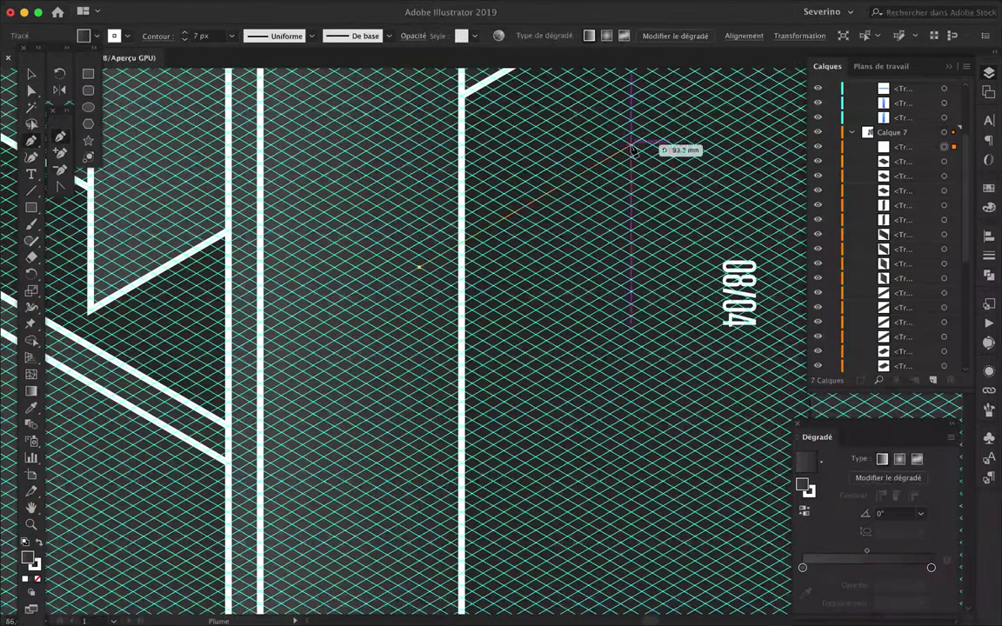
pyautogui.click(633, 150)
pyautogui.click(637, 570)
pyautogui.scroll(-3, 635, 570)
pyautogui.hscroll(-3, 609, 567)
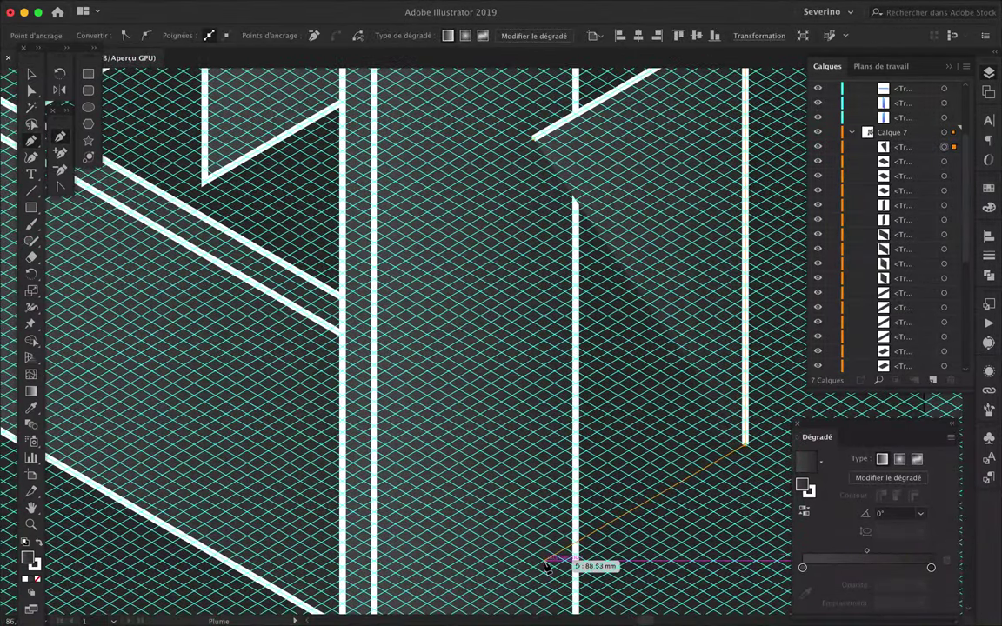
pyautogui.click(547, 568)
pyautogui.click(537, 138)
pyautogui.scroll(-3, 536, 569)
# - Move the new panel up and right so it sits behind the tall column
pyautogui.press('v')
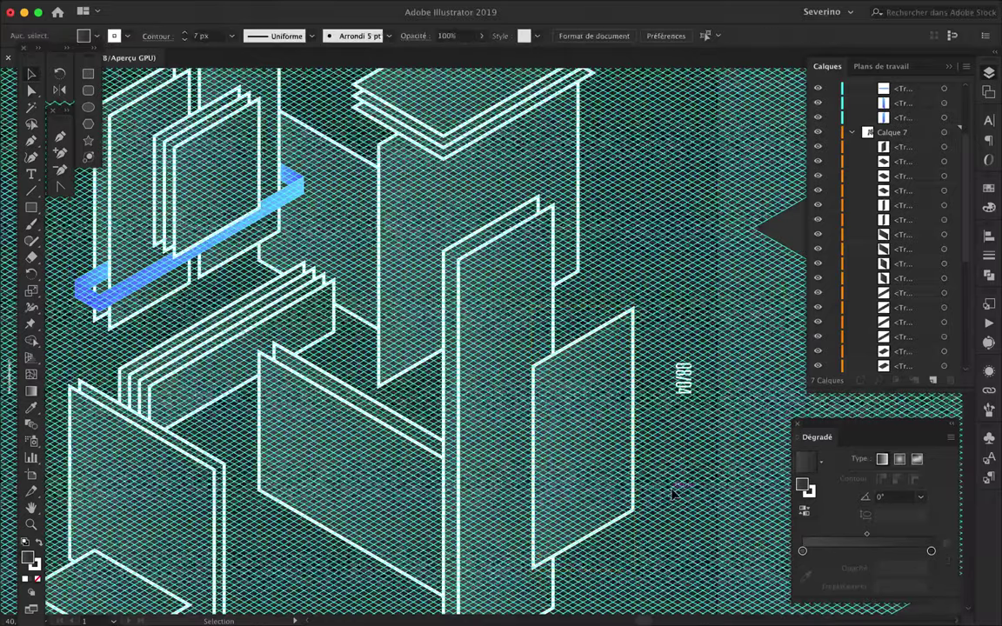
pyautogui.scroll(-3, 672, 495)
pyautogui.click(652, 470)
pyautogui.scroll(3, 606, 370)
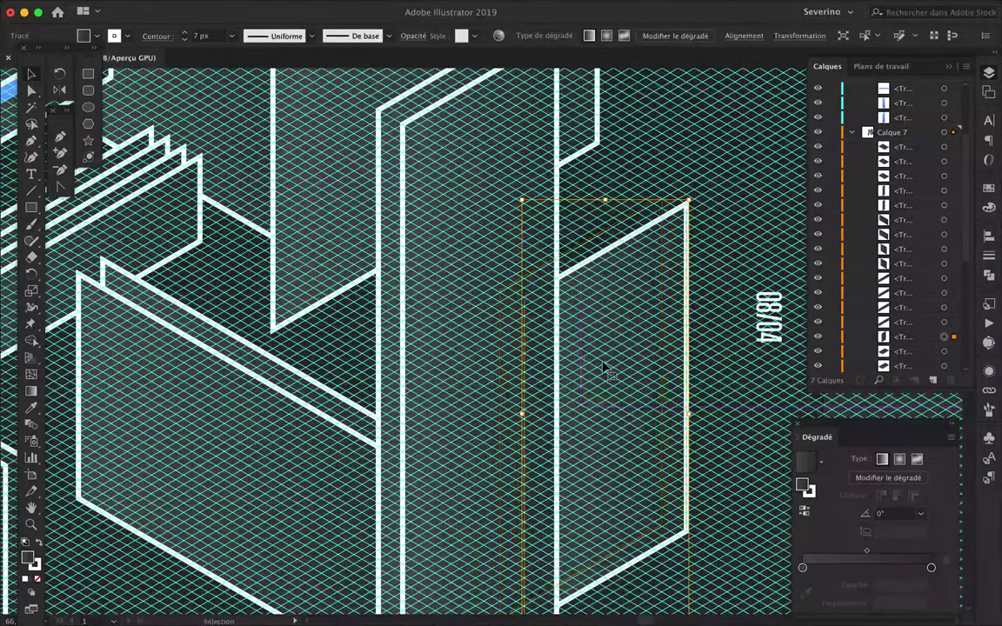
pyautogui.moveTo(586, 359)
pyautogui.mouseDown()
pyautogui.moveTo(599, 263)
pyautogui.moveTo(645, 180)
pyautogui.moveTo(625, 177)
pyautogui.mouseUp()
pyautogui.scroll(3, 599, 264)
pyautogui.scroll(-3, 700, 291)
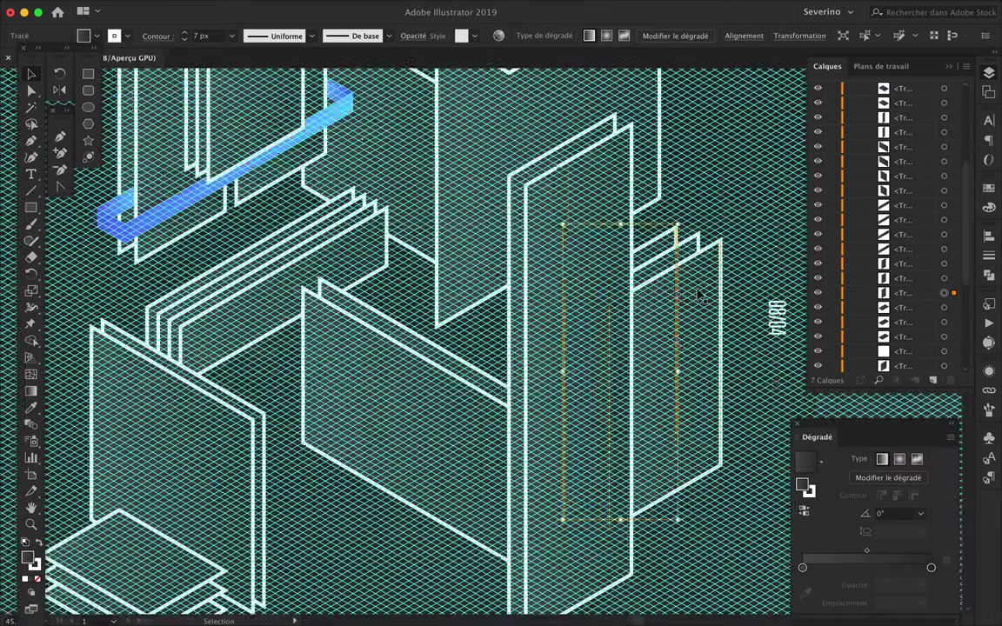
pyautogui.scroll(-2, 649, 286)
pyautogui.scroll(-1, 705, 298)
pyautogui.scroll(2, 485, 322)
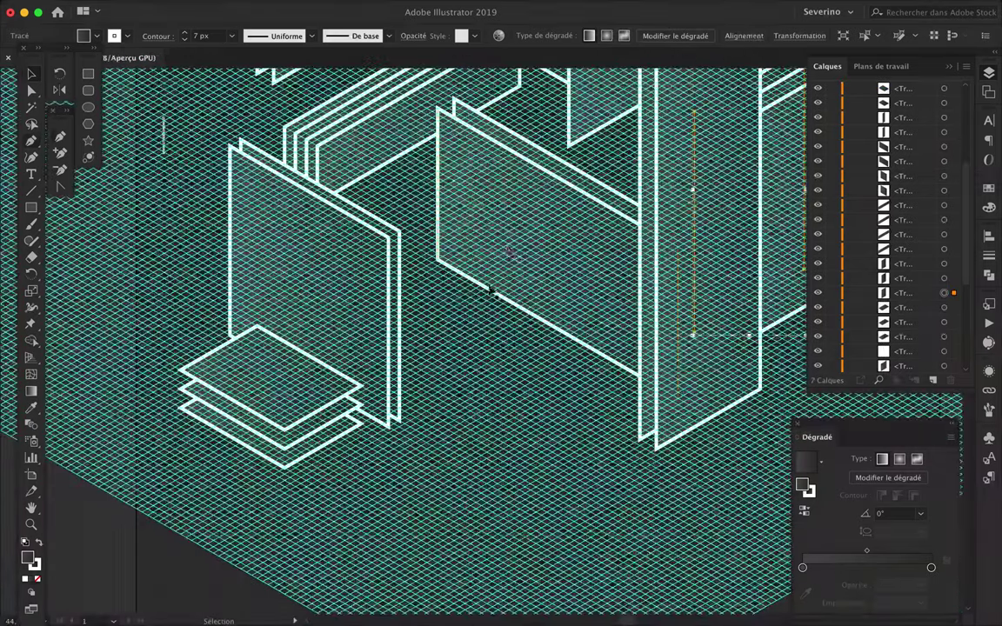
pyautogui.press('p')
pyautogui.scroll(2, 514, 236)
# - Pen-draw a flat horizontal parallelogram slab in front of the middle panel
pyautogui.click(527, 222)
pyautogui.scroll(2, 526, 221)
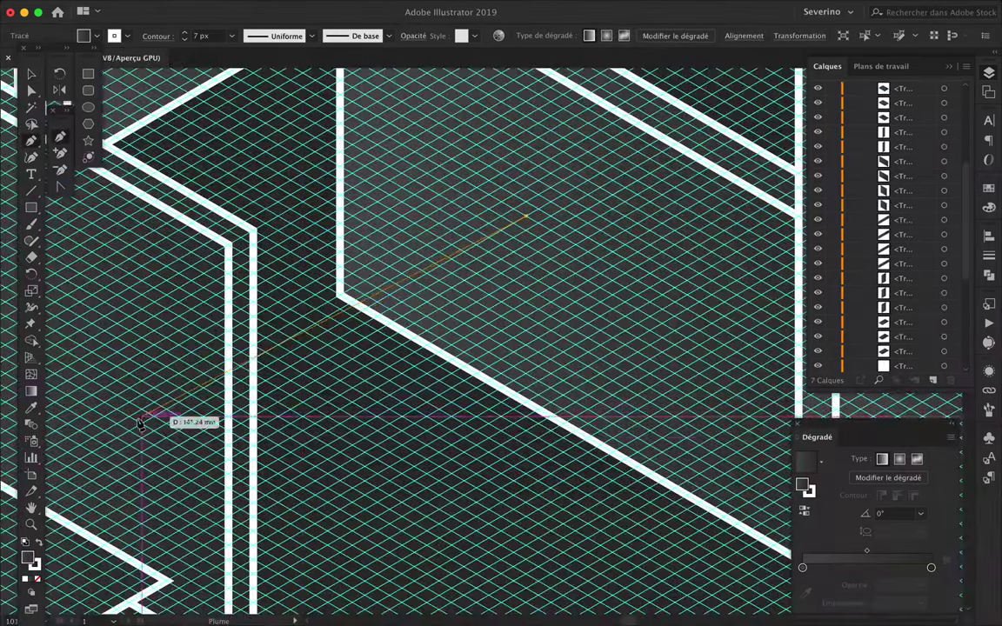
pyautogui.click(130, 452)
pyautogui.scroll(-3, 130, 453)
pyautogui.scroll(3, 251, 528)
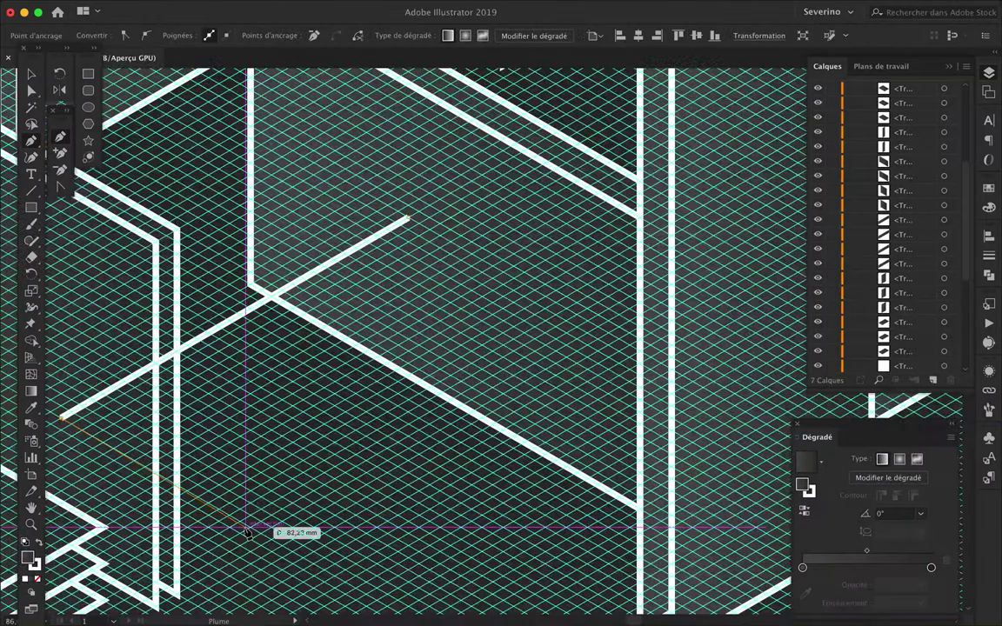
pyautogui.click(249, 527)
pyautogui.click(597, 329)
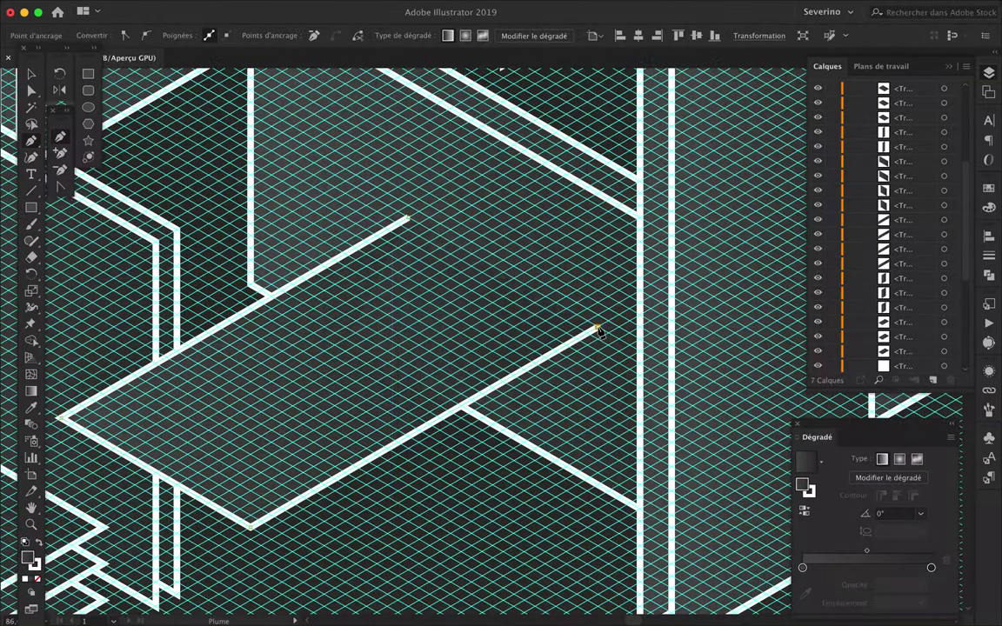
pyautogui.click(408, 220)
pyautogui.scroll(-3, 391, 240)
pyautogui.scroll(-2, 388, 239)
pyautogui.scroll(2, 398, 430)
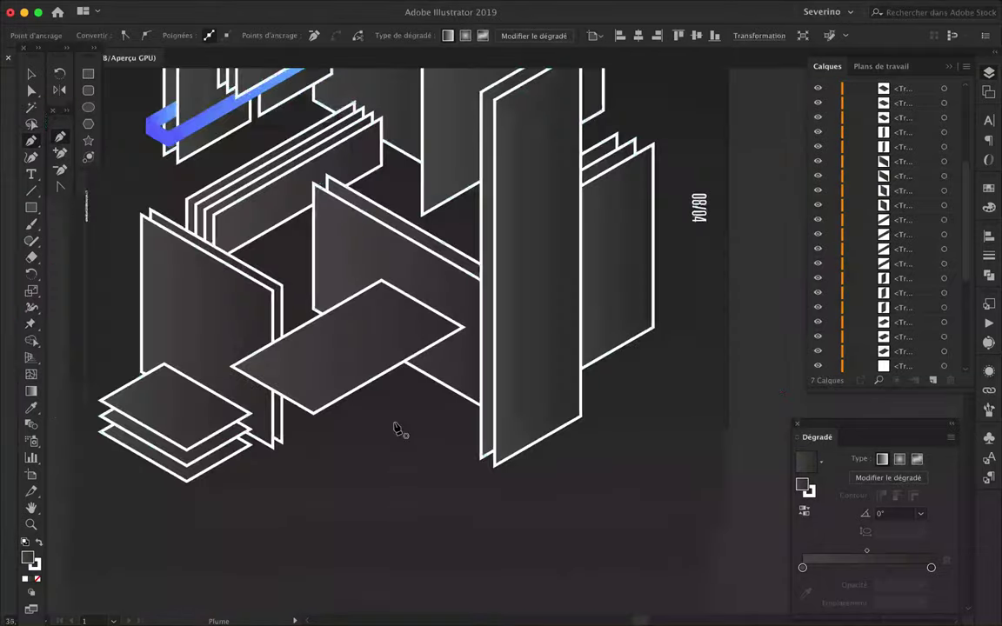
pyautogui.scroll(1, 354, 416)
pyautogui.scroll(-3, 412, 416)
pyautogui.scroll(4, 407, 416)
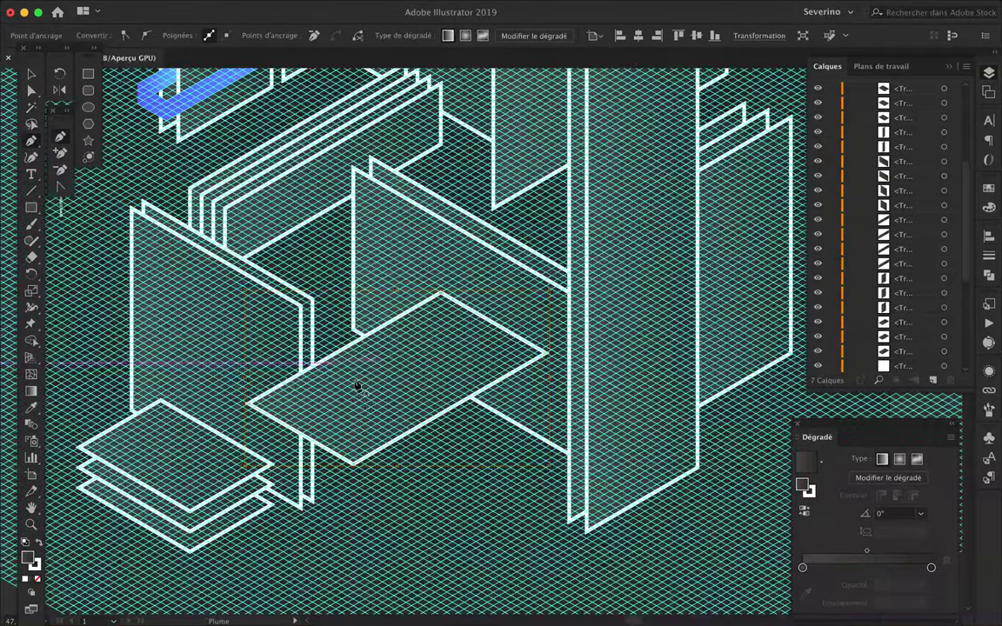
# - Alt-drag copies of the slab upward to stack three slabs
pyautogui.moveTo(354, 389)
pyautogui.mouseDown()
pyautogui.moveTo(339, 374)
pyautogui.moveTo(363, 384)
pyautogui.mouseUp()
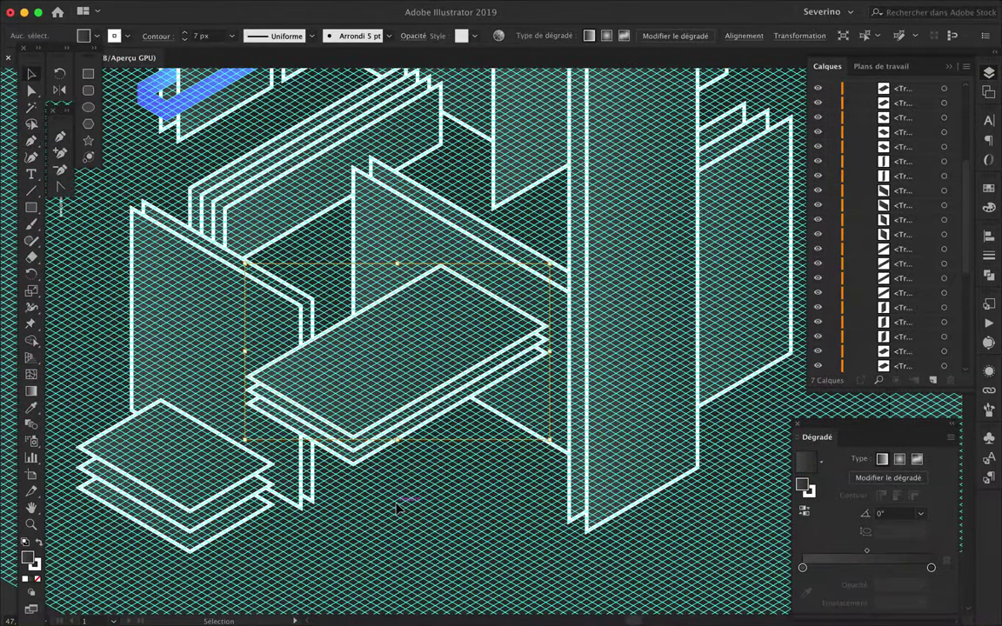
pyautogui.click(399, 503)
pyautogui.scroll(-3, 399, 503)
pyautogui.scroll(2, 530, 408)
pyautogui.scroll(1, 429, 535)
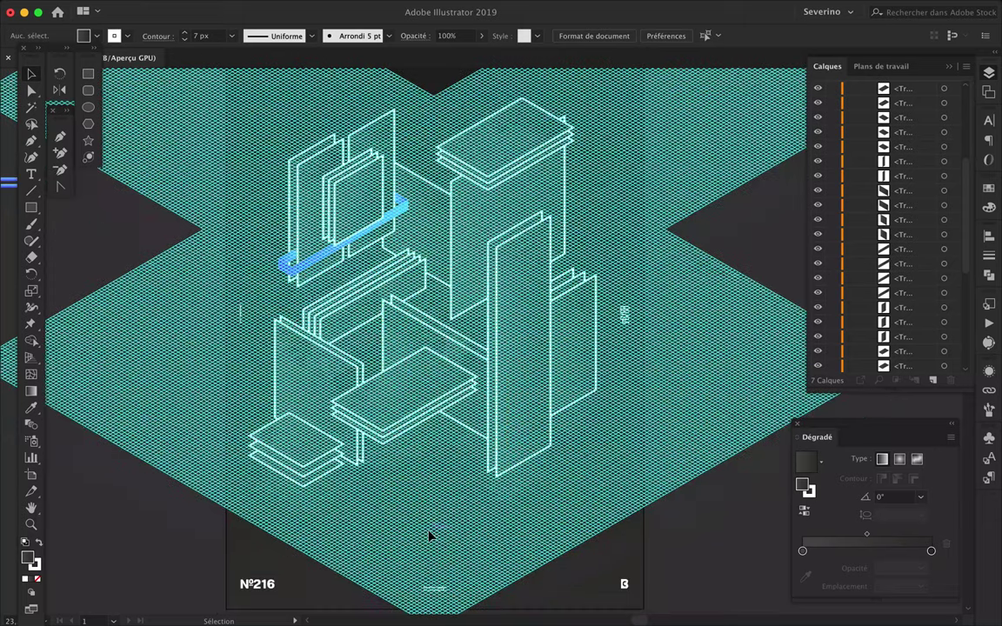
# - Hide the Grid layer to preview the poster, then restore it
pyautogui.click(818, 353)
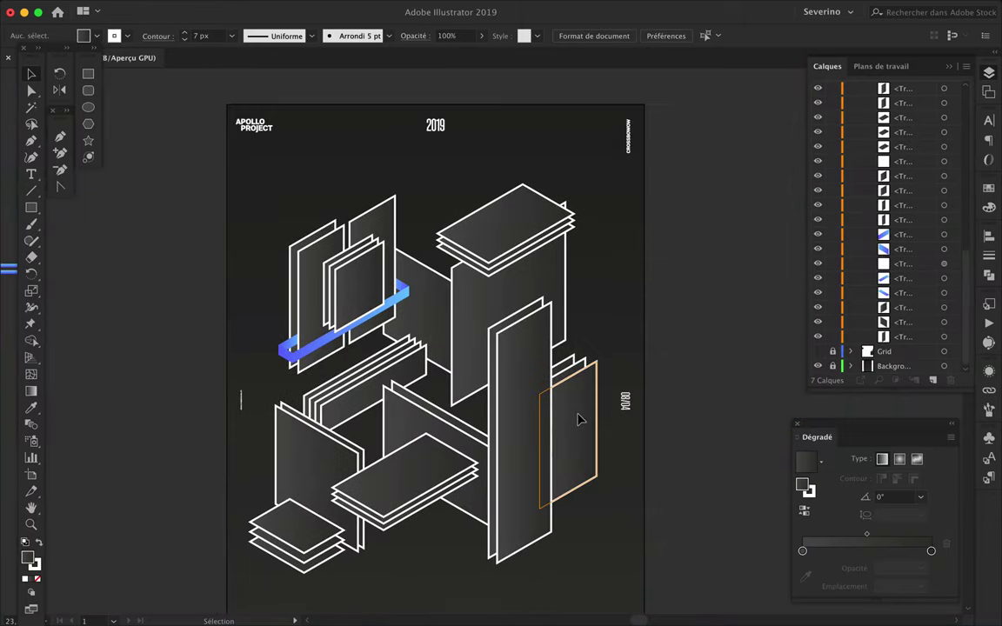
pyautogui.scroll(3, 471, 152)
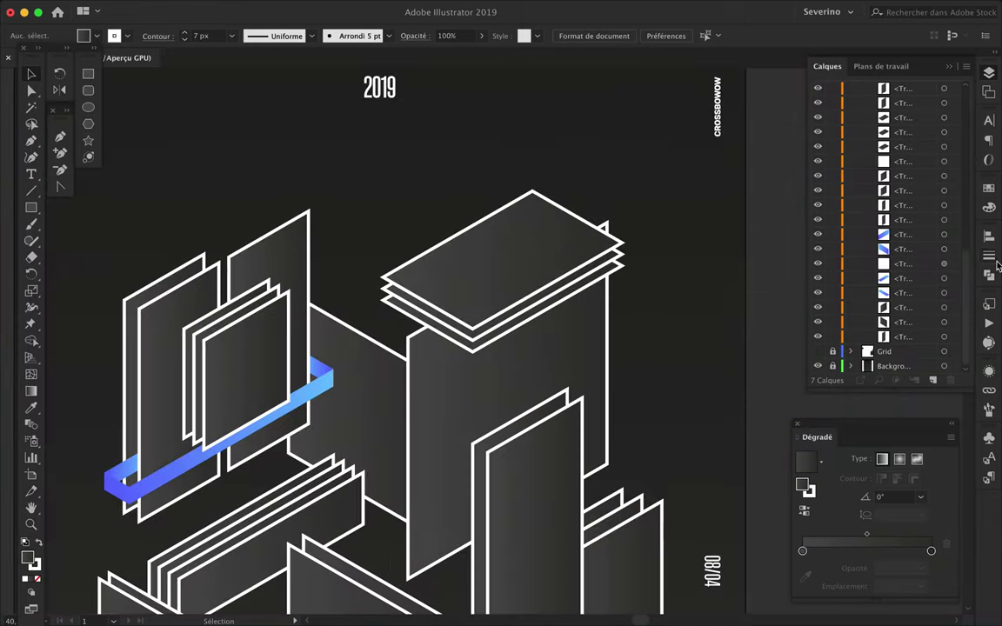
pyautogui.hotkey('ctrl', 'z')
# - Pen-draw a long closed isometric bar from the stacked plates toward the upper left
pyautogui.press('p')
pyautogui.click(501, 356)
pyautogui.scroll(1, 459, 313)
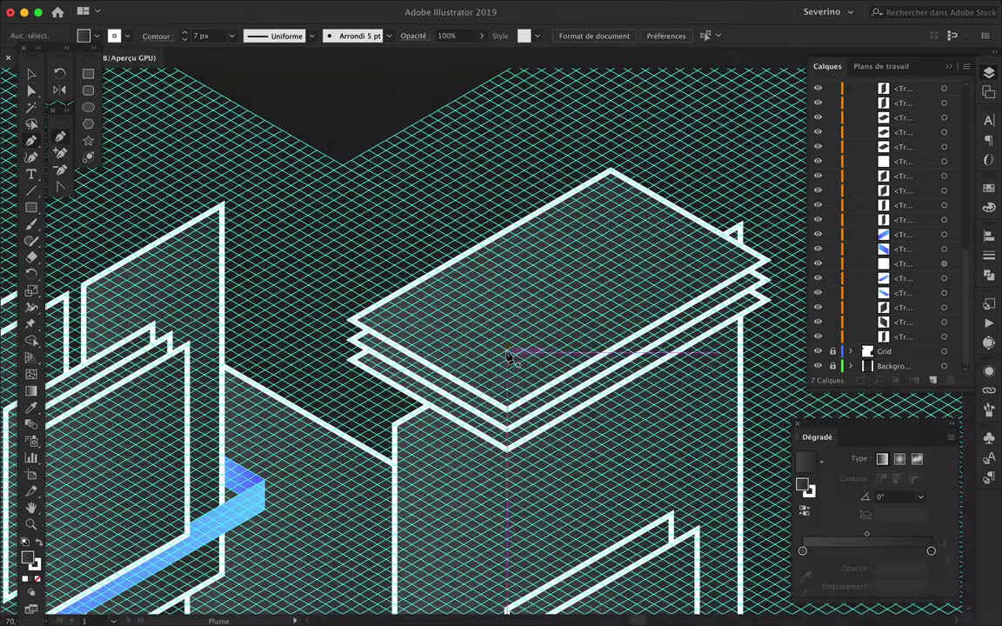
pyautogui.scroll(2, 174, 134)
pyautogui.click(177, 135)
pyautogui.click(254, 90)
pyautogui.click(667, 327)
pyautogui.click(590, 372)
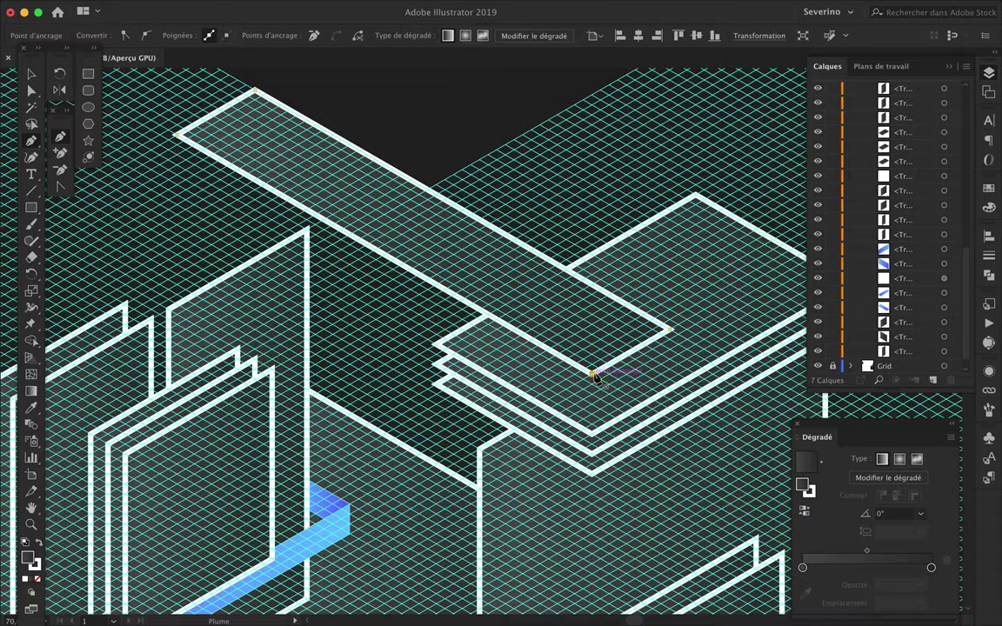
pyautogui.scroll(-3, 592, 365)
pyautogui.press('a')
pyautogui.scroll(1, 394, 263)
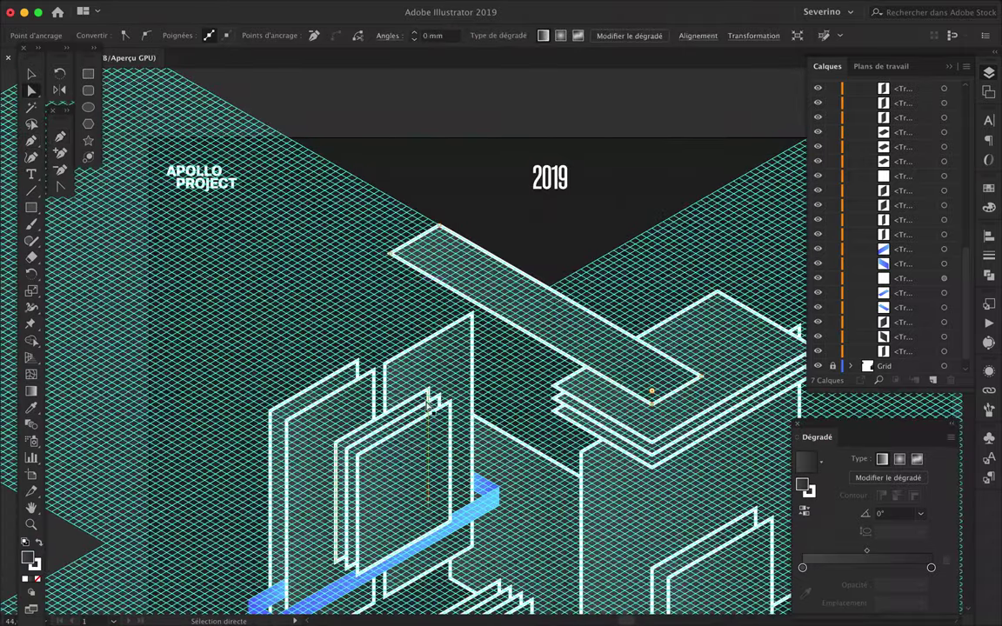
pyautogui.press('v')
pyautogui.click(414, 463)
# - Move the tall panel into Calque 7 and position it onto the long bar
pyautogui.moveTo(905, 101); pyautogui.dragTo(914, 189)
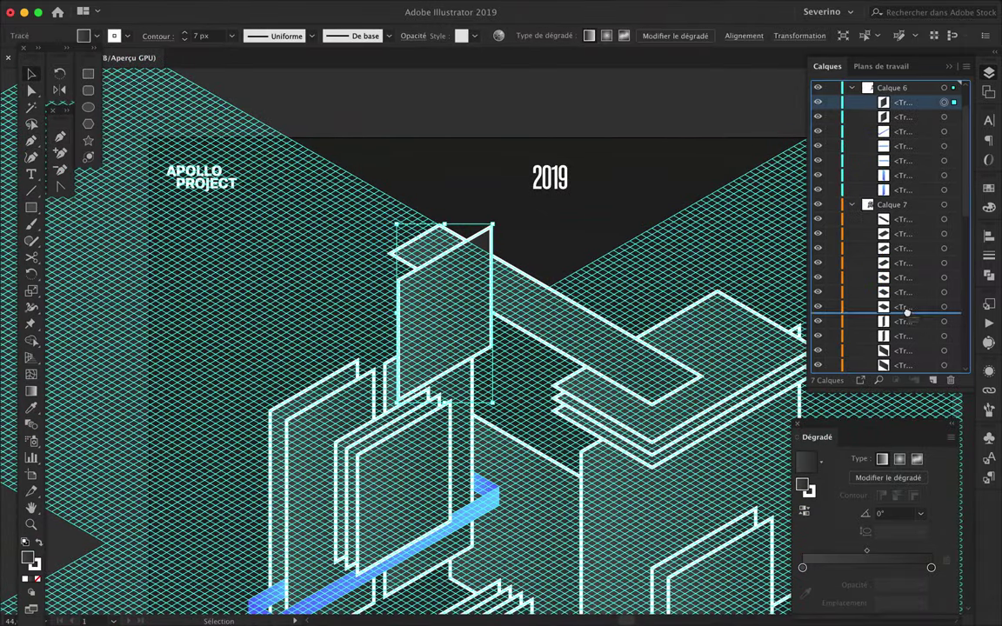
pyautogui.moveTo(911, 320); pyautogui.dragTo(912, 370)
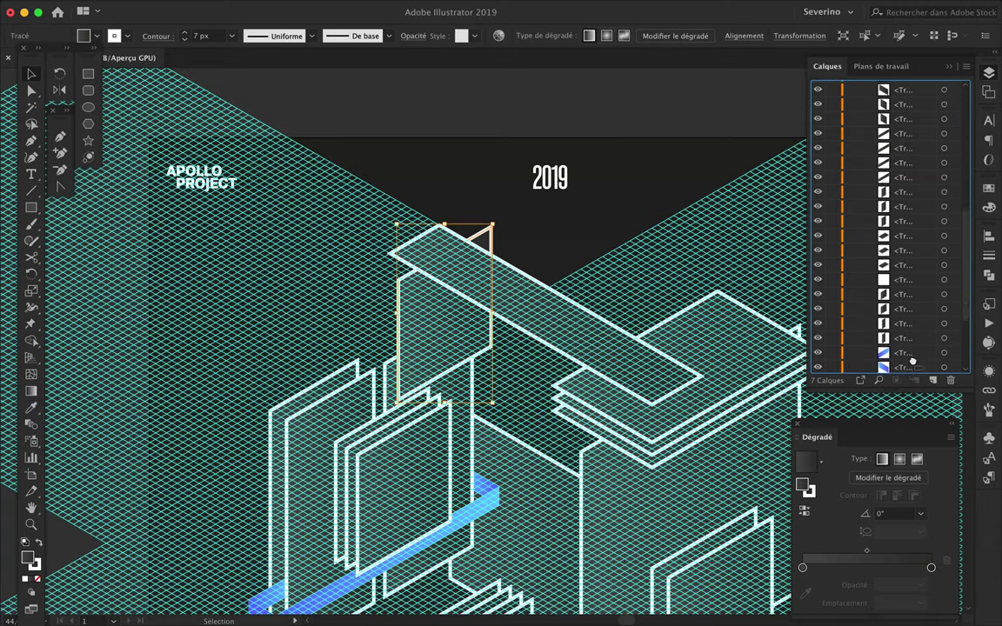
pyautogui.scroll(2, 391, 285)
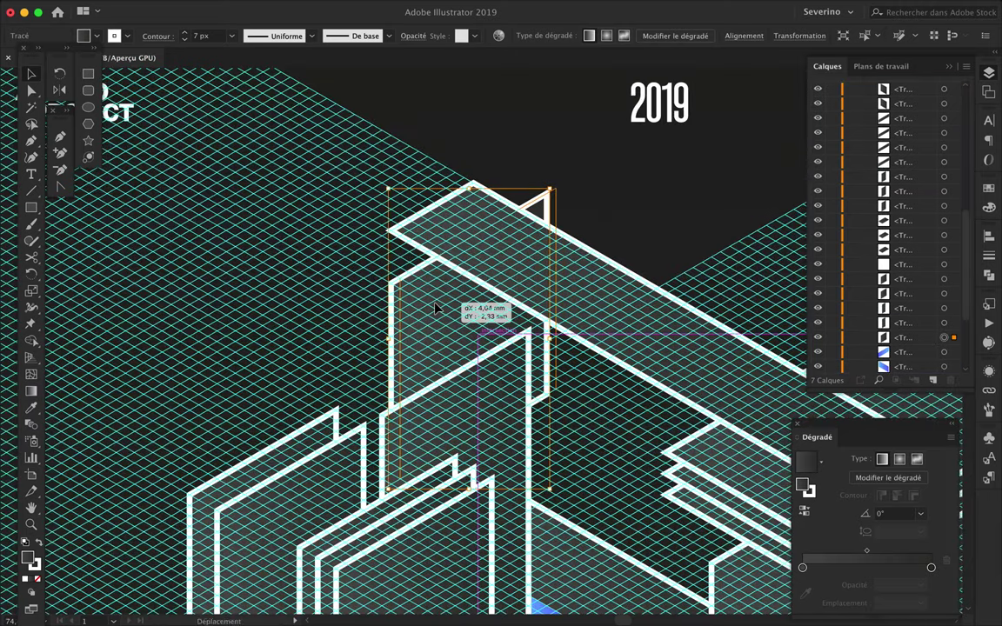
pyautogui.moveTo(441, 324); pyautogui.dragTo(519, 344)
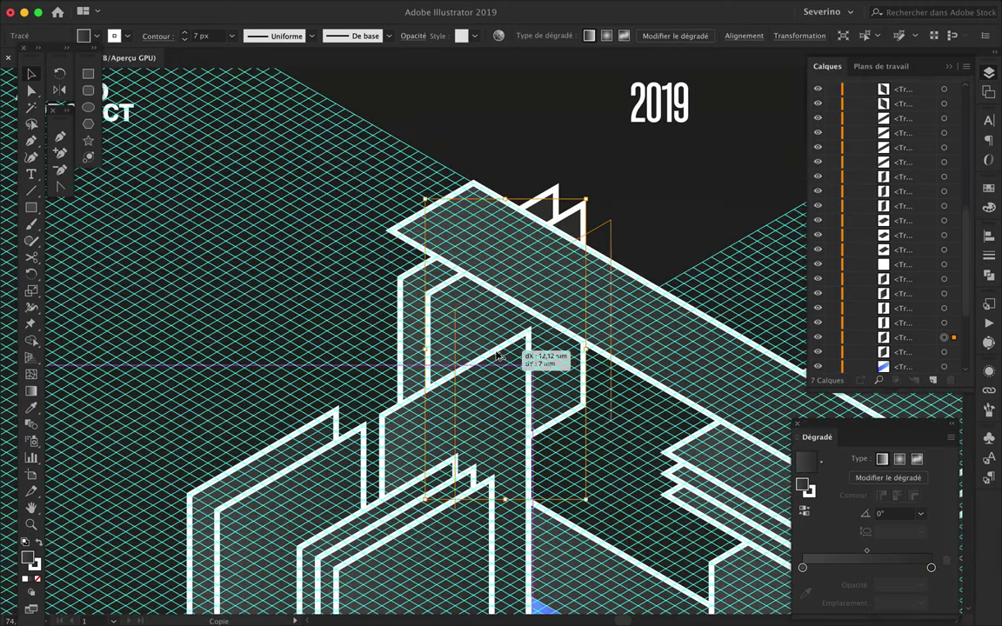
pyautogui.scroll(-2, 500, 355)
pyautogui.scroll(-2, 498, 355)
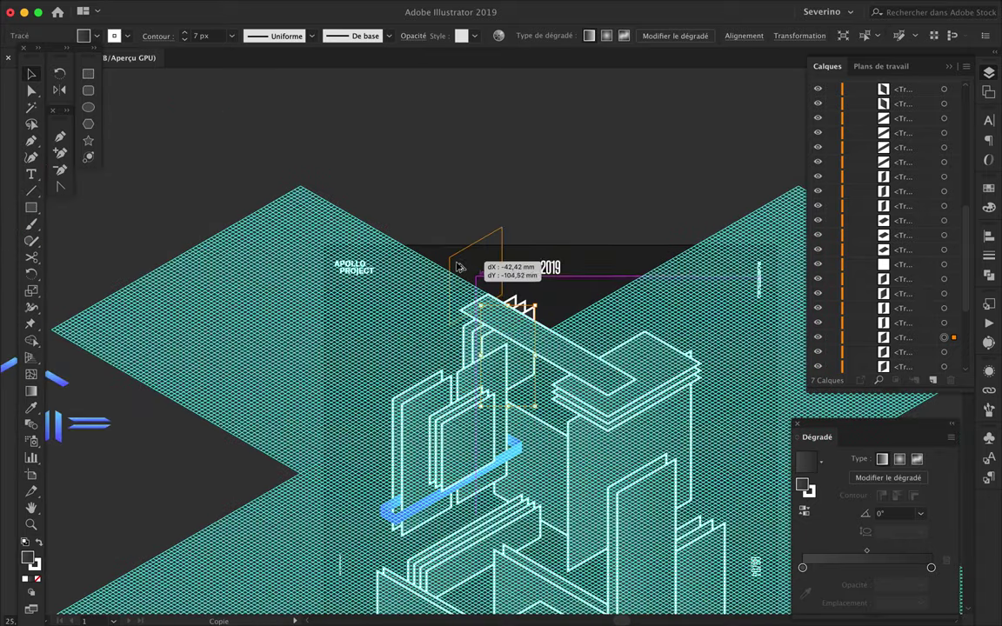
pyautogui.scroll(2, 462, 271)
pyautogui.scroll(2, 461, 271)
pyautogui.moveTo(426, 291); pyautogui.dragTo(231, 481)
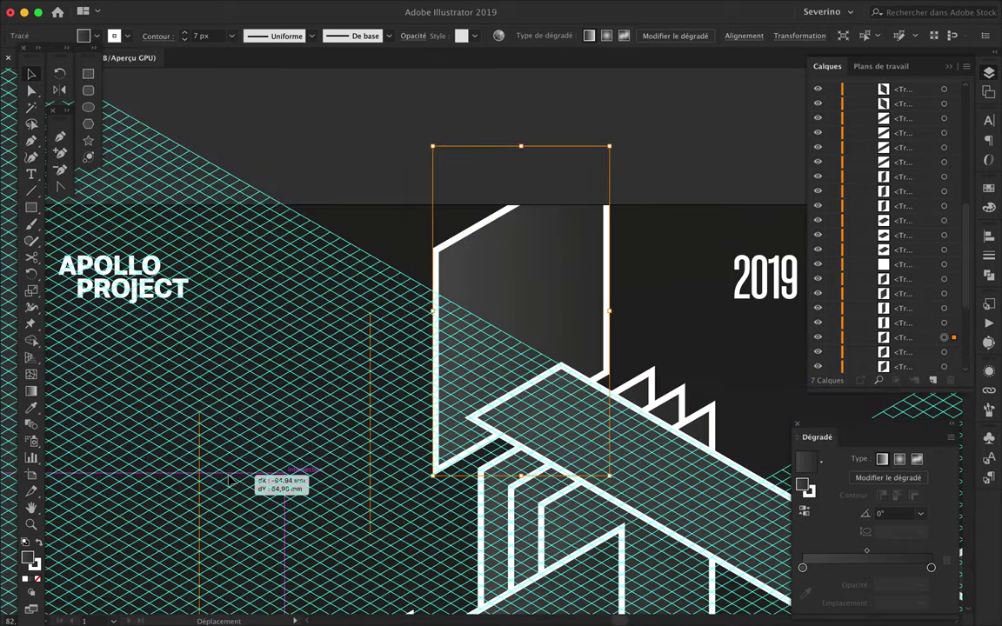
pyautogui.scroll(-3, 230, 481)
# - Raise the panel's anchors, snap it into place, and Alt-drag a copy up-left
pyautogui.press('a')
pyautogui.moveTo(329, 477)
pyautogui.mouseDown()
pyautogui.moveTo(329, 426)
pyautogui.moveTo(549, 320)
pyautogui.mouseUp()
pyautogui.press('v')
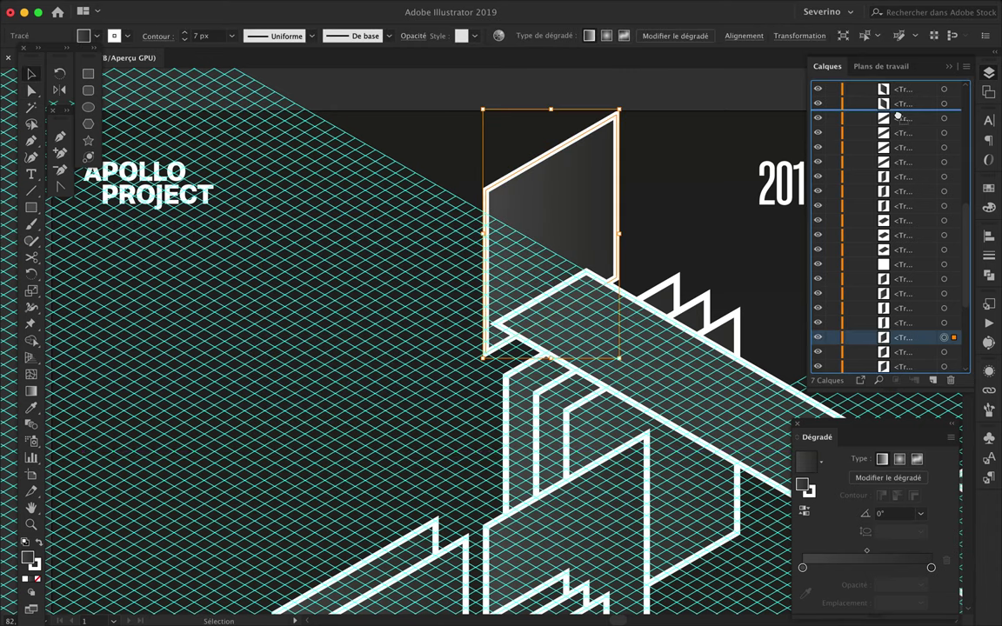
pyautogui.moveTo(898, 113)
pyautogui.mouseDown()
pyautogui.moveTo(908, 251)
pyautogui.moveTo(902, 128)
pyautogui.mouseUp()
pyautogui.hotkey('ctrl', '+')
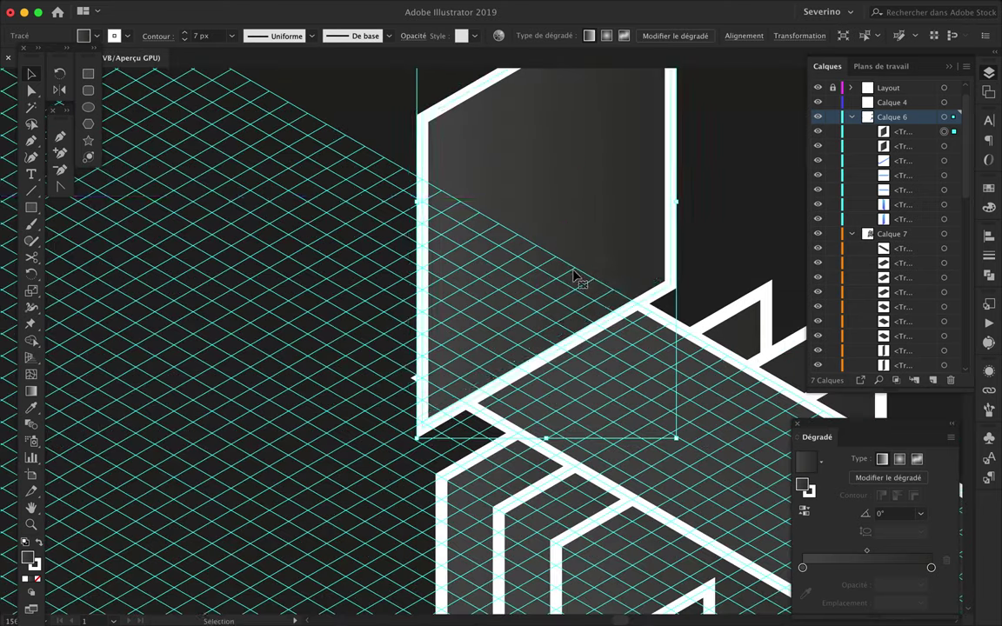
pyautogui.hotkey('ctrl', '+')
pyautogui.moveTo(574, 265)
pyautogui.mouseDown()
pyautogui.moveTo(474, 339)
pyautogui.moveTo(463, 303)
pyautogui.mouseUp()
pyautogui.hotkey('ctrl', '-')
pyautogui.hotkey('ctrl', '-')
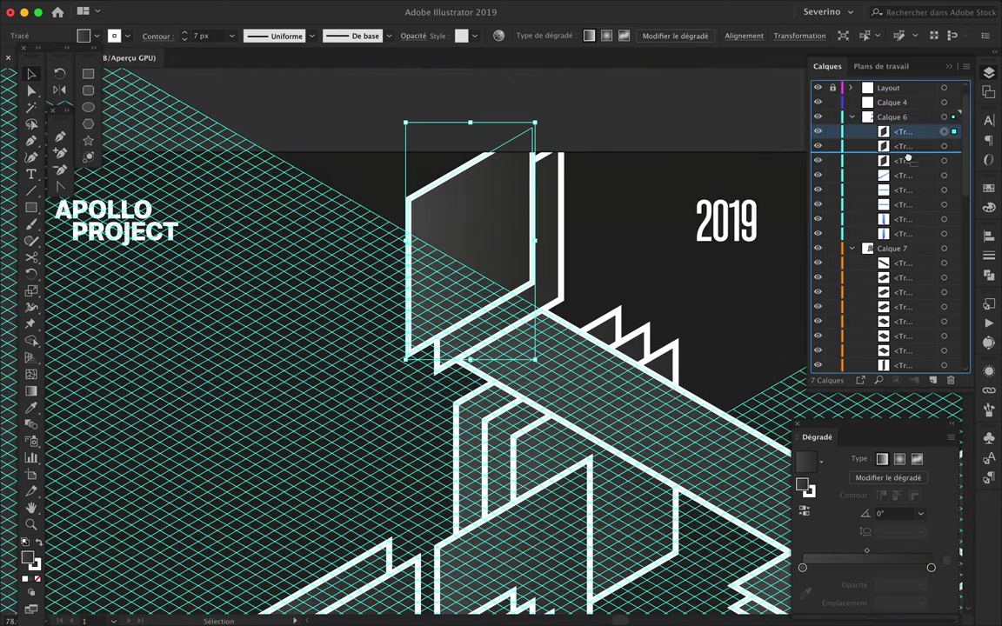
pyautogui.moveTo(413, 244); pyautogui.dragTo(386, 228)
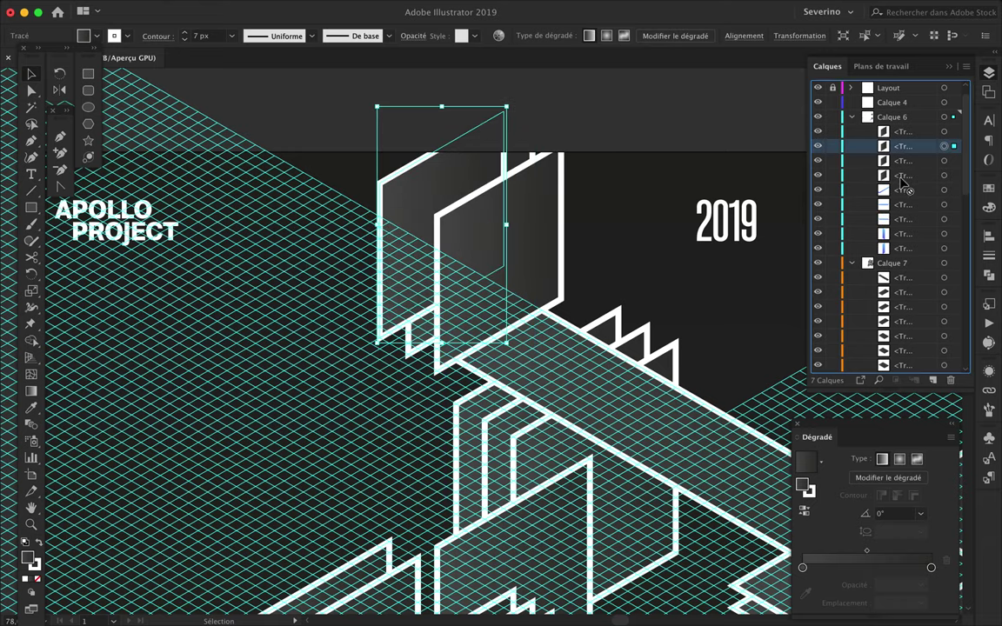
# - Shift the duplicate panel further left
pyautogui.click(722, 295)
pyautogui.hotkey('ctrl', '-')
pyautogui.hotkey('ctrl', '-')
pyautogui.hotkey('ctrl', '+')
pyautogui.hotkey('ctrl', '+')
pyautogui.hotkey('ctrl', '+')
pyautogui.moveTo(654, 279)
pyautogui.mouseDown()
pyautogui.moveTo(666, 287)
pyautogui.moveTo(609, 287)
pyautogui.mouseUp()
pyautogui.hotkey('ctrl', '-')
pyautogui.scroll(2, 414, 256)
# - Pen-draw a closed flat parallelogram beside the upright panels
pyautogui.press('p')
pyautogui.click(395, 255)
pyautogui.click(465, 291)
pyautogui.click(335, 368)
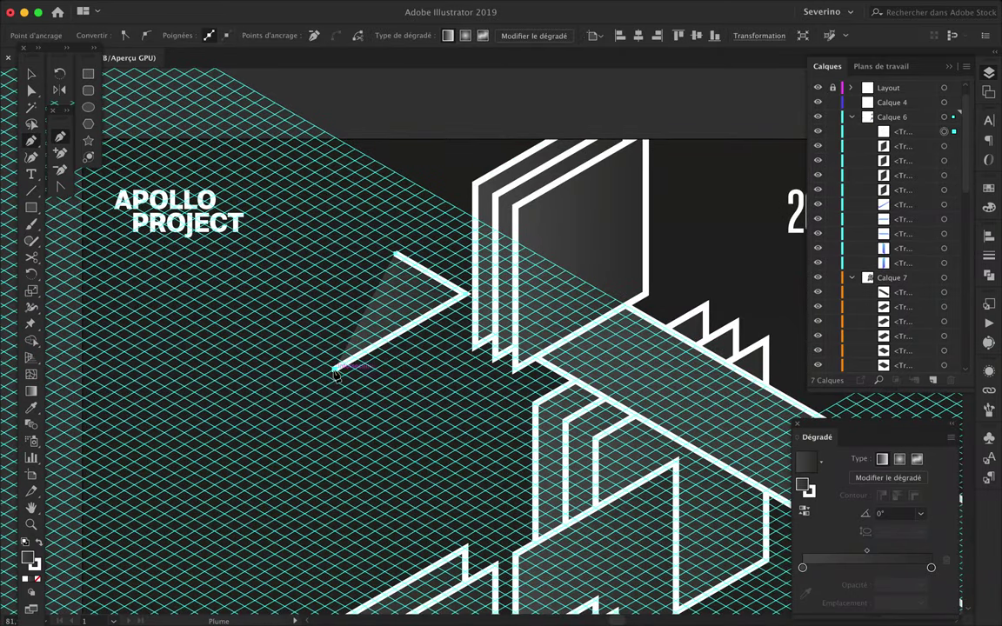
pyautogui.click(258, 331)
pyautogui.click(396, 255)
# - Alt-drag a copy of the parallelogram and repeat with Ctrl+D to build the stack
pyautogui.press('v')
pyautogui.moveTo(262, 326); pyautogui.dragTo(494, 261)
pyautogui.keyDown('alt'); pyautogui.moveTo(428, 261); pyautogui.dragTo(439, 218); pyautogui.keyUp('alt')
pyautogui.hotkey('ctrl', 'd')
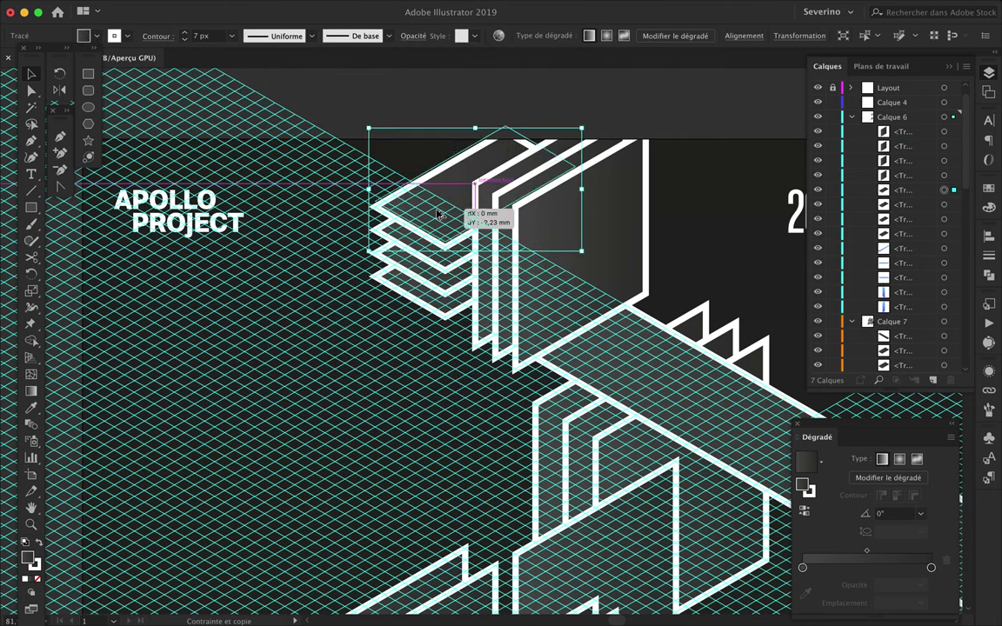
pyautogui.hotkey('ctrl', 'd')
pyautogui.hotkey('ctrl', 'shift', 'a')
pyautogui.hotkey('ctrl', '-')
pyautogui.scroll(-3, 351, 337)
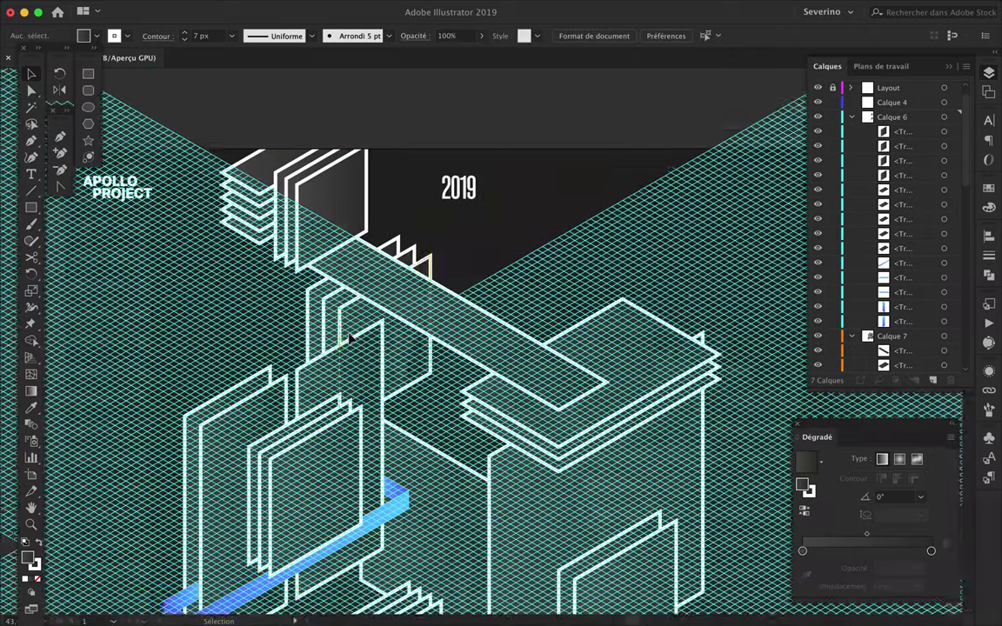
# - Pen-draw a small closed door-shaped panel on the long bar
pyautogui.press('p')
pyautogui.scroll(2, 464, 331)
pyautogui.scroll(3, 463, 331)
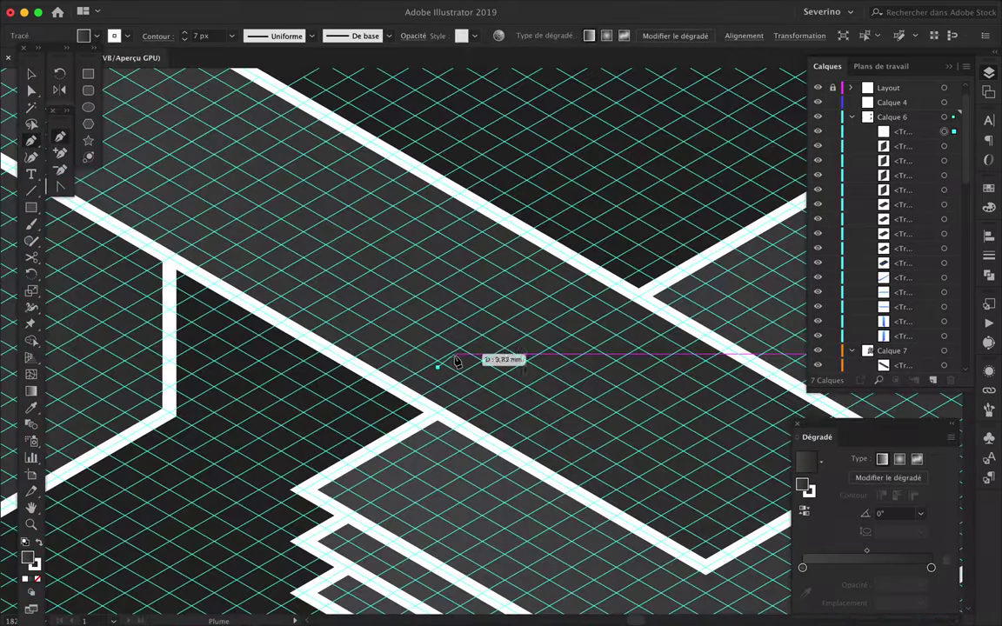
pyautogui.click(436, 357)
pyautogui.click(548, 295)
pyautogui.scroll(-3, 548, 295)
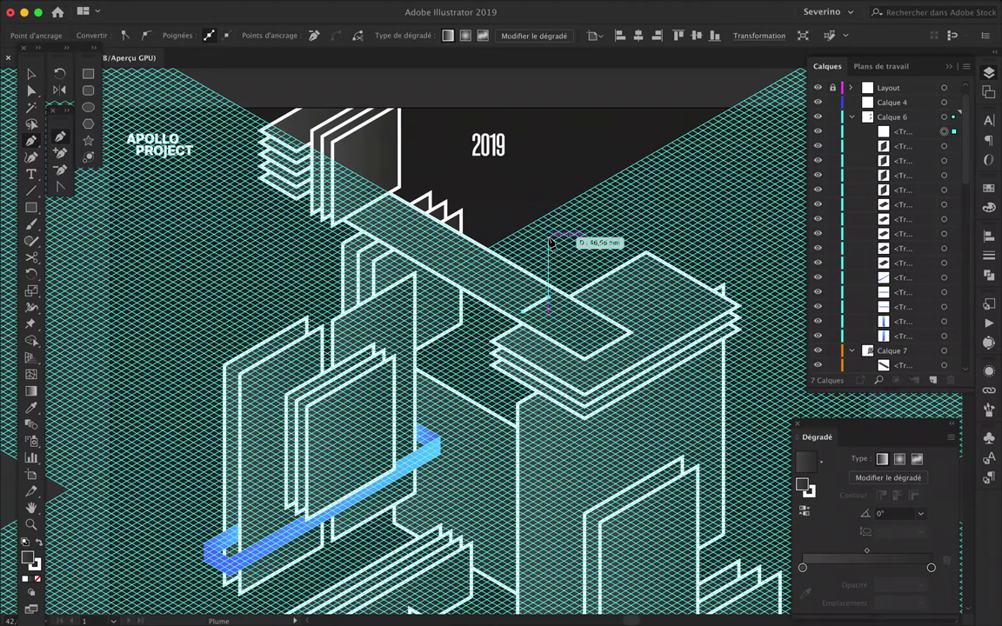
pyautogui.scroll(2, 550, 243)
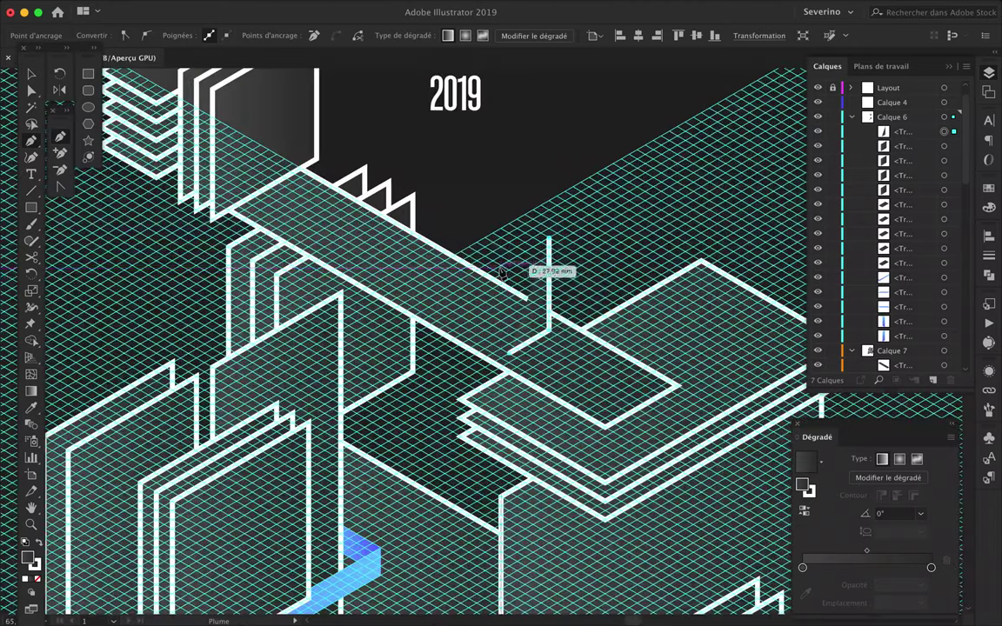
pyautogui.click(511, 353)
# - Alt-drag an offset copy of the door shape beside it
pyautogui.moveTo(540, 297); pyautogui.dragTo(548, 303)
pyautogui.scroll(-5, 592, 255)
pyautogui.scroll(3, 369, 258)
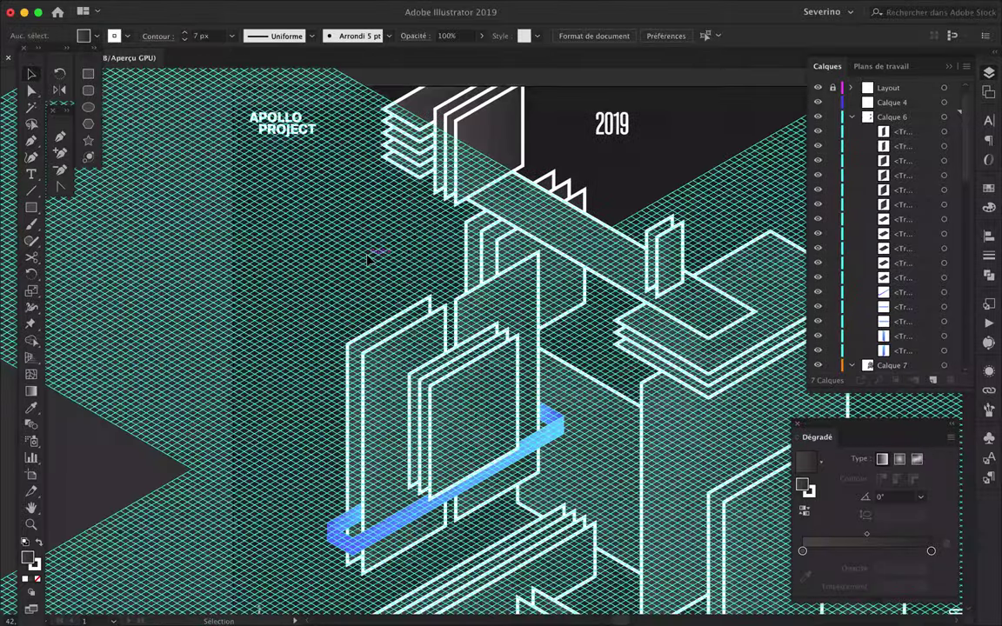
pyautogui.scroll(2, 368, 258)
pyautogui.click(389, 287)
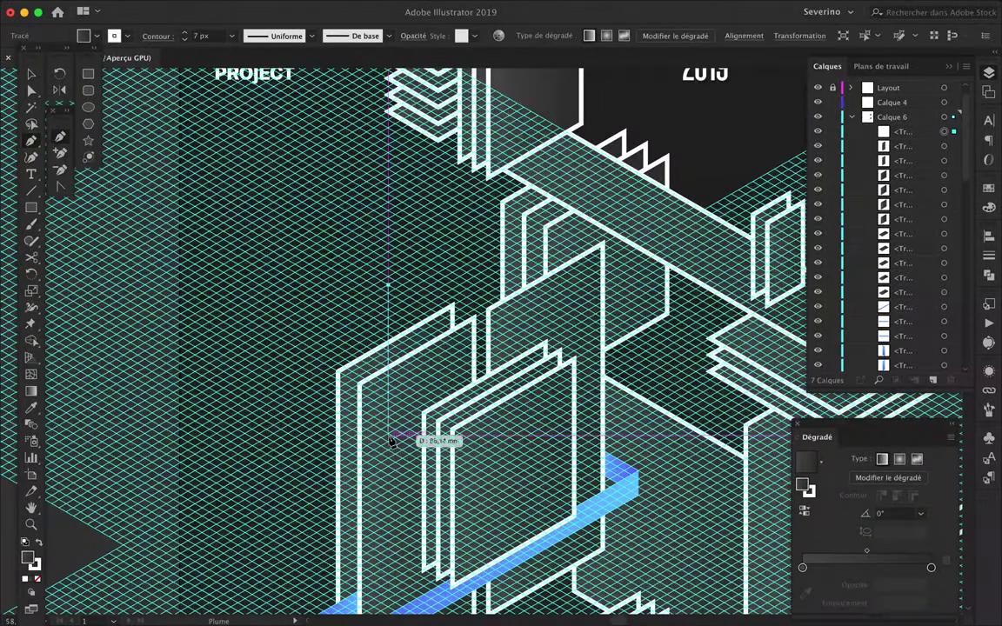
# - Pen-draw a large four-sided panel at the structure's left and raise its top-left corner
pyautogui.click(389, 461)
pyautogui.click(197, 349)
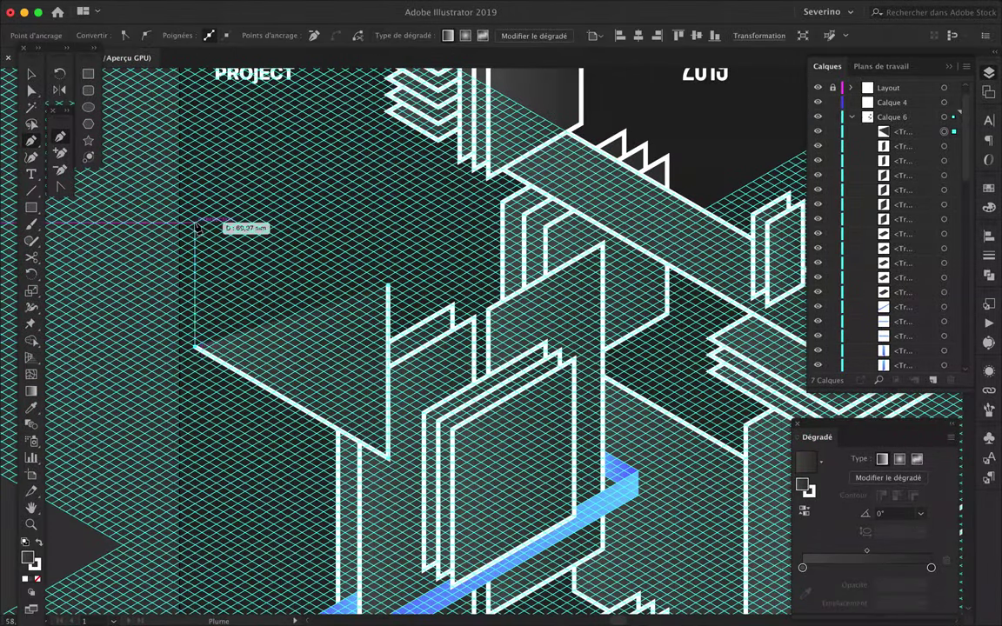
pyautogui.click(197, 223)
pyautogui.click(389, 286)
pyautogui.moveTo(197, 223); pyautogui.dragTo(197, 202)
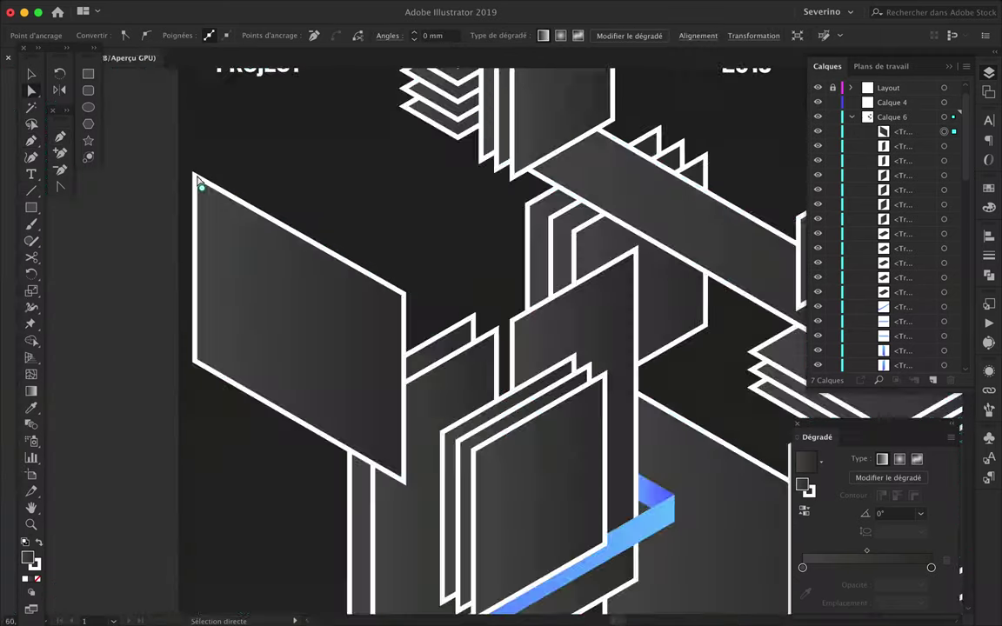
# - Nudge the large panel right and move its layer row into Calque 7
pyautogui.scroll(5, 196, 176)
pyautogui.scroll(-8, 197, 176)
pyautogui.moveTo(266, 275); pyautogui.dragTo(304, 274)
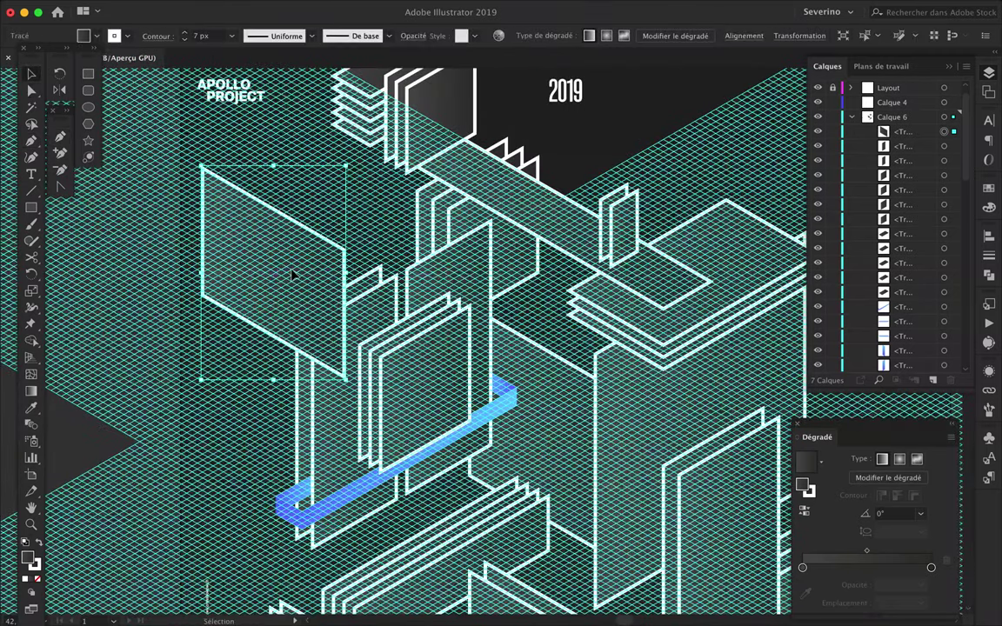
pyautogui.moveTo(900, 300); pyautogui.dragTo(900, 323)
pyautogui.scroll(-3, 900, 323)
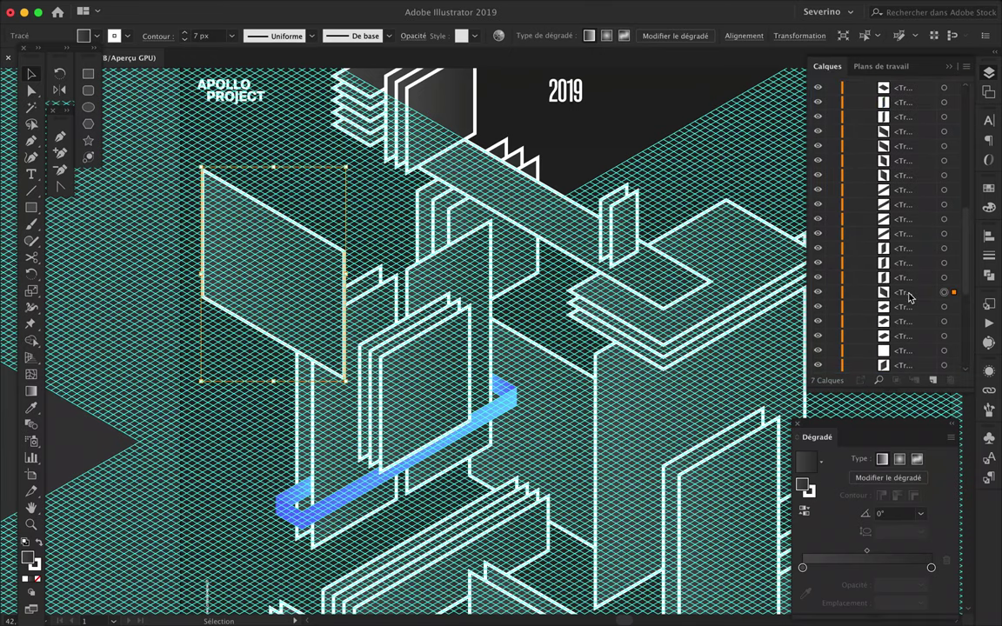
pyautogui.scroll(-3, 900, 330)
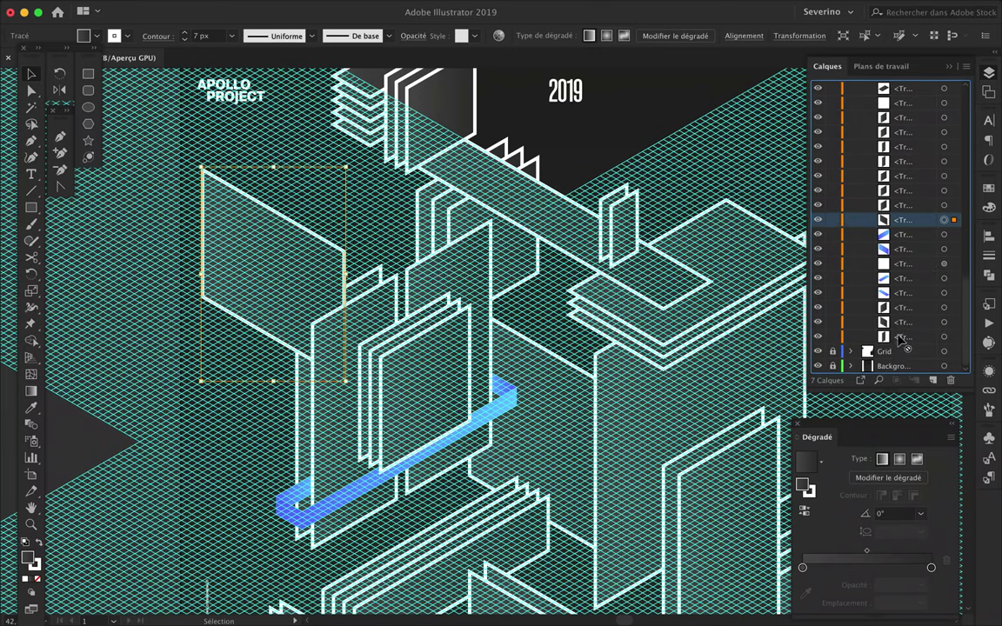
pyautogui.click(359, 265)
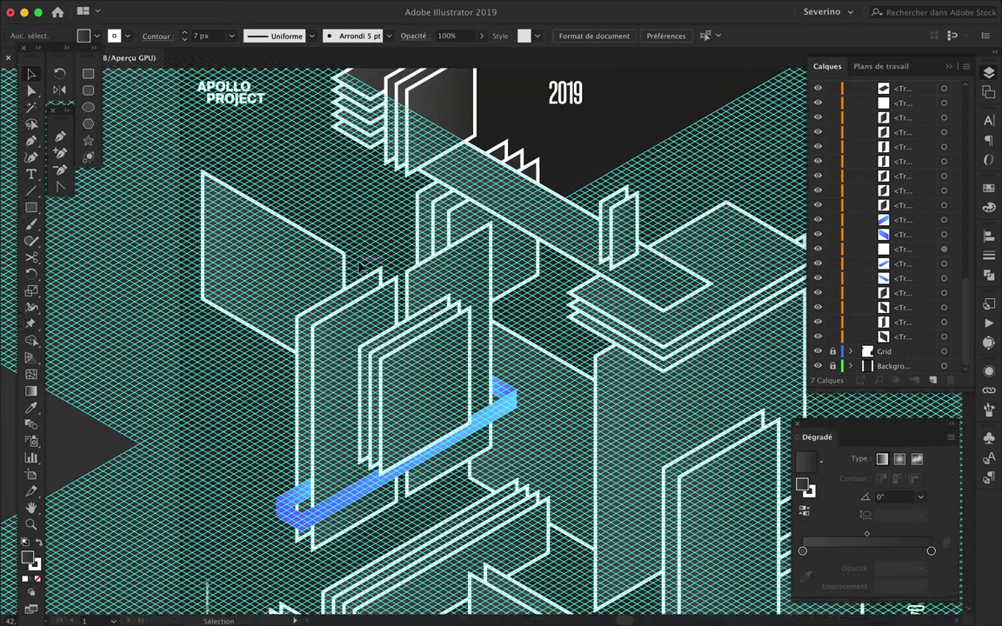
# - Draw a four-corner panel outline on the isometric grid over the large left panel
pyautogui.scroll(3, 360, 266)
pyautogui.scroll(3, 365, 217)
pyautogui.press('p')
pyautogui.click(370, 192)
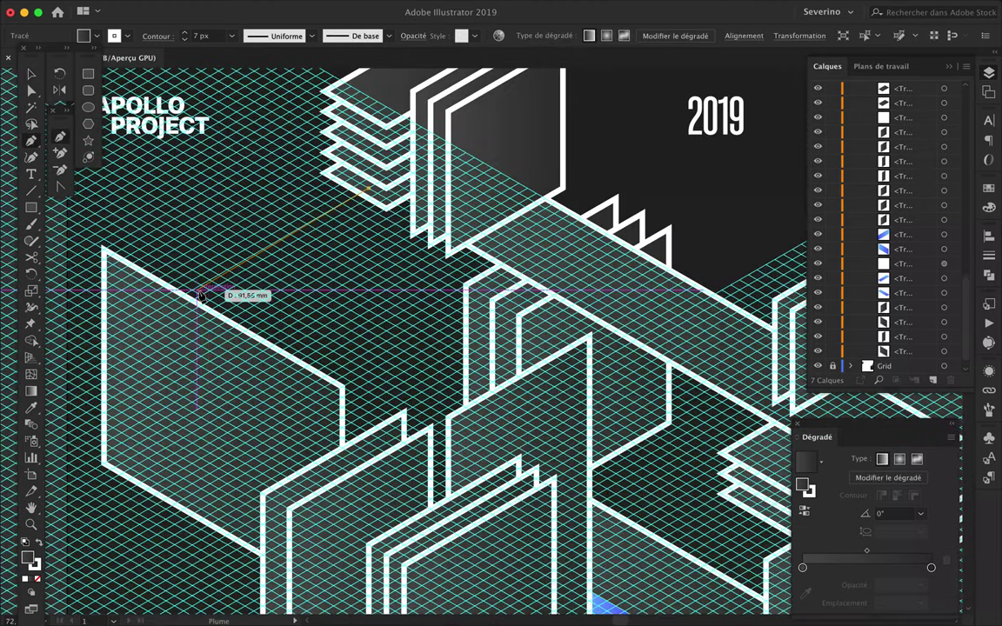
pyautogui.click(210, 281)
pyautogui.click(209, 353)
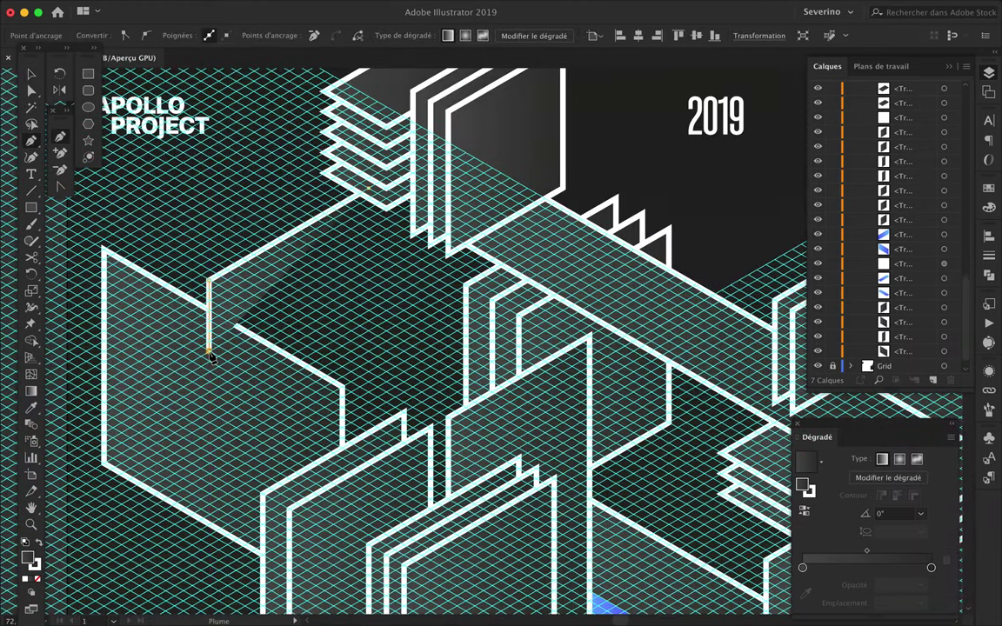
pyautogui.click(370, 259)
pyautogui.scroll(-2, 922, 314)
pyautogui.scroll(-2, 913, 331)
pyautogui.scroll(-2, 909, 348)
pyautogui.scroll(-2, 908, 366)
pyautogui.scroll(-3, 907, 366)
# - Offset a duplicate of the panel outline up-left, then deselect everything
pyautogui.moveTo(330, 264); pyautogui.dragTo(316, 253)
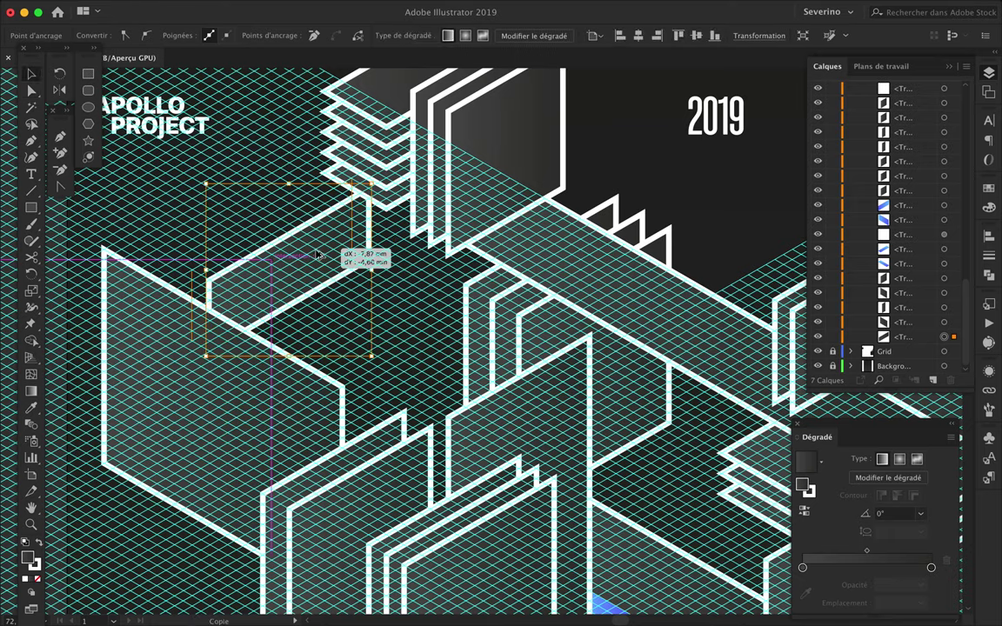
pyautogui.click(439, 326)
pyautogui.scroll(-3, 437, 335)
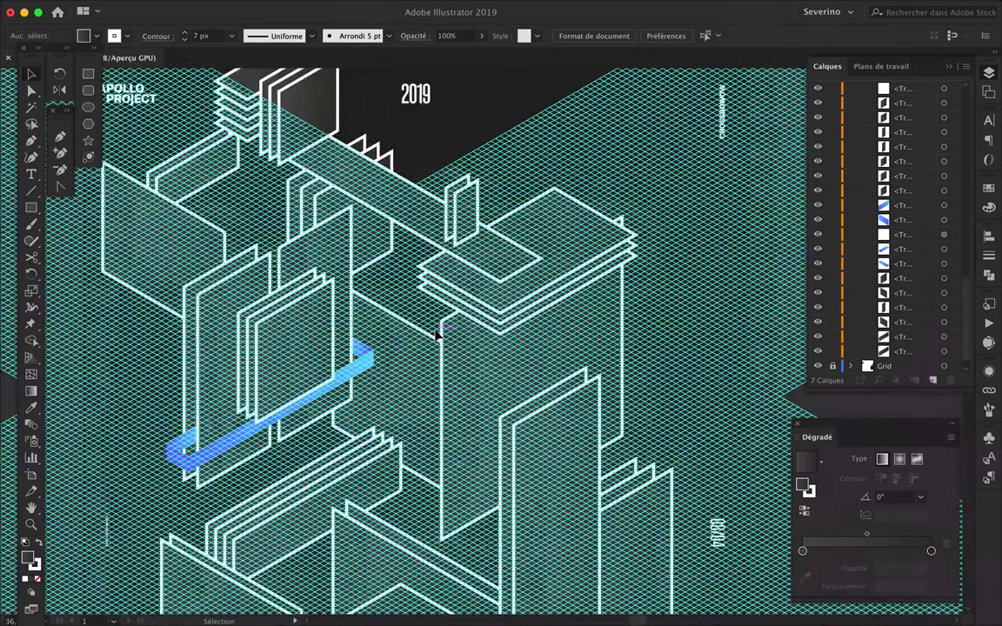
pyautogui.scroll(3, 437, 335)
pyautogui.scroll(2, 622, 380)
# - Place the first anchor of a new panel with the Pen tool beside the tall panel
pyautogui.press('p')
pyautogui.scroll(2, 622, 380)
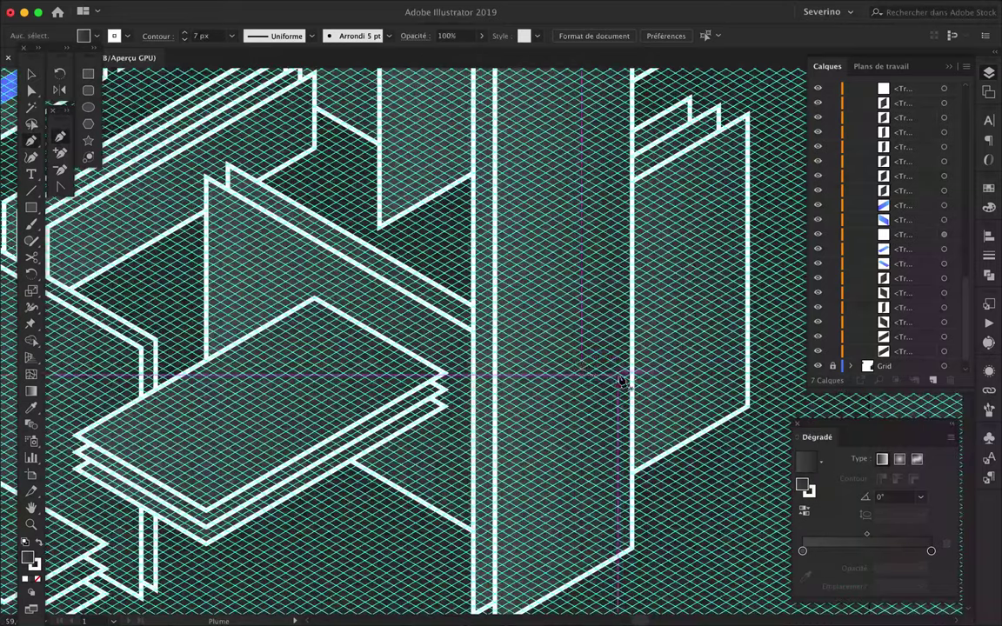
pyautogui.click(583, 365)
pyautogui.hscroll(5, 653, 467)
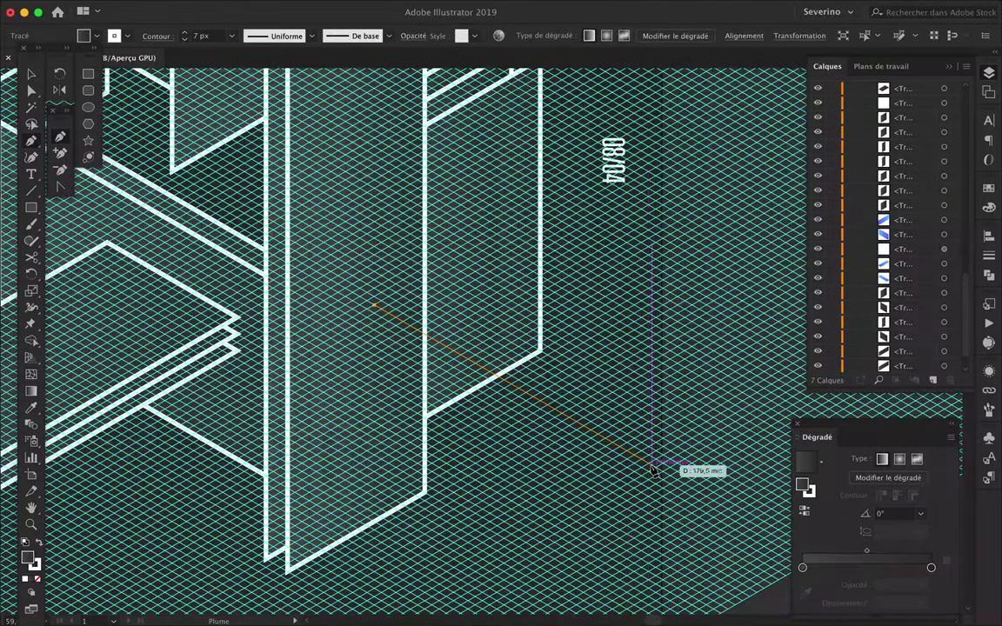
# - Complete the panel jutting from the tall panel and align its top-left corner to the grid
pyautogui.click(626, 449)
pyautogui.scroll(-3, 628, 454)
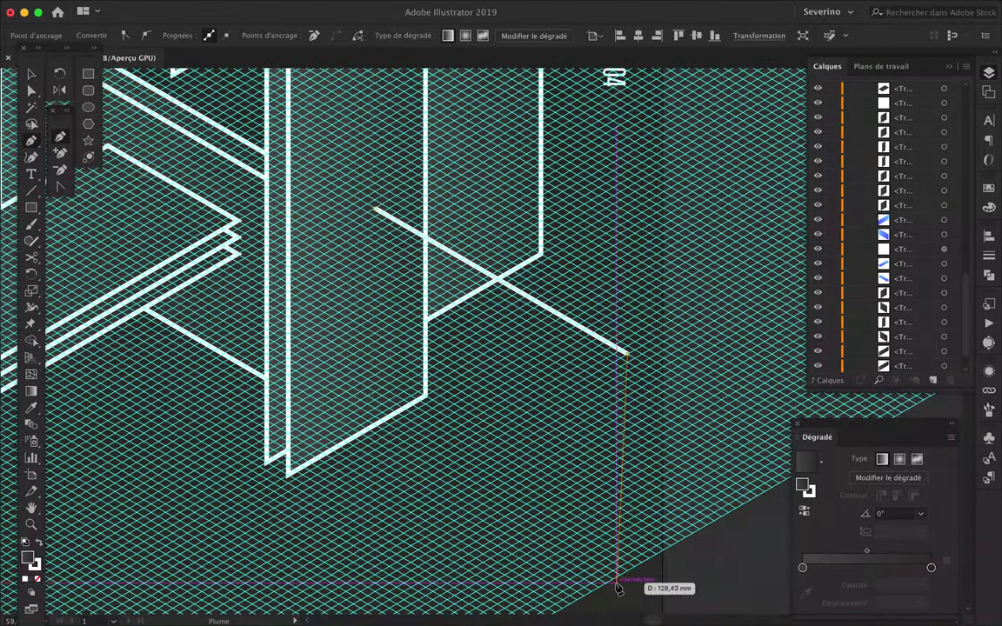
pyautogui.click(627, 569)
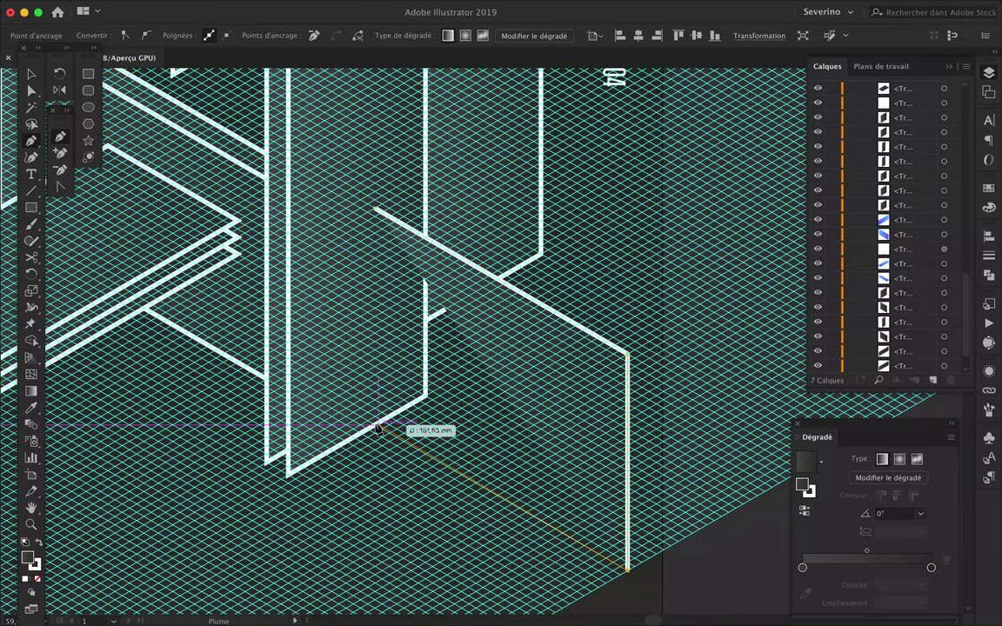
pyautogui.click(367, 424)
pyautogui.click(374, 210)
pyautogui.moveTo(376, 211); pyautogui.dragTo(354, 197)
# - Toggle the outline preview and duplicate the new panel just behind itself
pyautogui.scroll(-2, 364, 482)
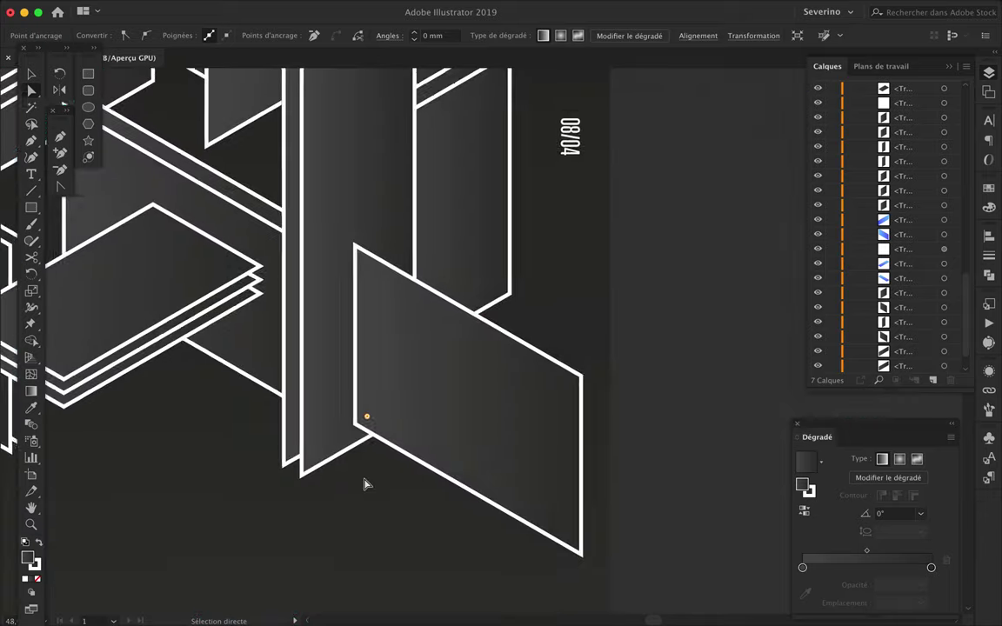
pyautogui.scroll(-2, 365, 484)
pyautogui.hotkey('ctrl', 'y')
pyautogui.scroll(2, 446, 405)
pyautogui.scroll(3, 446, 404)
pyautogui.moveTo(439, 393); pyautogui.dragTo(416, 402)
# - Draw a second panel, move it to the artboard's bottom edge, and duplicate it alongside
pyautogui.scroll(-3, 415, 402)
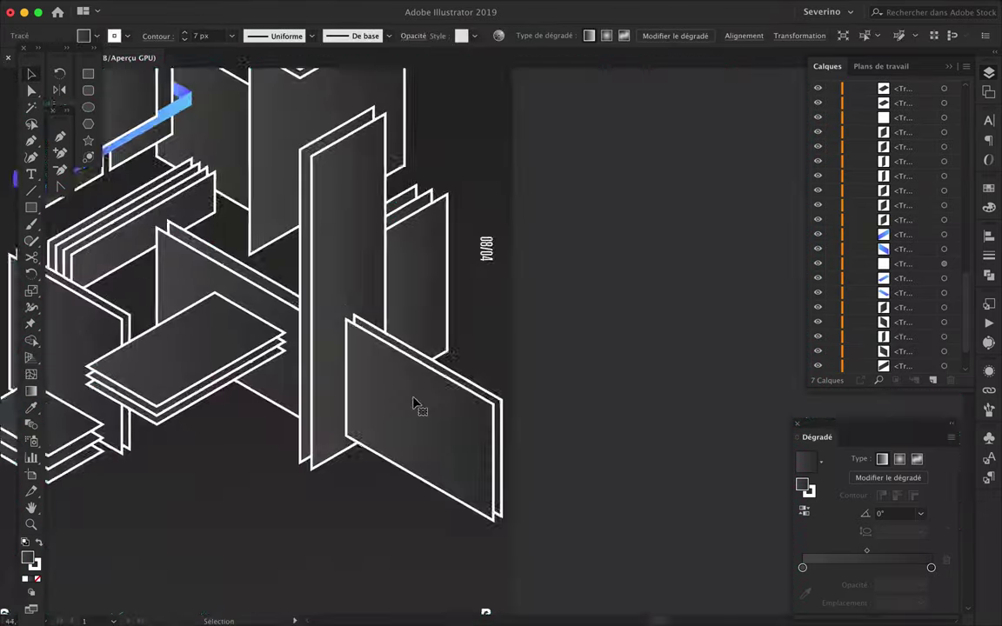
pyautogui.scroll(2, 471, 360)
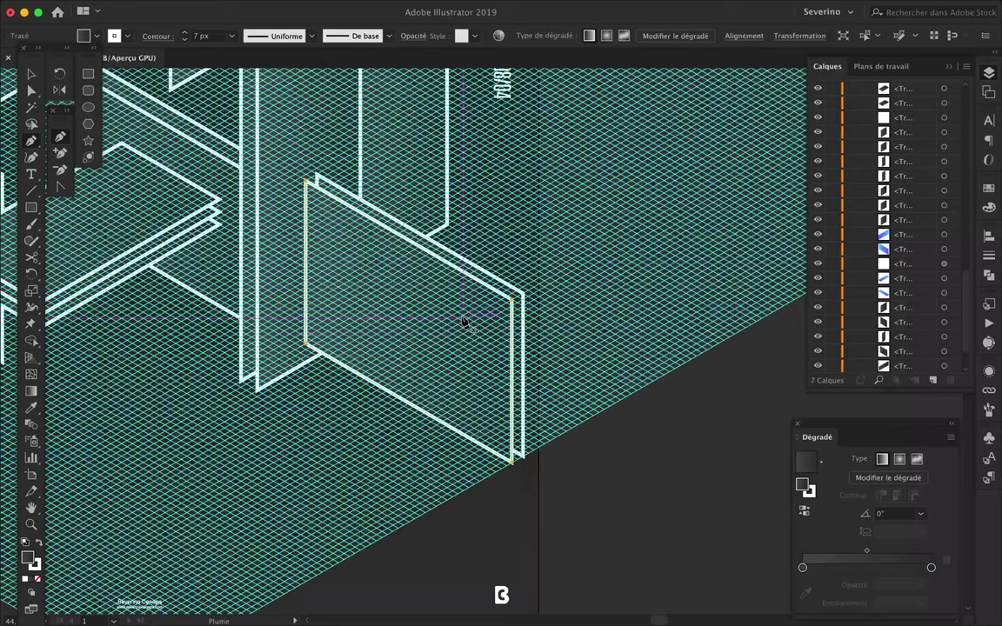
pyautogui.click(310, 410)
pyautogui.scroll(-2, 309, 411)
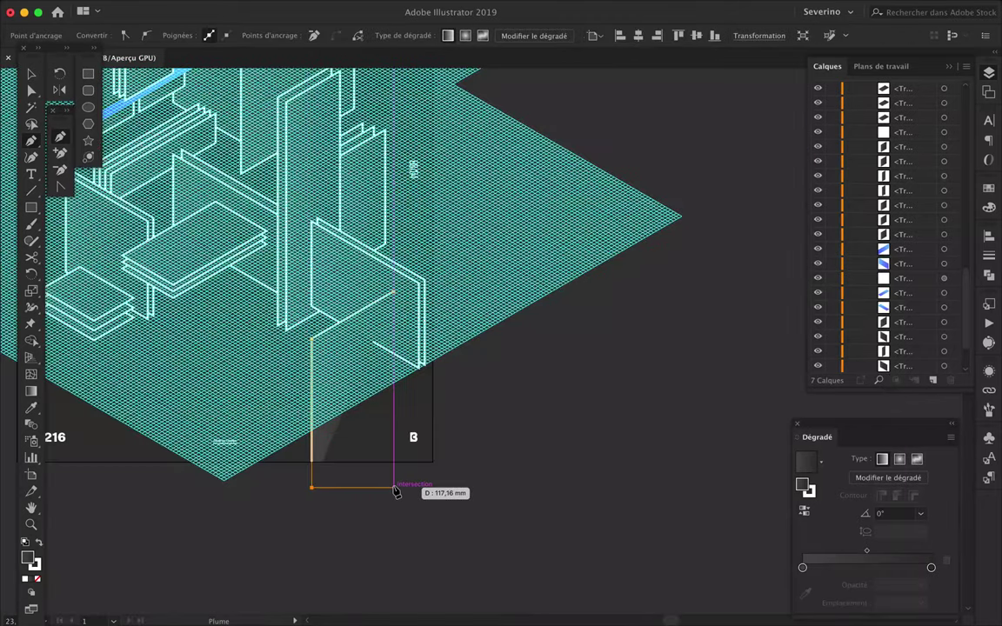
pyautogui.click(394, 294)
pyautogui.press('v')
pyautogui.scroll(3, 341, 416)
pyautogui.moveTo(398, 311)
pyautogui.mouseDown()
pyautogui.moveTo(364, 301)
pyautogui.moveTo(461, 188)
pyautogui.mouseUp()
pyautogui.moveTo(345, 304); pyautogui.dragTo(299, 280)
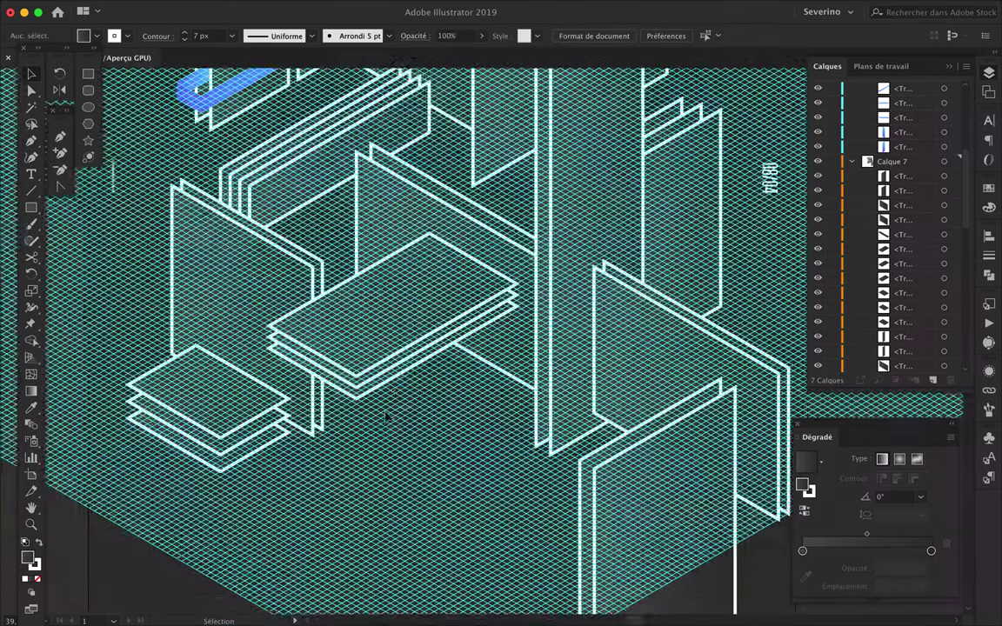
# - Reposition the gradient object further to the left
pyautogui.scroll(-5, 386, 417)
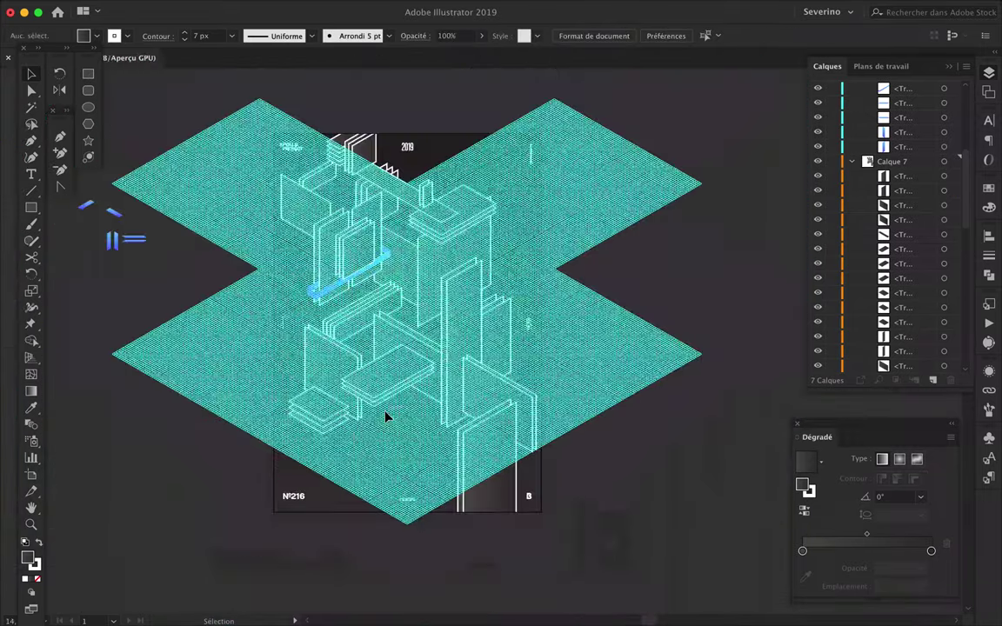
pyautogui.scroll(5, 467, 474)
pyautogui.moveTo(459, 480); pyautogui.dragTo(357, 541)
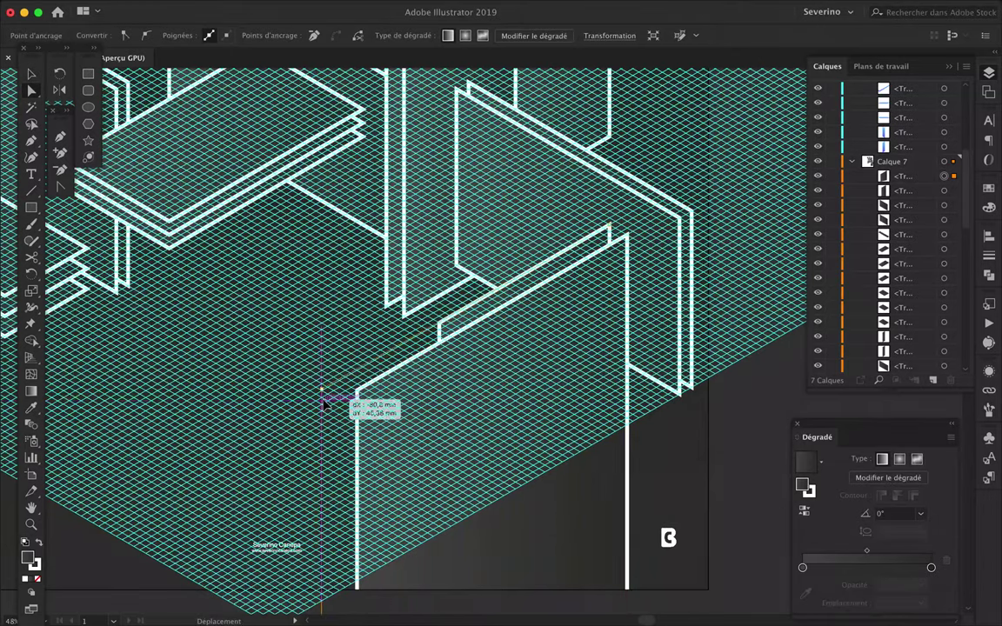
pyautogui.moveTo(337, 395); pyautogui.dragTo(425, 398)
pyautogui.scroll(-5, 425, 399)
pyautogui.scroll(2, 425, 398)
pyautogui.scroll(2, 425, 399)
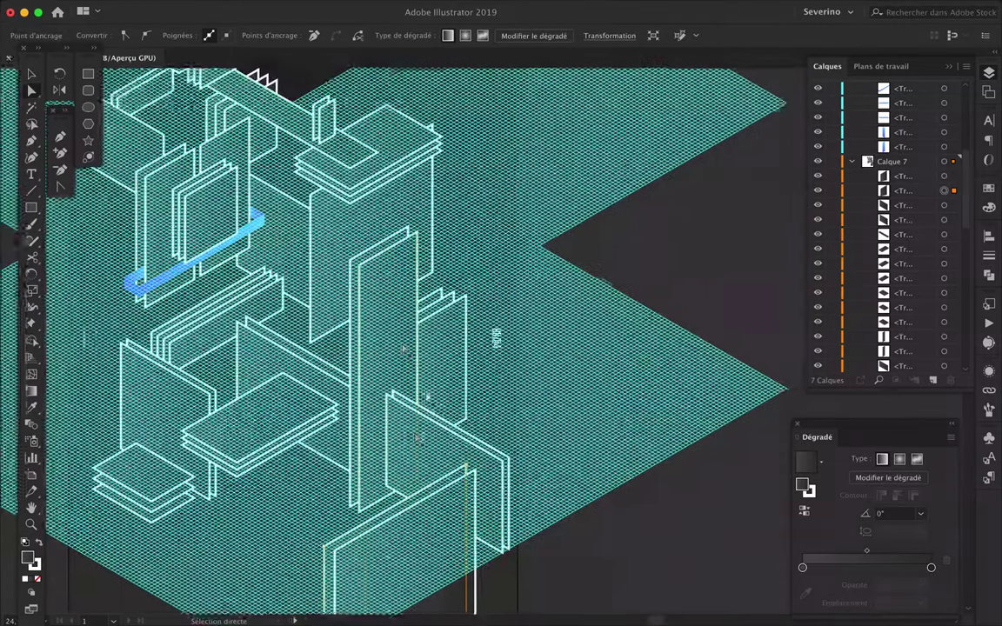
pyautogui.scroll(2, 427, 398)
pyautogui.scroll(1, 426, 397)
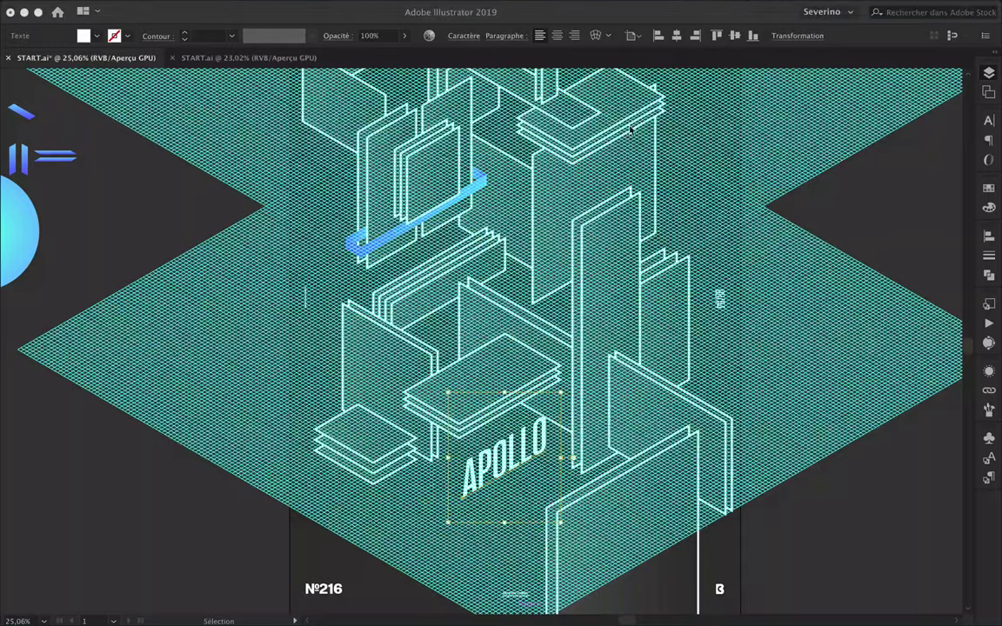
pyautogui.press('Tab')
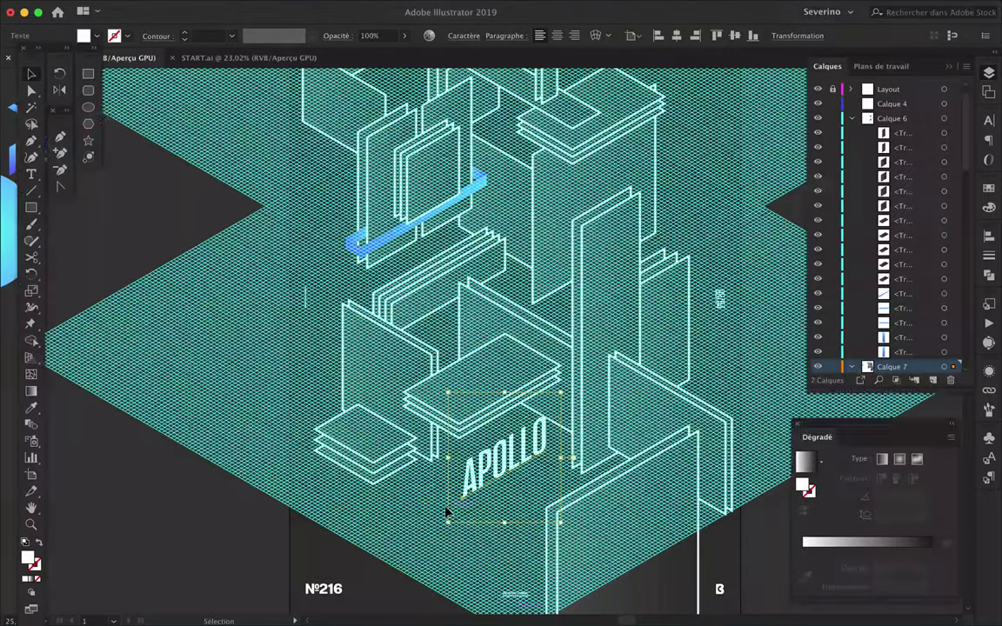
# - Shear the APOLLO text 30° along a 90° axis via Object > Transform > Shear
pyautogui.moveTo(448, 514); pyautogui.dragTo(474, 387)
pyautogui.scroll(3, 474, 387)
pyautogui.click(134, 7)
pyautogui.click(404, 96)
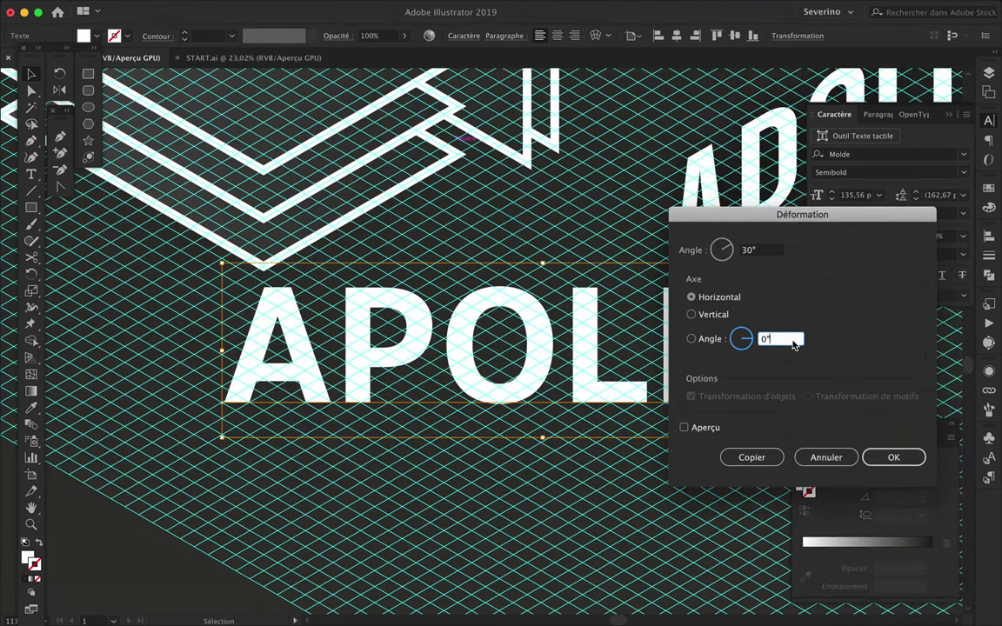
pyautogui.write('176')
pyautogui.click(684, 427)
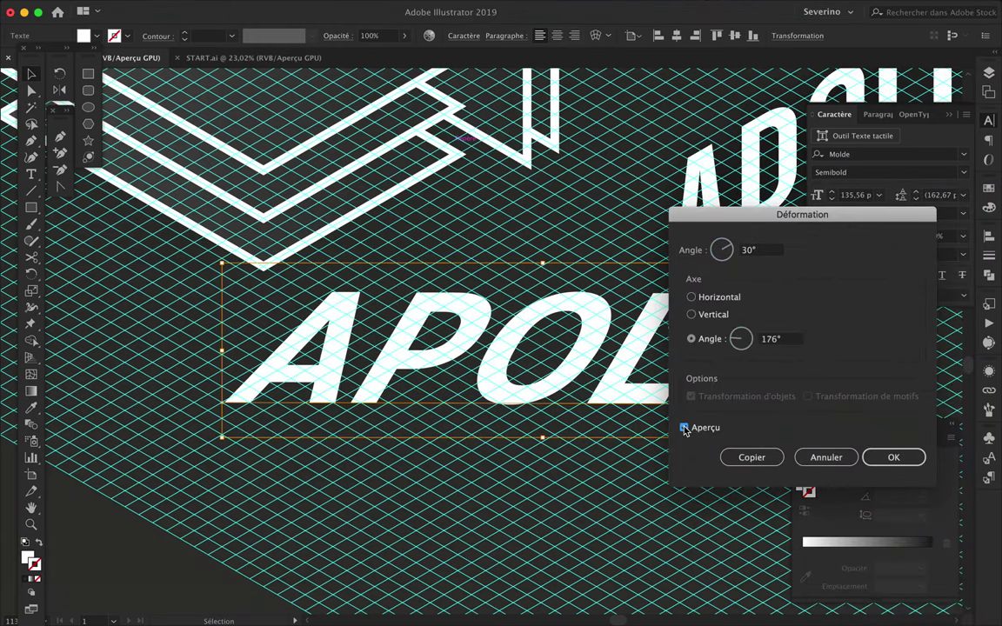
pyautogui.moveTo(736, 339); pyautogui.dragTo(742, 338)
pyautogui.press('Up')
pyautogui.press('Up')
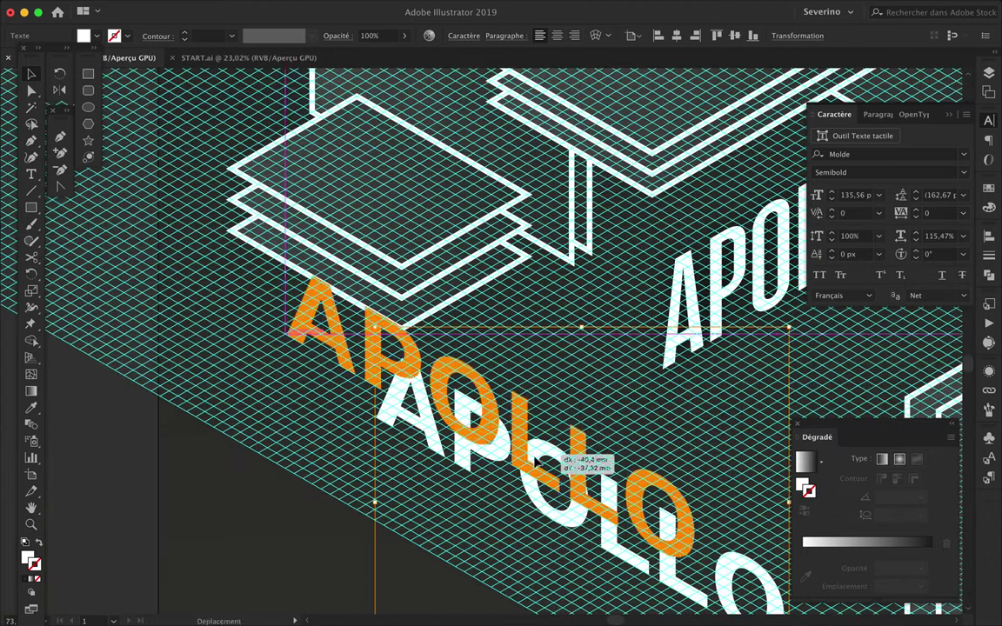
# - Scale a smaller copy of the sheared APOLLO onto the stacked plates
pyautogui.moveTo(705, 420)
pyautogui.mouseDown()
pyautogui.moveTo(456, 383)
pyautogui.moveTo(457, 298)
pyautogui.mouseUp()
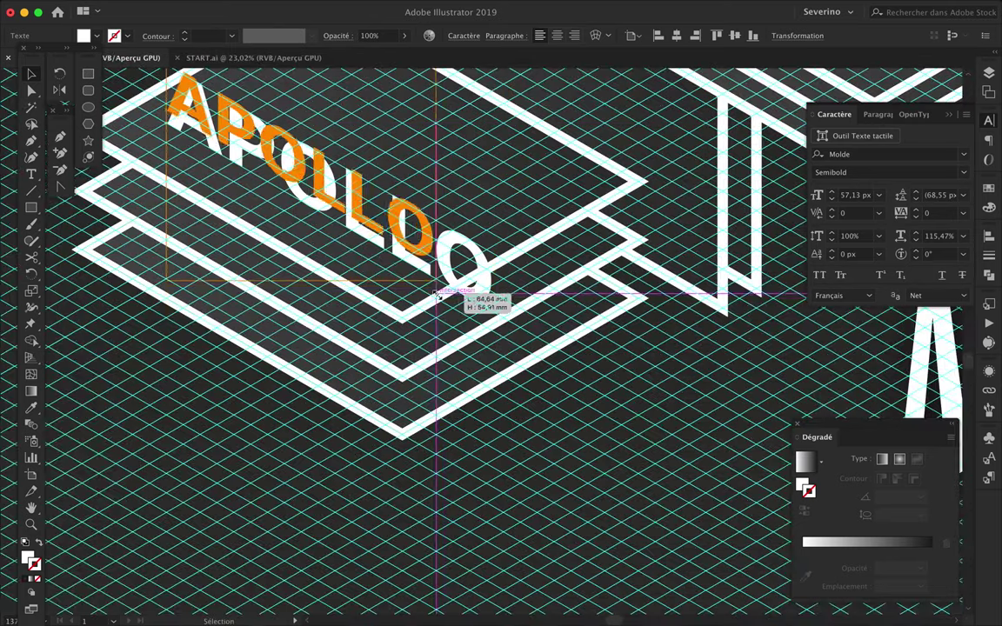
pyautogui.moveTo(457, 298); pyautogui.dragTo(452, 296)
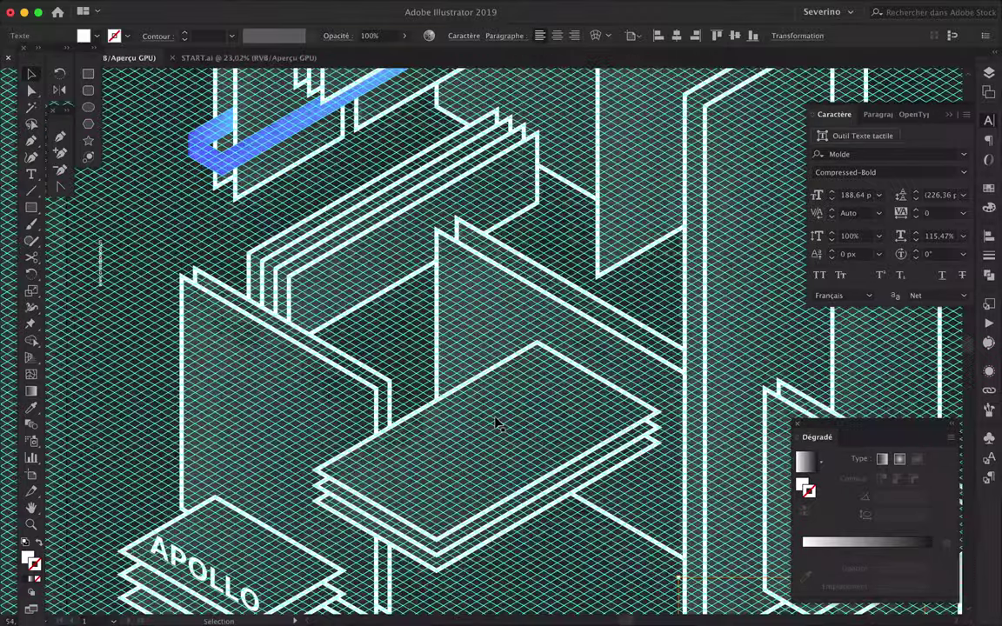
pyautogui.scroll(-5, 496, 424)
# - Draw a diamond on the plate's top and combine it with the plate stack via Pathfinder
pyautogui.press('p')
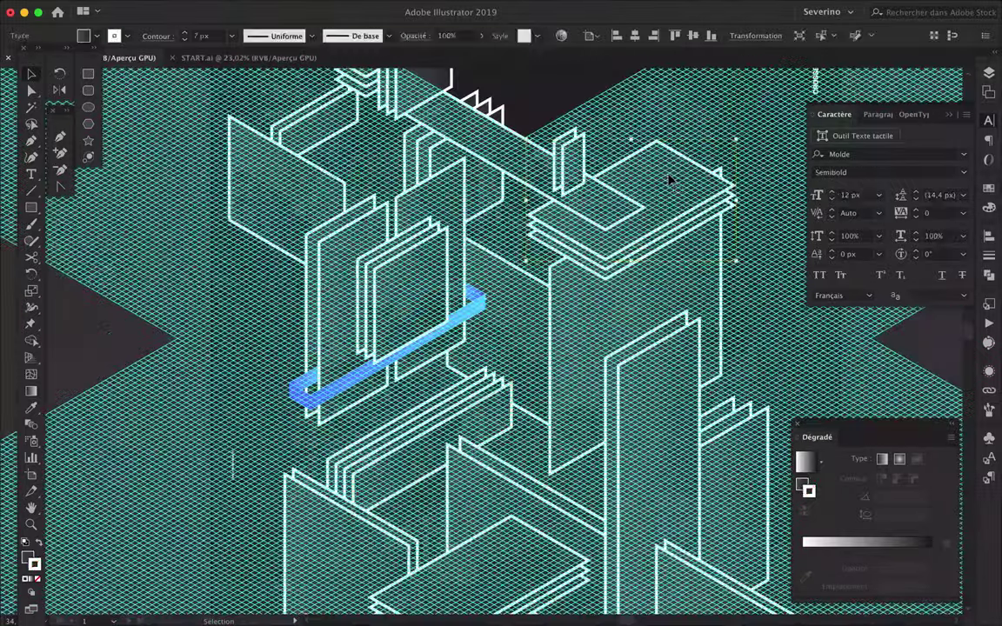
pyautogui.scroll(5, 683, 179)
pyautogui.click(709, 186)
pyautogui.click(638, 227)
pyautogui.click(566, 185)
pyautogui.click(628, 148)
pyautogui.keyDown('shift'); pyautogui.click(630, 251); pyautogui.keyUp('shift')
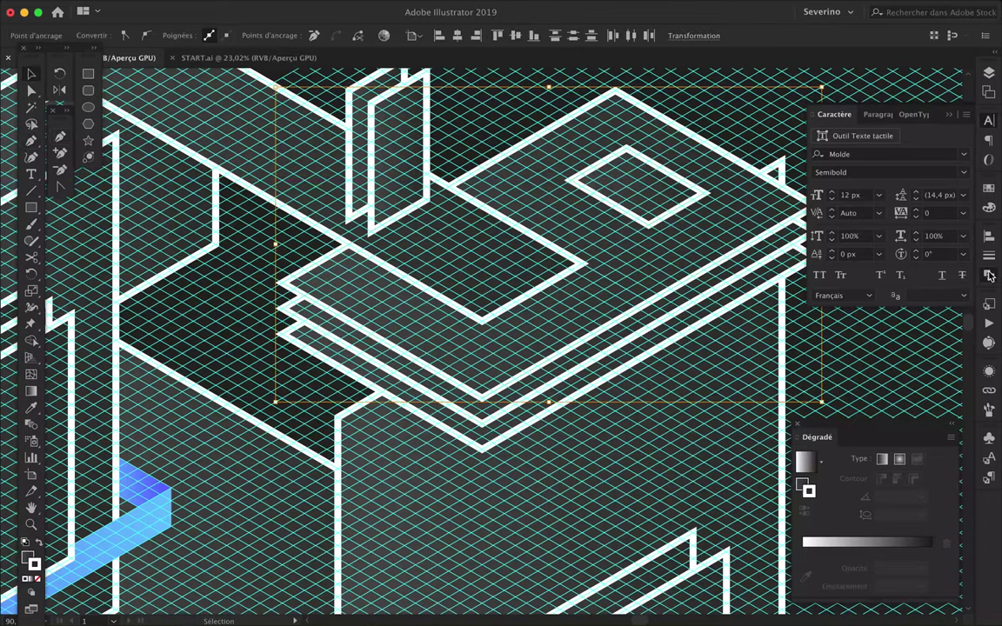
pyautogui.hotkey('ctrl', 'shift', 'F9')
pyautogui.scroll(-3, 658, 225)
# - Select the top plate's path in the Layers panel and zoom in
pyautogui.click(989, 71)
pyautogui.scroll(-3, 902, 261)
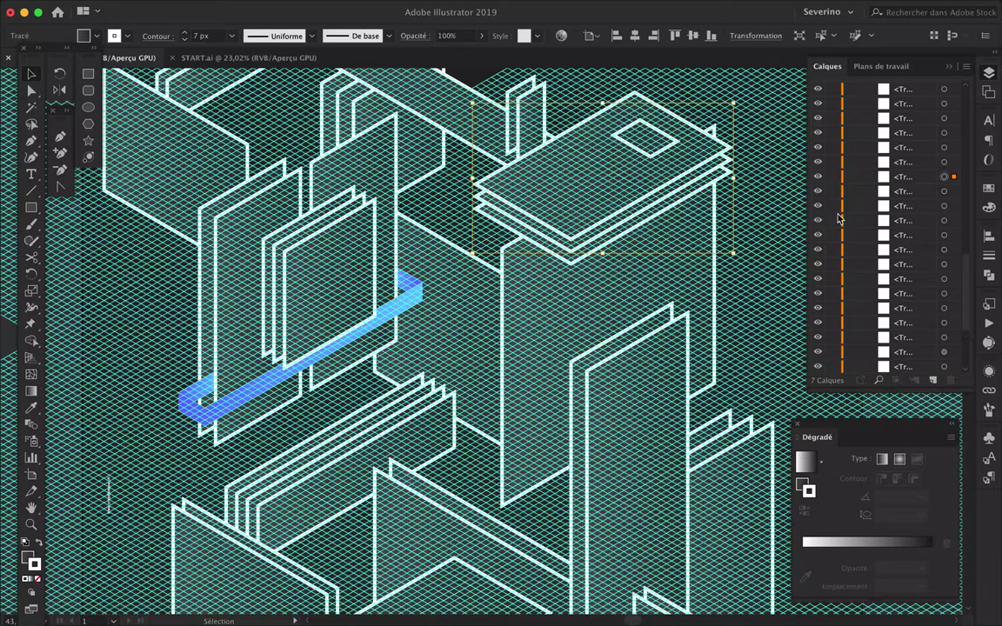
pyautogui.scroll(-5, 859, 179)
pyautogui.click(944, 323)
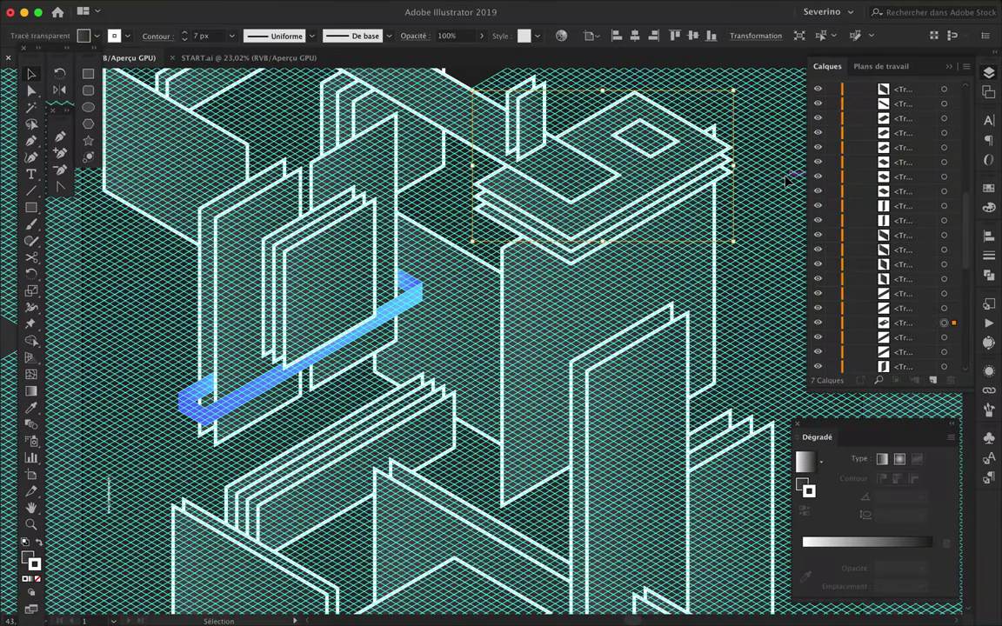
pyautogui.hotkey('ctrl', '+')
# - Draw a ribbon across the top plate and down its side, filled with the existing blue gradient
pyautogui.press('p')
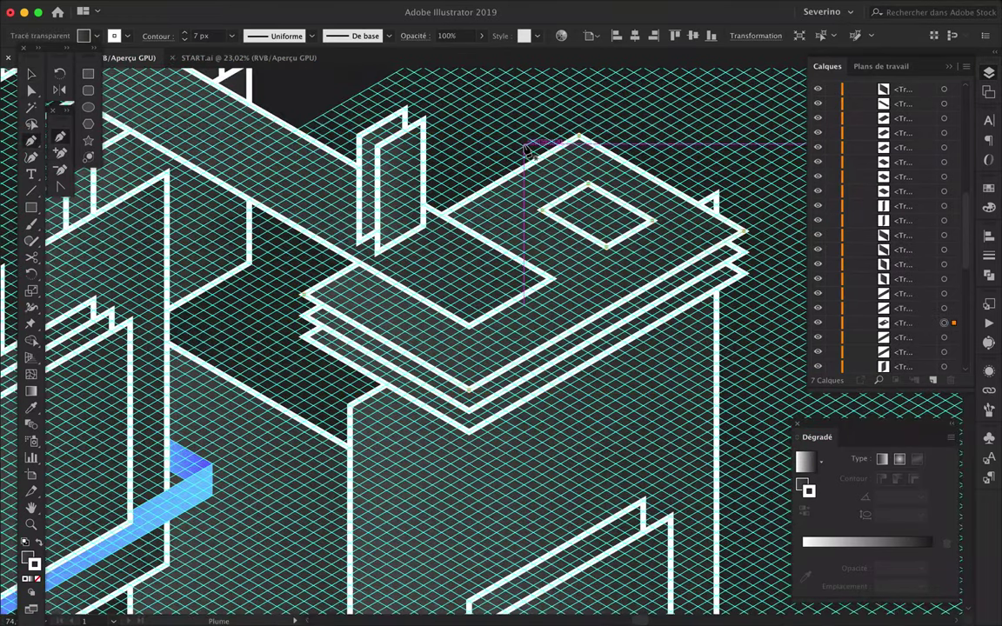
pyautogui.click(499, 163)
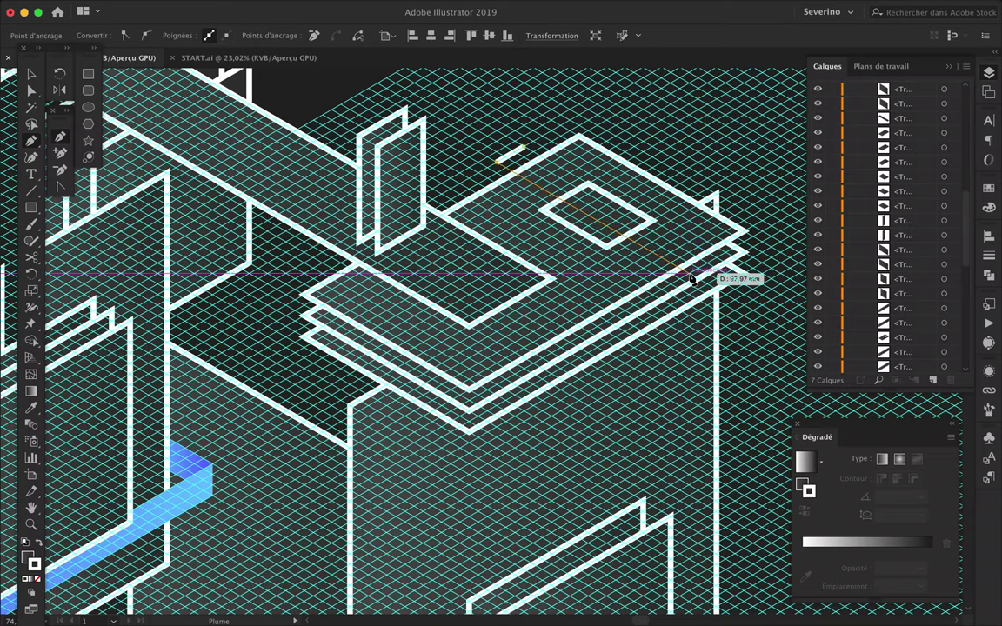
pyautogui.click(688, 274)
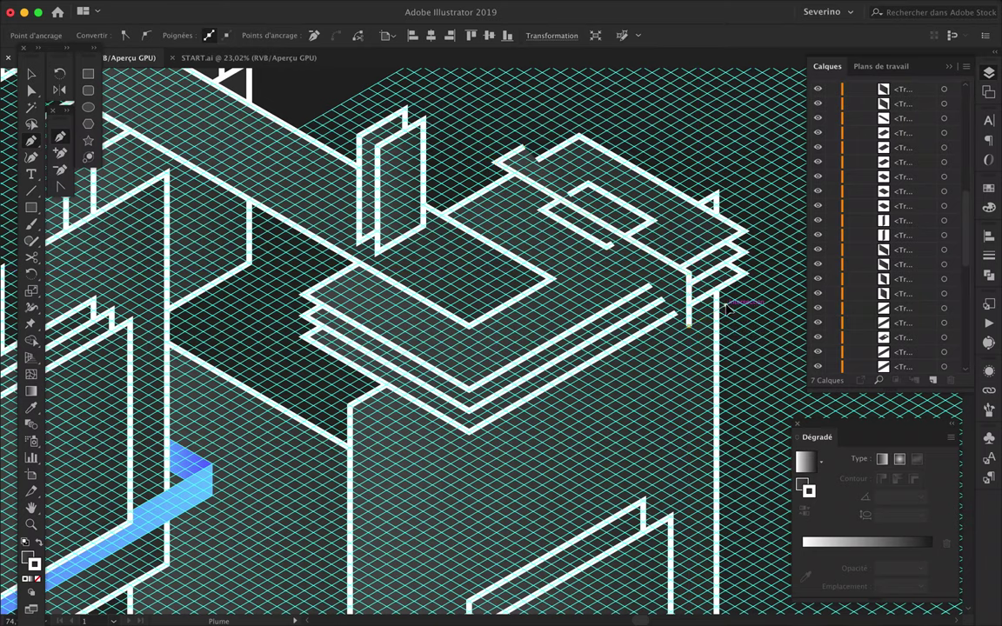
pyautogui.click(726, 308)
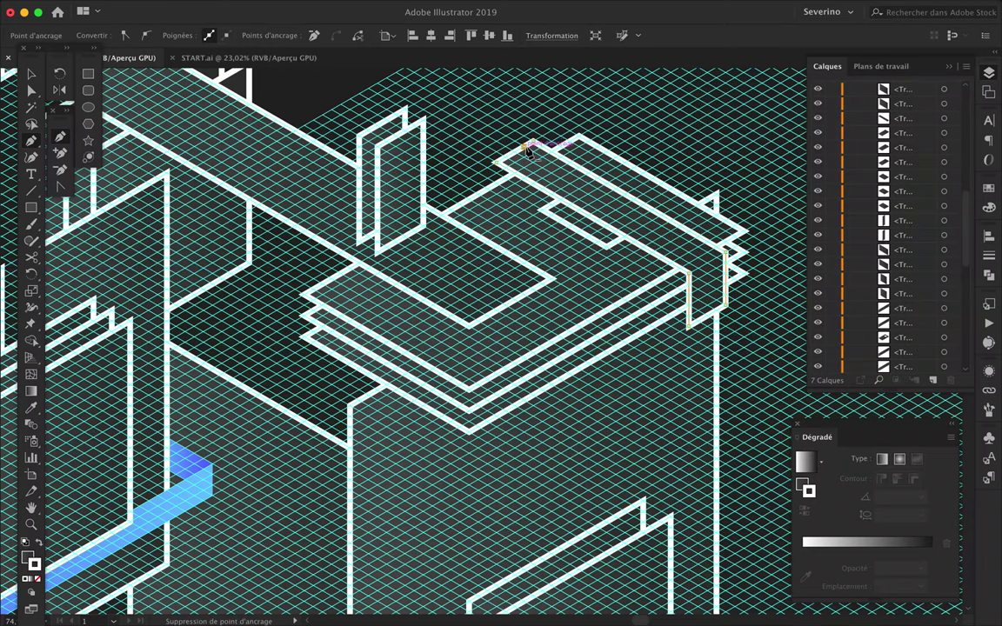
pyautogui.press('i')
pyautogui.click(576, 327)
pyautogui.scroll(5, 914, 296)
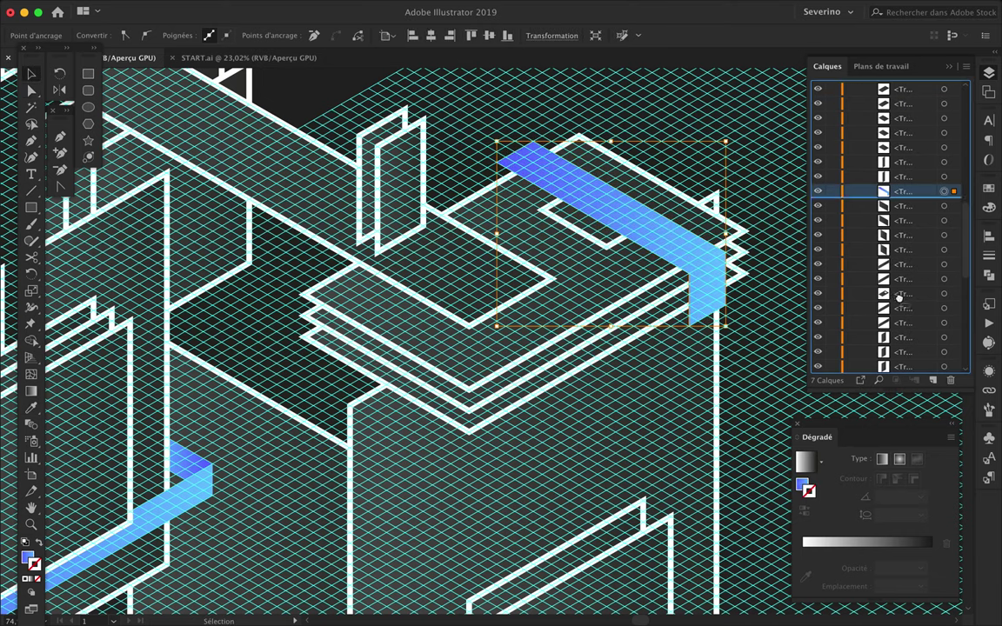
# - Move the blue ribbon lower in the stacking order and adjust its face corners
pyautogui.moveTo(905, 103); pyautogui.dragTo(905, 296)
pyautogui.moveTo(701, 298); pyautogui.dragTo(699, 279)
pyautogui.press('a')
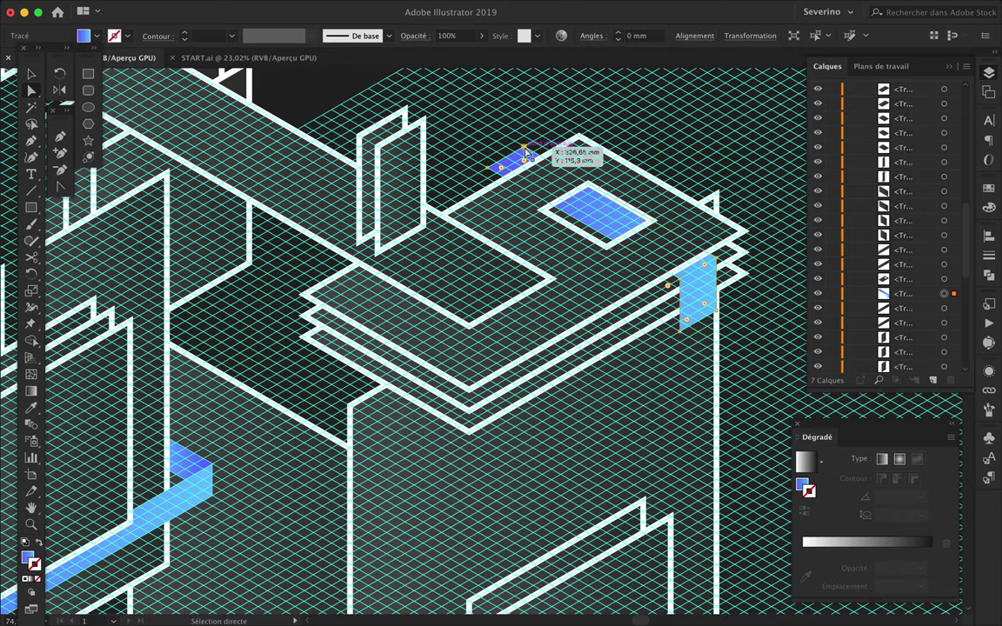
pyautogui.click(516, 159)
pyautogui.scroll(3, 516, 160)
pyautogui.hscroll(5, 516, 159)
pyautogui.scroll(-2, 516, 159)
pyautogui.moveTo(653, 409); pyautogui.dragTo(666, 416)
# - Stretch the ribbon's blue side face down the tower edge
pyautogui.scroll(-3, 638, 433)
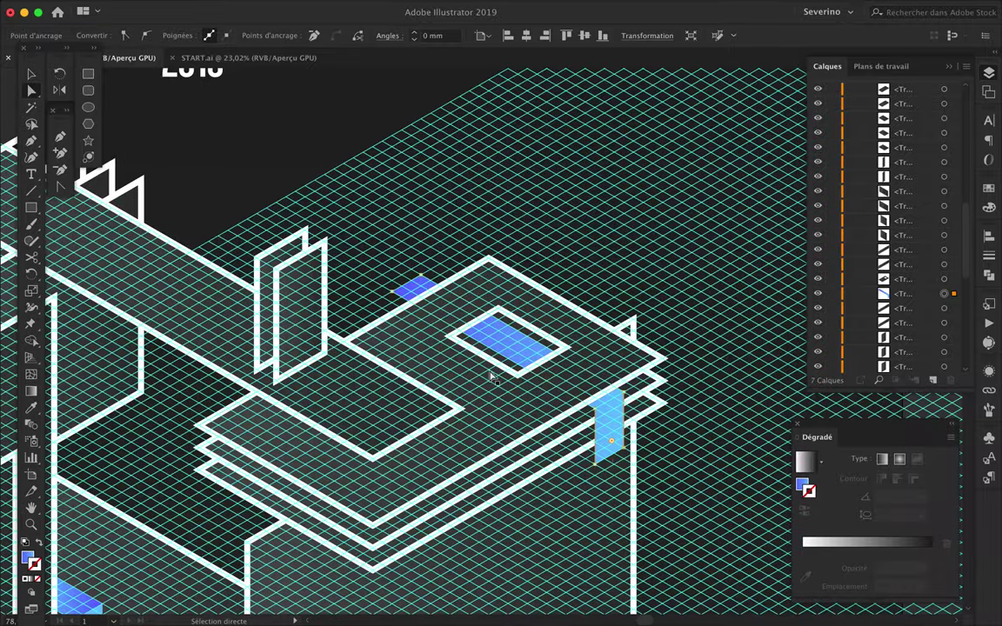
pyautogui.scroll(-2, 492, 376)
pyautogui.scroll(-2, 574, 444)
pyautogui.scroll(-2, 573, 445)
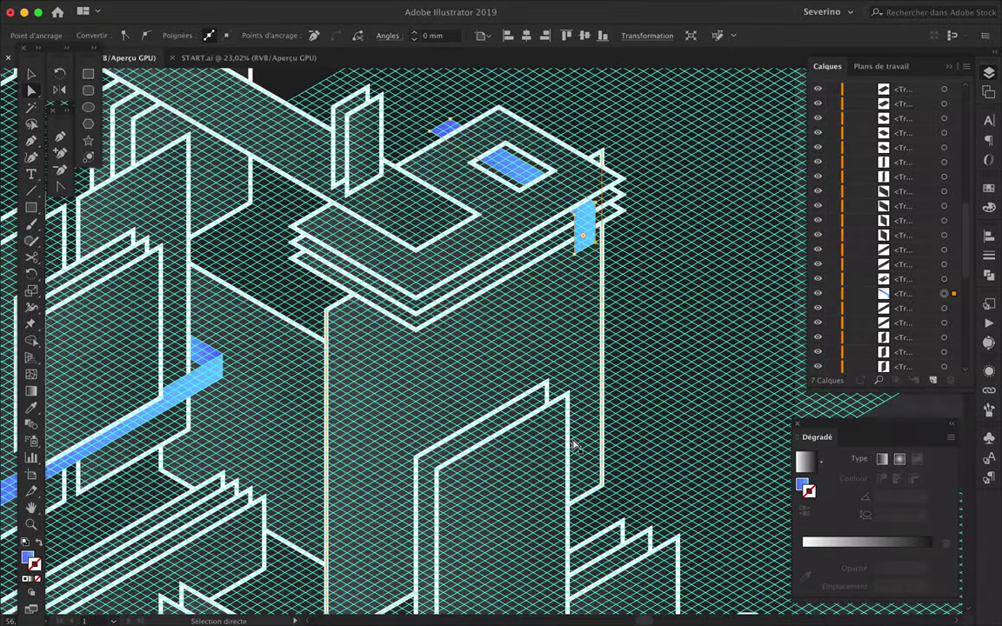
pyautogui.moveTo(597, 248); pyautogui.dragTo(607, 496)
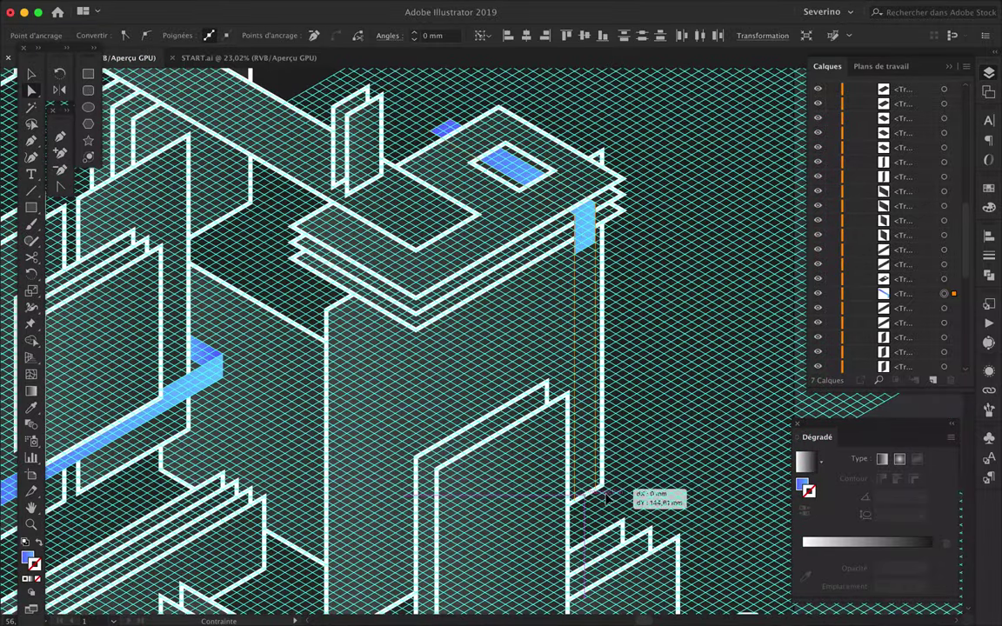
pyautogui.moveTo(606, 548); pyautogui.dragTo(606, 549)
pyautogui.scroll(-3, 906, 348)
pyautogui.press('v')
pyautogui.click(599, 546)
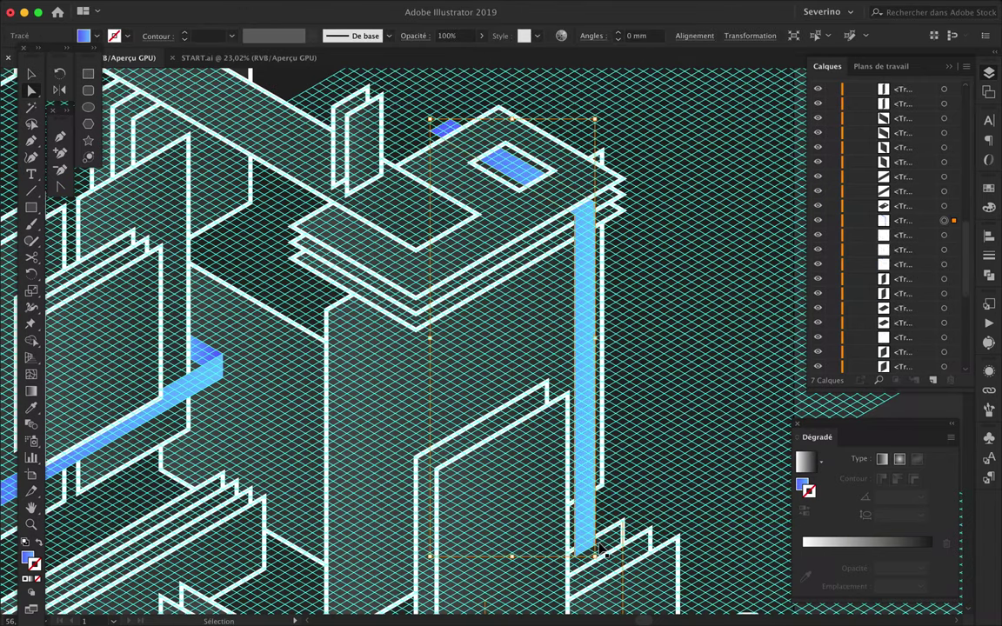
pyautogui.scroll(5, 599, 546)
# - Draw a four-corner blue face folding off the ribbon's end
pyautogui.press('p')
pyautogui.click(594, 130)
pyautogui.click(655, 165)
pyautogui.click(593, 202)
pyautogui.click(531, 167)
pyautogui.press('v')
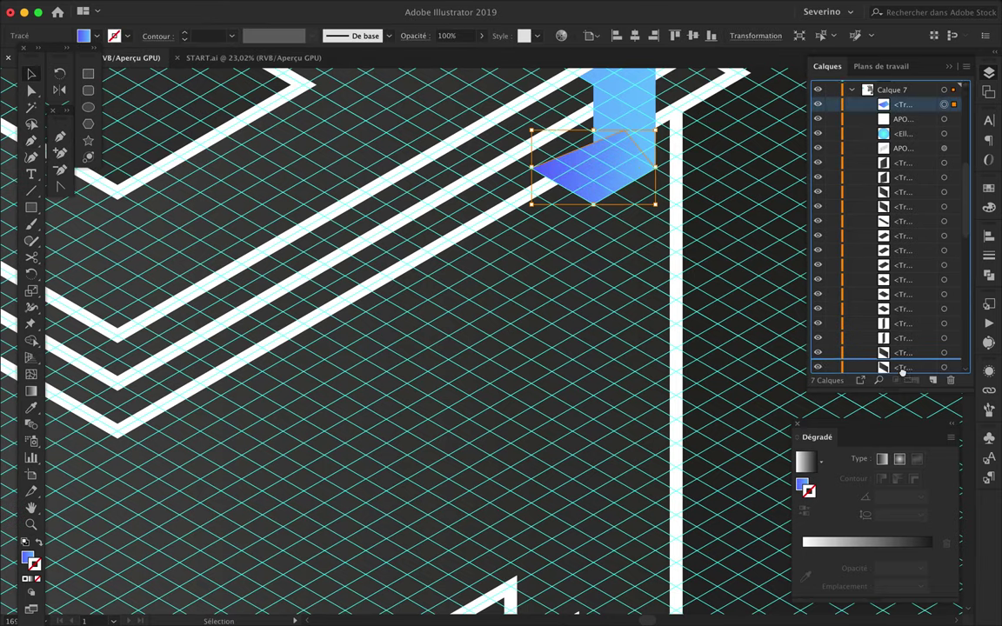
pyautogui.scroll(-3, 905, 348)
pyautogui.scroll(-2, 901, 350)
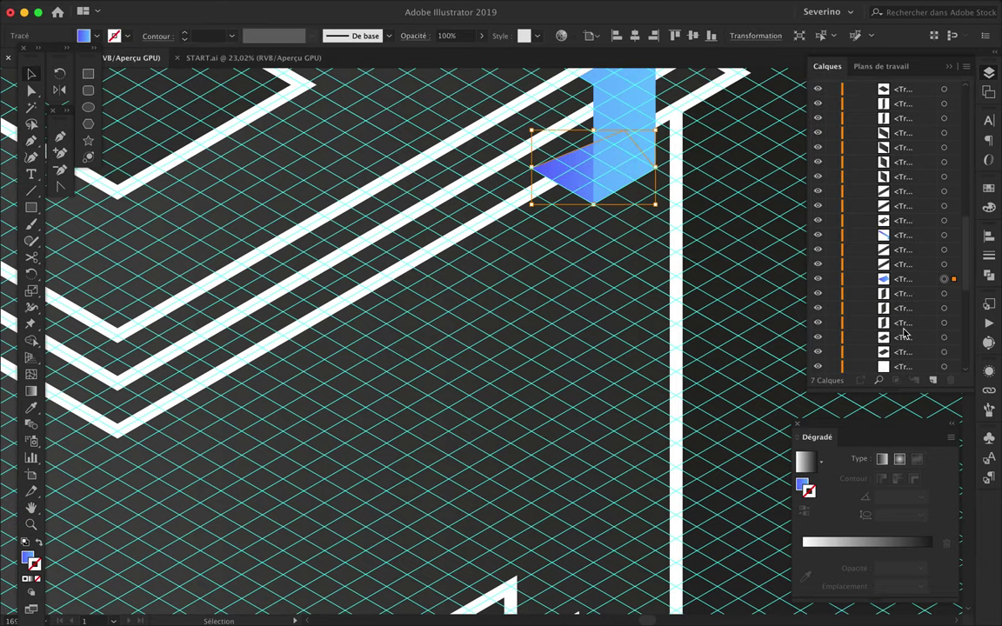
pyautogui.scroll(-3, 564, 228)
pyautogui.scroll(5, 564, 228)
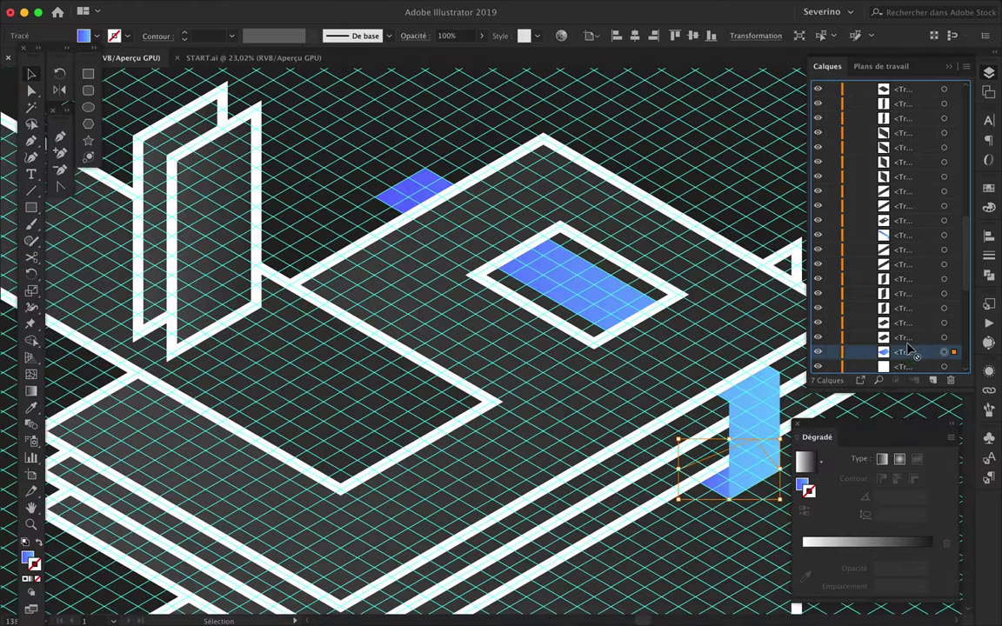
# - Stretch the small blue roof tile longer by dragging its anchor
pyautogui.press('a')
pyautogui.moveTo(377, 201); pyautogui.dragTo(387, 231)
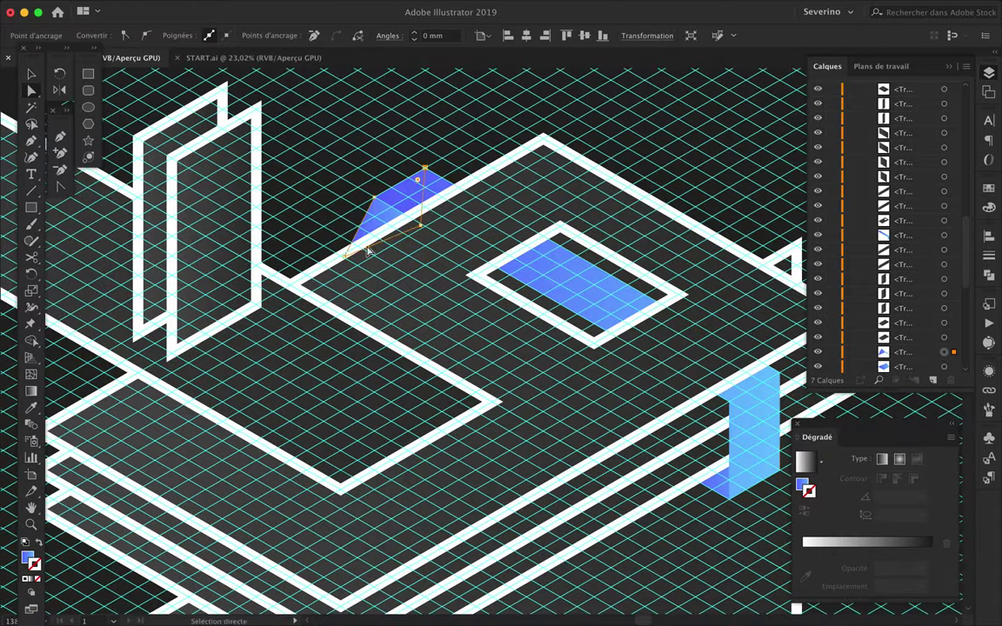
pyautogui.click(347, 219)
pyautogui.scroll(-5, 470, 184)
pyautogui.scroll(-2, 470, 184)
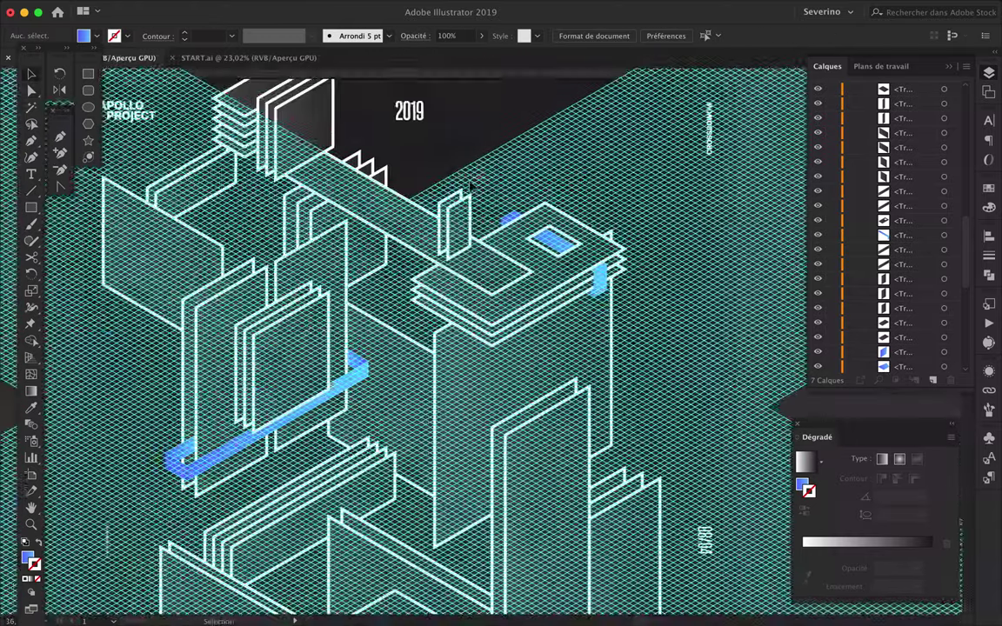
# - Draw a four-corner vertical panel beside the APOLLO sign with the Pen tool
pyautogui.scroll(-2, 470, 185)
pyautogui.scroll(-5, 365, 181)
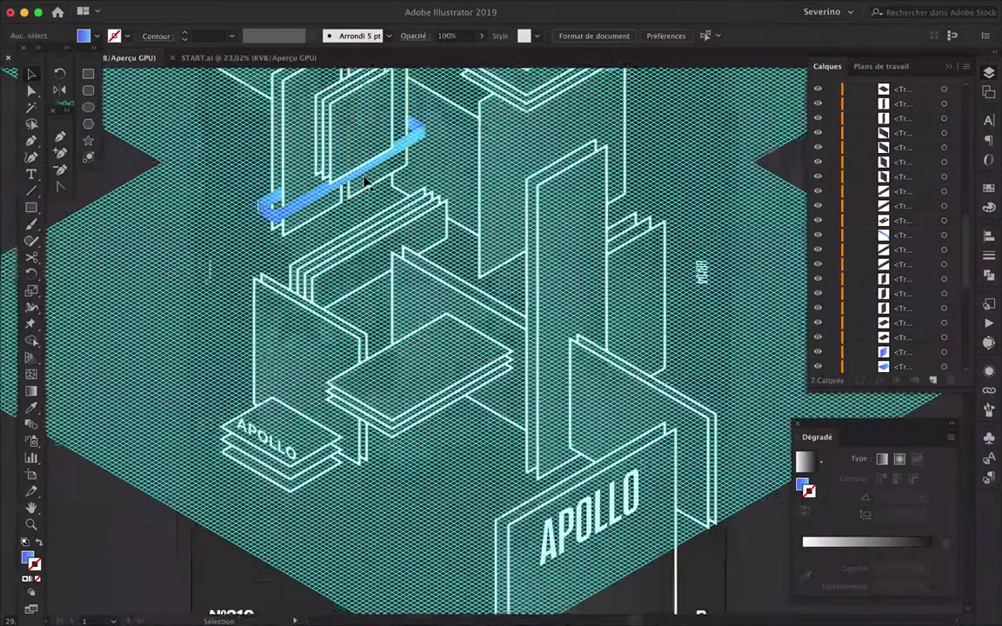
pyautogui.scroll(-3, 503, 253)
pyautogui.scroll(-3, 597, 297)
pyautogui.scroll(-1, 596, 297)
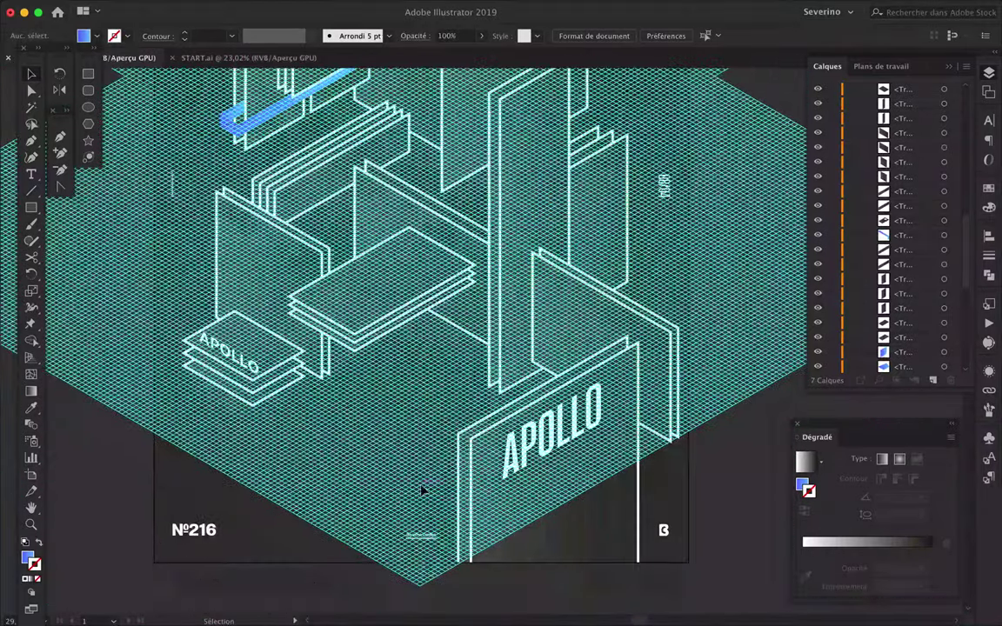
pyautogui.press('p')
pyautogui.scroll(3, 423, 487)
pyautogui.scroll(2, 494, 539)
pyautogui.click(492, 514)
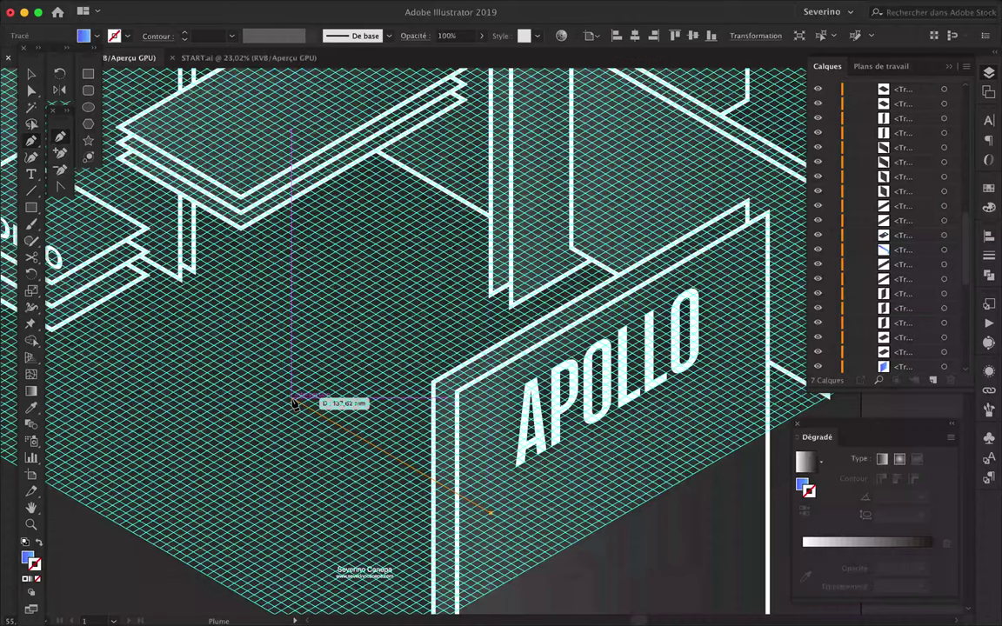
pyautogui.click(296, 403)
pyautogui.scroll(-5, 296, 403)
pyautogui.click(301, 520)
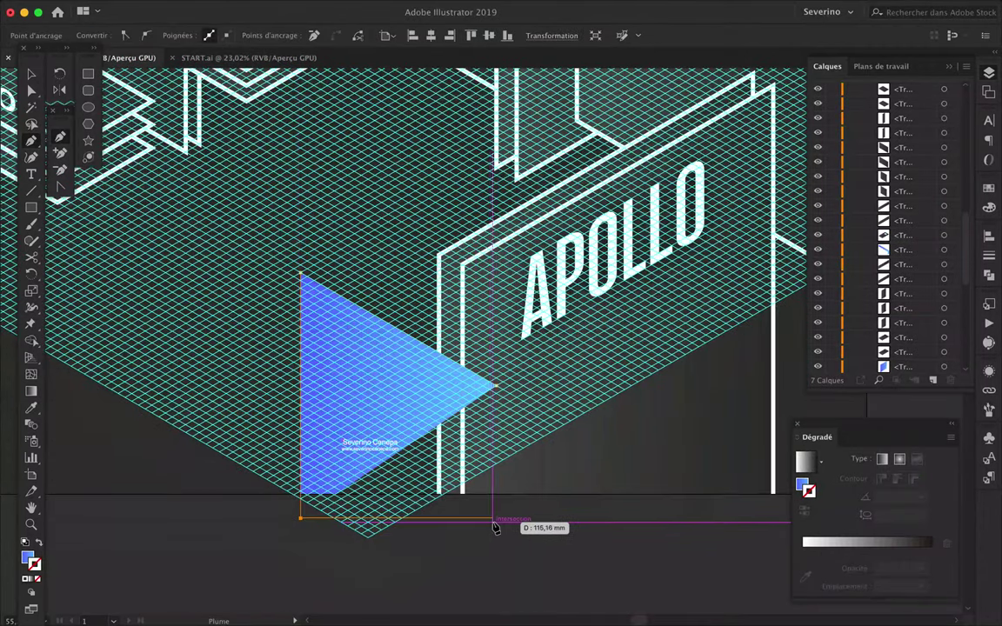
pyautogui.click(495, 521)
# - Make the new panel a white outline and move it behind the APOLLO sign in Layers
pyautogui.press('v')
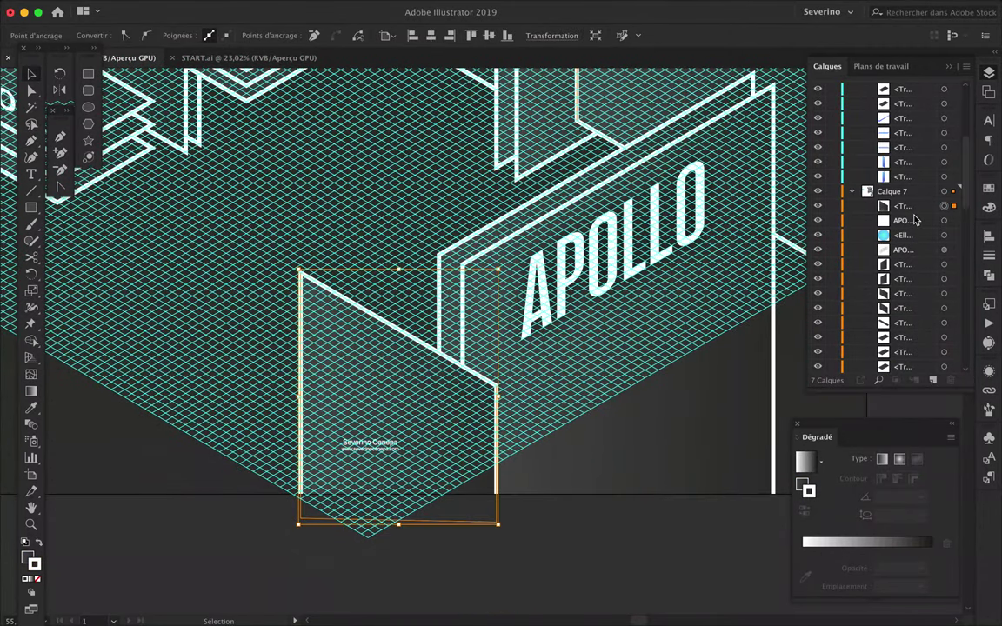
pyautogui.moveTo(913, 220); pyautogui.dragTo(910, 290)
pyautogui.scroll(-5, 284, 387)
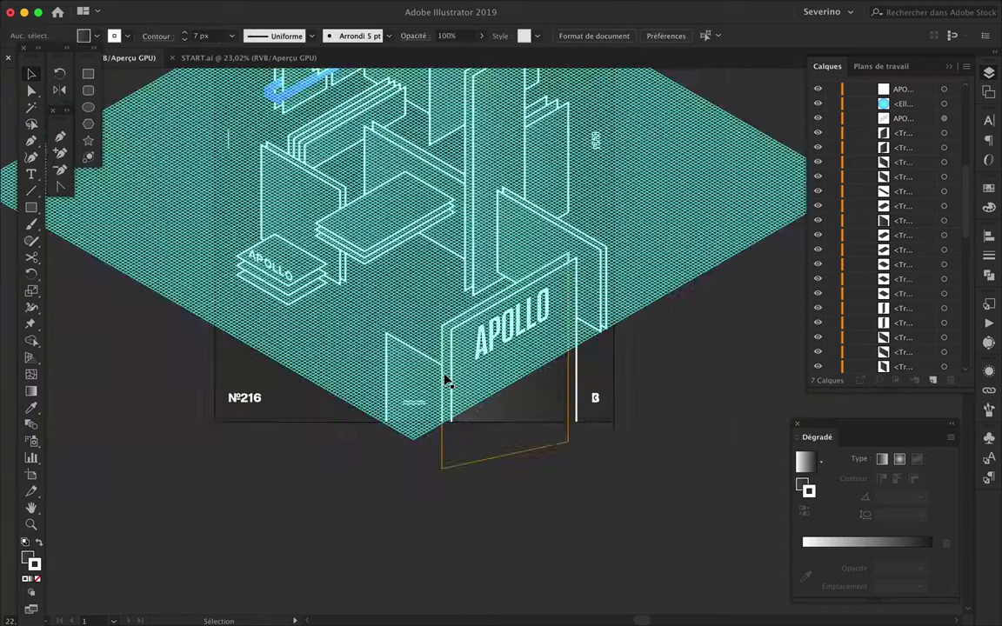
pyautogui.scroll(3, 448, 380)
# - Nudge the new panel slightly up and right into place beside the APOLLO panel
pyautogui.click(414, 351)
pyautogui.click(905, 222)
pyautogui.moveTo(447, 357); pyautogui.dragTo(462, 349)
pyautogui.moveTo(909, 223); pyautogui.dragTo(909, 253)
pyautogui.scroll(3, 492, 266)
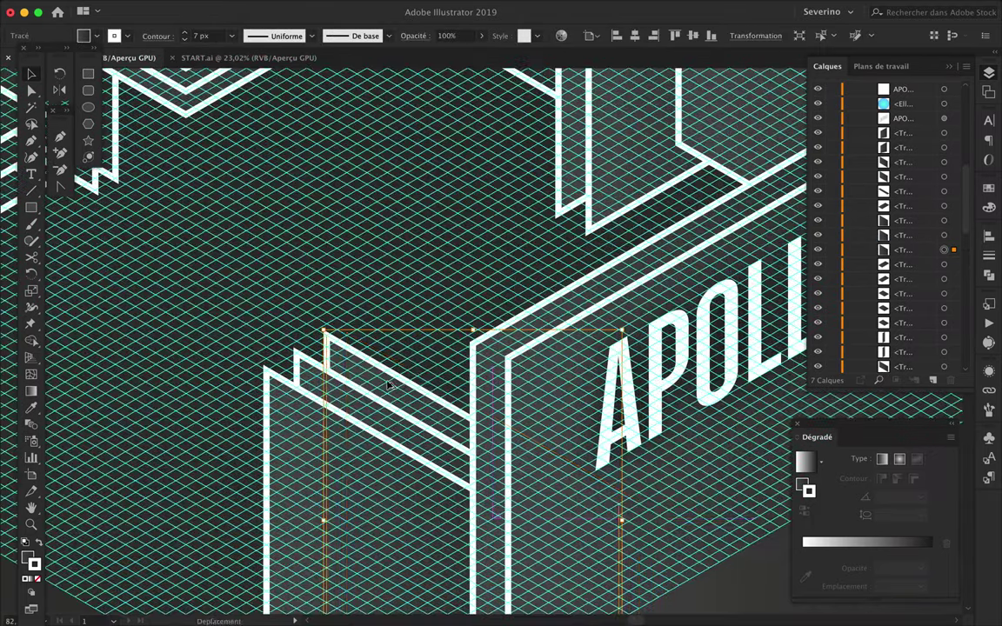
pyautogui.click(475, 265)
pyautogui.scroll(-5, 475, 266)
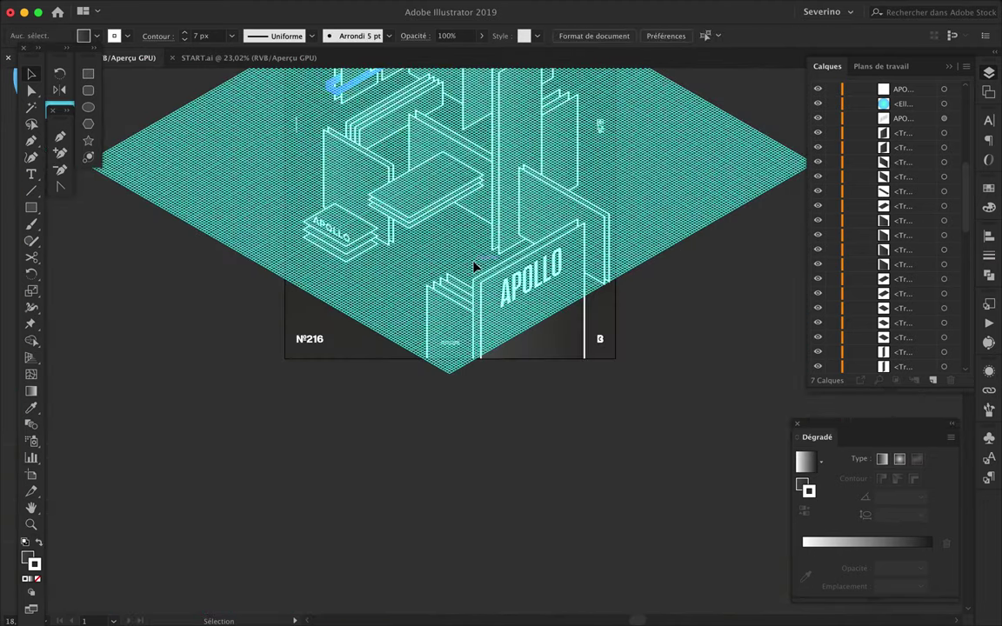
pyautogui.scroll(5, 391, 262)
pyautogui.hscroll(-3, 392, 262)
pyautogui.click(120, 253)
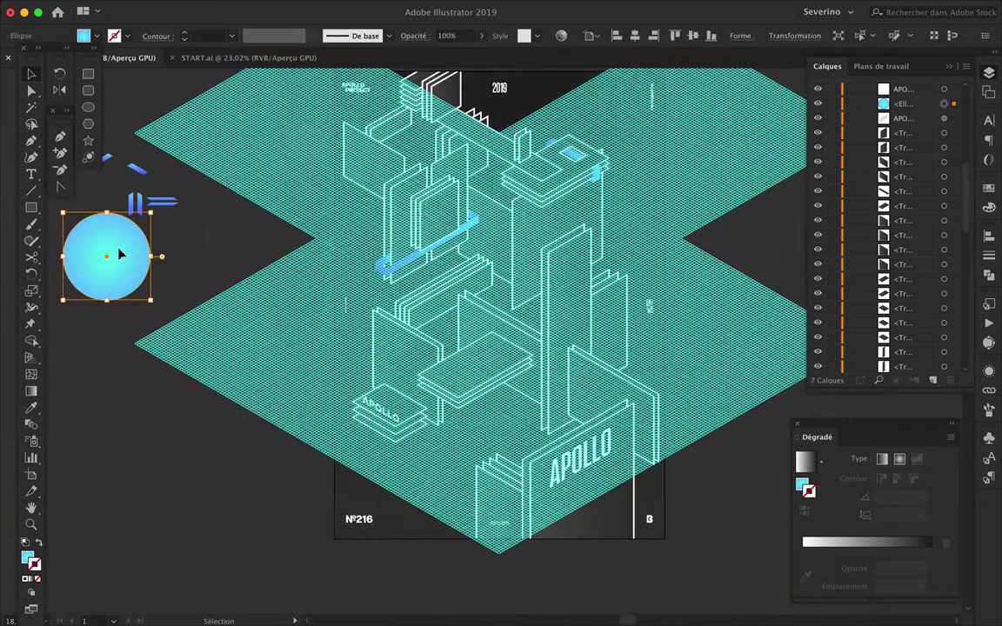
# - Put the cyan circle behind the APOLLO sign and a copy behind the upper-left panels
pyautogui.moveTo(550, 478); pyautogui.dragTo(550, 478)
pyautogui.moveTo(903, 103); pyautogui.dragTo(921, 365)
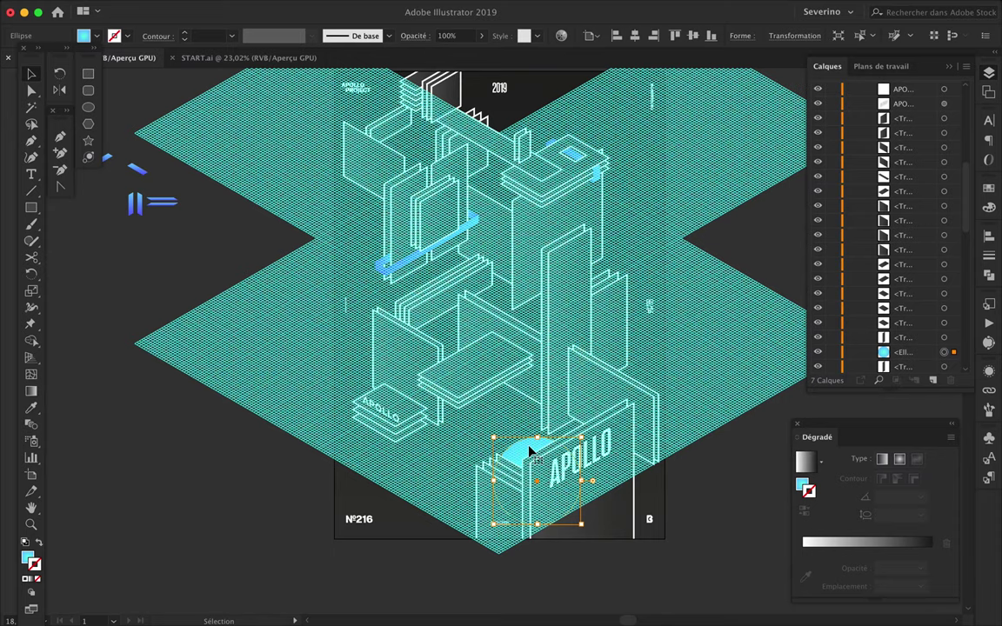
pyautogui.moveTo(530, 450)
pyautogui.mouseDown()
pyautogui.moveTo(420, 161)
pyautogui.moveTo(408, 166)
pyautogui.moveTo(442, 176)
pyautogui.mouseUp()
pyautogui.moveTo(910, 149); pyautogui.dragTo(906, 291)
pyautogui.press('super+plus')
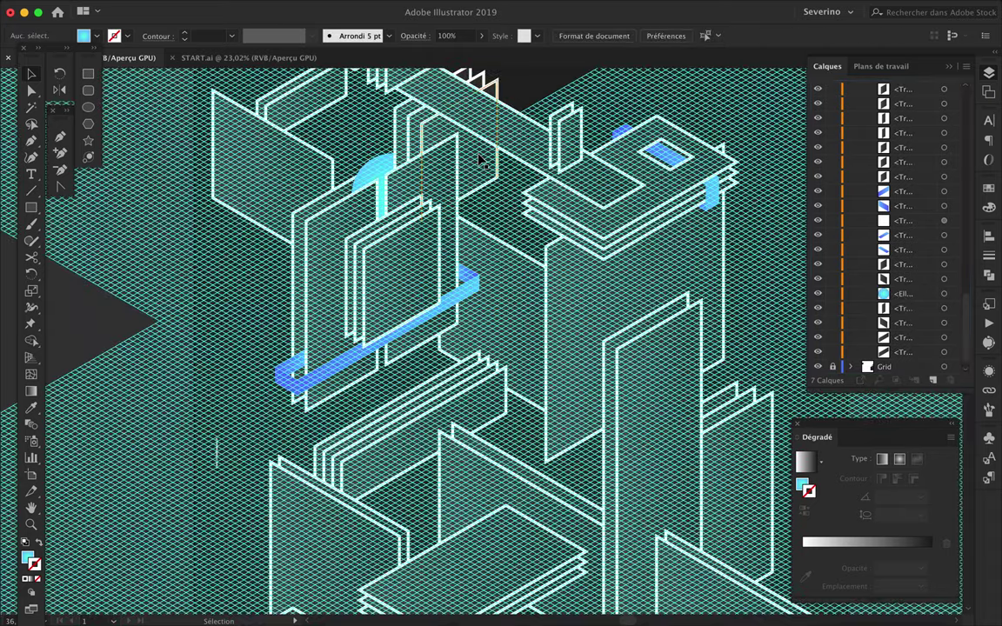
pyautogui.moveTo(913, 356); pyautogui.dragTo(910, 353)
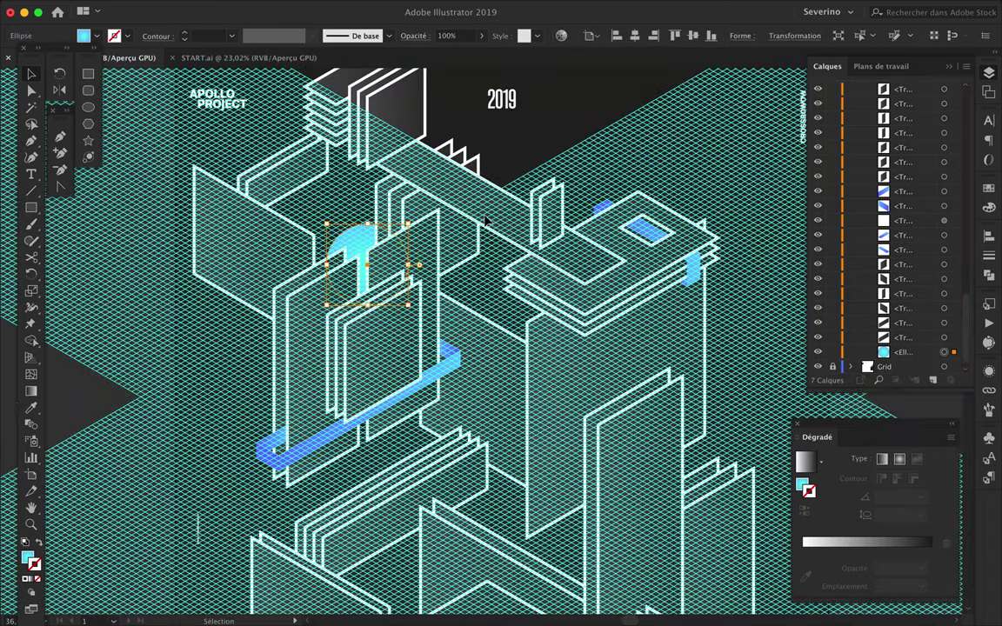
pyautogui.scroll(-5, 485, 221)
pyautogui.scroll(-5, 486, 221)
pyautogui.scroll(3, 474, 226)
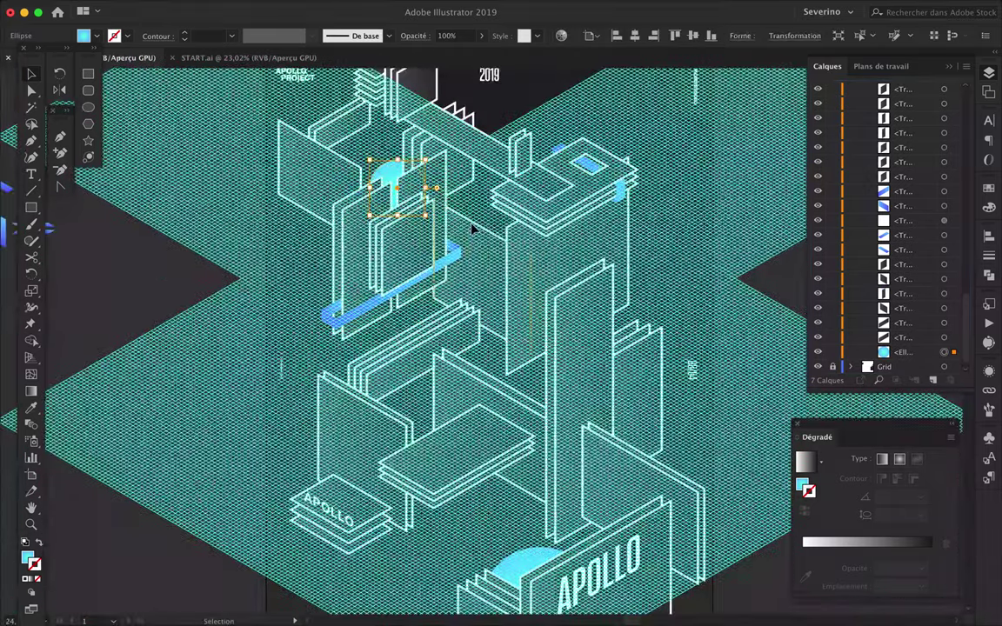
pyautogui.hscroll(3, 472, 228)
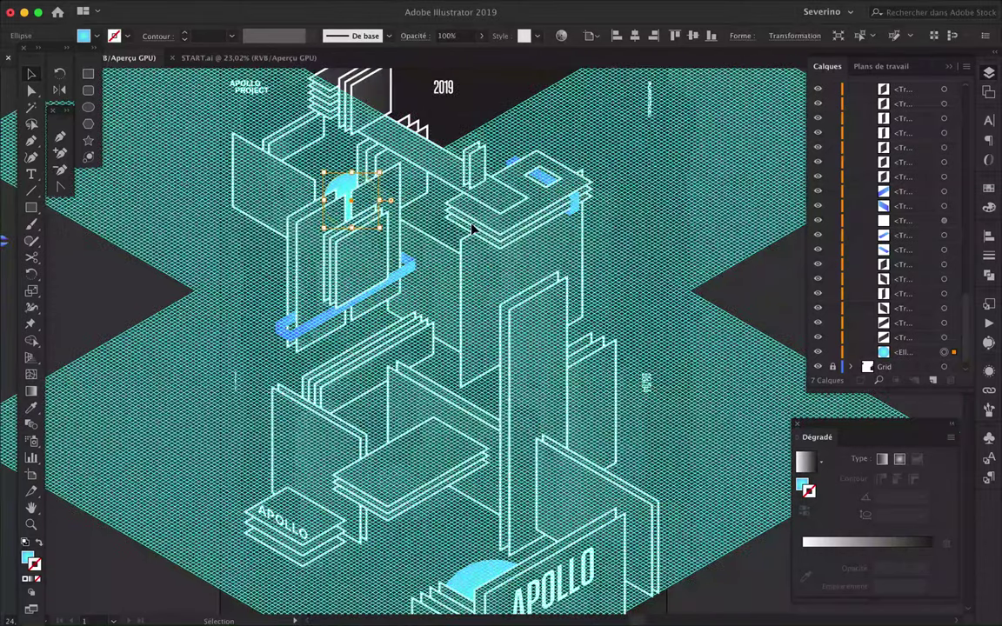
pyautogui.scroll(5, 324, 184)
# - Draw a small white square on the left panel face with the Pen tool
pyautogui.press('p')
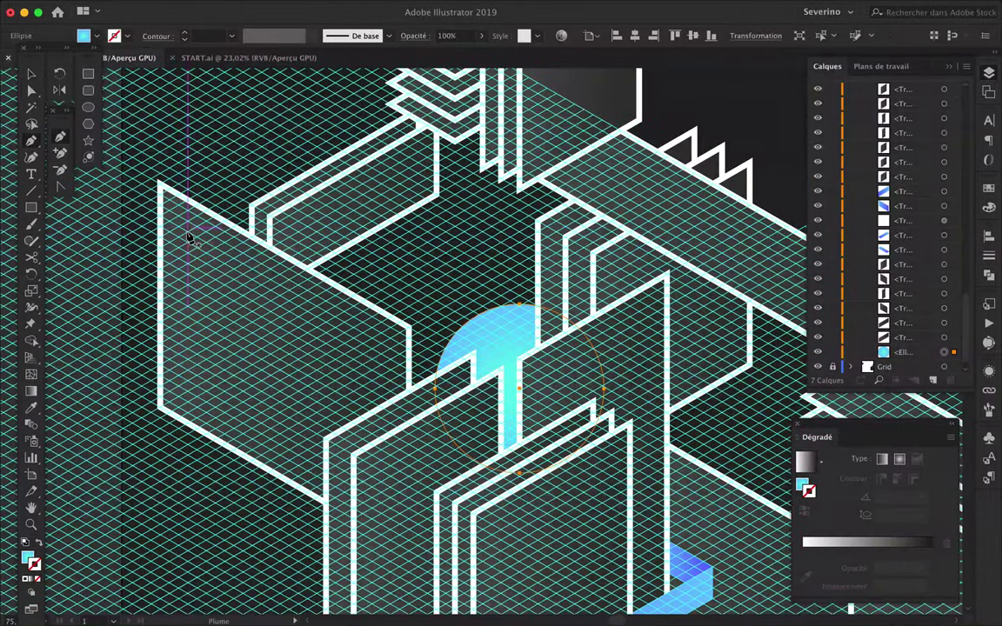
pyautogui.click(188, 235)
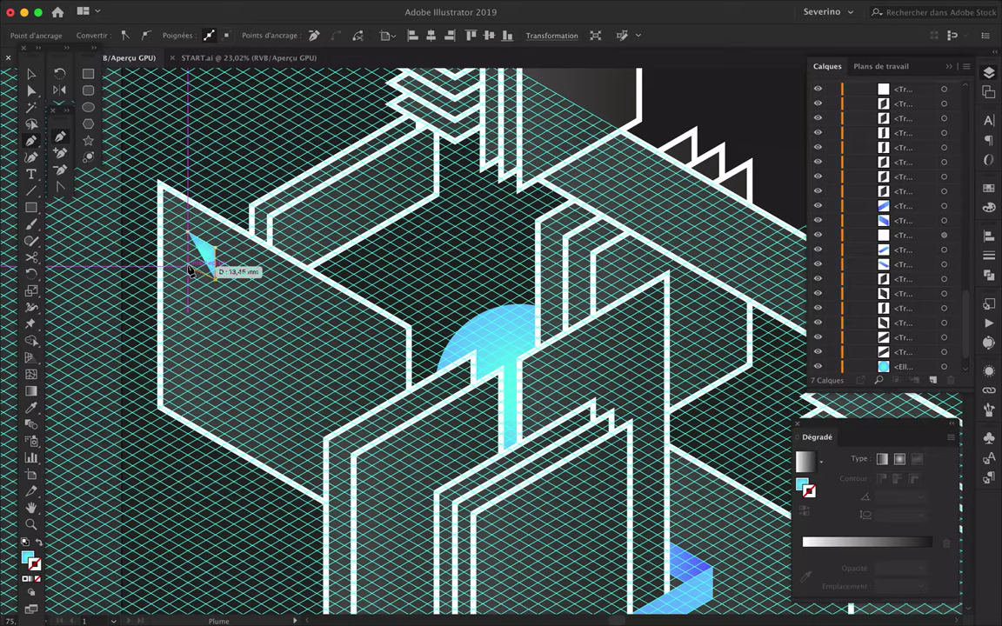
pyautogui.scroll(2, 188, 249)
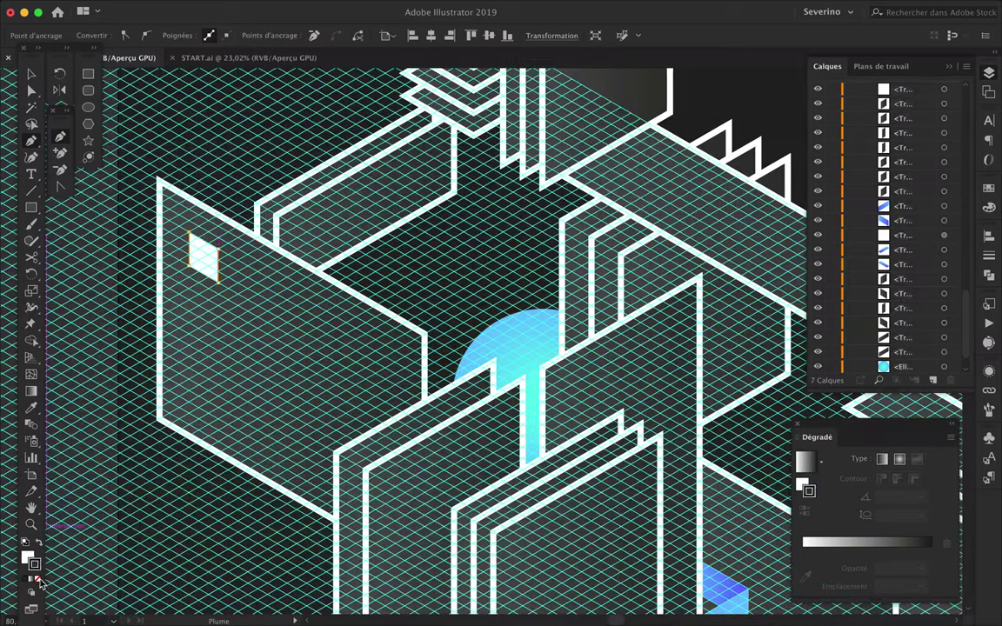
pyautogui.scroll(3, 208, 272)
pyautogui.press('a')
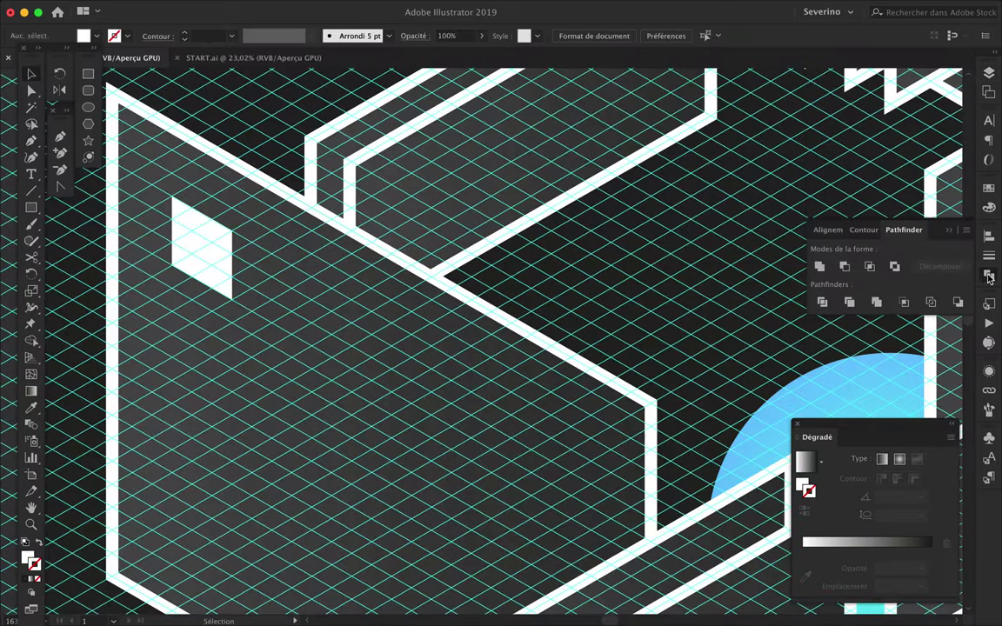
pyautogui.hotkey('shift', 'F6')
pyautogui.click(764, 571)
pyautogui.click(696, 498)
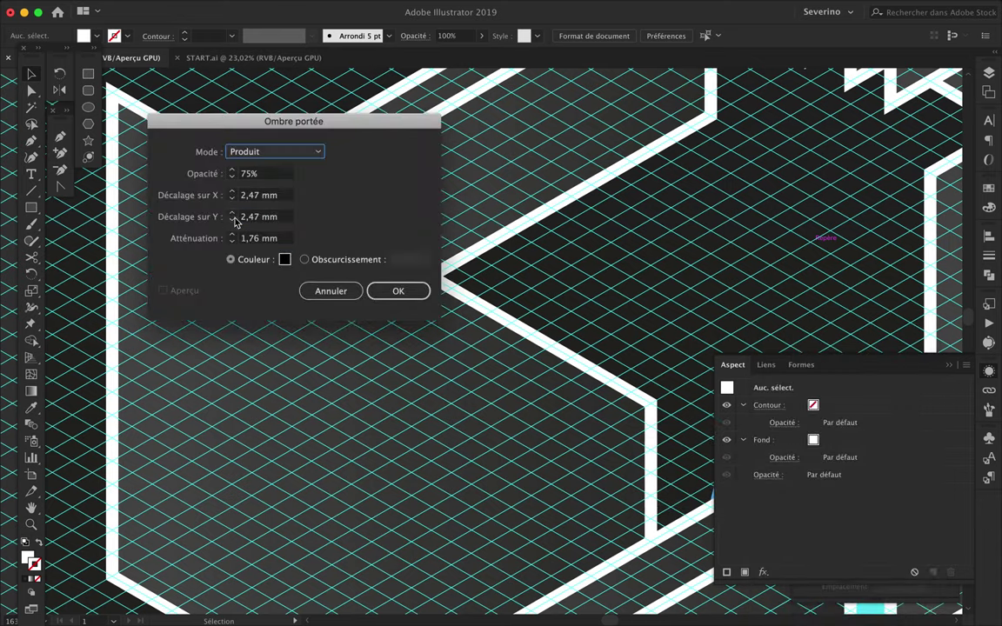
pyautogui.click(386, 292)
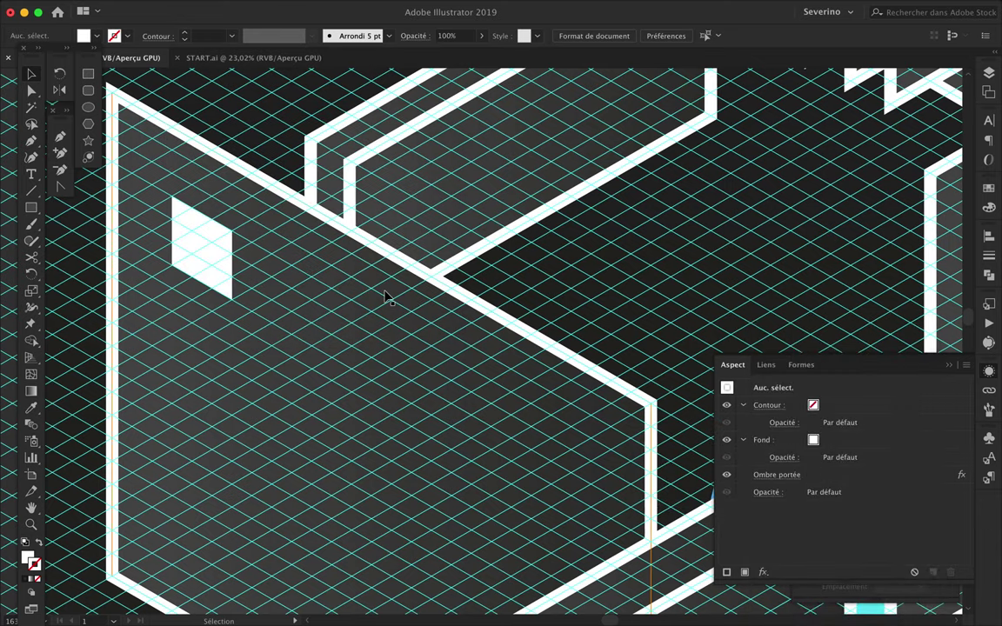
# - Give the white square a soft drop shadow with 0 mm offset and 4 mm blur
pyautogui.click(220, 251)
pyautogui.scroll(-5, 703, 322)
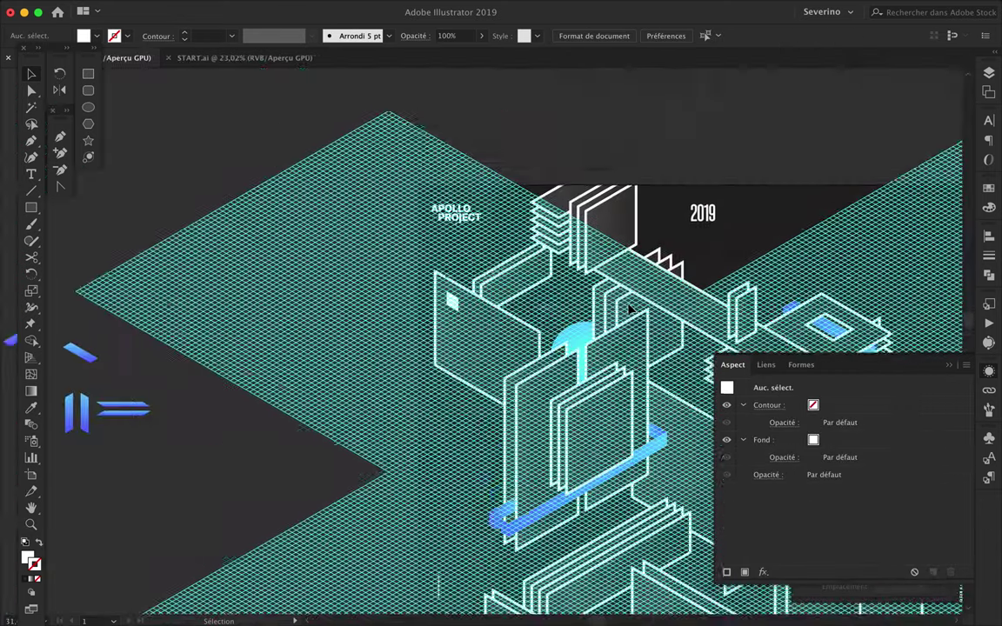
pyautogui.click(381, 197)
pyautogui.scroll(5, 409, 209)
pyautogui.click(764, 571)
pyautogui.click(715, 497)
pyautogui.moveTo(261, 121); pyautogui.dragTo(639, 121)
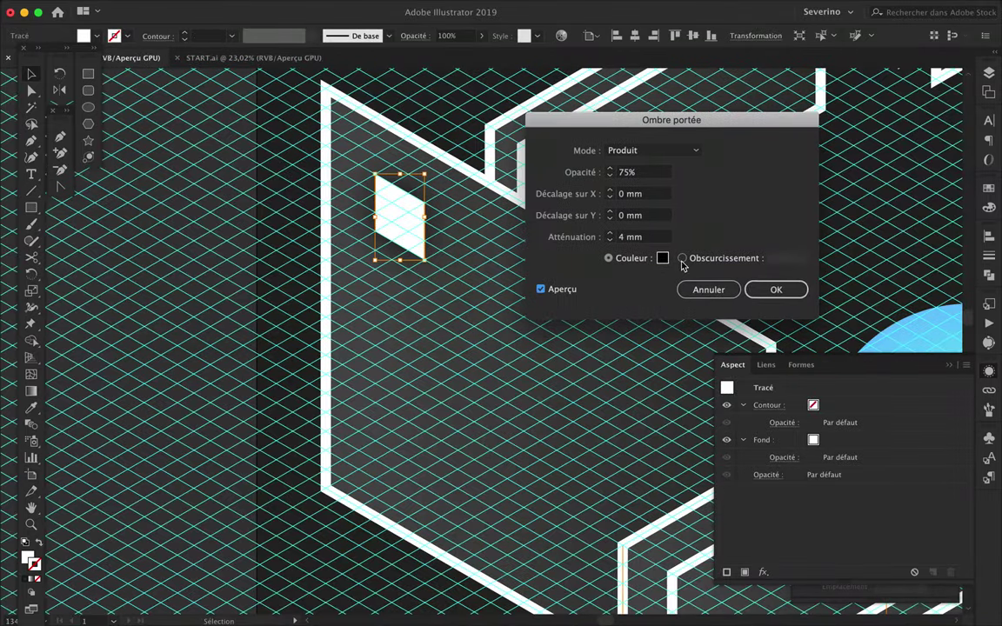
pyautogui.click(775, 291)
pyautogui.scroll(3, 402, 223)
# - Stack a copy of the shadowed square beside it and group the stack
pyautogui.moveTo(409, 217)
pyautogui.mouseDown()
pyautogui.moveTo(341, 253)
pyautogui.moveTo(499, 376)
pyautogui.mouseUp()
pyautogui.click(324, 497)
pyautogui.hotkey('ctrl', 'z')
pyautogui.hotkey('ctrl', 'g')
pyautogui.scroll(-5, 425, 309)
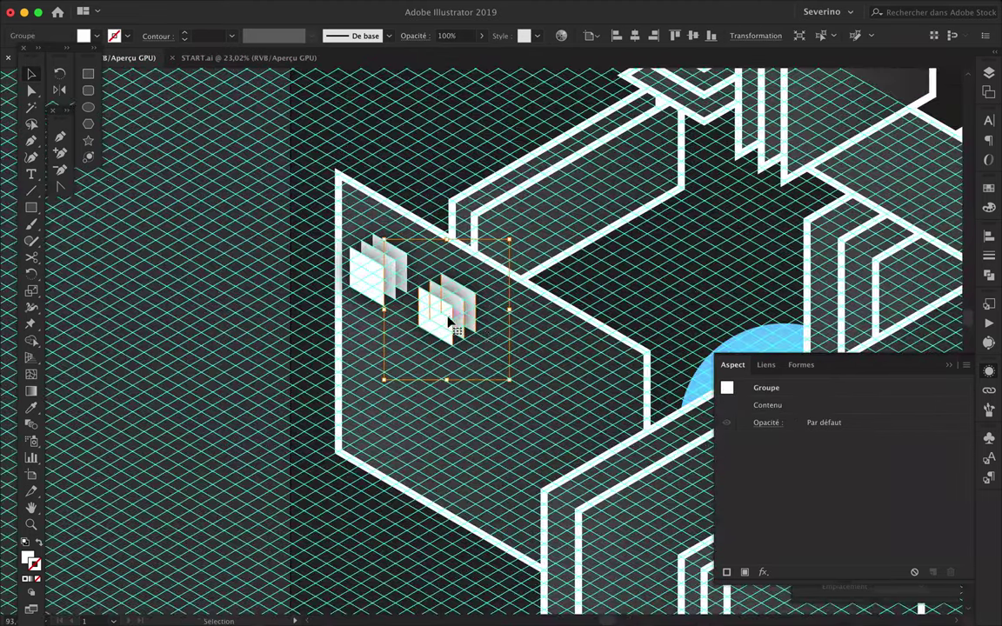
# - Alt-drag another copy of the square stack along the panel, completing a diagonal row of four
pyautogui.scroll(3, 453, 348)
pyautogui.moveTo(437, 347); pyautogui.dragTo(514, 359)
pyautogui.scroll(-3, 513, 358)
pyautogui.scroll(-3, 513, 359)
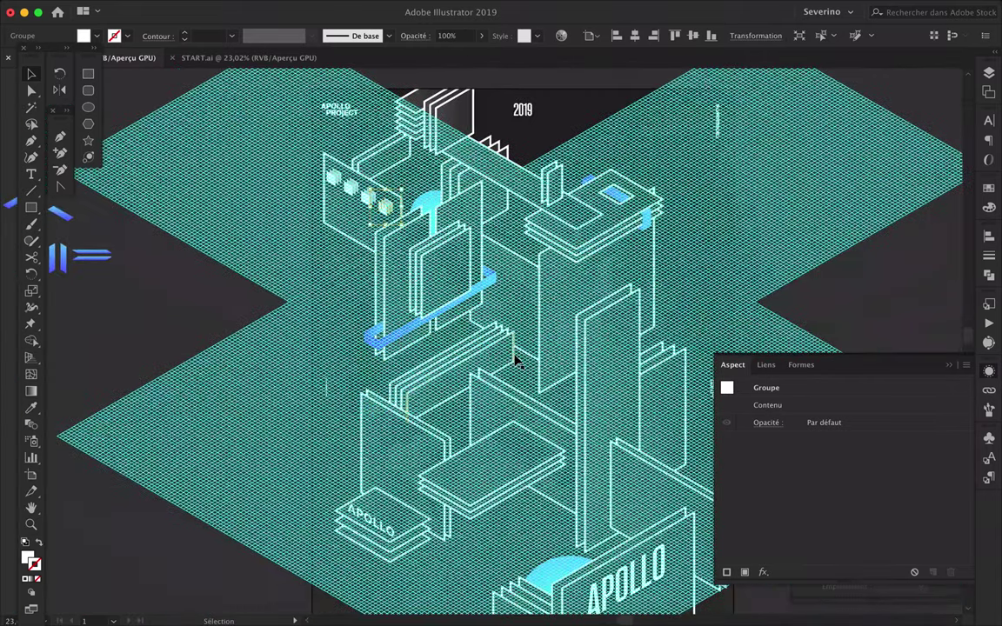
pyautogui.scroll(2, 514, 359)
pyautogui.scroll(2, 514, 359)
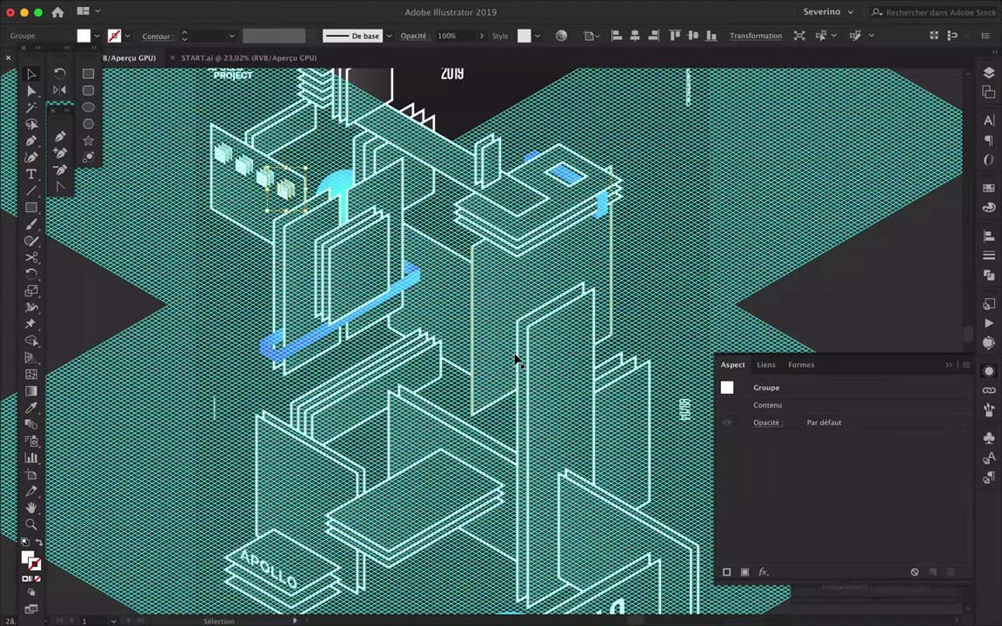
pyautogui.scroll(-2, 515, 361)
pyautogui.scroll(2, 515, 362)
pyautogui.scroll(3, 515, 362)
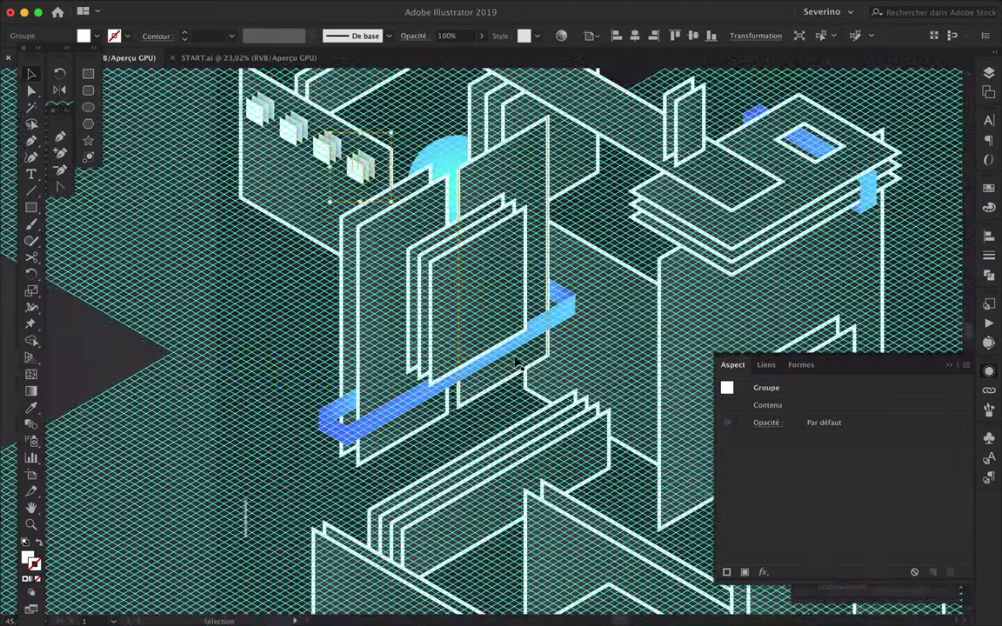
pyautogui.scroll(3, 511, 362)
pyautogui.scroll(-5, 512, 362)
pyautogui.press('F7')
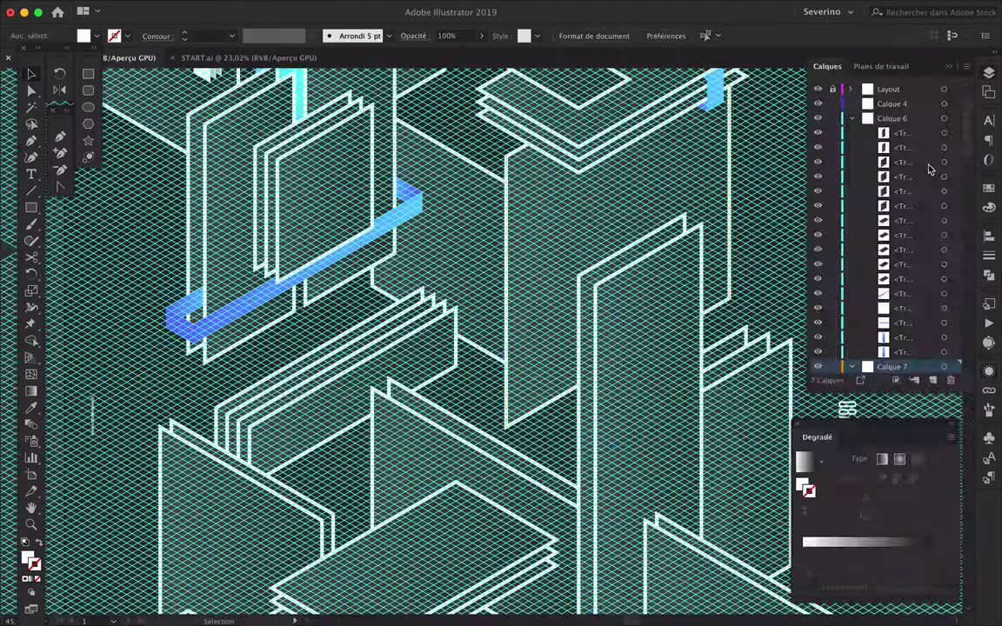
pyautogui.click(818, 352)
pyautogui.scroll(-5, 651, 340)
pyautogui.press('Tab')
pyautogui.hotkey('ctrl', '0')
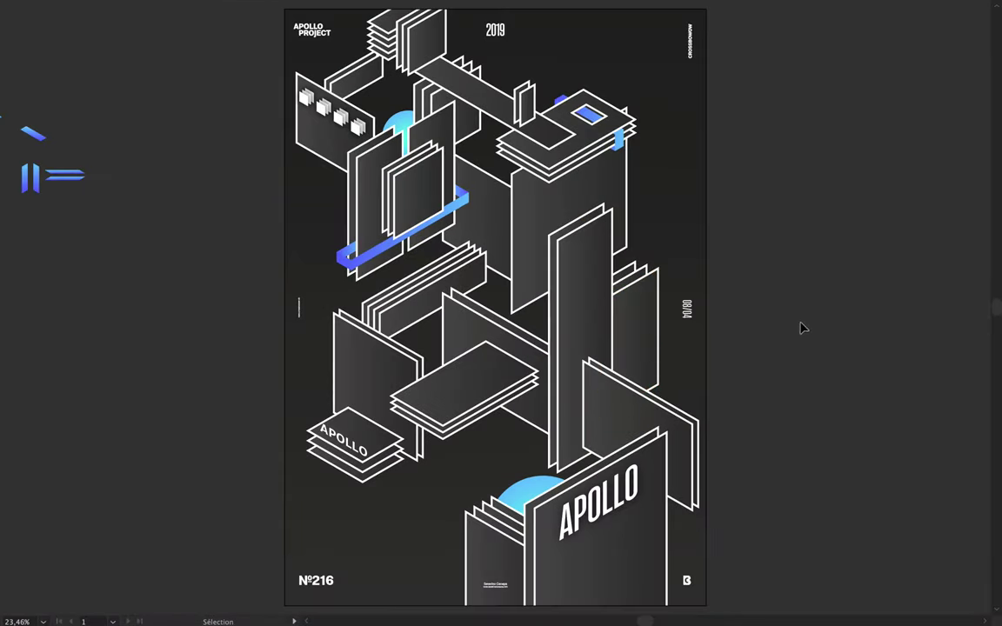
pyautogui.scroll(5, 614, 197)
pyautogui.press('Tab')
pyautogui.click(819, 318)
pyautogui.press('Tab')
pyautogui.moveTo(615, 263); pyautogui.dragTo(556, 248)
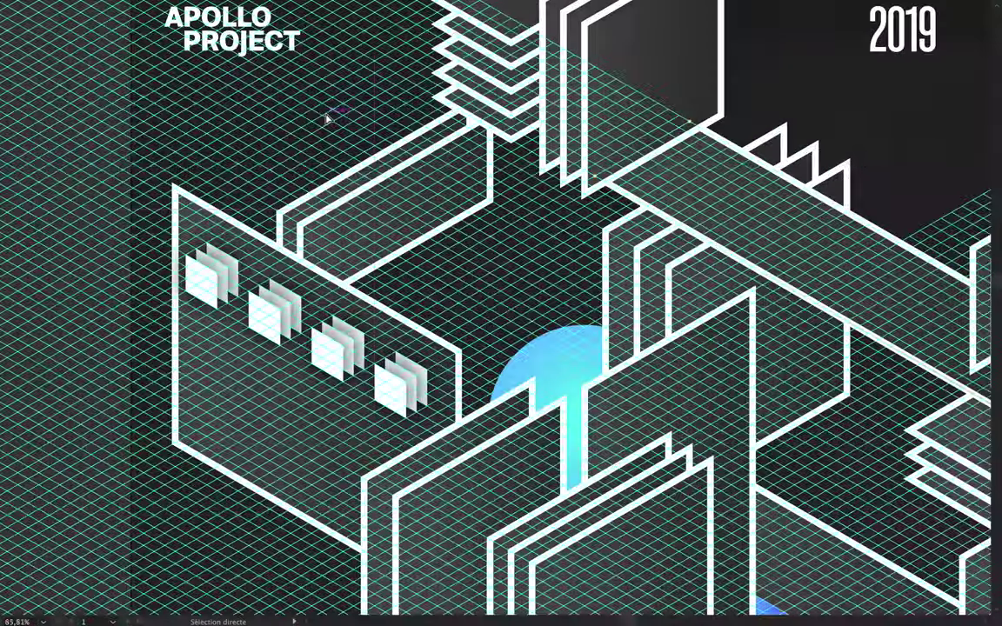
pyautogui.press('p')
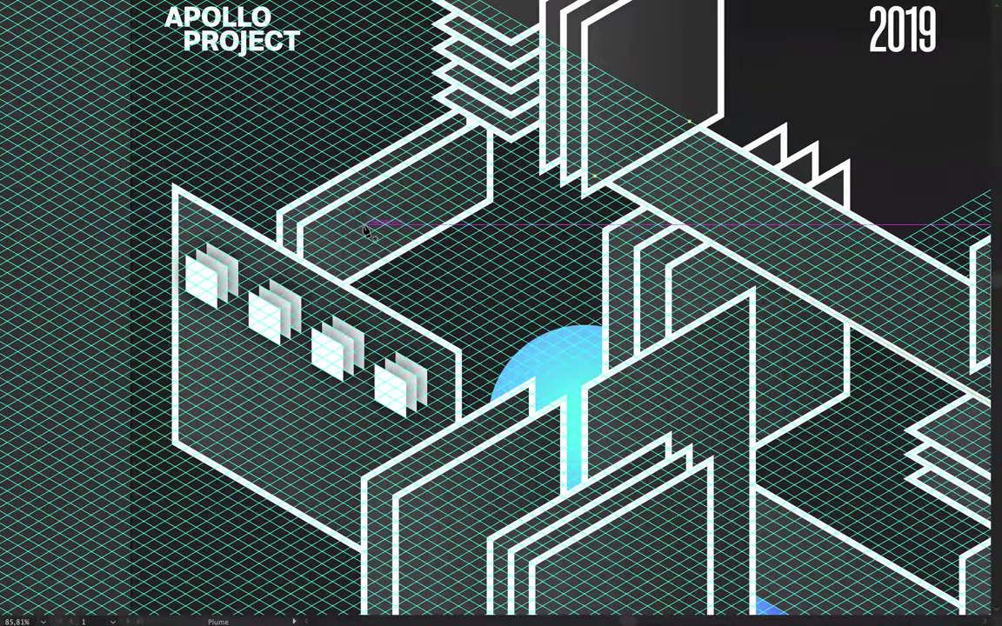
# - Draw a parallelogram slab on the grid beneath the APOLLO PROJECT title
pyautogui.click(438, 185)
pyautogui.click(272, 88)
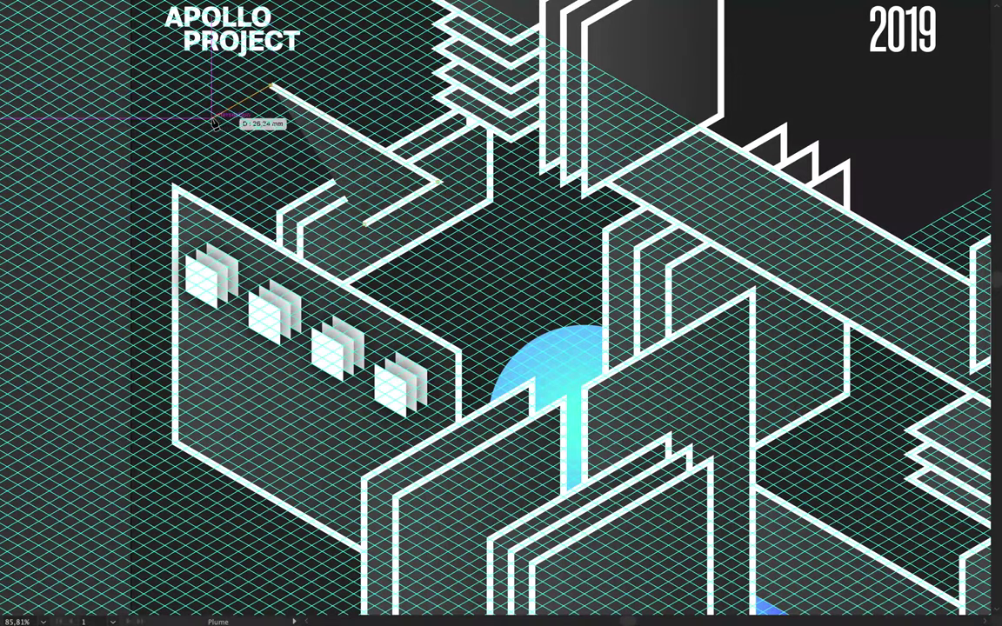
pyautogui.click(208, 122)
pyautogui.click(363, 224)
pyautogui.press('v')
pyautogui.hotkey('ctrl', '0')
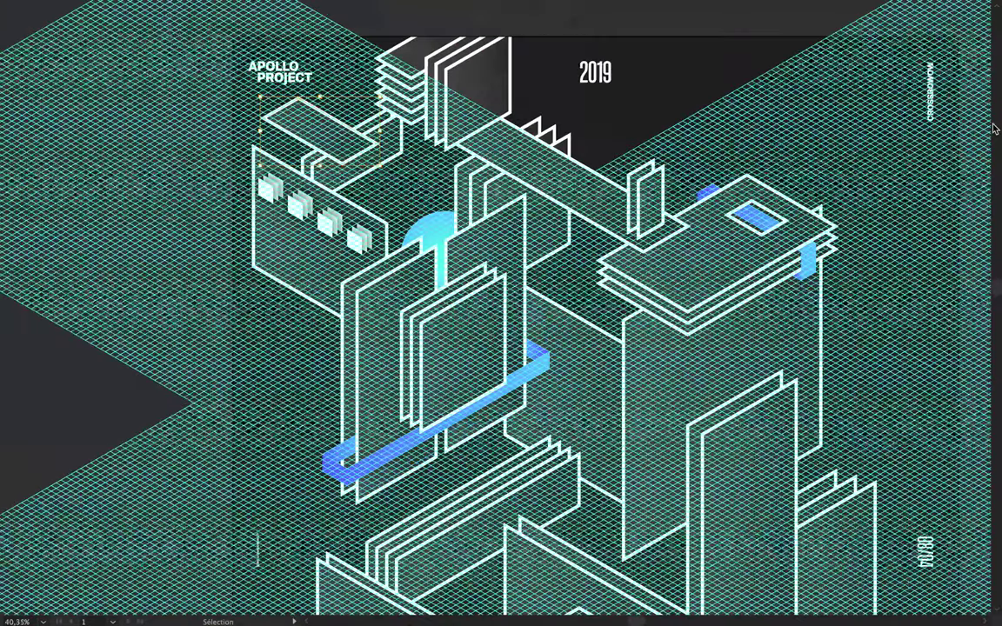
pyautogui.press('F7')
pyautogui.scroll(-1, 905, 261)
pyautogui.scroll(-3, 905, 323)
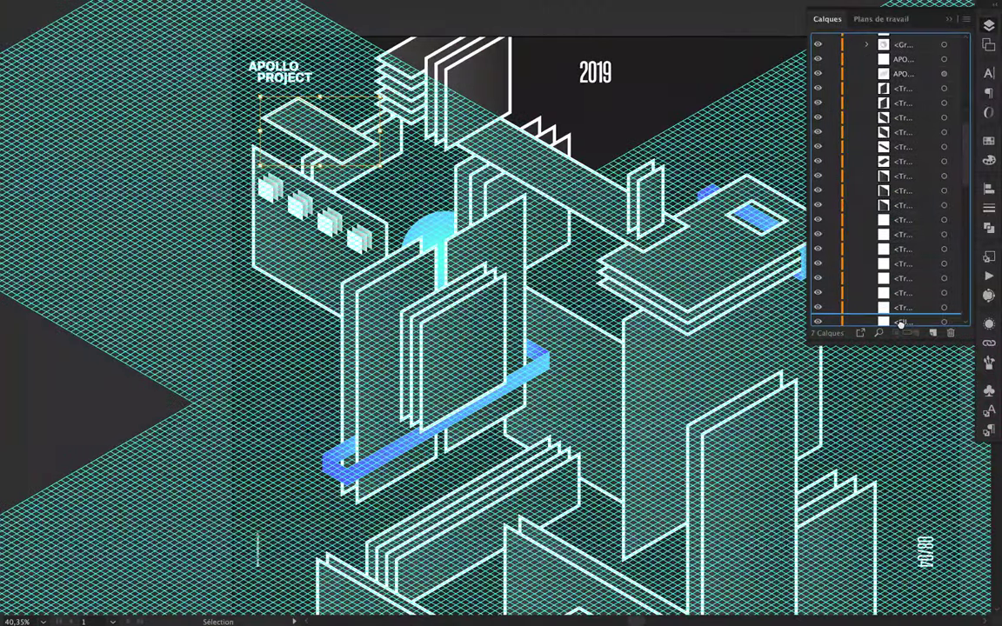
pyautogui.scroll(-2, 903, 315)
pyautogui.scroll(-3, 924, 213)
# - Alt-drag a duplicate of the slab just beneath the first one
pyautogui.press('Tab')
pyautogui.press('a')
pyautogui.scroll(3, 319, 154)
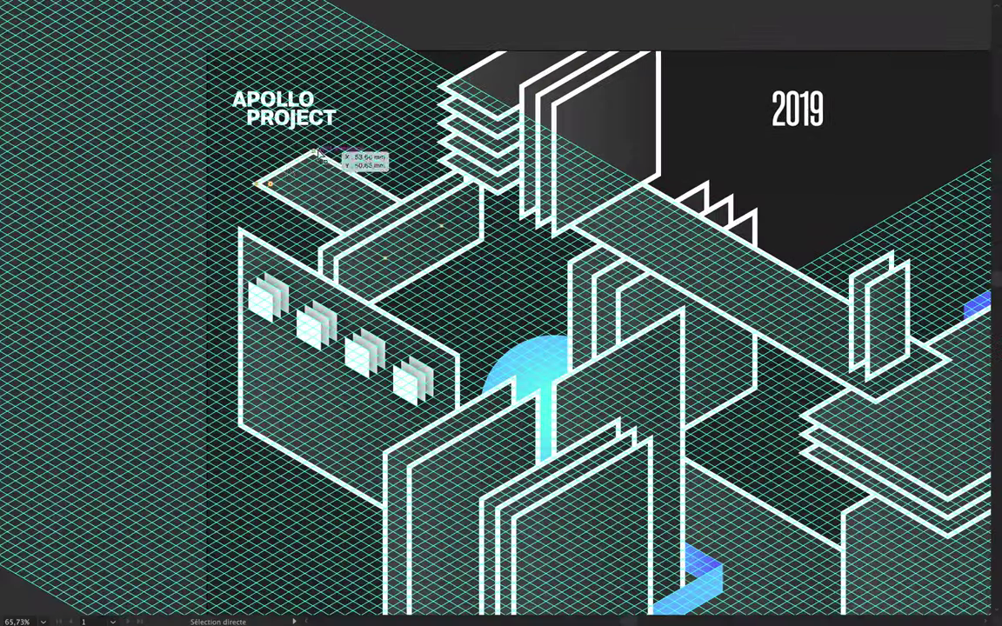
pyautogui.scroll(3, 263, 155)
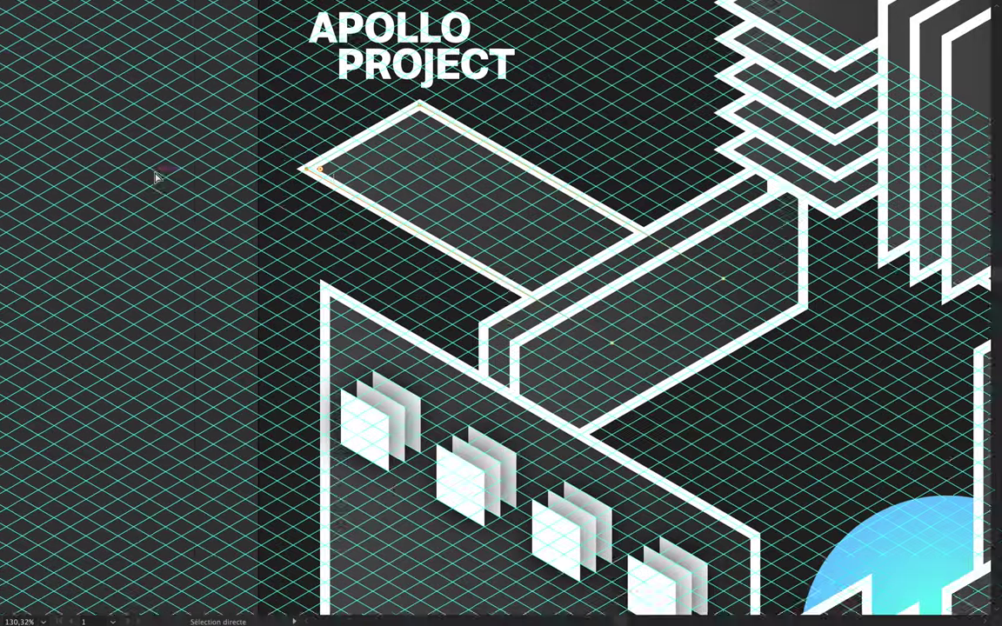
pyautogui.scroll(3, 252, 193)
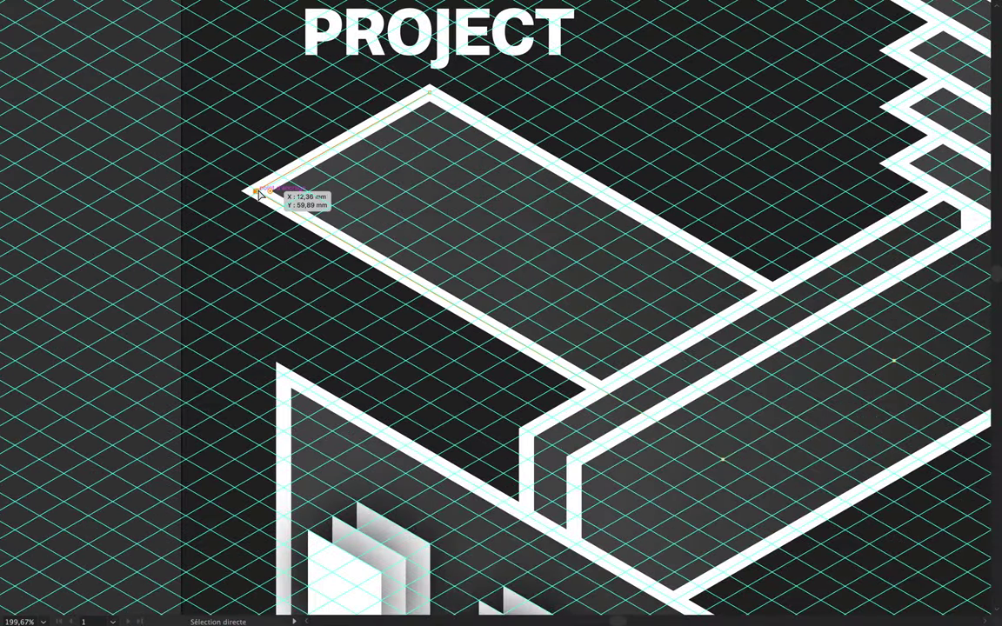
pyautogui.scroll(-5, 260, 195)
pyautogui.moveTo(344, 231); pyautogui.dragTo(343, 251)
pyautogui.press('F7')
pyautogui.scroll(-5, 908, 290)
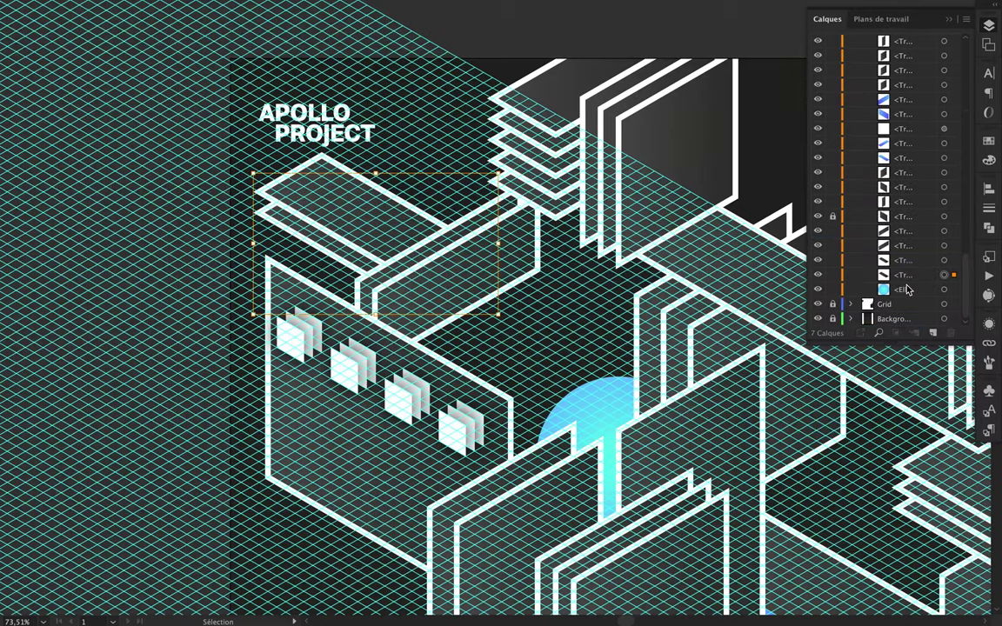
pyautogui.press('Tab')
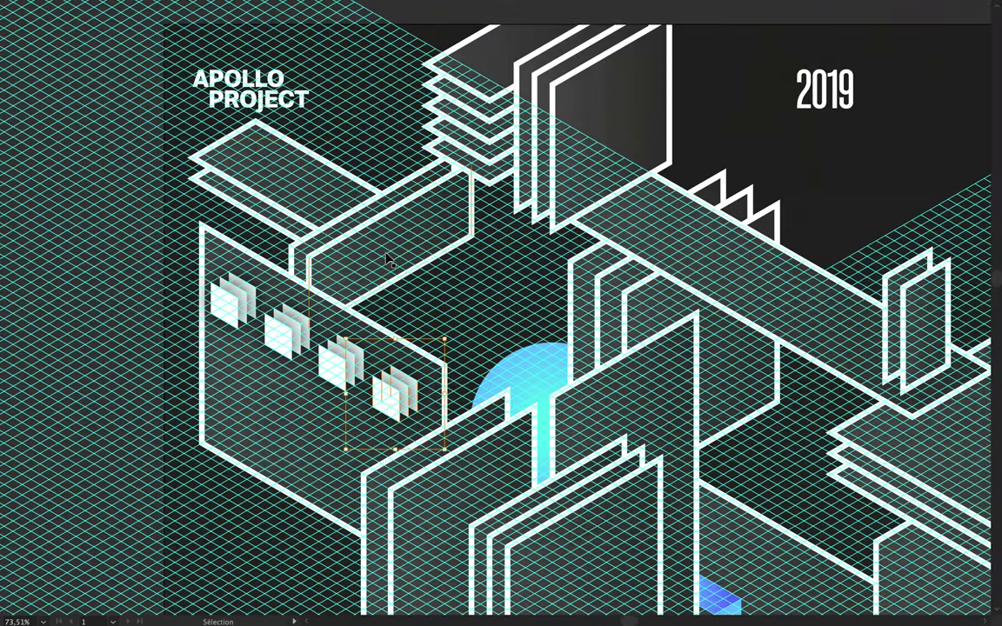
pyautogui.scroll(3, 389, 261)
pyautogui.press('p')
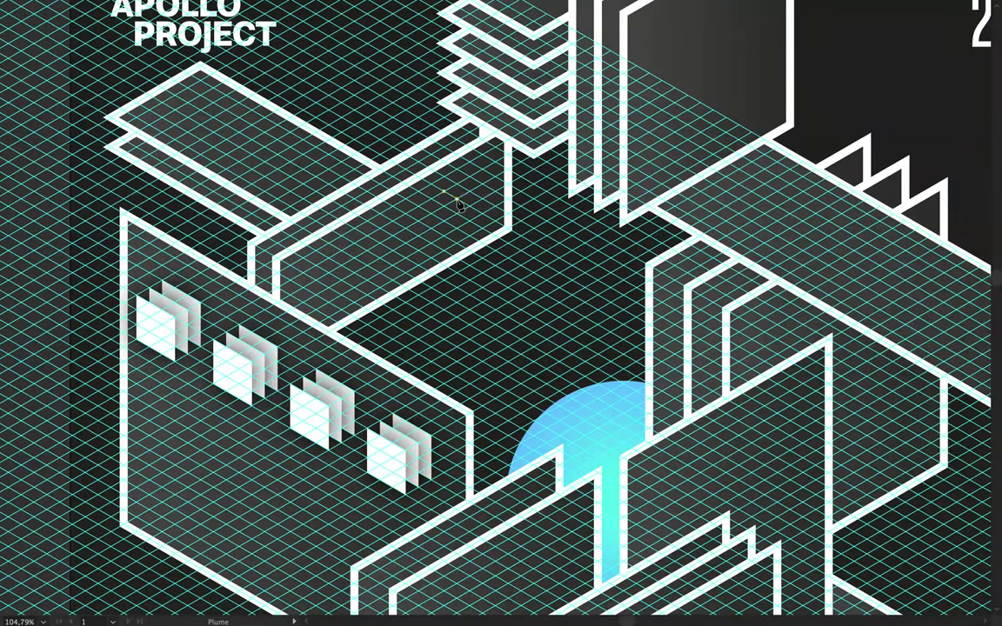
pyautogui.moveTo(456, 190); pyautogui.dragTo(458, 226)
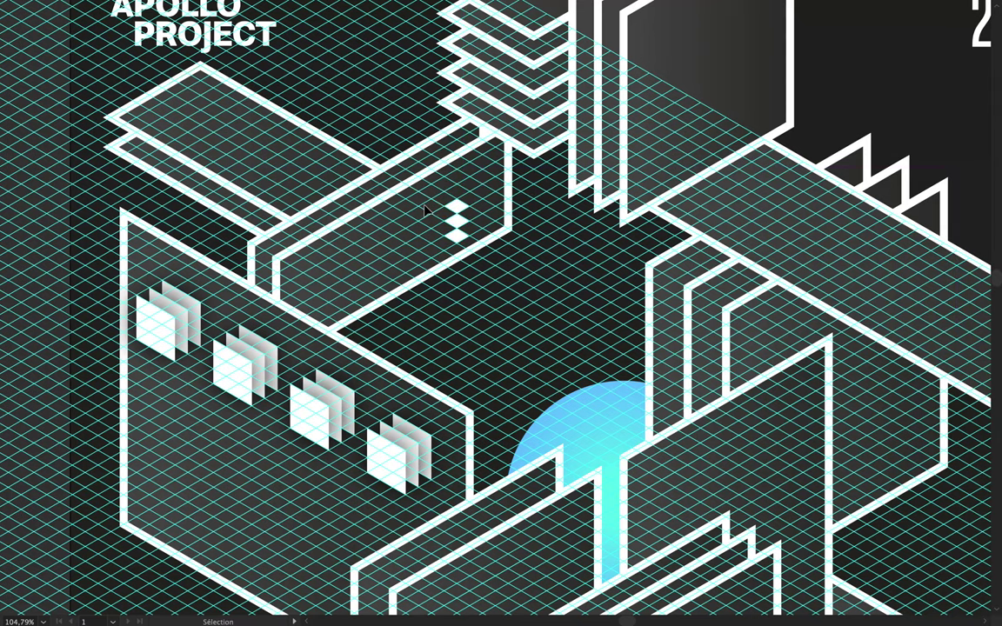
pyautogui.click(456, 218)
pyautogui.click(989, 24)
pyautogui.click(989, 324)
pyautogui.click(763, 525)
pyautogui.click(678, 498)
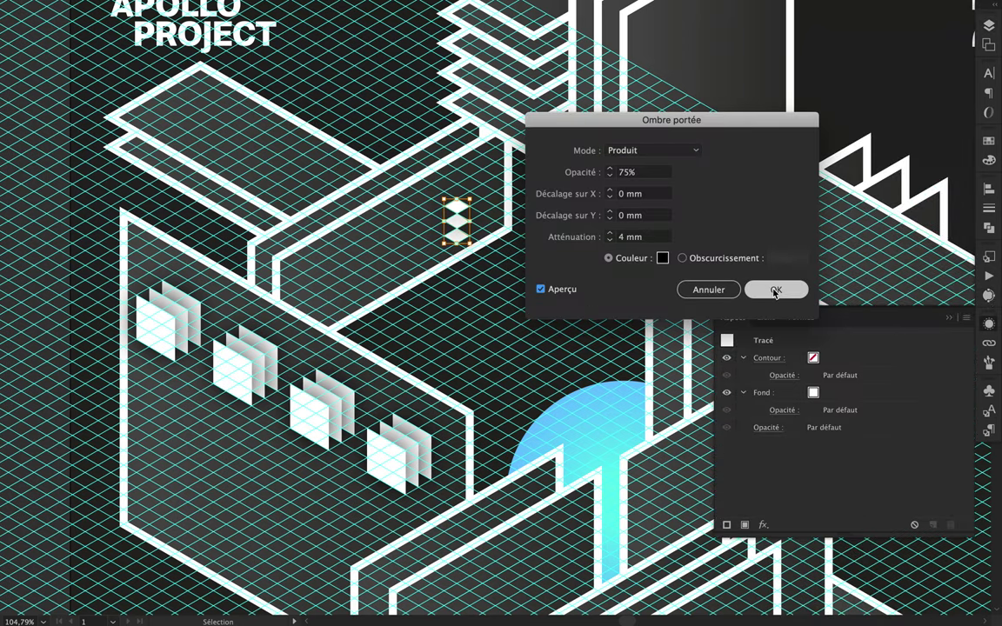
pyautogui.click(774, 293)
pyautogui.scroll(3, 513, 229)
pyautogui.click(406, 170)
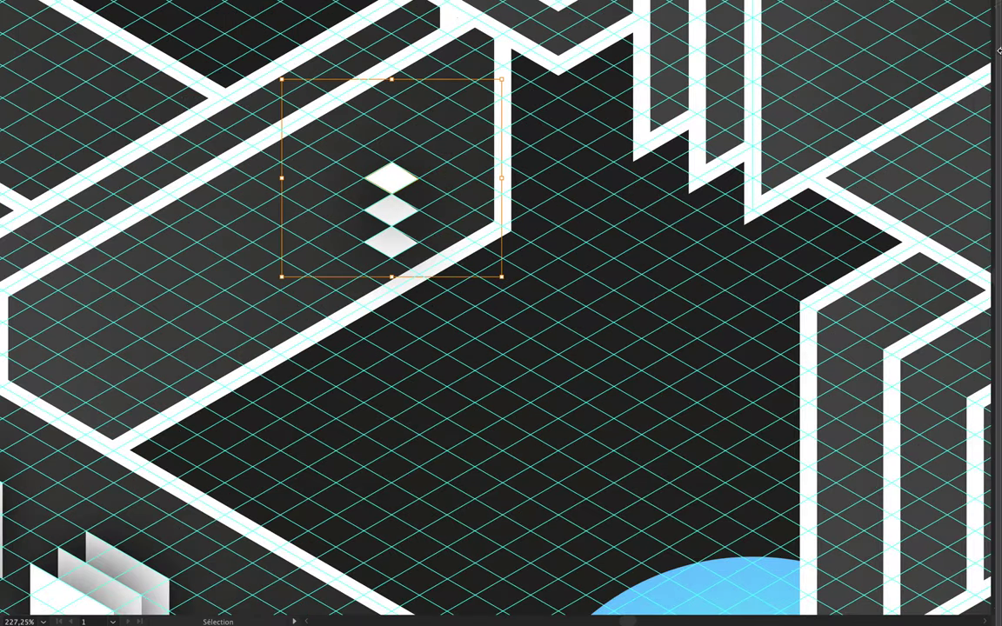
pyautogui.scroll(-5, 925, 185)
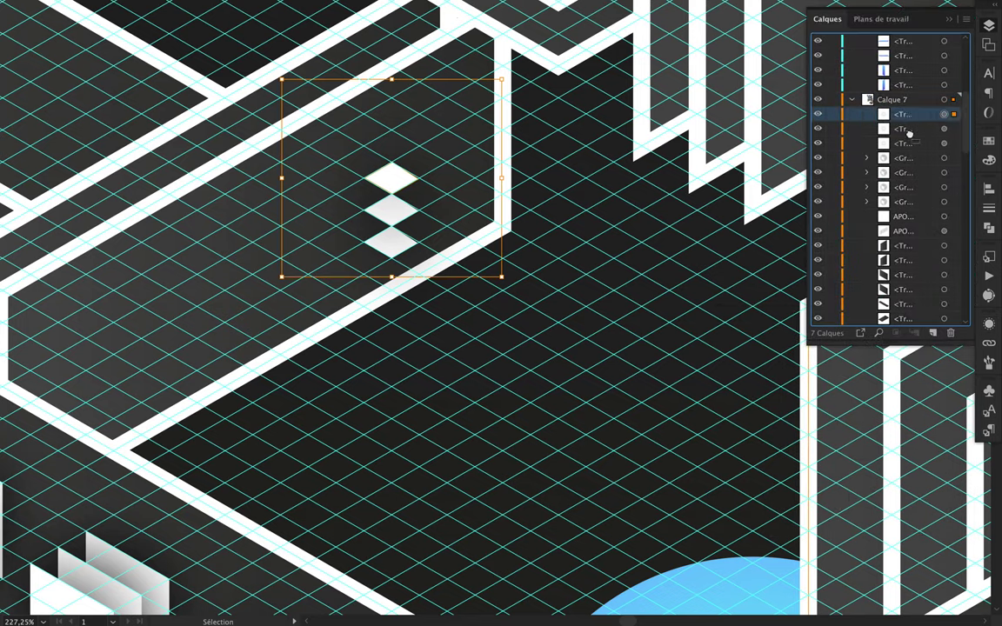
pyautogui.hotkey('ctrl', 'z')
pyautogui.hotkey('ctrl', 'z')
pyautogui.hotkey('ctrl', 'z')
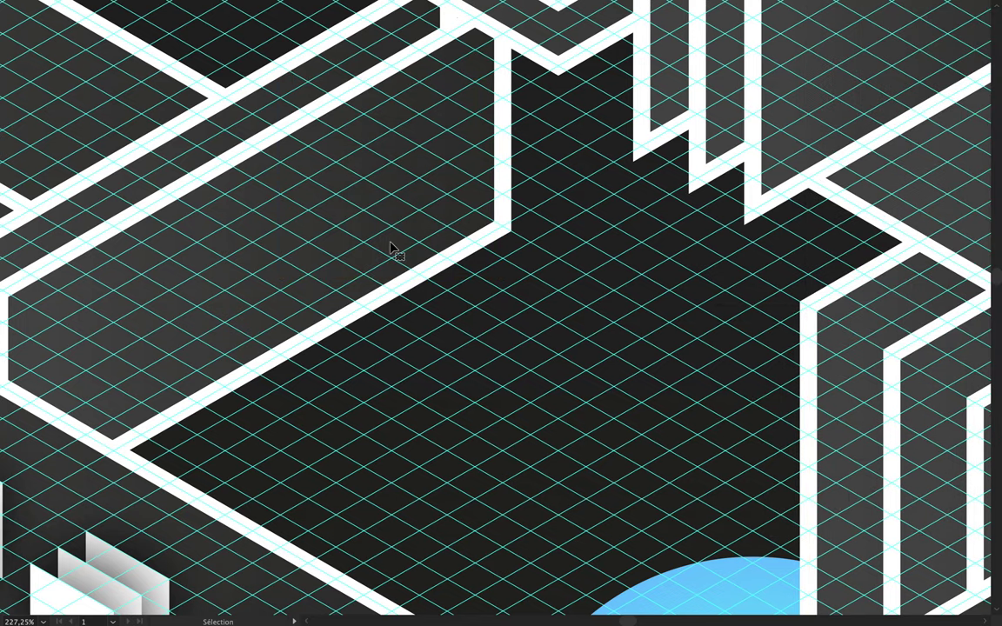
pyautogui.hotkey('ctrl', '0')
pyautogui.press('p')
pyautogui.click(300, 271)
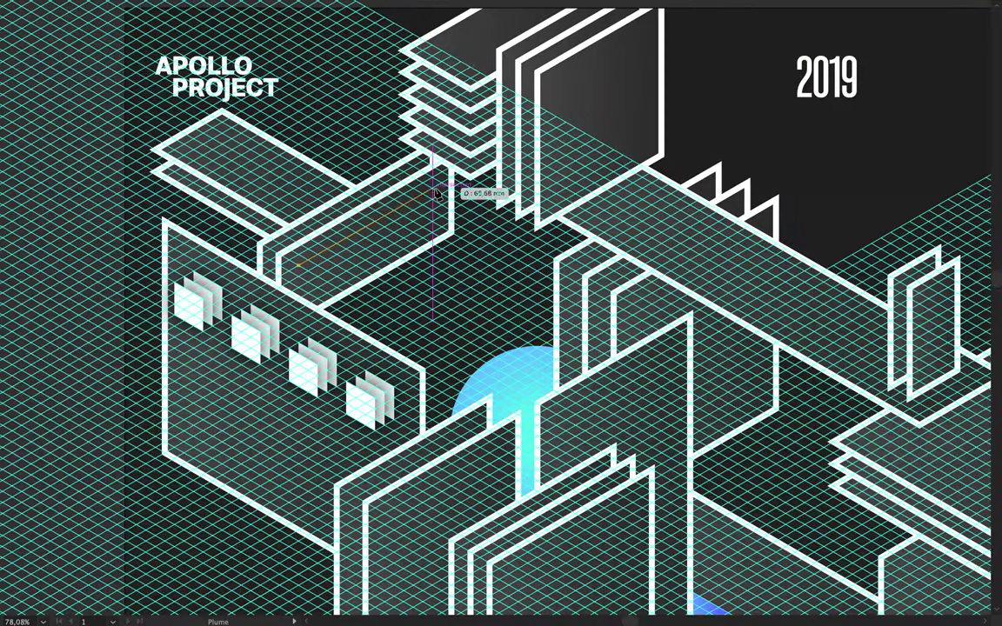
# - Close the band shape and angle a linear blue gradient across it
pyautogui.click(461, 207)
pyautogui.click(300, 271)
pyautogui.scroll(-2, 330, 287)
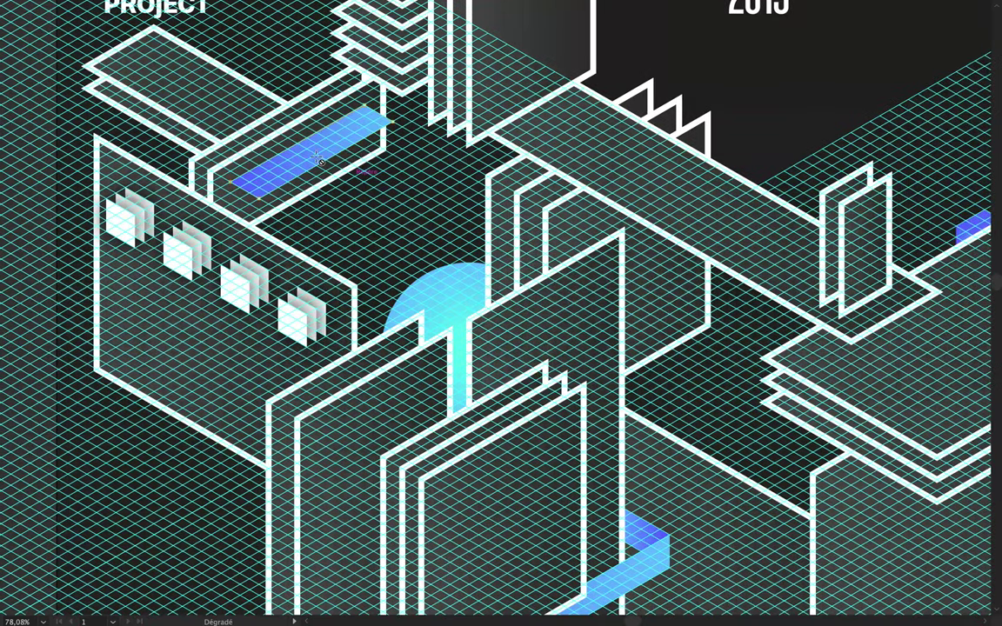
pyautogui.press('f')
pyautogui.moveTo(347, 219); pyautogui.dragTo(322, 275)
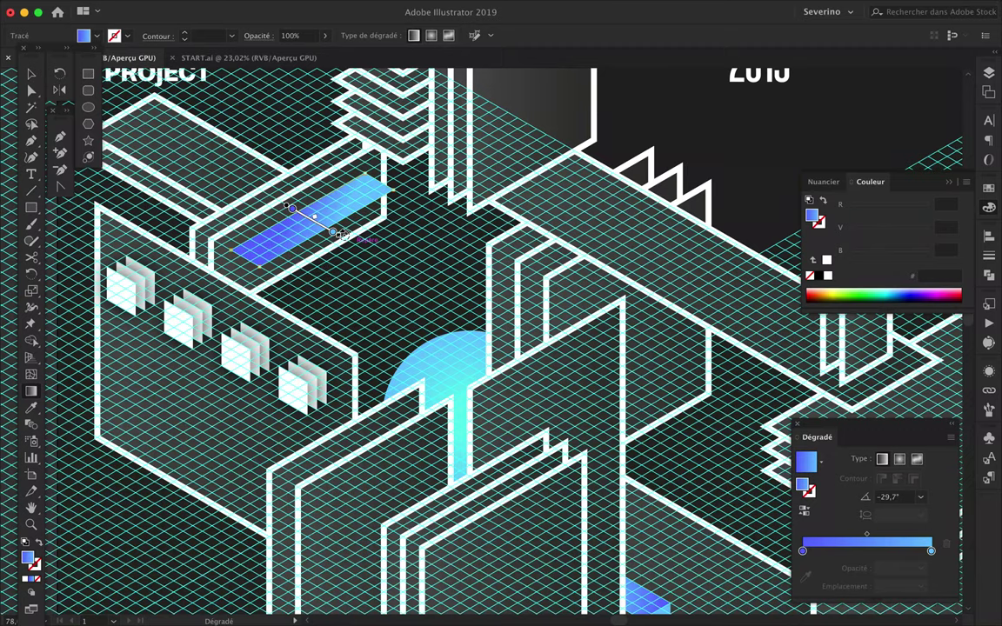
# - Move the blue gradient ribbon into the left building's long beam
pyautogui.press('v')
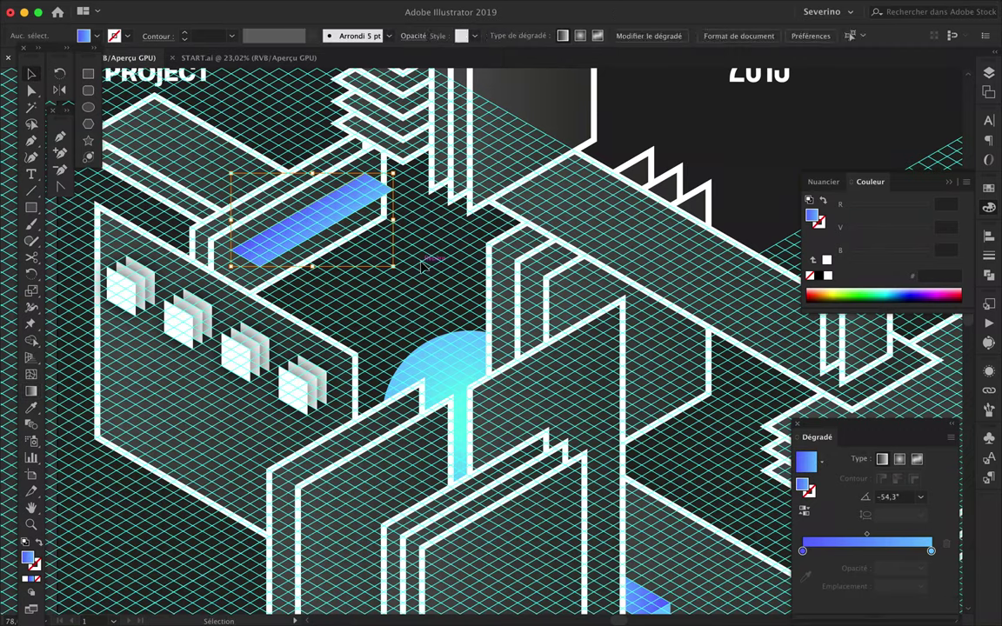
pyautogui.scroll(3, 331, 217)
pyautogui.press('F7')
pyautogui.scroll(2, 924, 218)
pyautogui.scroll(-5, 461, 324)
pyautogui.scroll(3, 462, 325)
pyautogui.scroll(3, 461, 326)
pyautogui.moveTo(435, 330)
pyautogui.mouseDown()
pyautogui.moveTo(446, 323)
pyautogui.moveTo(436, 313)
pyautogui.mouseUp()
# - Snap the ribbon's top and lower corners onto the isometric grid
pyautogui.press('a')
pyautogui.scroll(5, 432, 314)
pyautogui.scroll(-5, 678, 144)
pyautogui.scroll(3, 633, 171)
pyautogui.scroll(2, 633, 174)
pyautogui.moveTo(741, 118)
pyautogui.mouseDown()
pyautogui.moveTo(702, 106)
pyautogui.moveTo(749, 128)
pyautogui.mouseUp()
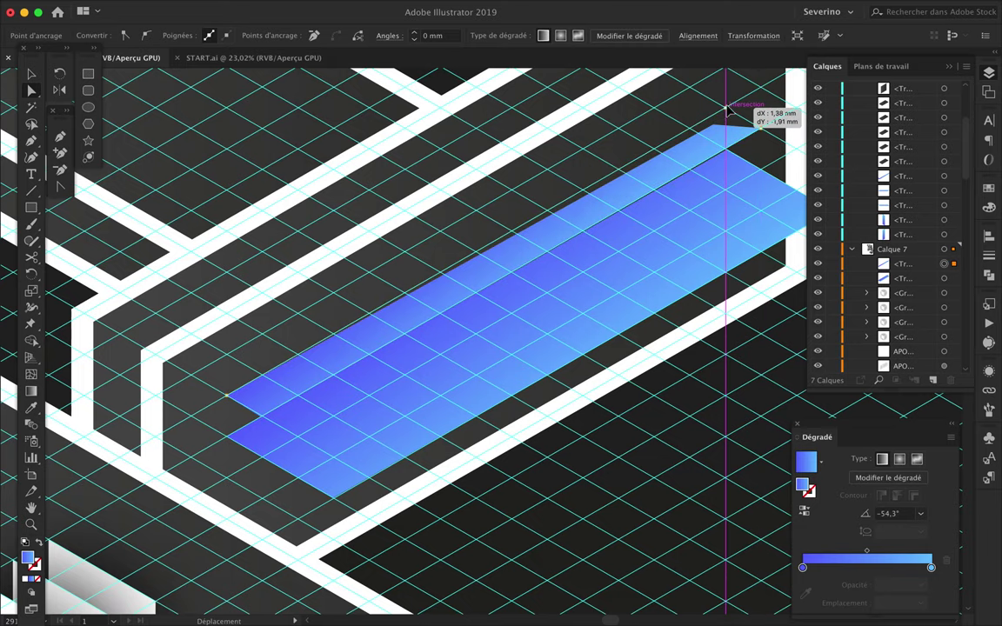
pyautogui.scroll(3, 432, 313)
pyautogui.moveTo(242, 423); pyautogui.dragTo(209, 457)
# - Fine-tune the ribbon's lower corner and reposition it inside the beam
pyautogui.scroll(2, 282, 463)
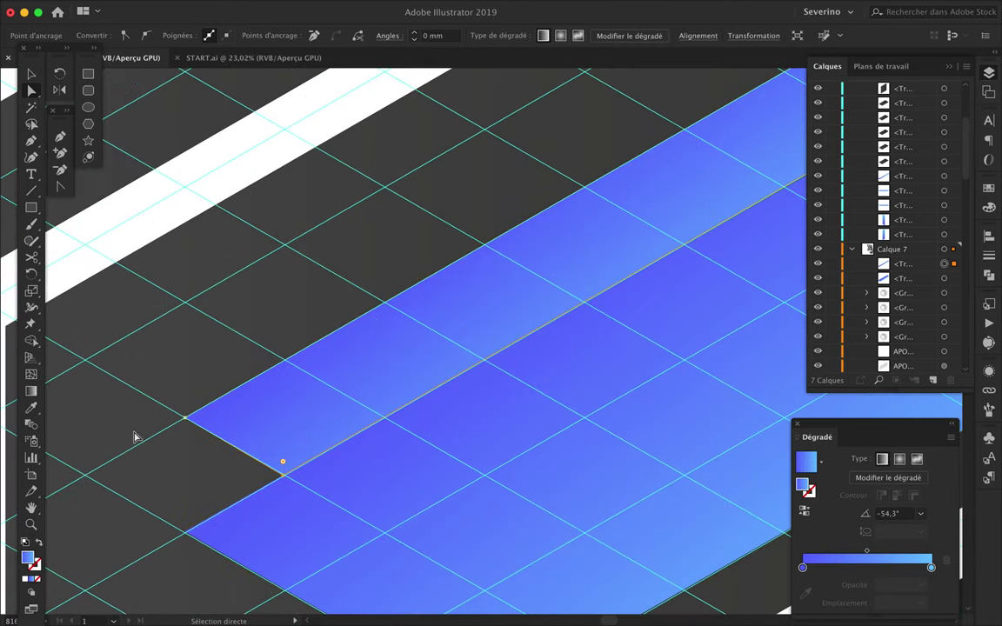
pyautogui.scroll(2, 357, 533)
pyautogui.scroll(2, 318, 474)
pyautogui.scroll(2, 315, 502)
pyautogui.moveTo(315, 501); pyautogui.dragTo(325, 496)
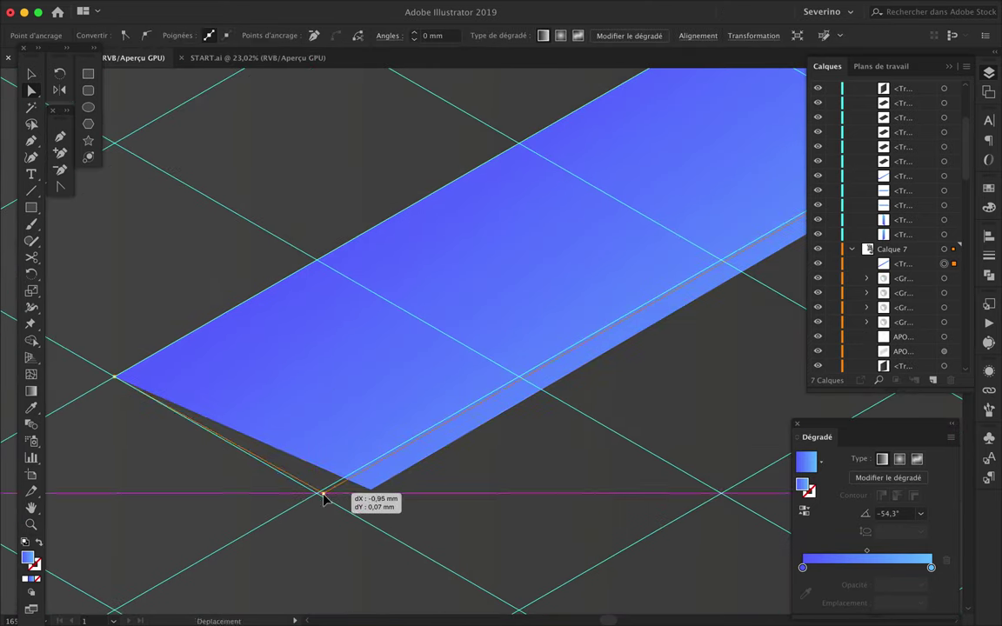
pyautogui.scroll(-3, 488, 497)
pyautogui.scroll(-2, 557, 458)
pyautogui.moveTo(557, 459); pyautogui.dragTo(533, 475)
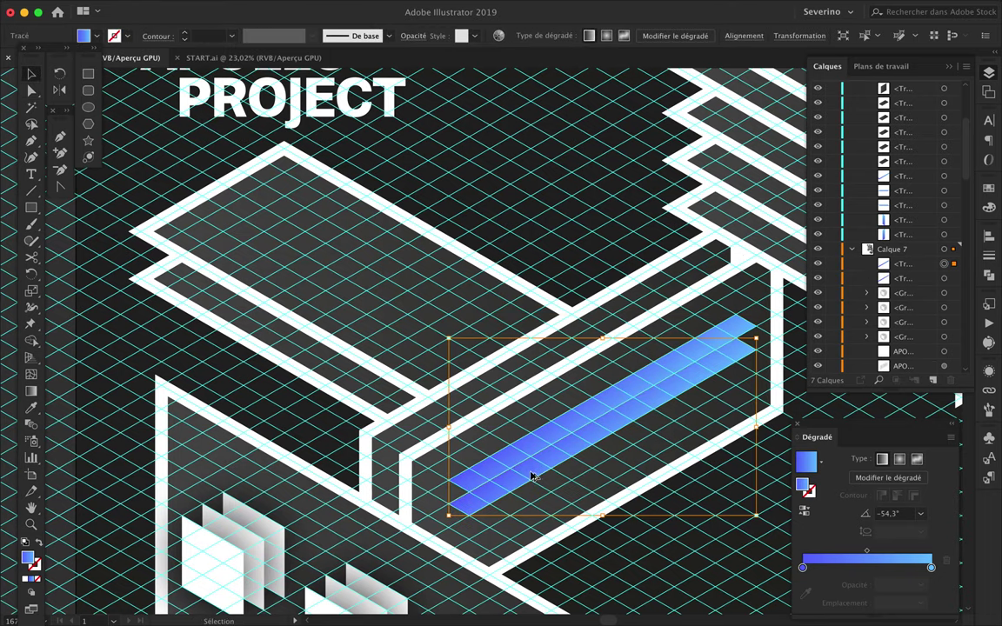
pyautogui.click(735, 501)
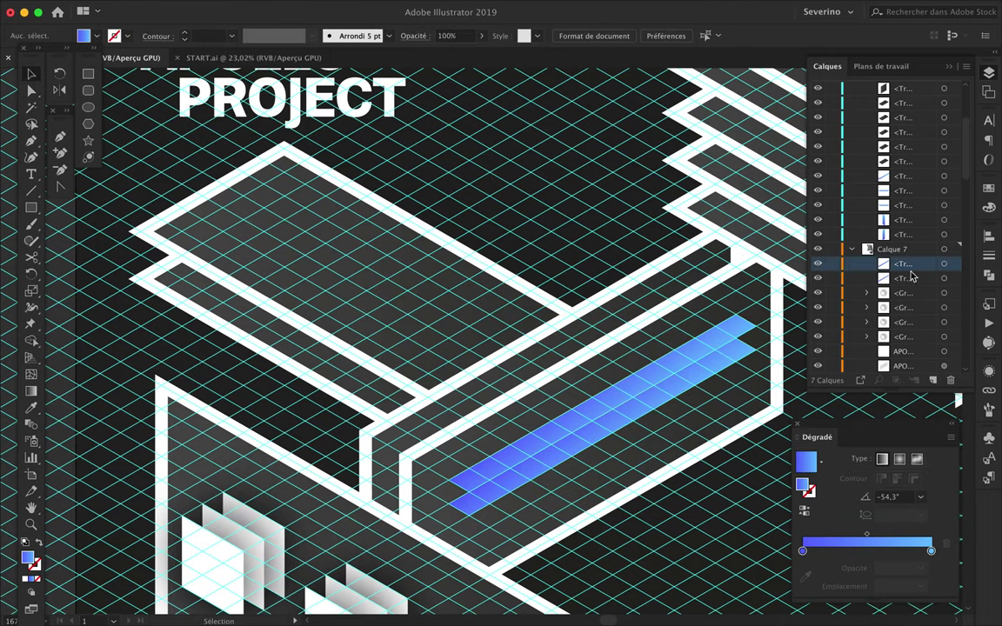
# - Set the selected APOLLO text's font style to Regular
pyautogui.scroll(-5, 488, 447)
pyautogui.click(463, 548)
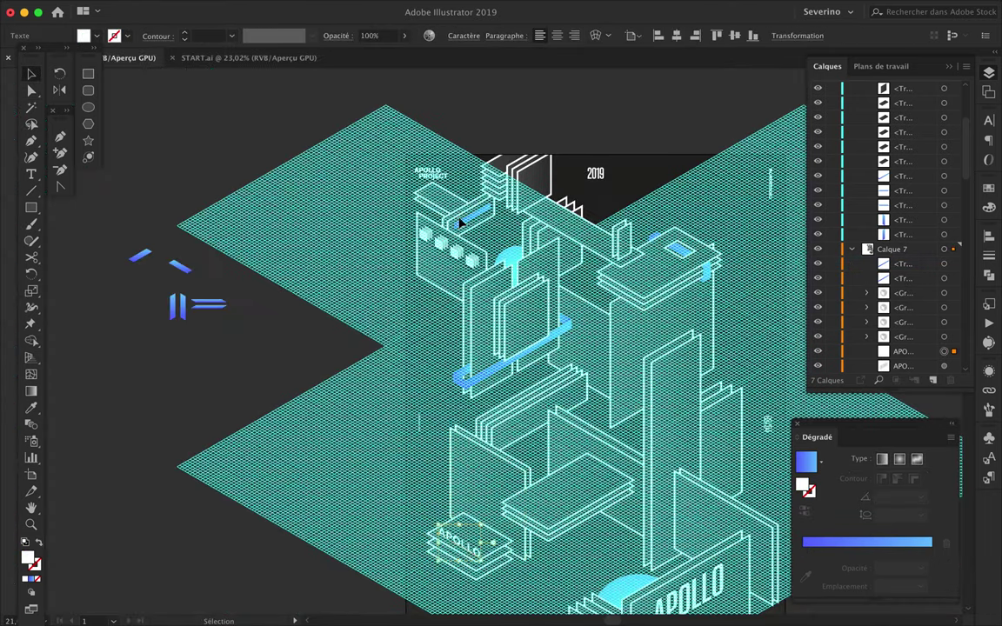
pyautogui.scroll(5, 458, 209)
pyautogui.click(989, 120)
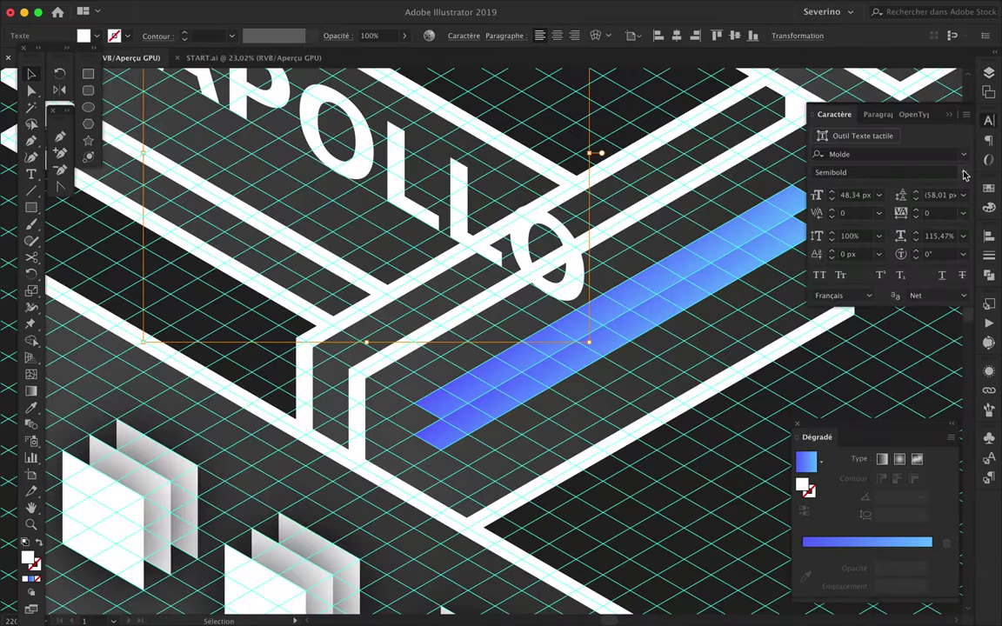
pyautogui.click(888, 172)
pyautogui.click(840, 483)
# - Edit the slab label to read 365° and preview the poster without panels
pyautogui.doubleClick(207, 236)
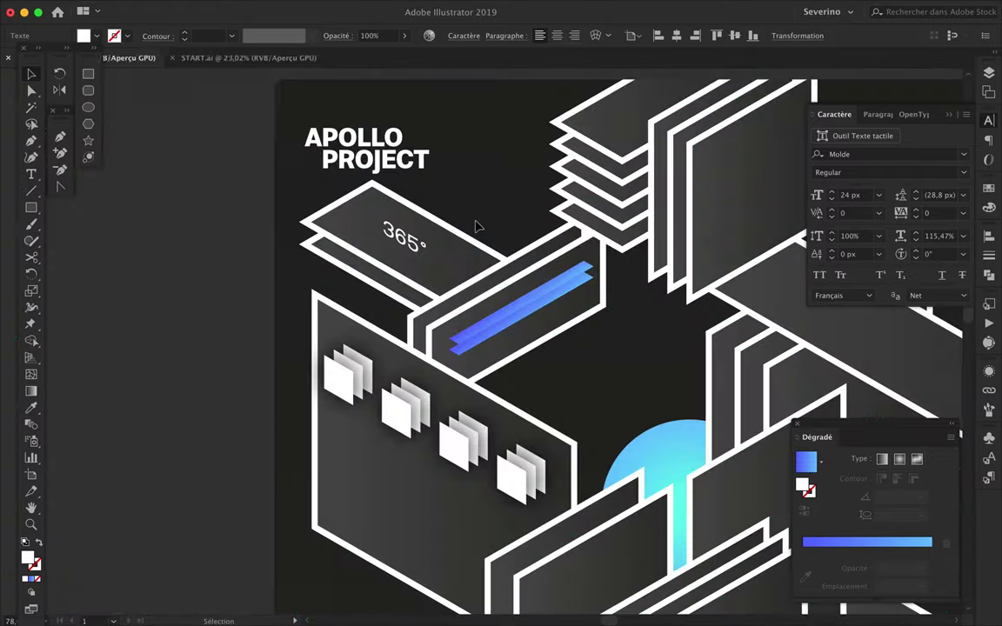
pyautogui.press('Tab')
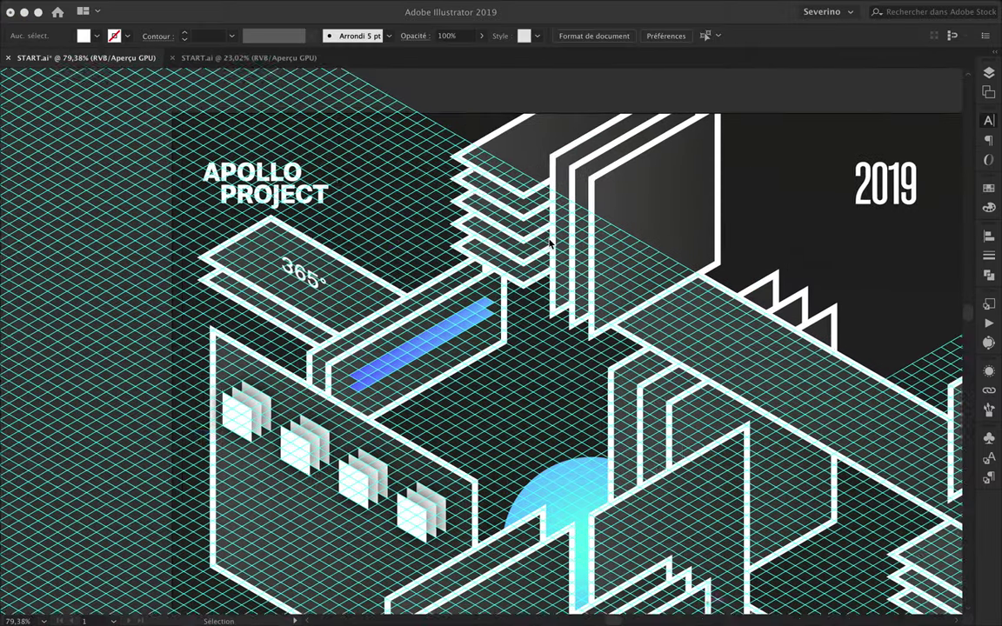
pyautogui.scroll(2, 550, 243)
pyautogui.scroll(2, 550, 243)
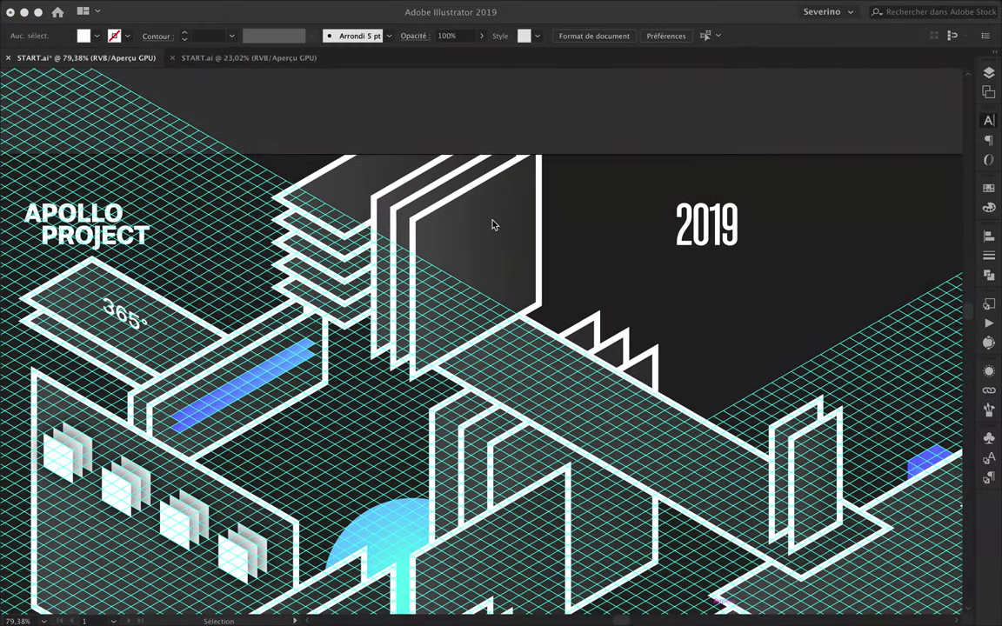
pyautogui.press('Tab')
pyautogui.scroll(2, 481, 340)
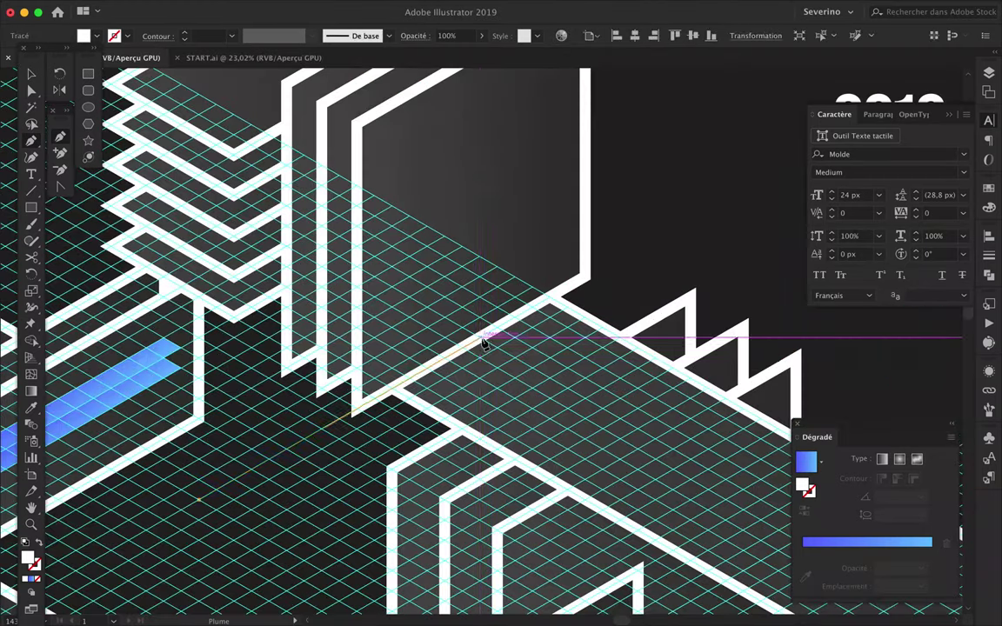
# - Pen-draw a white-outlined parallelogram panel and move it onto the tall tower
pyautogui.click(481, 340)
pyautogui.click(626, 404)
pyautogui.scroll(1, 587, 403)
pyautogui.click(418, 496)
pyautogui.scroll(-2, 609, 157)
pyautogui.moveTo(477, 422)
pyautogui.mouseDown()
pyautogui.moveTo(564, 282)
pyautogui.moveTo(694, 217)
pyautogui.mouseUp()
pyautogui.scroll(2, 573, 287)
# - Move the parallelogram into Calque 6 and shift it higher up the tower
pyautogui.press('F7')
pyautogui.moveTo(907, 97); pyautogui.dragTo(904, 144)
pyautogui.moveTo(785, 210); pyautogui.dragTo(677, 273)
pyautogui.moveTo(543, 296); pyautogui.dragTo(544, 259)
# - Stretch the parallelogram by dragging its top anchor with Direct Selection, then pick a path in Layers
pyautogui.press('a')
pyautogui.moveTo(591, 167); pyautogui.dragTo(686, 114)
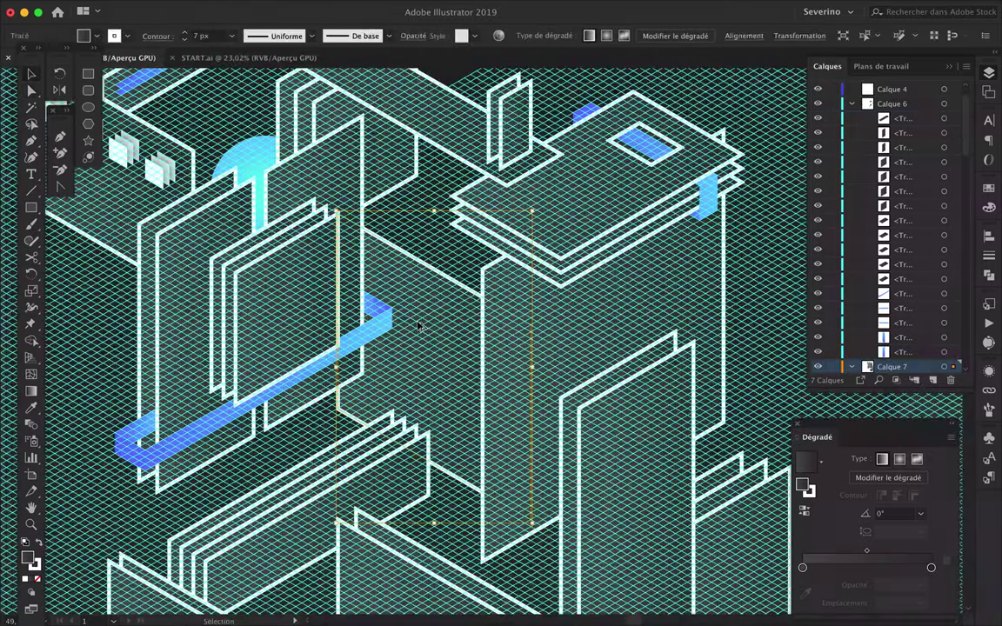
pyautogui.moveTo(430, 320); pyautogui.dragTo(442, 311)
pyautogui.scroll(-8, 935, 185)
pyautogui.scroll(-5, 920, 217)
pyautogui.click(921, 224)
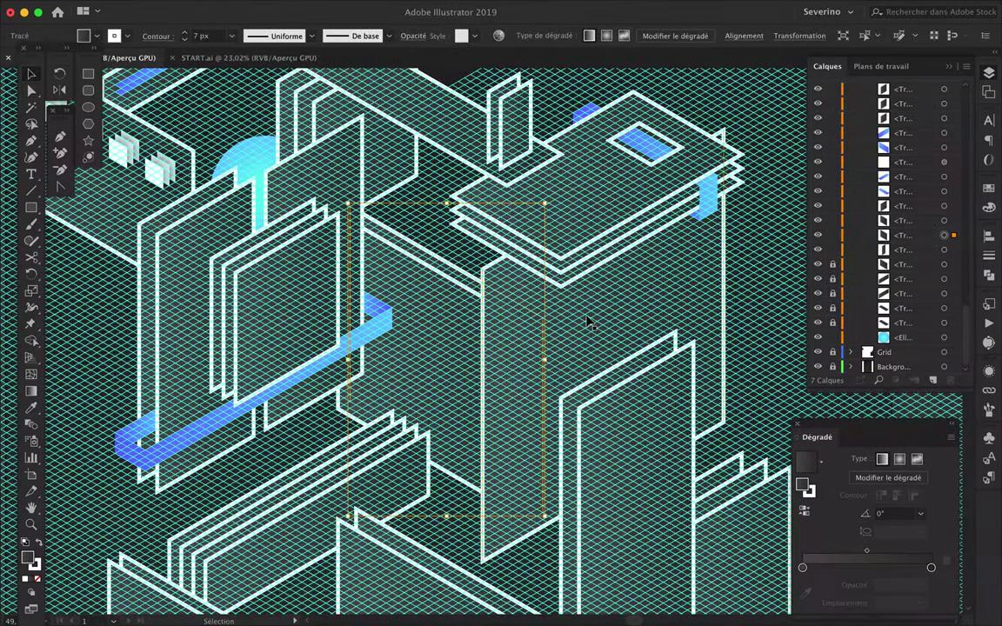
pyautogui.scroll(-3, 588, 322)
pyautogui.scroll(-3, 588, 322)
pyautogui.scroll(3, 570, 167)
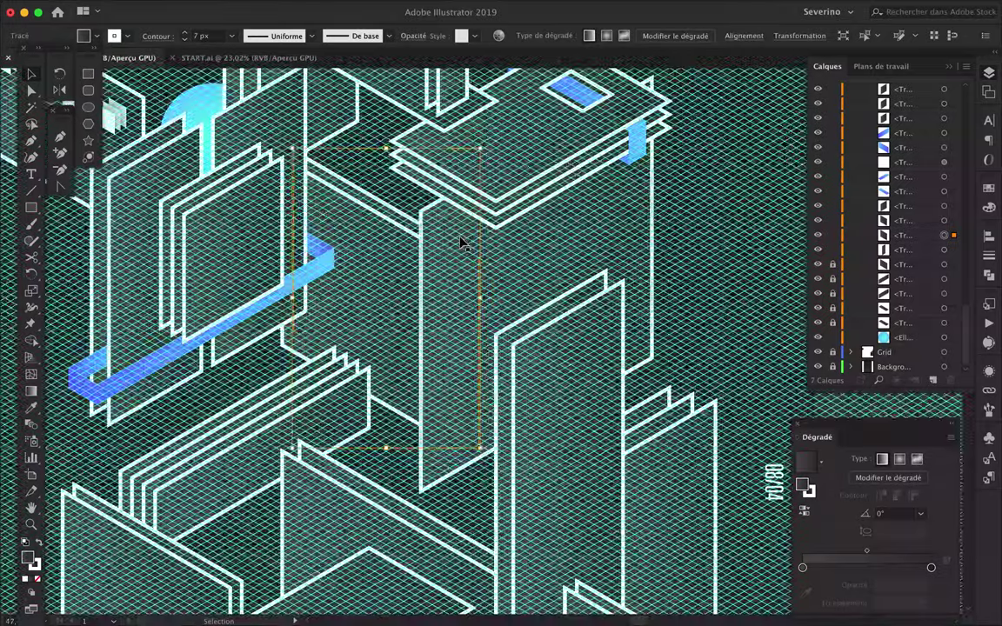
pyautogui.scroll(3, 463, 239)
# - Pen-draw a V-shaped edge at the tower top and adjust one of its corners
pyautogui.press('p')
pyautogui.click(513, 250)
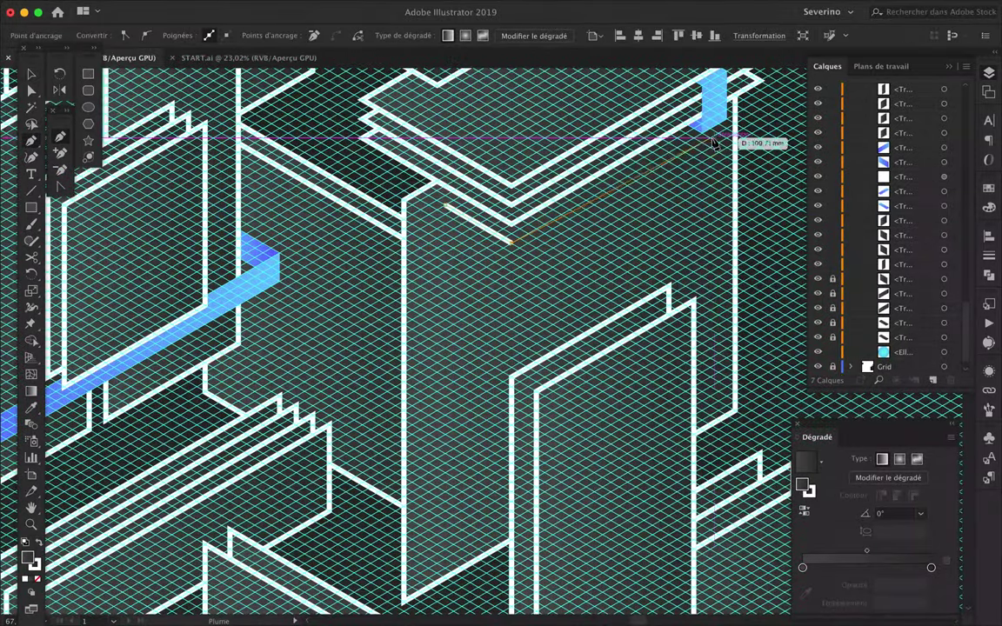
pyautogui.scroll(3, 709, 137)
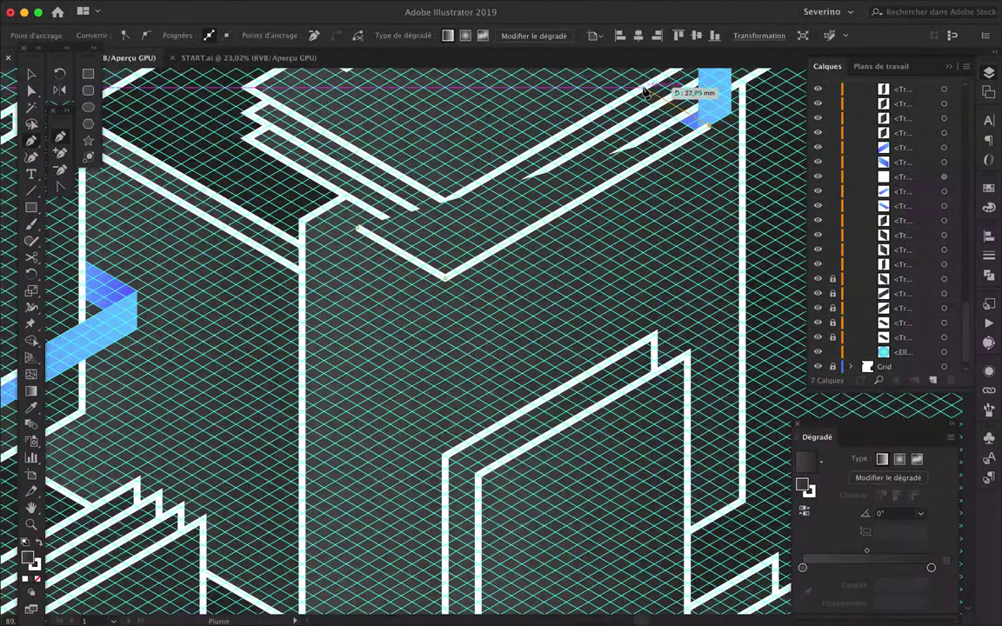
pyautogui.scroll(3, 678, 163)
pyautogui.moveTo(648, 148); pyautogui.dragTo(629, 159)
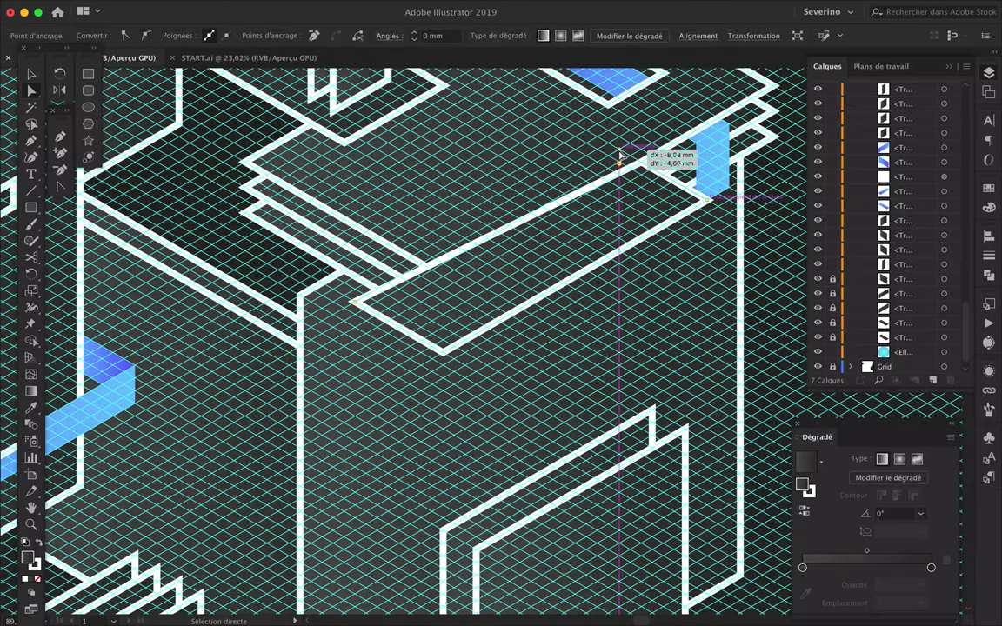
pyautogui.press('v')
# - Lower Calque 7 paths in the stacking order and shift the V-shaped path down-left
pyautogui.scroll(-1, 864, 199)
pyautogui.click(903, 193)
pyautogui.moveTo(921, 323)
pyautogui.mouseDown()
pyautogui.moveTo(900, 343)
pyautogui.moveTo(905, 315)
pyautogui.mouseUp()
pyautogui.click(375, 294)
pyautogui.moveTo(514, 306); pyautogui.dragTo(502, 363)
pyautogui.moveTo(913, 328); pyautogui.dragTo(910, 327)
pyautogui.scroll(-3, 477, 357)
pyautogui.scroll(-2, 487, 365)
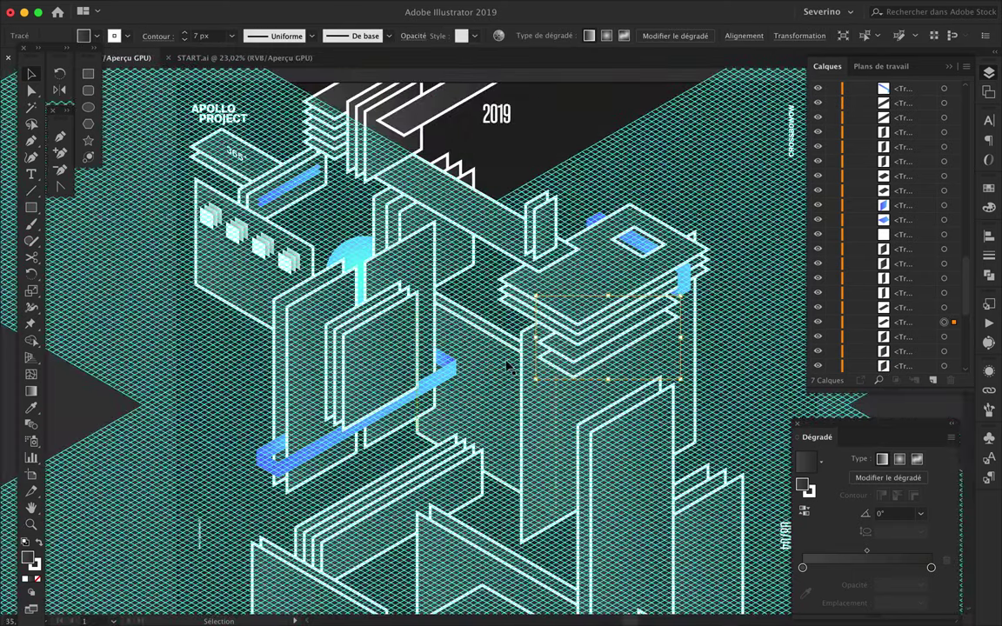
# - Pen-draw a door-shaped outline at the stair corner and make its left edge vertical
pyautogui.scroll(2, 514, 380)
pyautogui.scroll(2, 487, 418)
pyautogui.scroll(2, 436, 487)
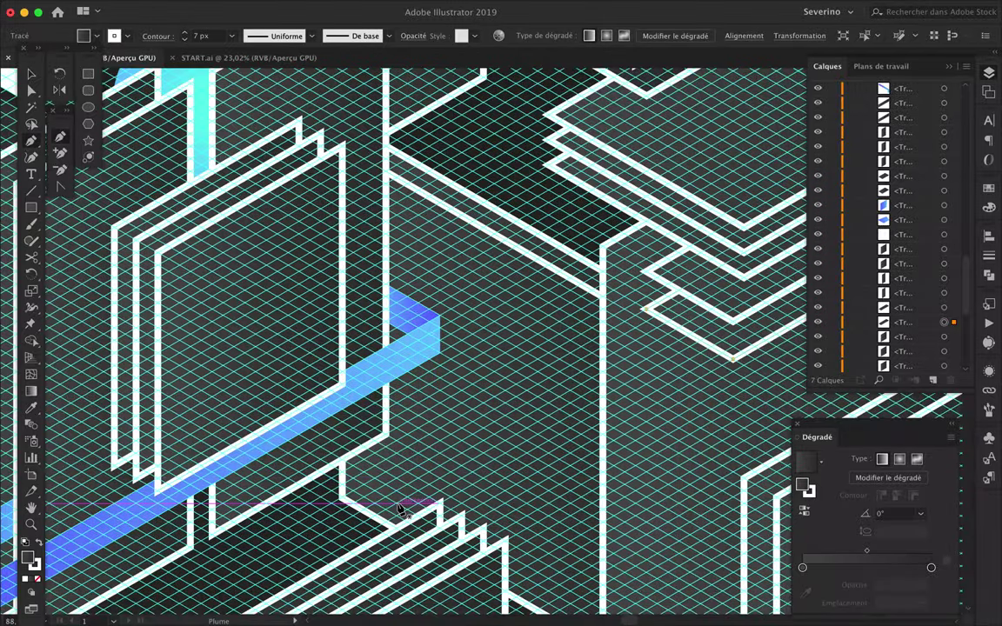
pyautogui.click(528, 581)
pyautogui.click(528, 331)
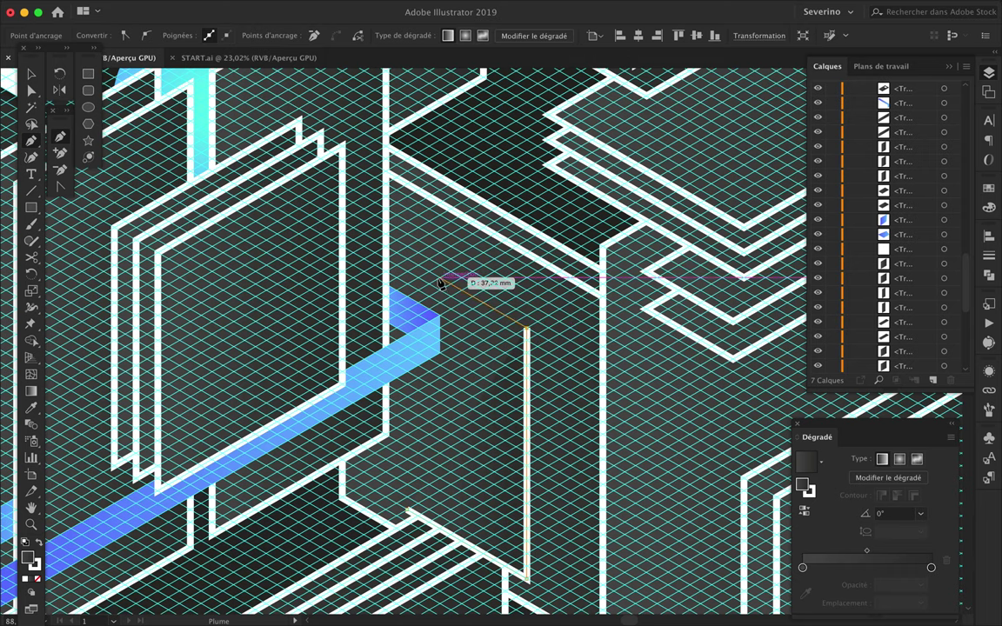
pyautogui.click(406, 509)
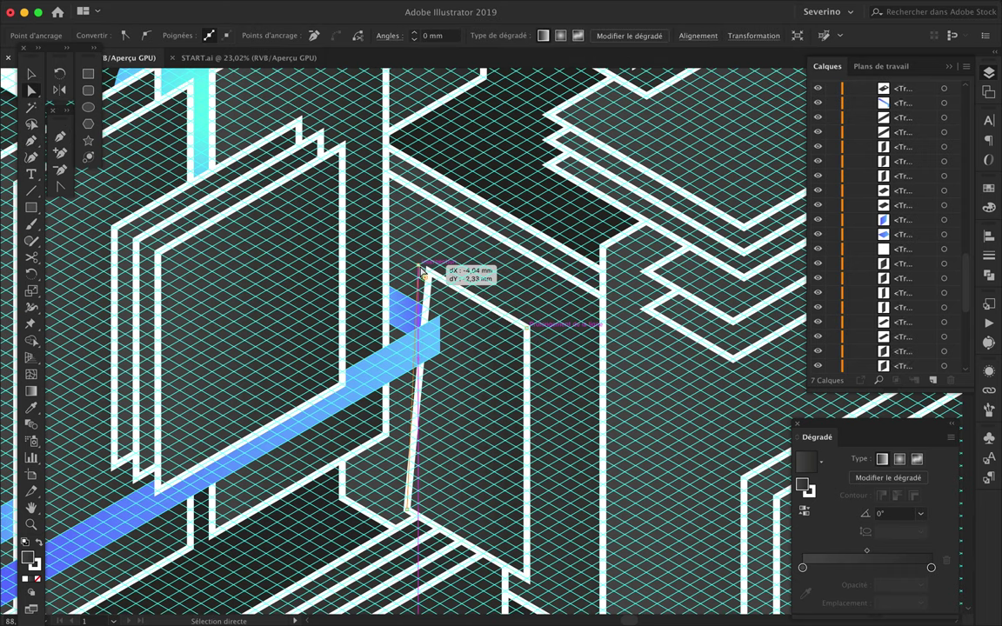
pyautogui.moveTo(421, 271); pyautogui.dragTo(406, 258)
# - Move the door outline behind neighbouring shapes in the Layers panel and select it
pyautogui.moveTo(875, 235)
pyautogui.mouseDown()
pyautogui.moveTo(913, 344)
pyautogui.moveTo(901, 329)
pyautogui.moveTo(905, 236)
pyautogui.mouseUp()
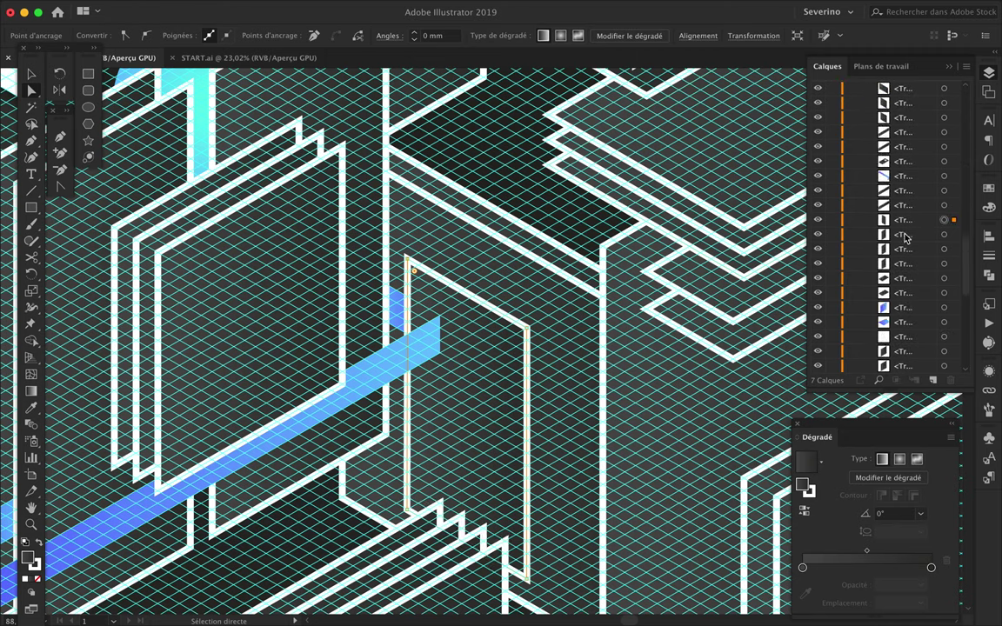
pyautogui.moveTo(905, 301); pyautogui.dragTo(905, 341)
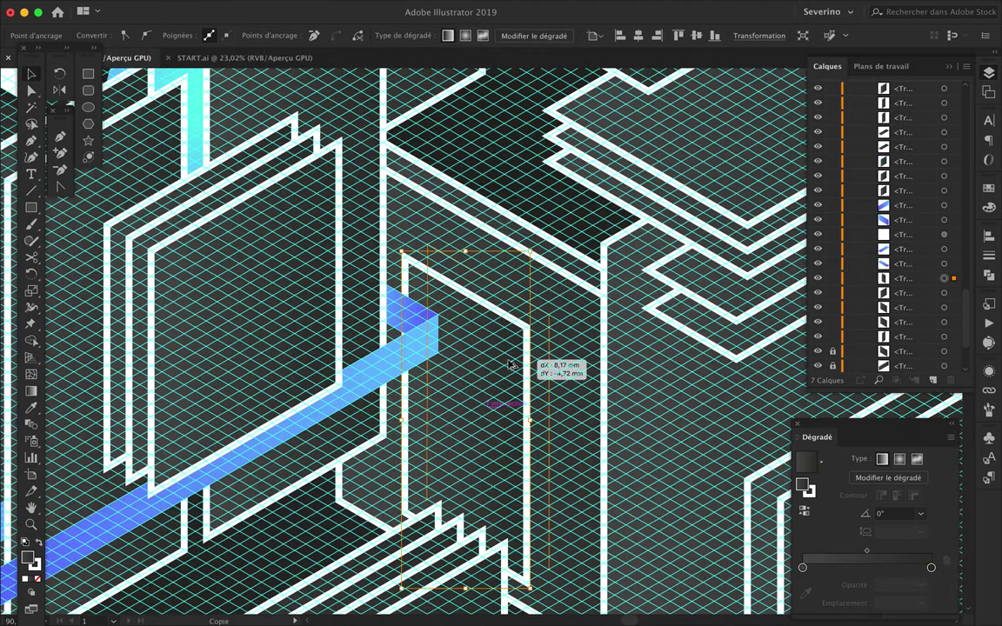
pyautogui.press('v')
pyautogui.click(511, 369)
pyautogui.scroll(2, 522, 304)
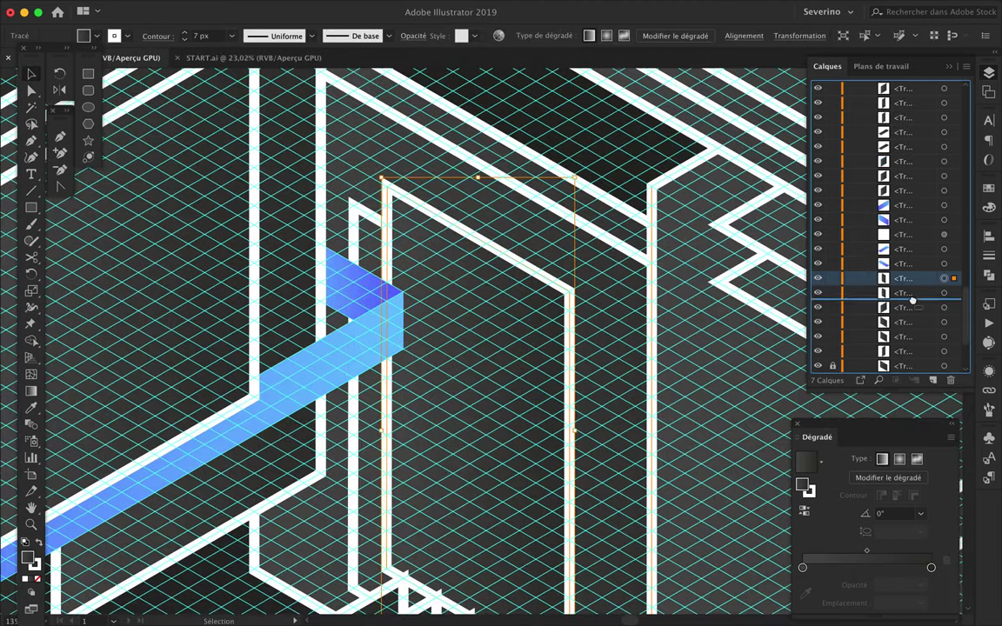
pyautogui.scroll(2, 522, 266)
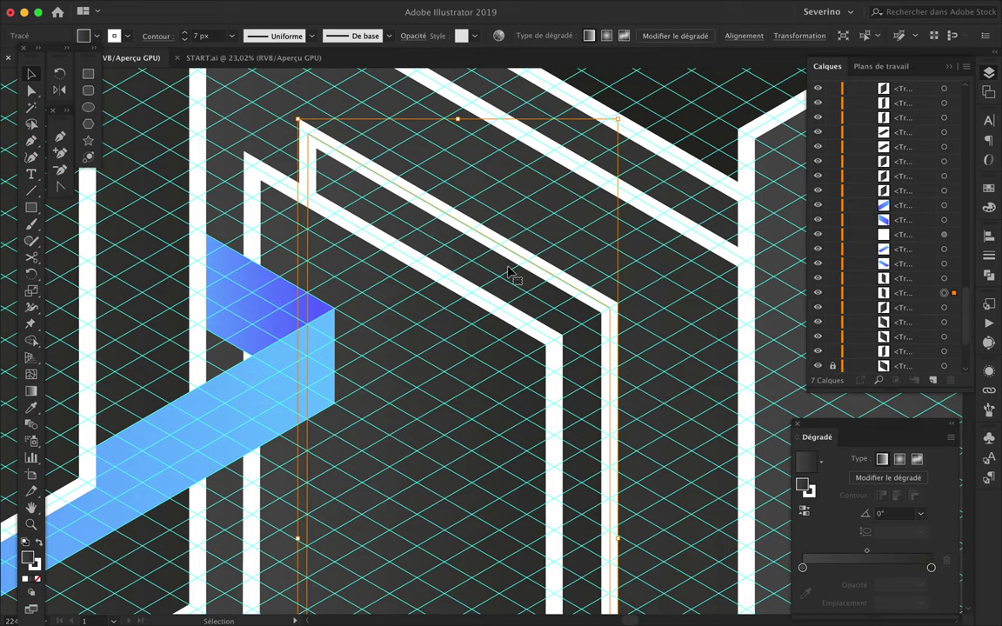
pyautogui.scroll(-2, 503, 218)
pyautogui.scroll(-4, 429, 220)
pyautogui.scroll(2, 298, 211)
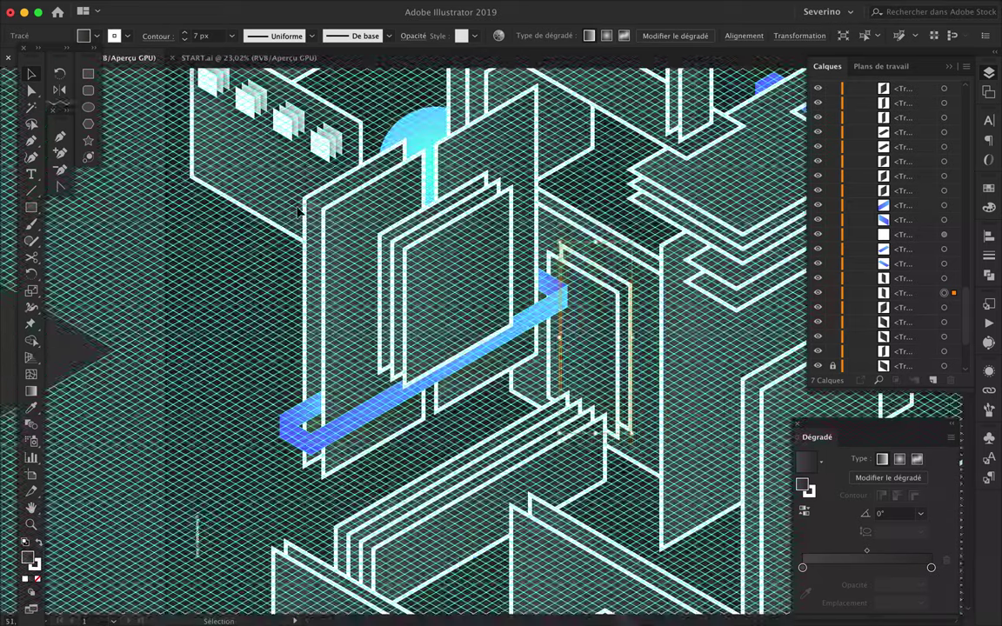
pyautogui.scroll(2, 298, 211)
# - Draw a short crossbar on the left panel and place a copy just below it
pyautogui.press('p')
pyautogui.click(360, 248)
pyautogui.moveTo(270, 296); pyautogui.dragTo(272, 324)
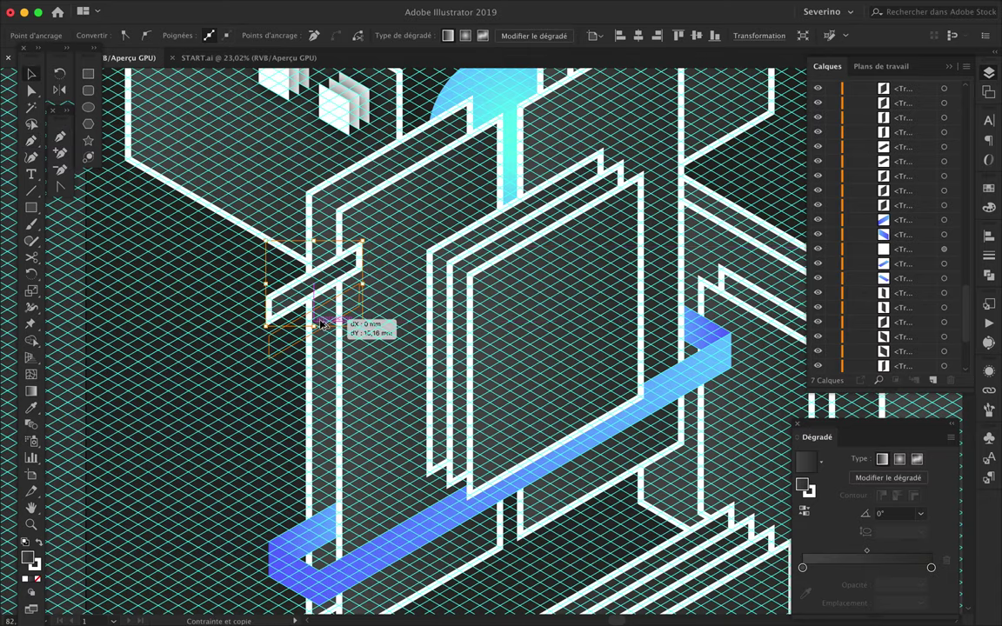
pyautogui.moveTo(321, 323); pyautogui.dragTo(322, 331)
pyautogui.moveTo(323, 371); pyautogui.dragTo(324, 373)
pyautogui.scroll(-5, 197, 392)
pyautogui.scroll(-3, 195, 396)
pyautogui.scroll(3, 470, 353)
pyautogui.scroll(3, 470, 352)
pyautogui.scroll(3, 470, 353)
# - Pen-draw a square under APOLLO, swap its white outline to white fill, and position it
pyautogui.press('p')
pyautogui.scroll(2, 337, 455)
pyautogui.click(337, 449)
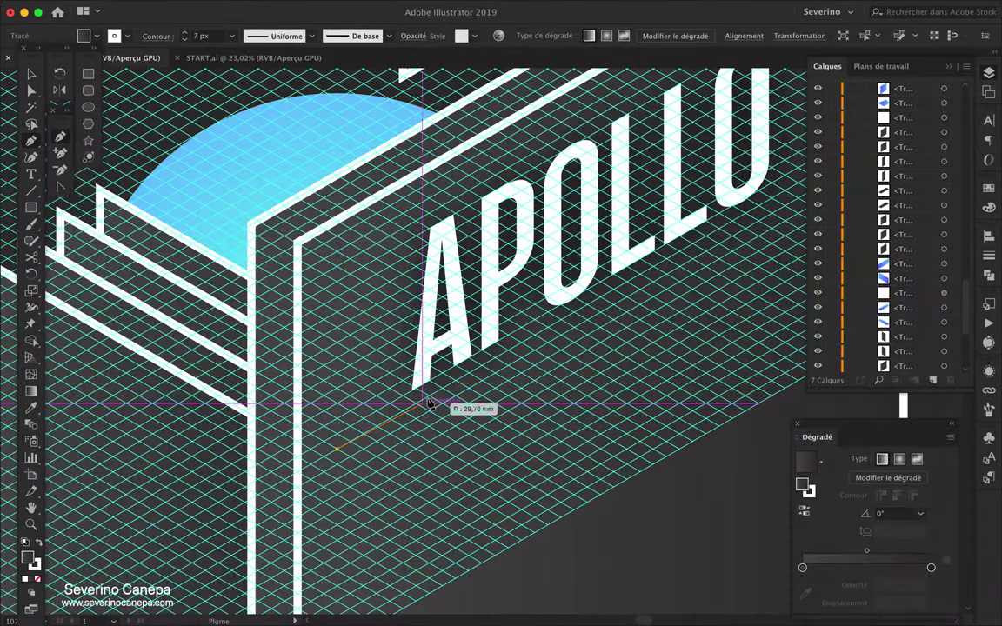
pyautogui.click(428, 398)
pyautogui.click(430, 492)
pyautogui.click(337, 540)
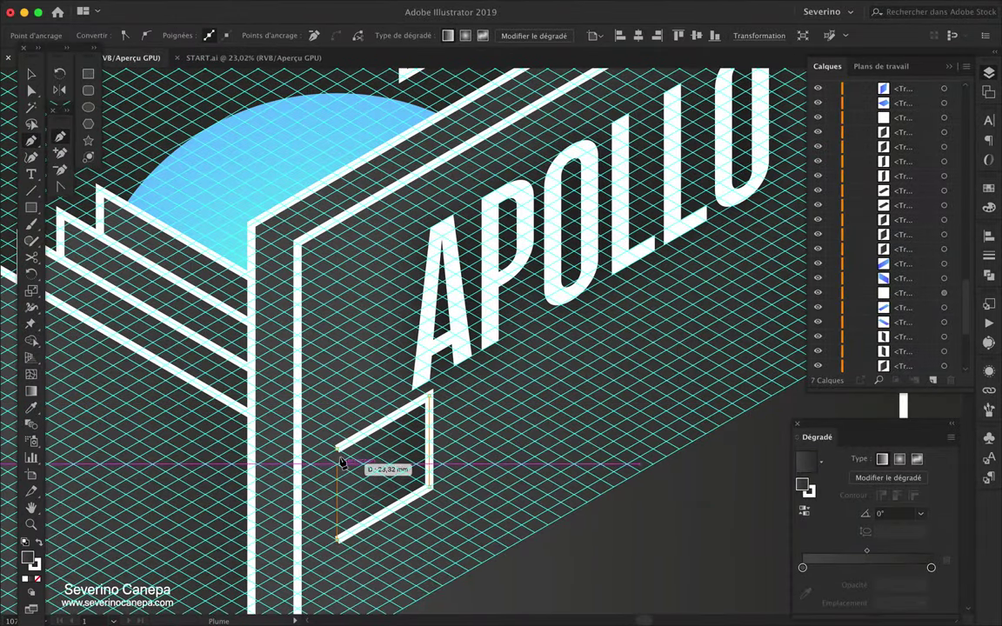
pyautogui.scroll(-2, 401, 514)
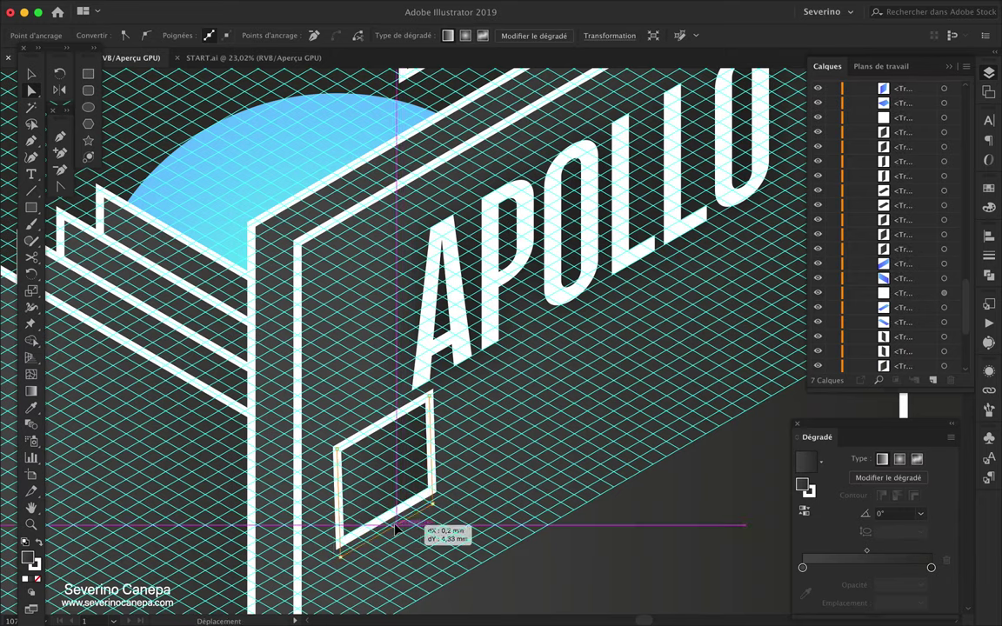
pyautogui.scroll(-3, 396, 529)
pyautogui.click(38, 543)
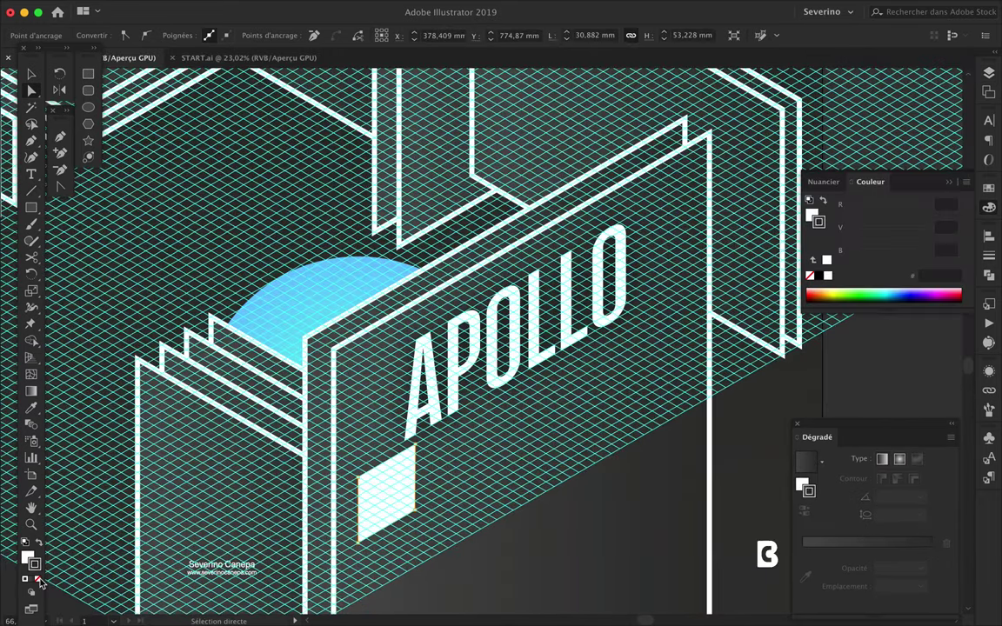
pyautogui.scroll(2, 397, 517)
pyautogui.scroll(3, 387, 509)
pyautogui.moveTo(387, 507); pyautogui.dragTo(415, 525)
pyautogui.scroll(-3, 384, 503)
# - Drop copies of the white square to build a stack and select the square group
pyautogui.click(523, 527)
pyautogui.click(528, 467)
pyautogui.click(409, 497)
pyautogui.click(441, 403)
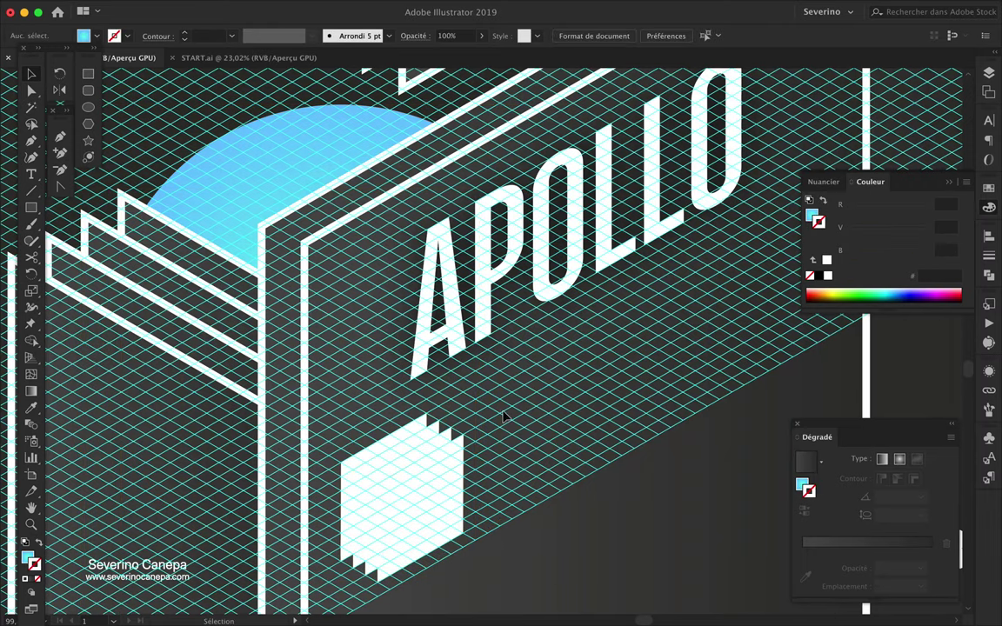
pyautogui.click(442, 470)
pyautogui.click(415, 503)
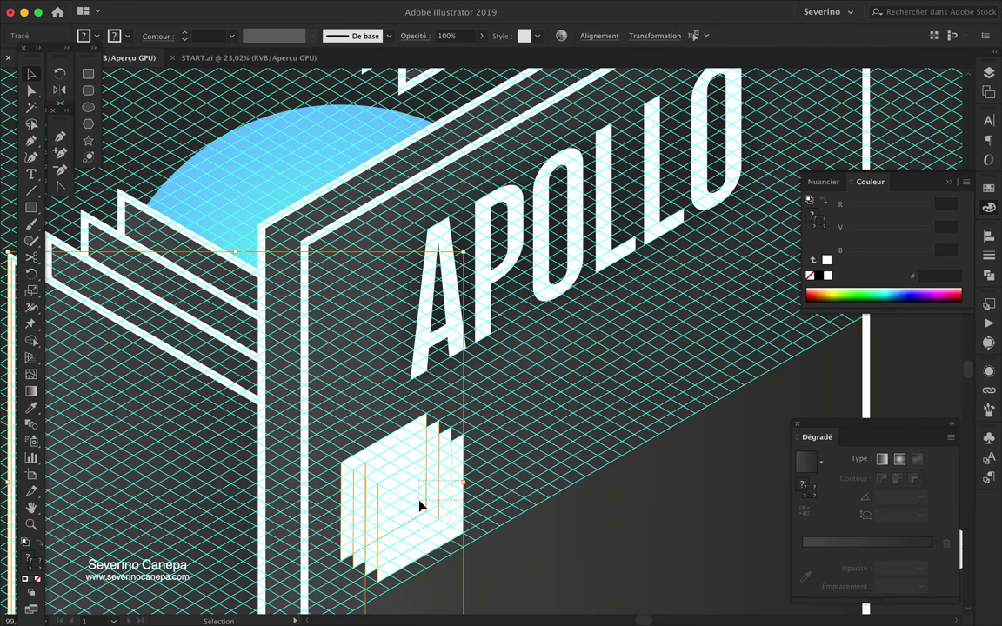
# - Apply a Drop Shadow effect to the square stack from the Appearance fx menu
pyautogui.click(988, 372)
pyautogui.click(763, 572)
pyautogui.click(609, 451)
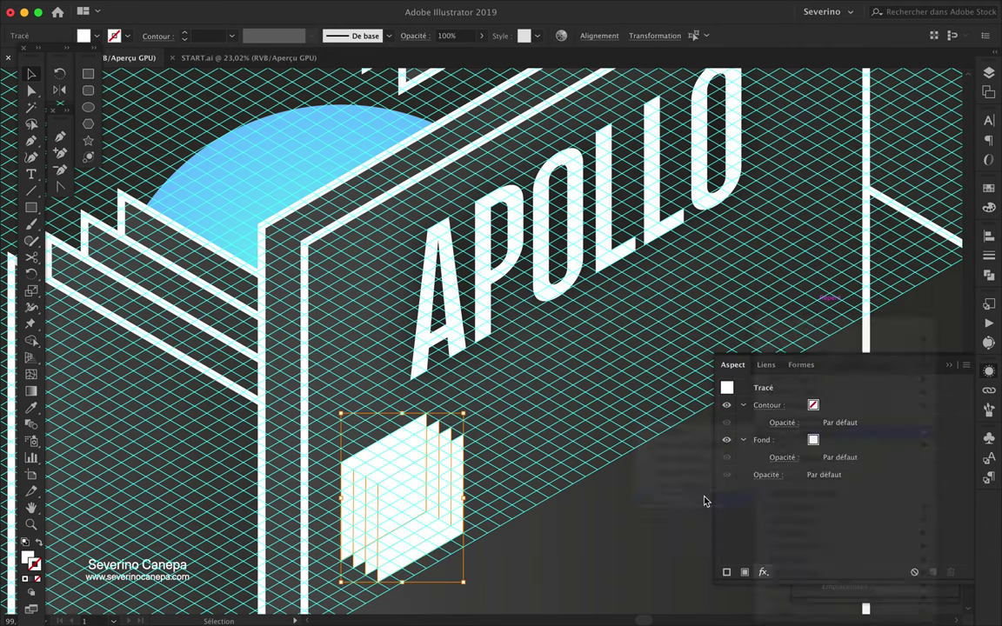
pyautogui.click(541, 289)
pyautogui.click(776, 290)
# - Copy the shadowed stack to the right, lower the row slightly, and reposition the APOLLO text
pyautogui.moveTo(407, 487); pyautogui.dragTo(796, 274)
pyautogui.scroll(-3, 627, 287)
pyautogui.scroll(-2, 609, 291)
pyautogui.scroll(-1, 591, 296)
pyautogui.scroll(3, 591, 296)
pyautogui.scroll(2, 518, 385)
pyautogui.moveTo(518, 384); pyautogui.dragTo(433, 446)
pyautogui.scroll(3, 432, 448)
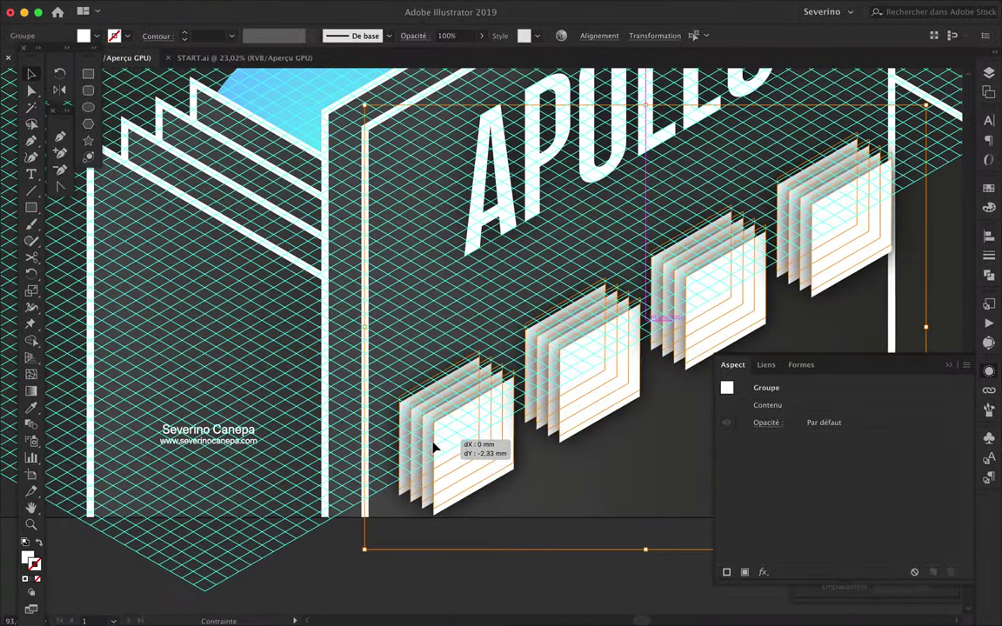
pyautogui.scroll(2, 435, 448)
pyautogui.scroll(-2, 435, 450)
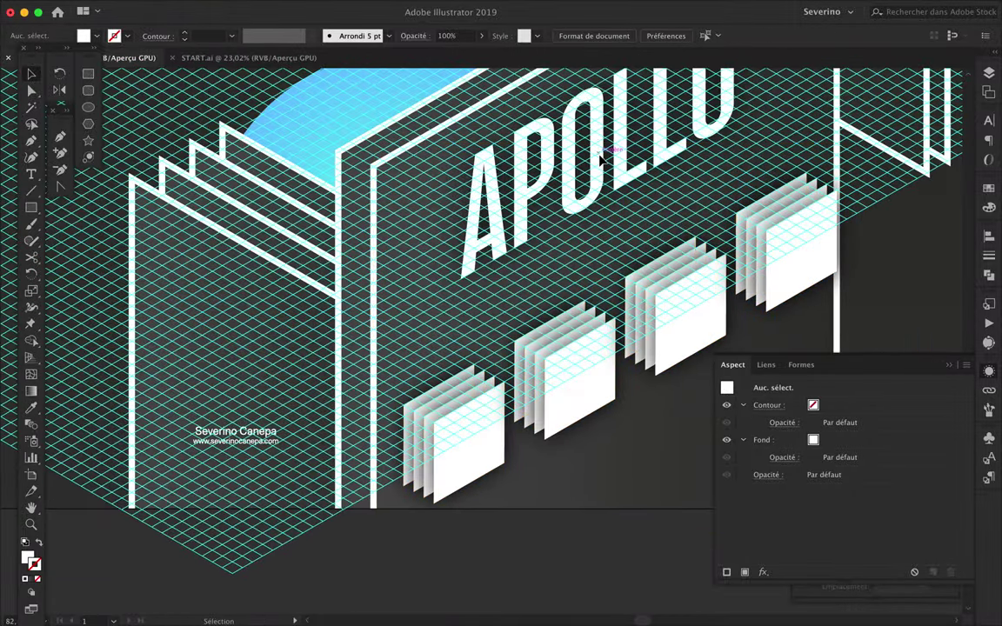
pyautogui.click(559, 148)
pyautogui.moveTo(560, 148); pyautogui.dragTo(616, 235)
# - Stretch the APOLLO text taller, then move and nudge it into alignment on its panel
pyautogui.moveTo(598, 396); pyautogui.dragTo(595, 455)
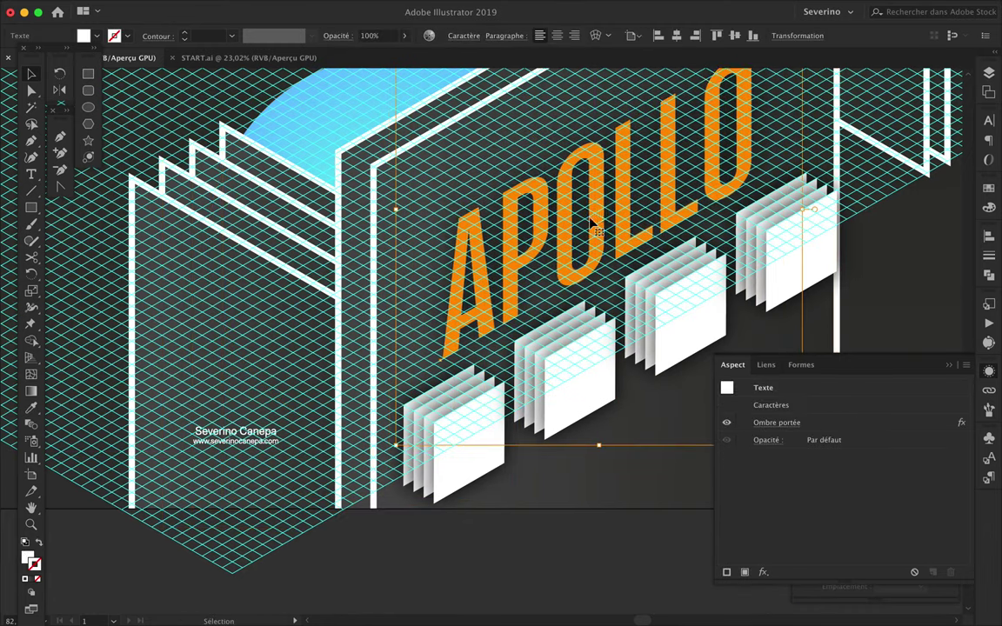
pyautogui.scroll(2, 609, 235)
pyautogui.click(905, 296)
pyautogui.scroll(-2, 909, 291)
pyautogui.moveTo(522, 320); pyautogui.dragTo(566, 329)
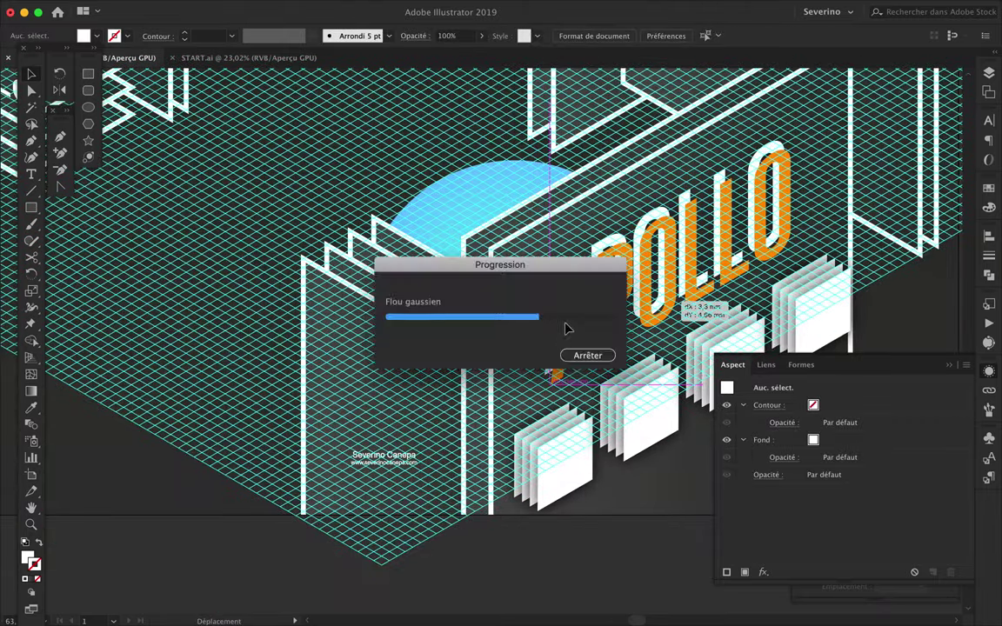
pyautogui.scroll(5, 583, 387)
pyautogui.scroll(-2, 585, 387)
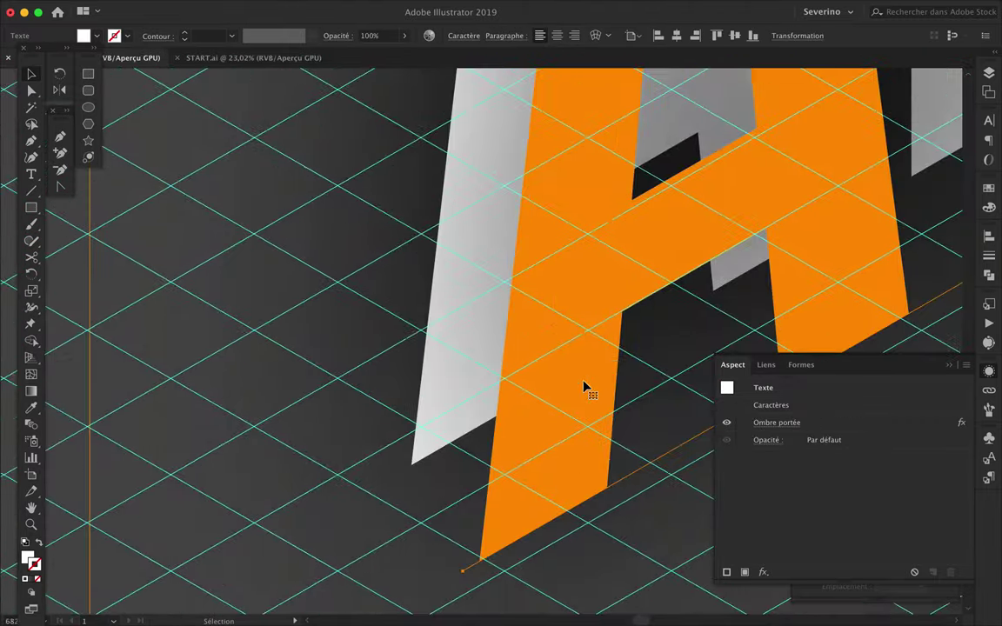
pyautogui.scroll(-3, 584, 388)
pyautogui.moveTo(570, 374); pyautogui.dragTo(582, 409)
pyautogui.scroll(5, 496, 413)
pyautogui.moveTo(504, 397); pyautogui.dragTo(503, 392)
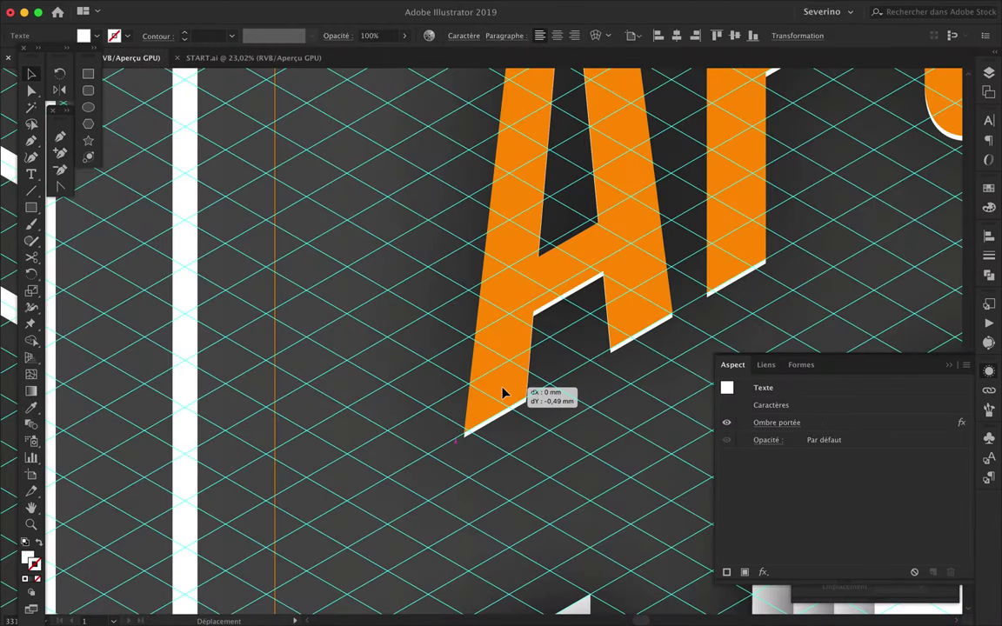
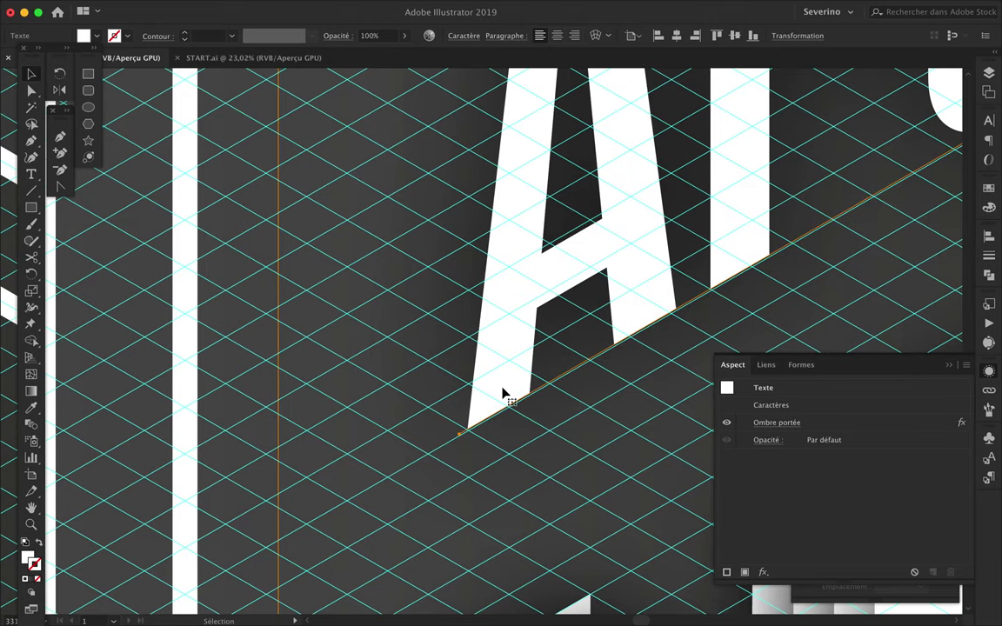
# - Offset a duplicate of the APOLLO lettering slightly up-right behind the original
pyautogui.moveTo(503, 393); pyautogui.dragTo(508, 399)
pyautogui.scroll(-3, 522, 348)
pyautogui.scroll(-2, 546, 261)
pyautogui.moveTo(546, 261); pyautogui.dragTo(570, 281)
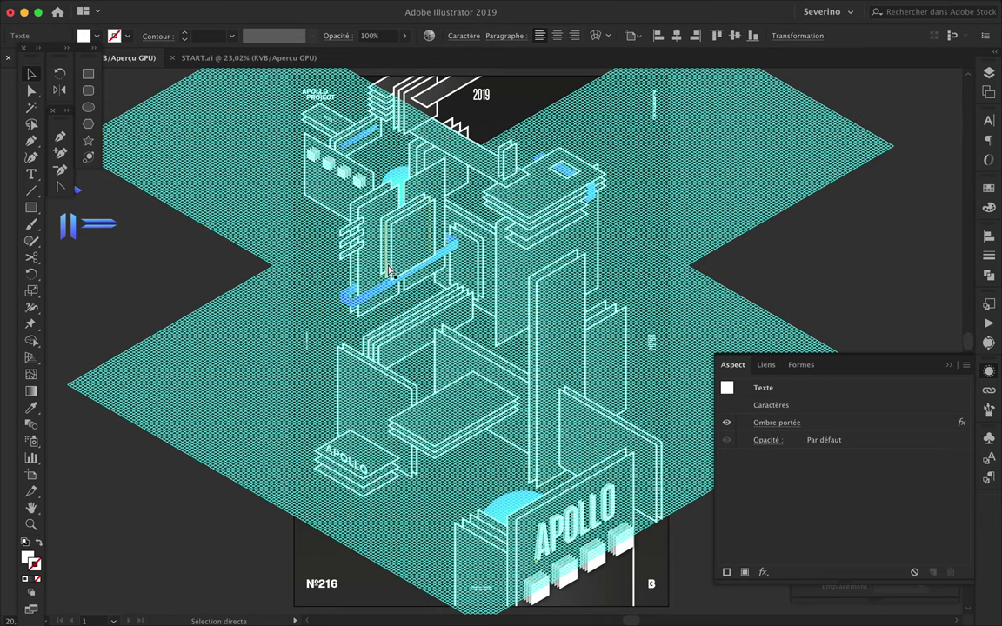
# - Save the poster file and clear the selection
pyautogui.hotkey('ctrl', 's')
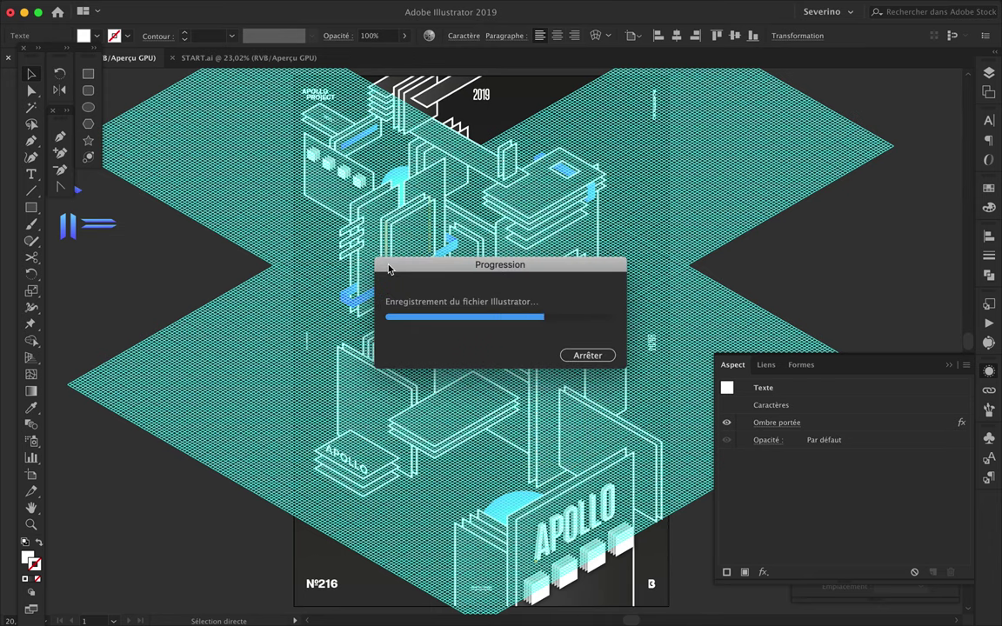
pyautogui.press('v')
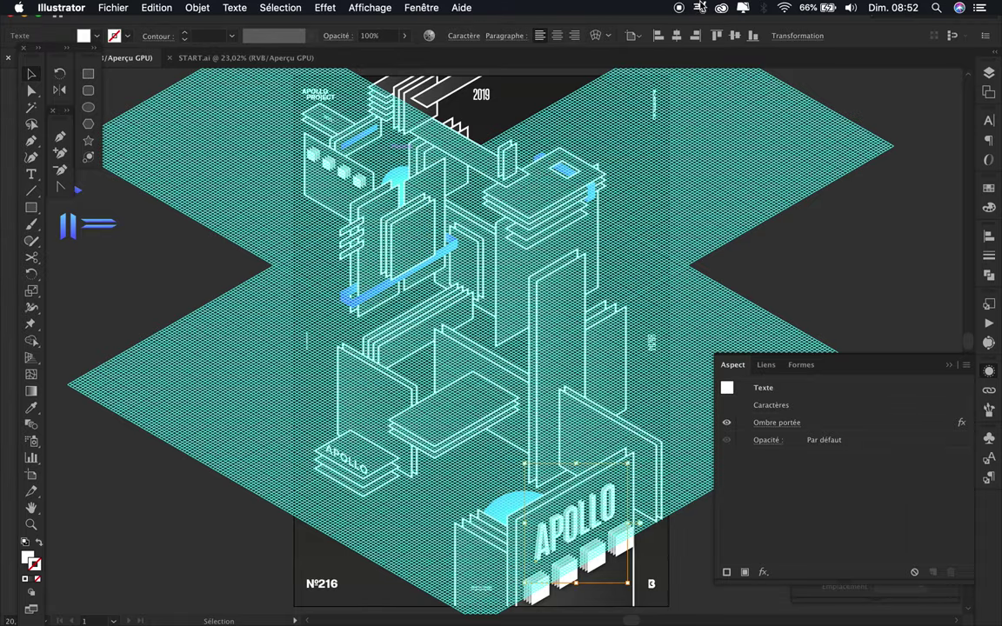
pyautogui.hotkey('ctrl', 'shift', 'a')
# - Duplicate the selected panel piece straight upward
pyautogui.scroll(5, 540, 319)
pyautogui.scroll(2, 694, 331)
pyautogui.scroll(2, 694, 331)
pyautogui.scroll(2, 692, 330)
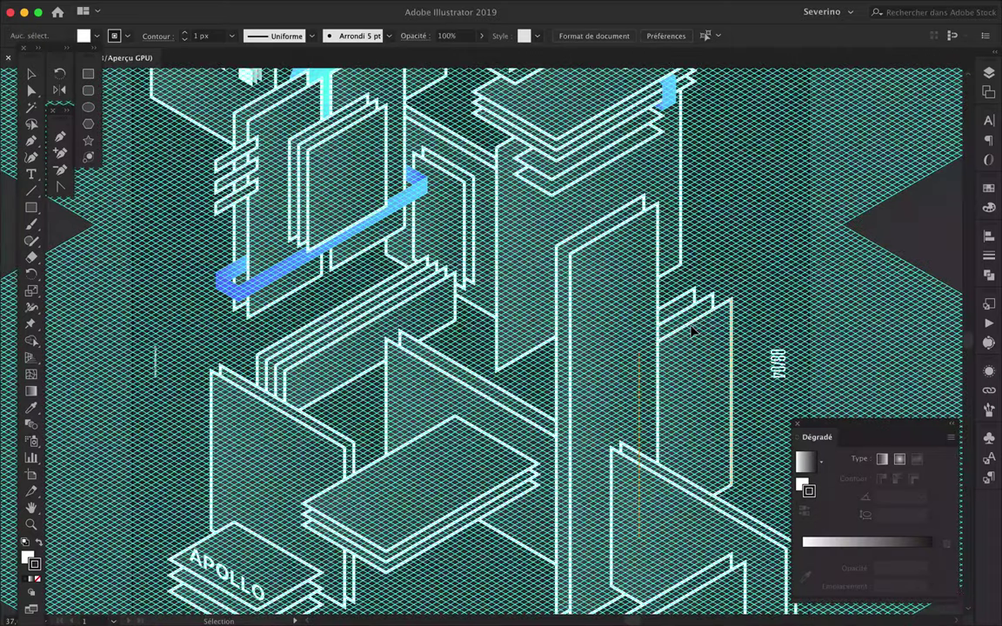
pyautogui.scroll(-5, 692, 331)
pyautogui.hscroll(-5, 692, 330)
pyautogui.moveTo(448, 426); pyautogui.dragTo(448, 341)
pyautogui.scroll(5, 450, 342)
pyautogui.scroll(-5, 450, 342)
pyautogui.scroll(-1, 409, 398)
# - Reposition the selected piece on the isometric grid with Direct Selection
pyautogui.press('a')
pyautogui.scroll(5, 373, 380)
pyautogui.moveTo(372, 380); pyautogui.dragTo(317, 409)
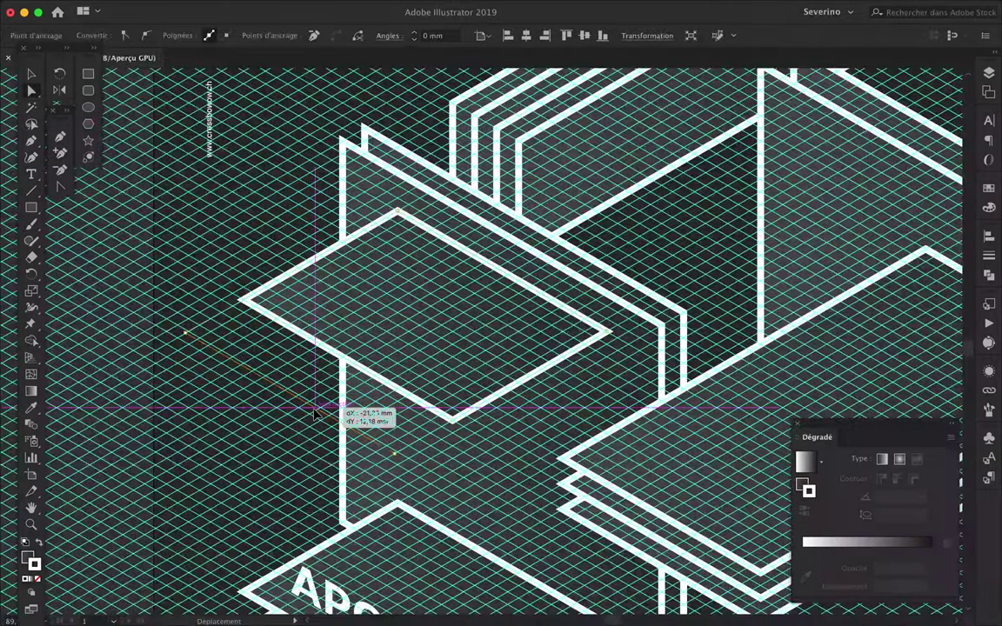
pyautogui.scroll(-5, 322, 410)
pyautogui.scroll(2, 330, 409)
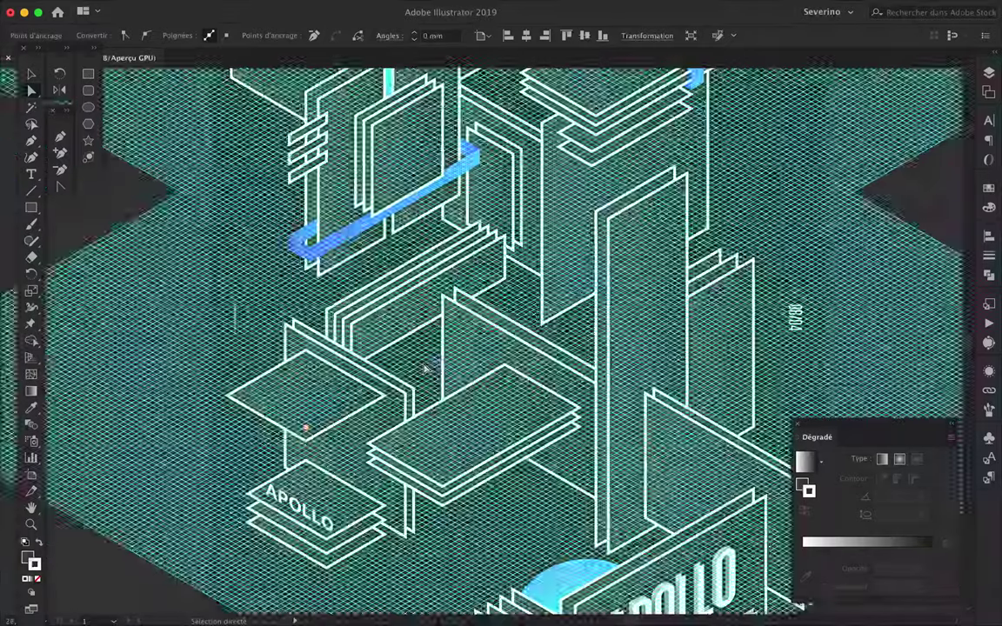
pyautogui.scroll(2, 425, 369)
pyautogui.scroll(2, 657, 324)
pyautogui.scroll(-3, 658, 327)
pyautogui.hscroll(-3, 659, 327)
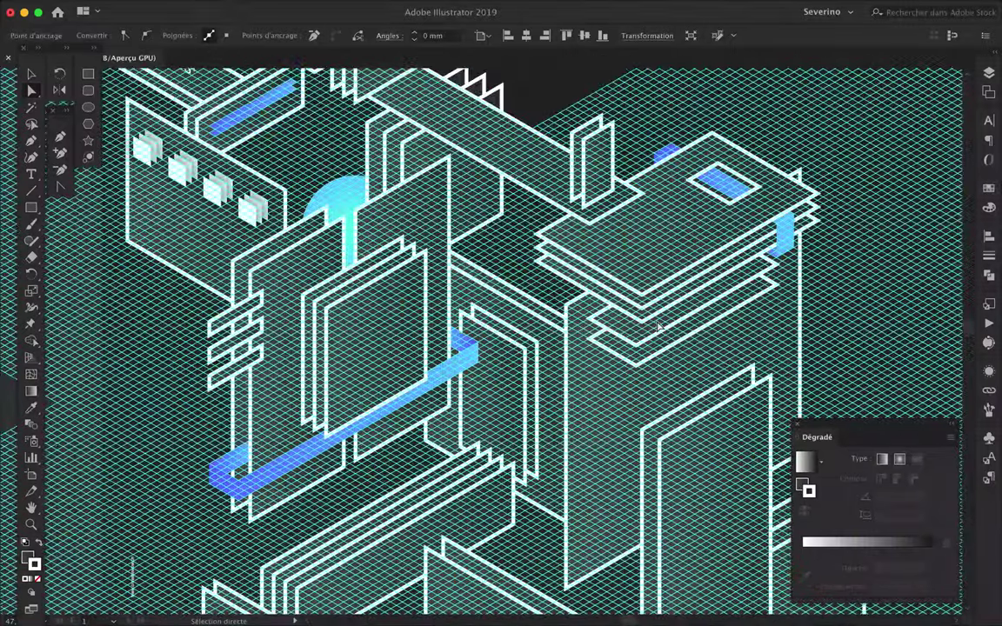
pyautogui.hscroll(-2, 658, 327)
pyautogui.scroll(2, 336, 268)
# - Pen-draw a four-corner parallelogram face on the left panel beneath the small squares
pyautogui.press('p')
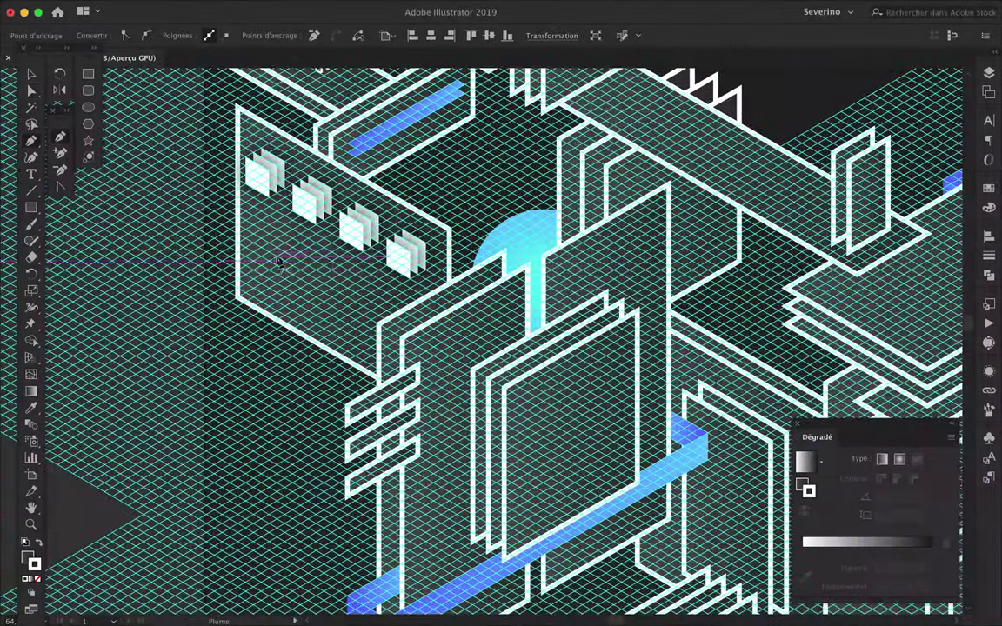
pyautogui.scroll(2, 261, 258)
pyautogui.click(261, 213)
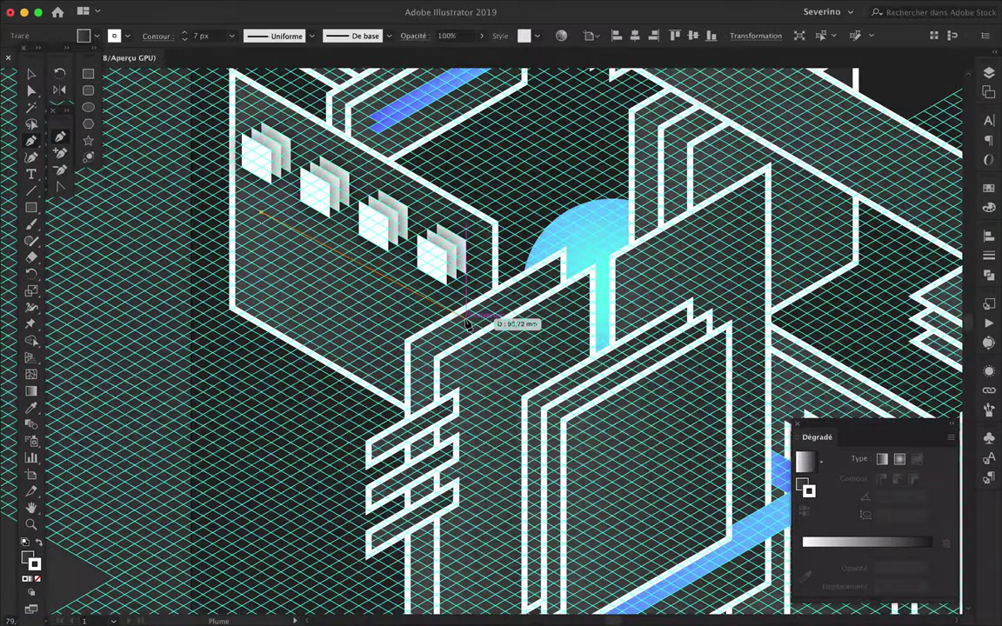
pyautogui.click(460, 331)
pyautogui.scroll(2, 458, 414)
pyautogui.scroll(2, 459, 414)
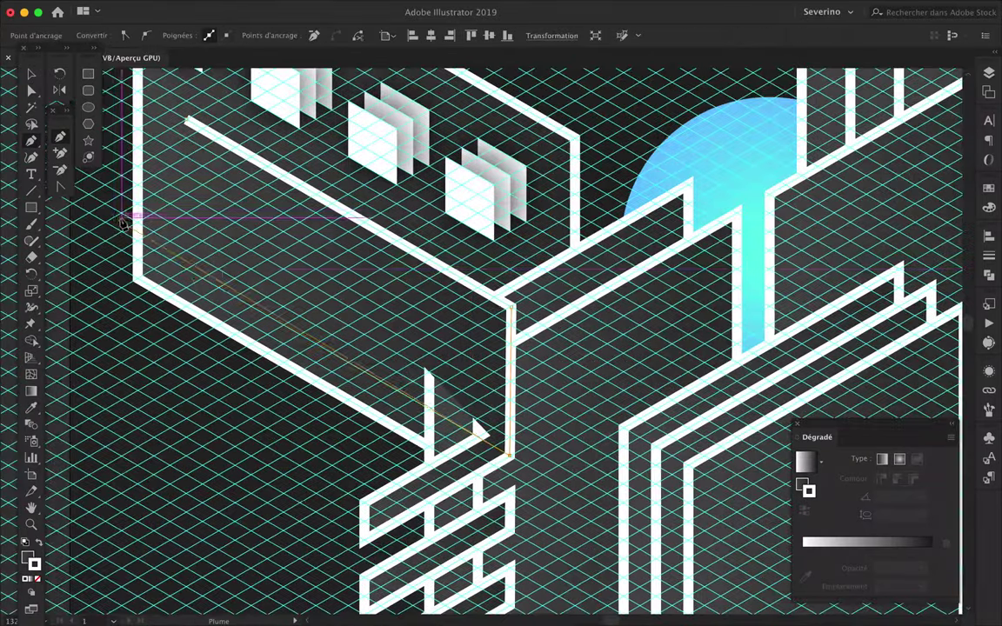
pyautogui.click(188, 274)
pyautogui.click(185, 121)
pyautogui.scroll(-3, 188, 130)
pyautogui.scroll(-2, 188, 131)
pyautogui.press('v')
pyautogui.click(989, 72)
# - Try a different stacking order for the parallelogram, then nudge it slightly upward
pyautogui.scroll(-1, 906, 348)
pyautogui.scroll(-1, 907, 348)
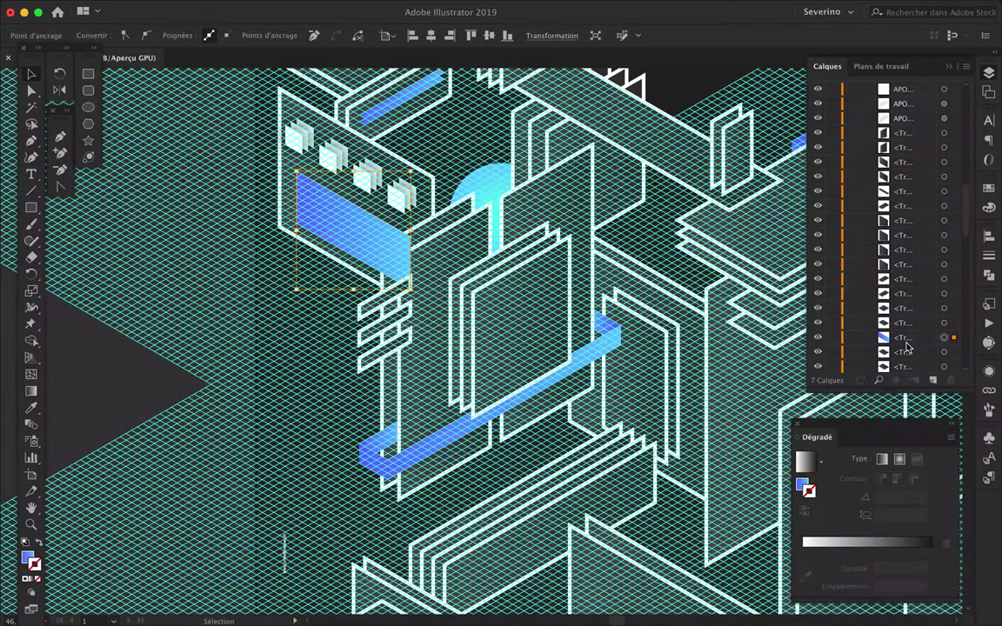
pyautogui.scroll(1, 914, 348)
pyautogui.scroll(-2, 910, 215)
pyautogui.scroll(3, 914, 297)
pyautogui.hotkey('ctrl', 'shift', '[')
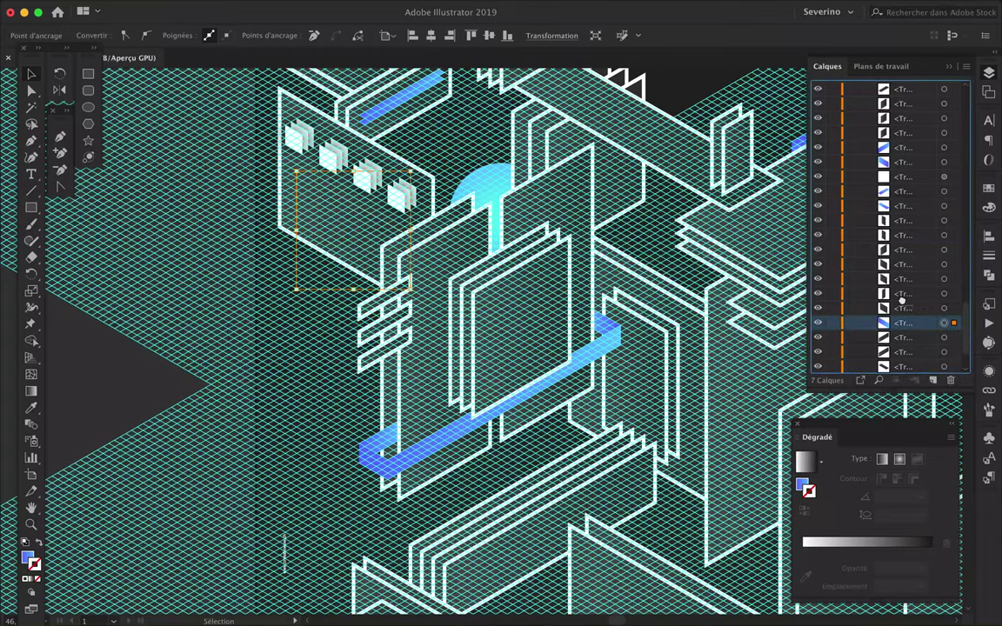
pyautogui.hotkey('ctrl', 'z')
pyautogui.scroll(1, 400, 200)
pyautogui.click(324, 252)
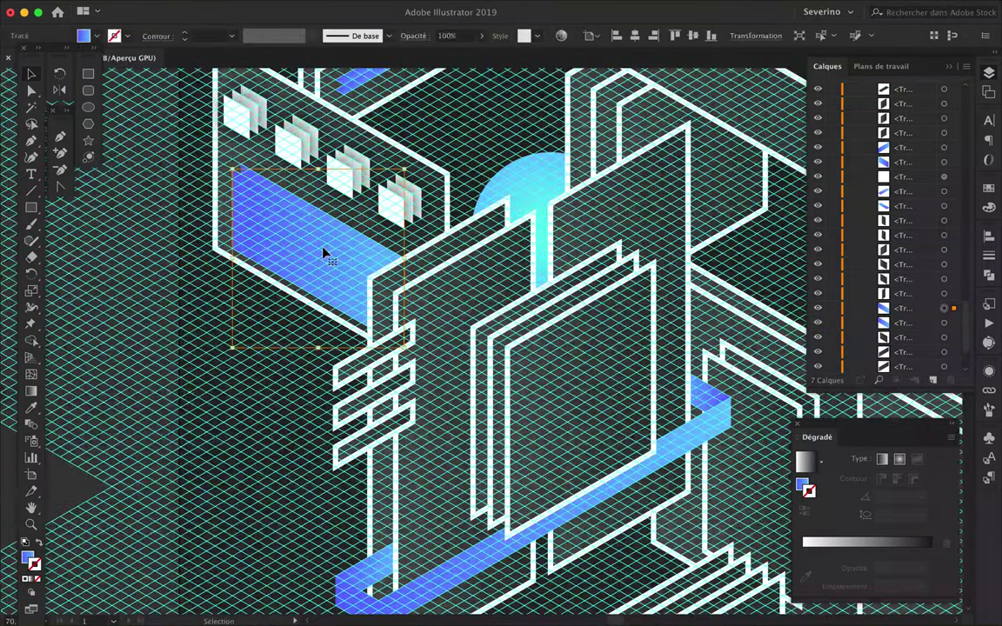
pyautogui.scroll(1, 324, 252)
pyautogui.moveTo(324, 253); pyautogui.dragTo(355, 228)
pyautogui.hotkey('ctrl', 'shift', 'a')
# - Pen-draw a diamond-shaped top face on the upper block
pyautogui.hotkey('ctrl', '0')
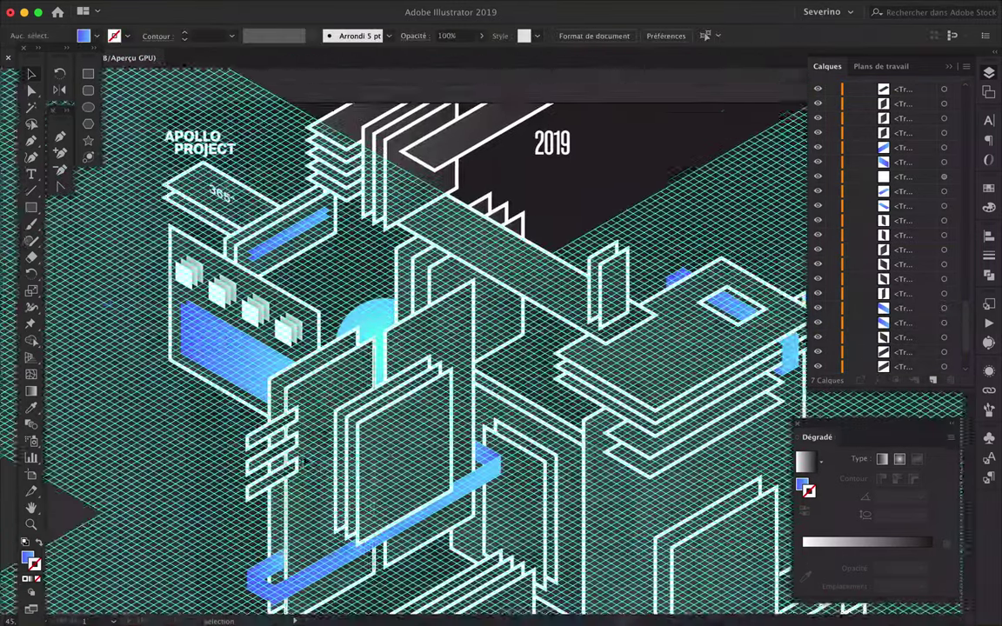
pyautogui.scroll(5, 330, 245)
pyautogui.press('p')
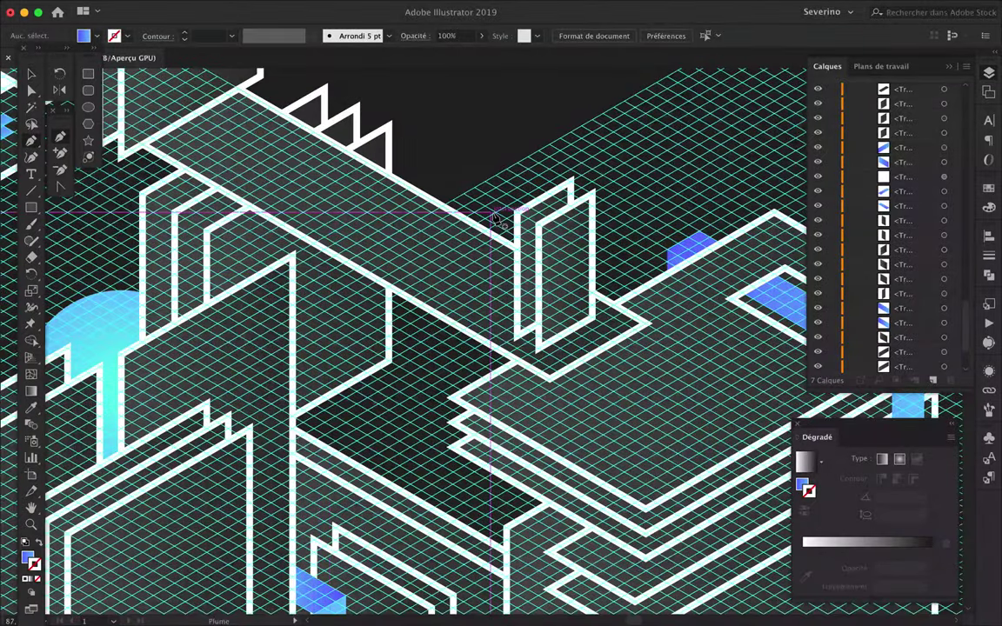
pyautogui.scroll(2, 657, 320)
pyautogui.click(659, 322)
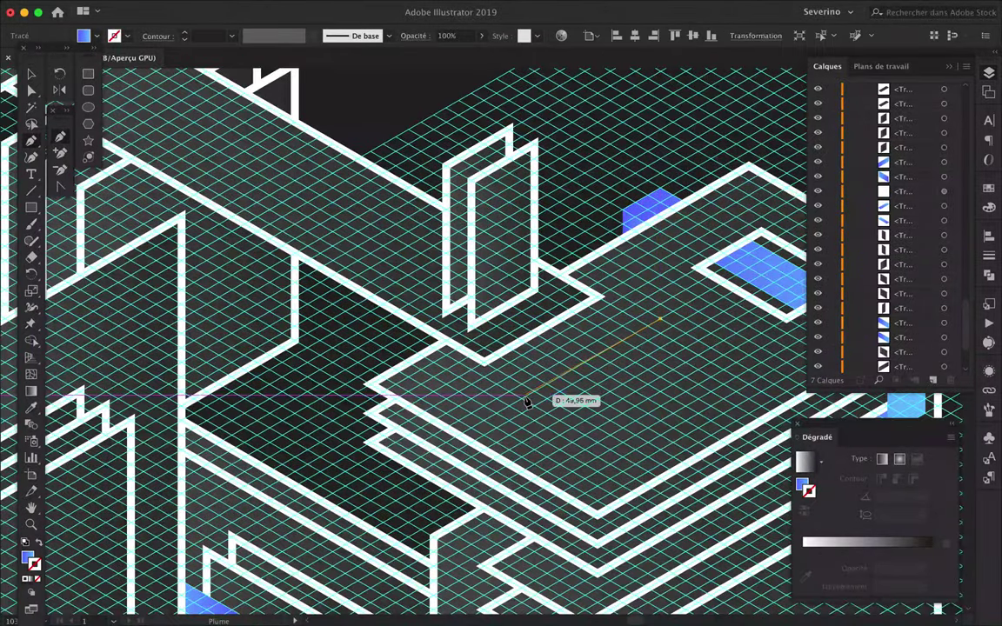
pyautogui.click(522, 442)
pyautogui.click(661, 519)
pyautogui.scroll(2, 665, 487)
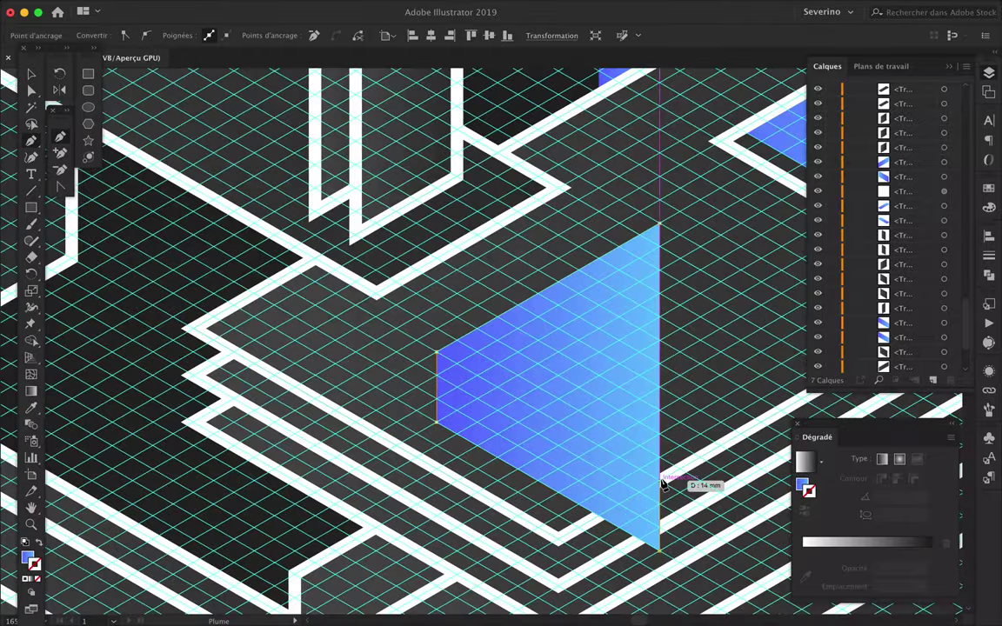
pyautogui.hscroll(3, 687, 461)
pyautogui.click(763, 413)
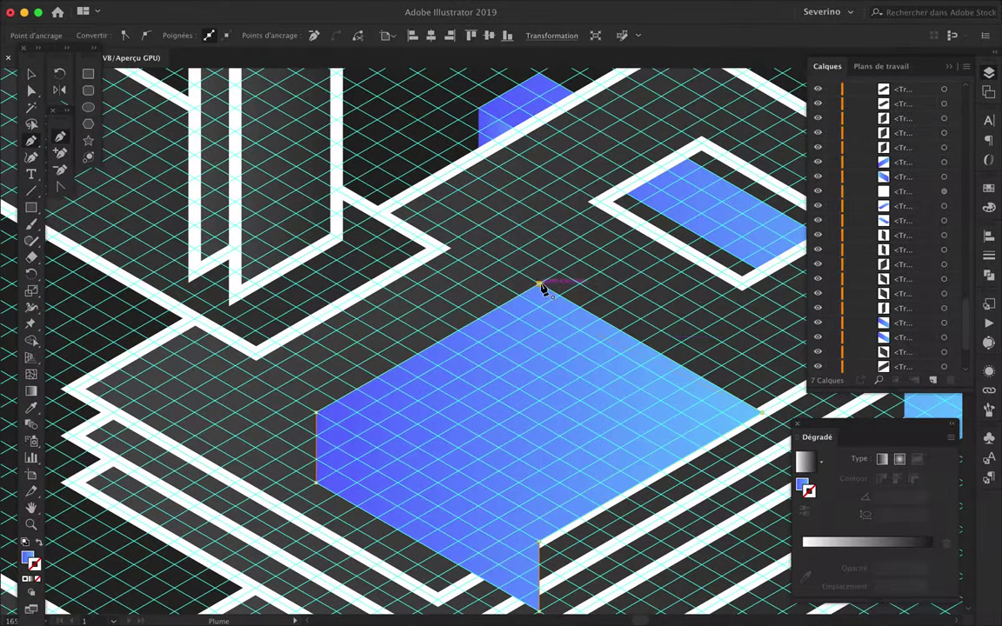
pyautogui.click(541, 287)
pyautogui.scroll(-3, 541, 287)
# - Move the top face onto the left block, align its lower corner, and redraw its gradient
pyautogui.press('v')
pyautogui.moveTo(615, 364)
pyautogui.mouseDown()
pyautogui.moveTo(373, 216)
pyautogui.moveTo(374, 234)
pyautogui.mouseUp()
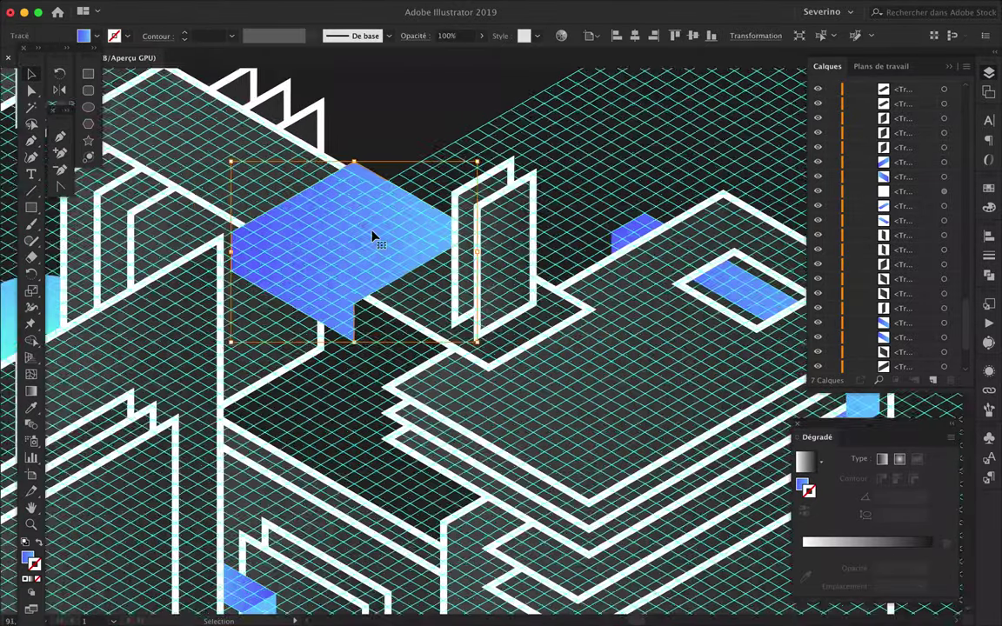
pyautogui.scroll(2, 309, 279)
pyautogui.press('a')
pyautogui.moveTo(386, 376); pyautogui.dragTo(396, 365)
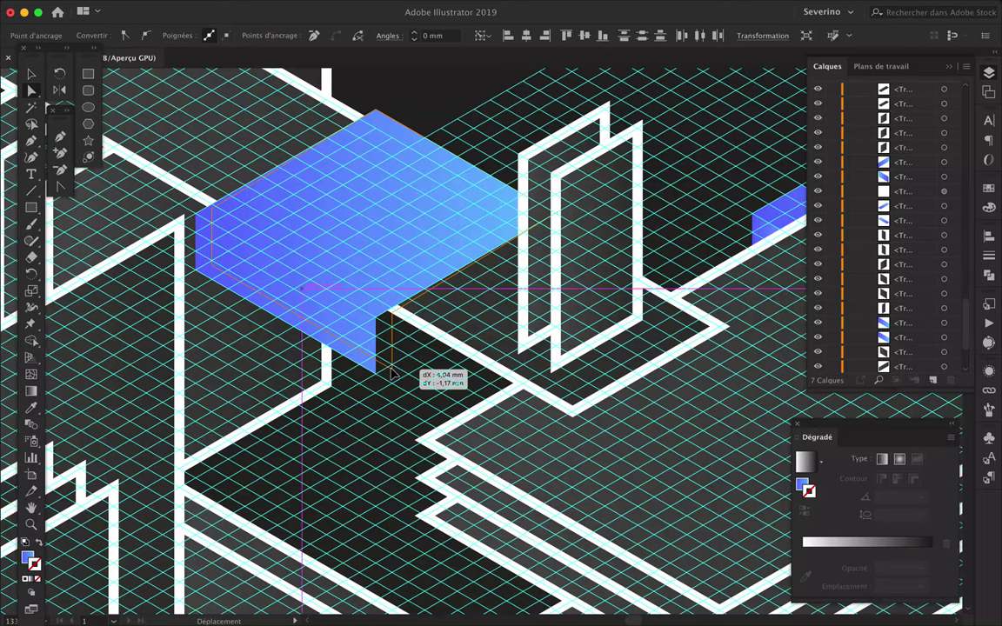
pyautogui.scroll(2, 391, 369)
pyautogui.scroll(-3, 396, 361)
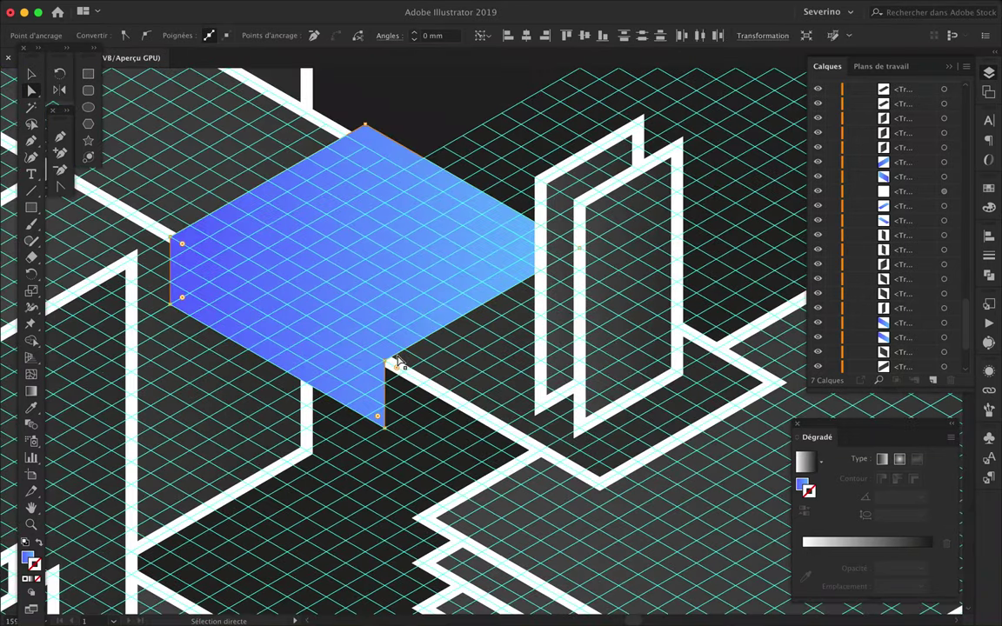
pyautogui.press('g')
pyautogui.moveTo(170, 276); pyautogui.dragTo(115, 302)
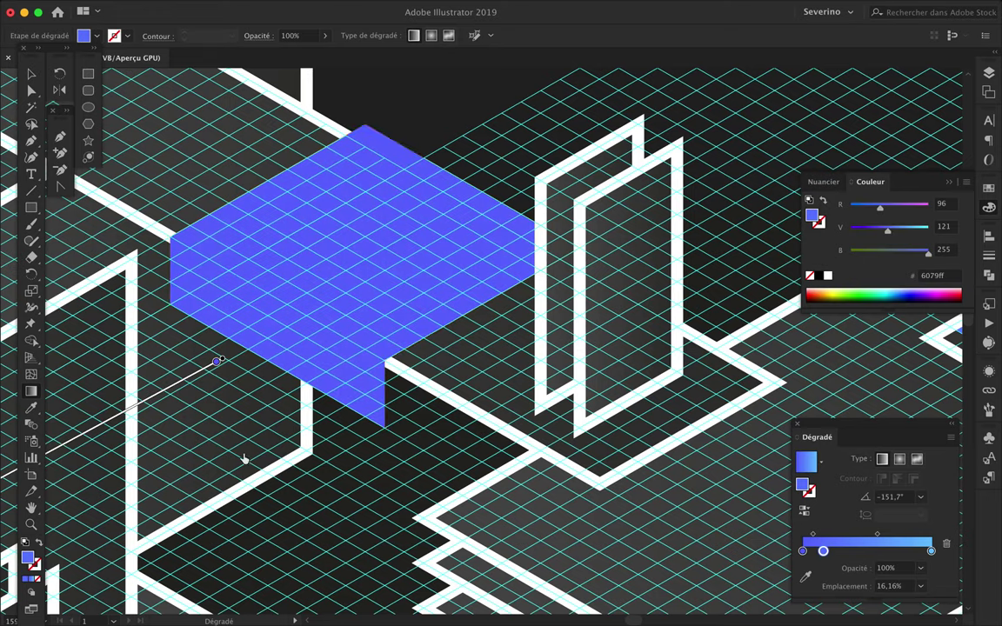
# - Run the top face's gradient from lower-left to the top corner for a light-to-purple blend
pyautogui.moveTo(76, 369); pyautogui.dragTo(426, 180)
pyautogui.moveTo(157, 398); pyautogui.dragTo(506, 203)
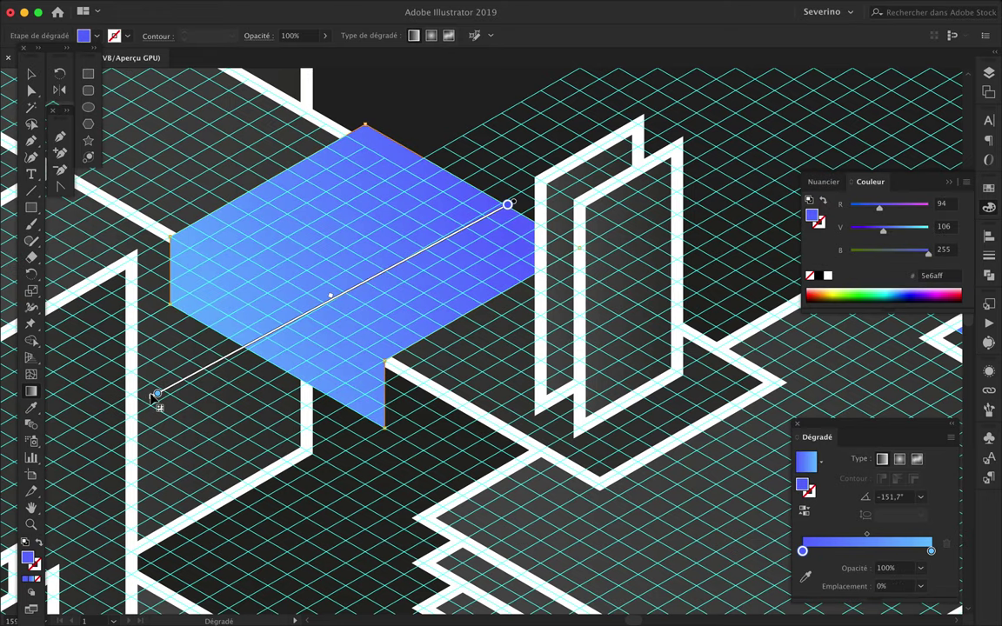
pyautogui.moveTo(238, 350); pyautogui.dragTo(508, 204)
pyautogui.scroll(-2, 232, 354)
# - Pen-draw a small triangular side face under the front corner
pyautogui.press('p')
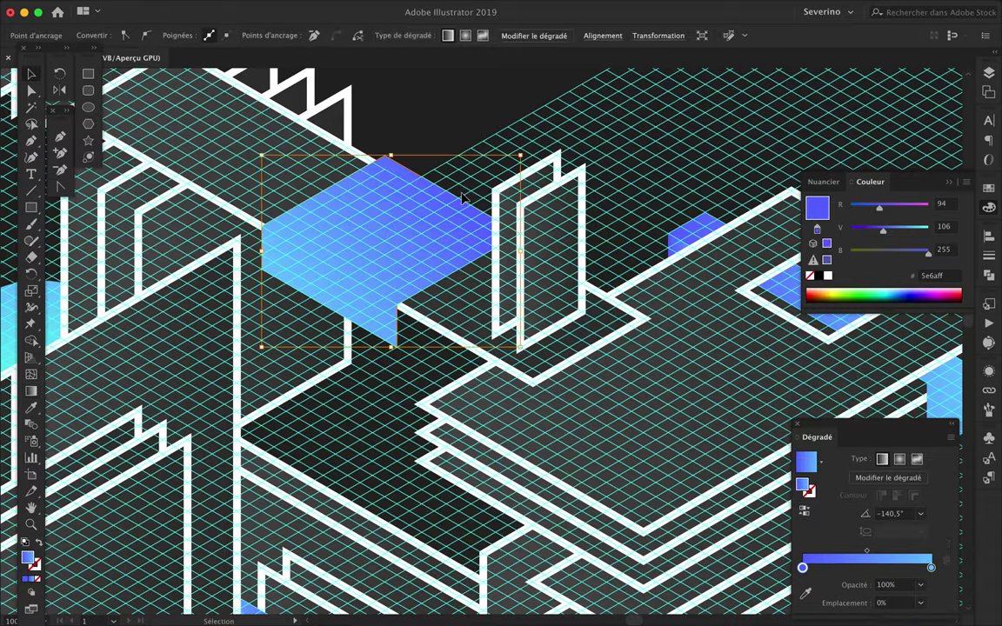
pyautogui.scroll(3, 429, 411)
pyautogui.scroll(2, 429, 410)
pyautogui.click(500, 369)
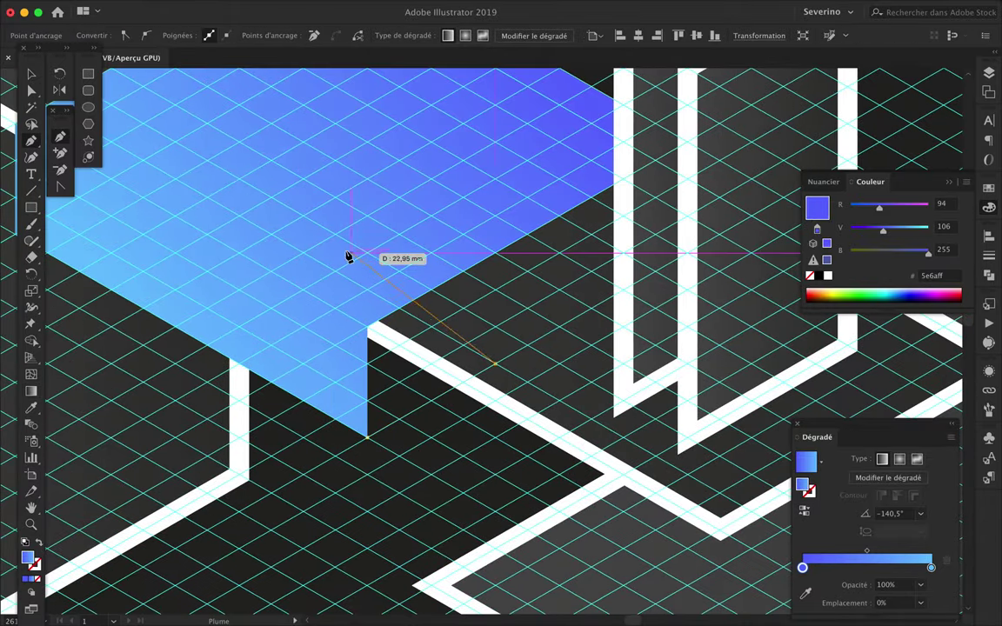
pyautogui.click(305, 259)
pyautogui.click(368, 437)
pyautogui.scroll(-2, 367, 437)
pyautogui.click(823, 182)
pyautogui.click(990, 74)
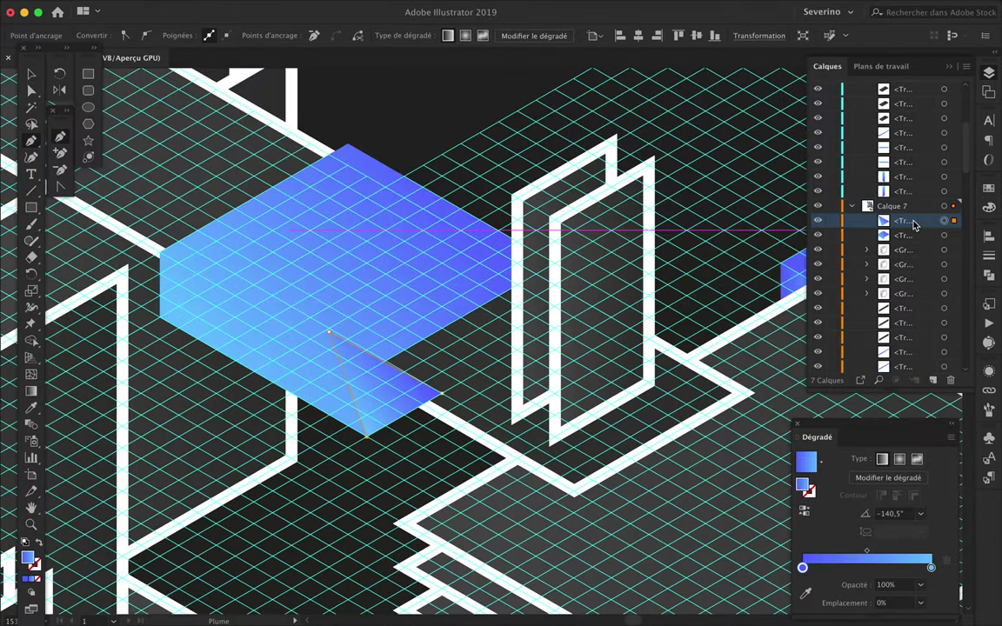
# - Apply the gradient across the side face and place a copy of the upright panel on the platform
pyautogui.press('g')
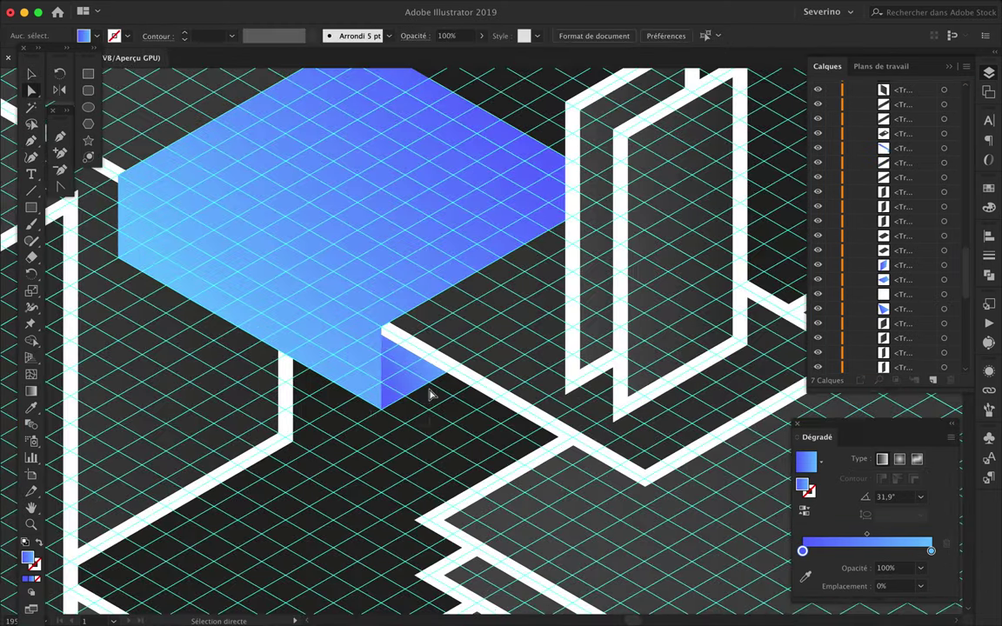
pyautogui.moveTo(429, 394); pyautogui.dragTo(131, 247)
pyautogui.scroll(-2, 126, 396)
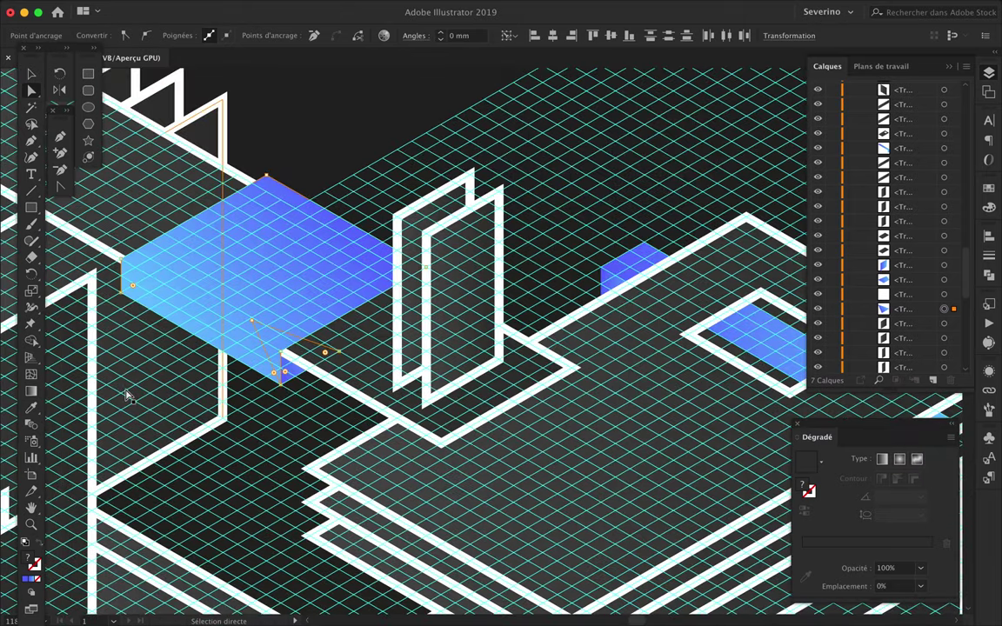
pyautogui.scroll(10, 126, 396)
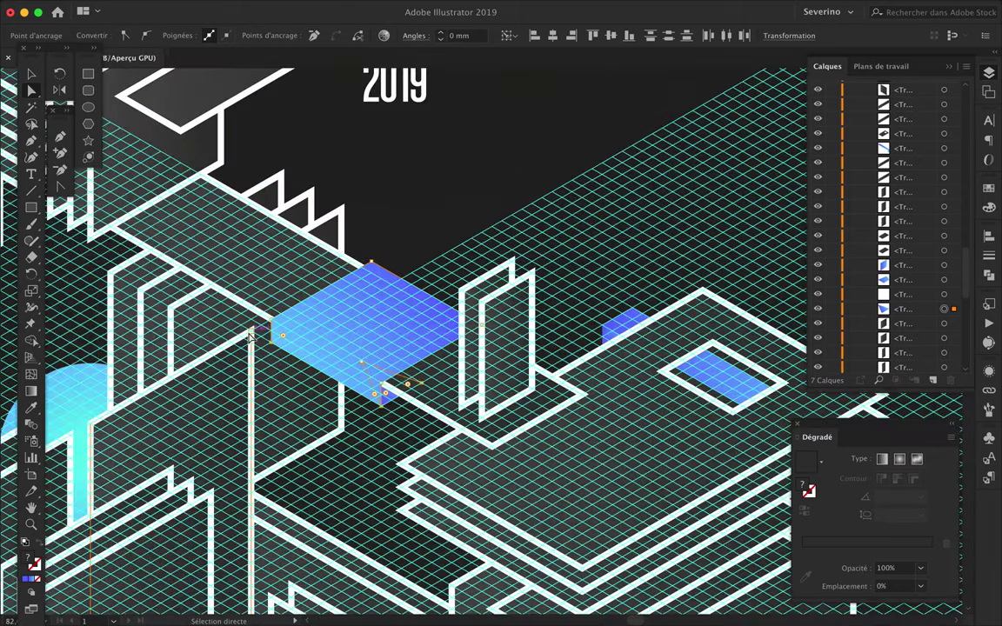
pyautogui.hscroll(-10, 174, 366)
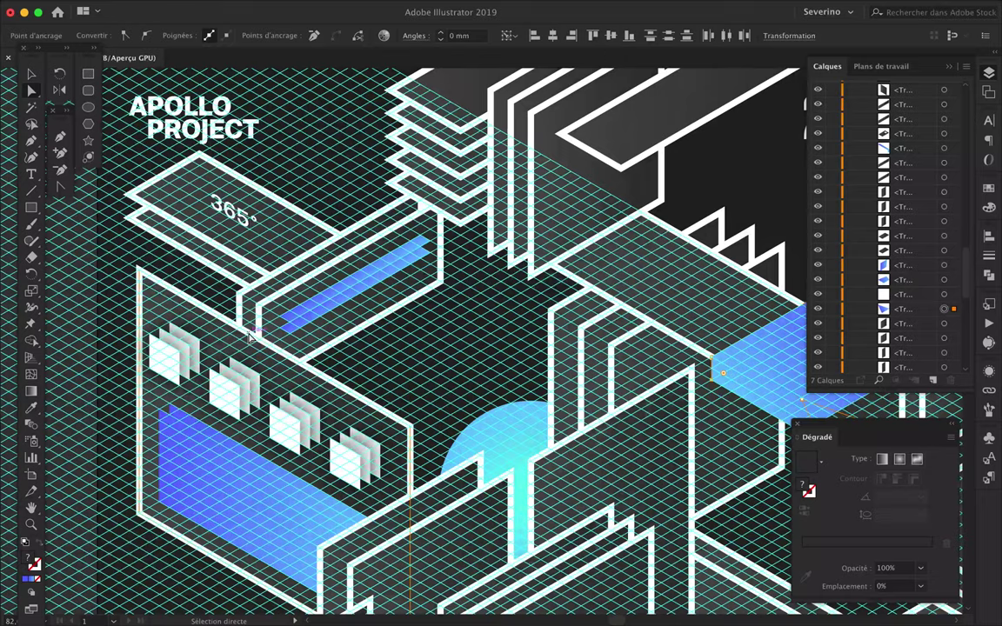
pyautogui.hscroll(5, 250, 337)
pyautogui.hscroll(4, 250, 337)
pyautogui.scroll(3, 250, 337)
pyautogui.scroll(-3, 250, 338)
pyautogui.hscroll(2, 250, 337)
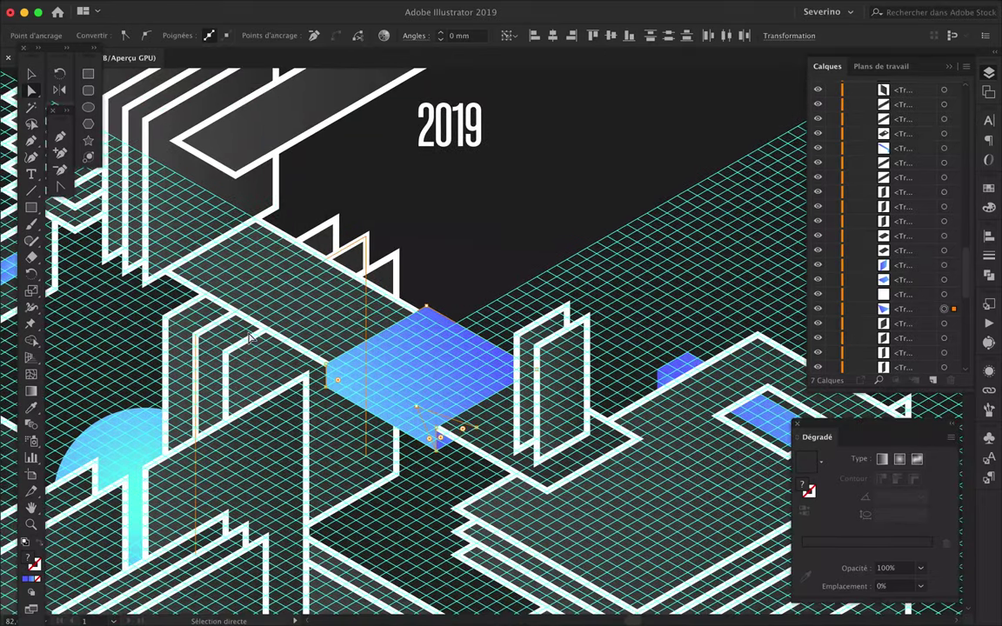
pyautogui.hscroll(5, 250, 338)
pyautogui.scroll(-4, 250, 338)
pyautogui.moveTo(337, 237)
pyautogui.mouseDown()
pyautogui.moveTo(477, 370)
pyautogui.moveTo(425, 392)
pyautogui.moveTo(467, 365)
pyautogui.moveTo(497, 380)
pyautogui.mouseUp()
pyautogui.scroll(-1, 589, 444)
# - Sketch an outline on the tall central block, then undo the unwanted shape
pyautogui.scroll(-2, 589, 444)
pyautogui.scroll(-3, 574, 435)
pyautogui.scroll(5, 530, 424)
pyautogui.scroll(2, 529, 416)
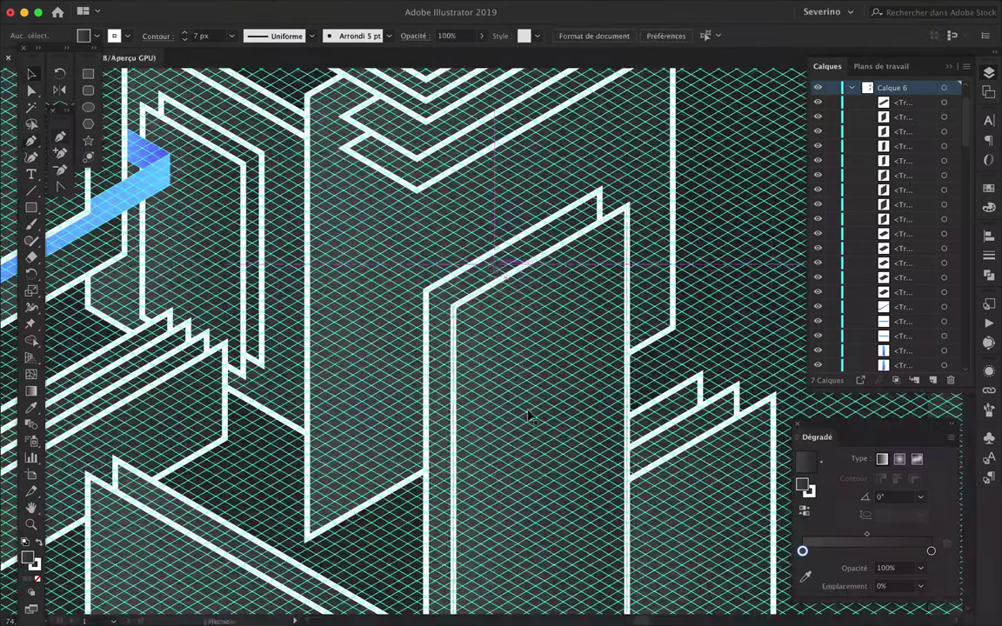
pyautogui.click(480, 323)
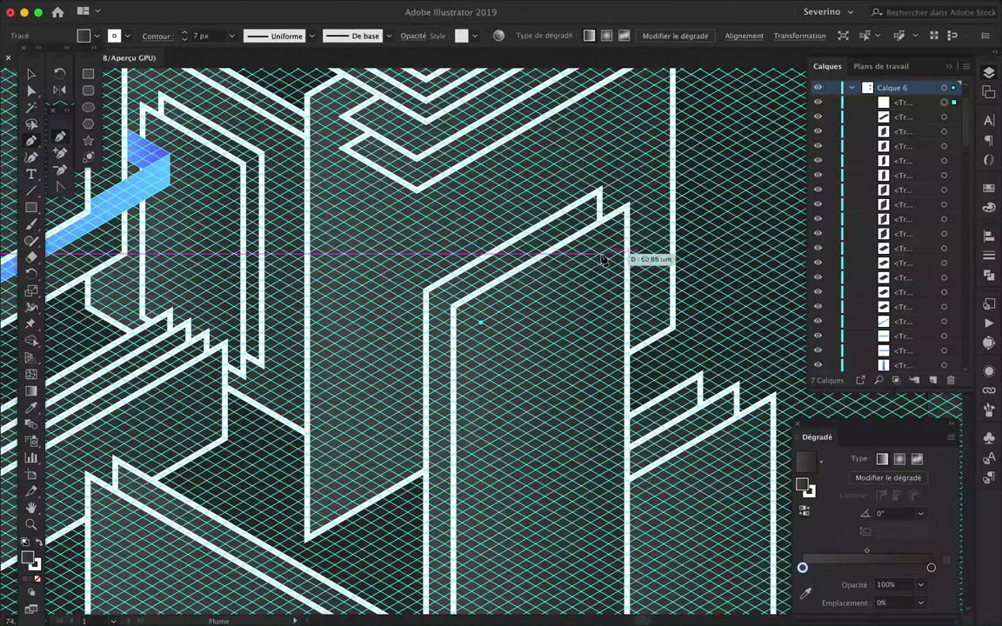
pyautogui.click(600, 258)
pyautogui.click(591, 320)
pyautogui.scroll(2, 585, 320)
pyautogui.click(408, 425)
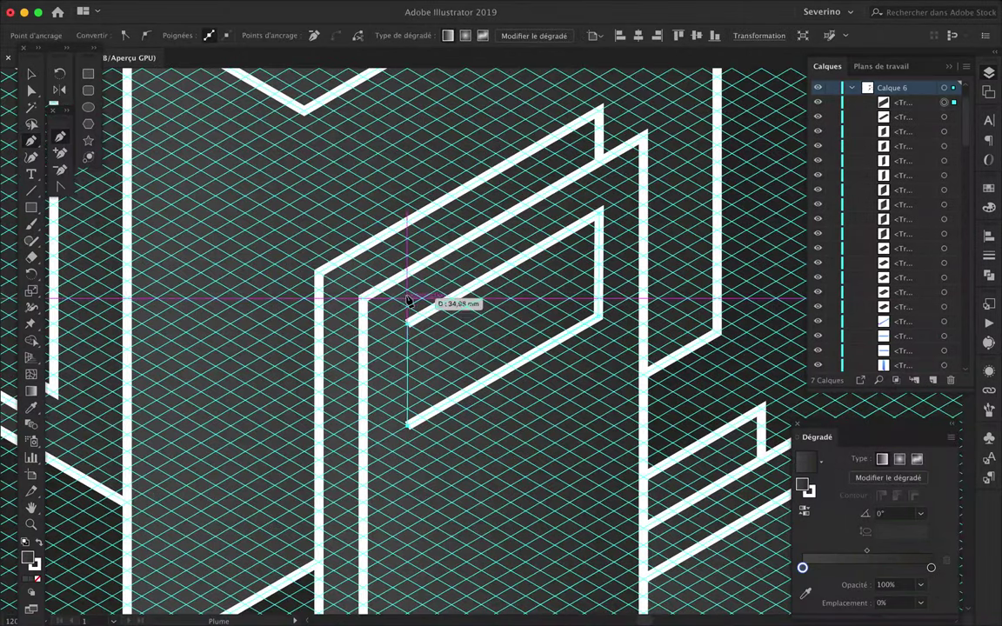
pyautogui.hotkey('ctrl', 'z')
# - Draw a parallelogram slab on the tall block and place a copy just below it
pyautogui.click(394, 333)
pyautogui.click(480, 383)
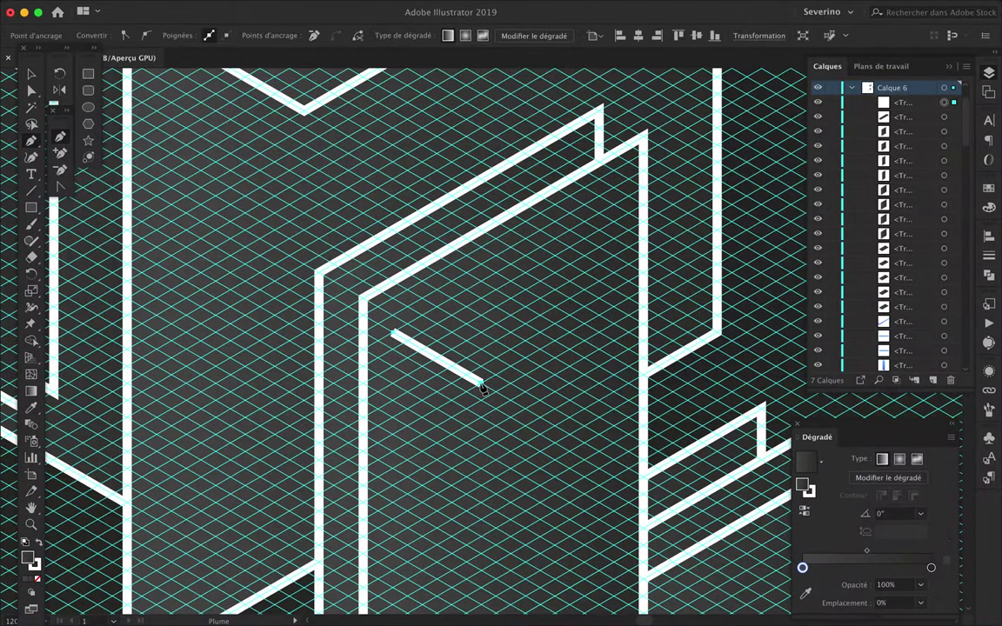
pyautogui.click(686, 265)
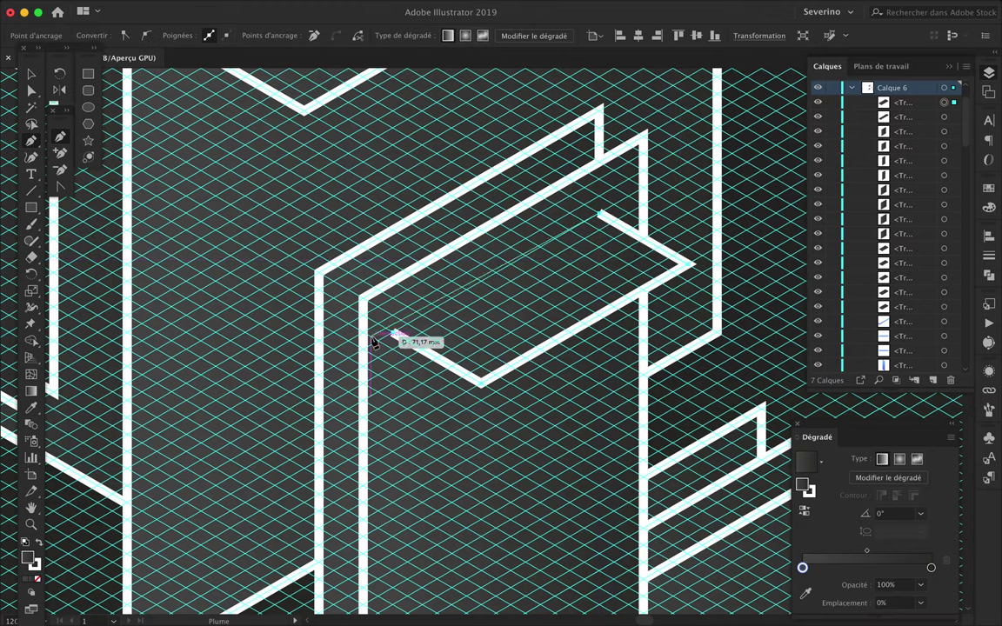
pyautogui.click(393, 333)
pyautogui.press('v')
pyautogui.moveTo(550, 359); pyautogui.dragTo(548, 392)
pyautogui.scroll(-5, 661, 339)
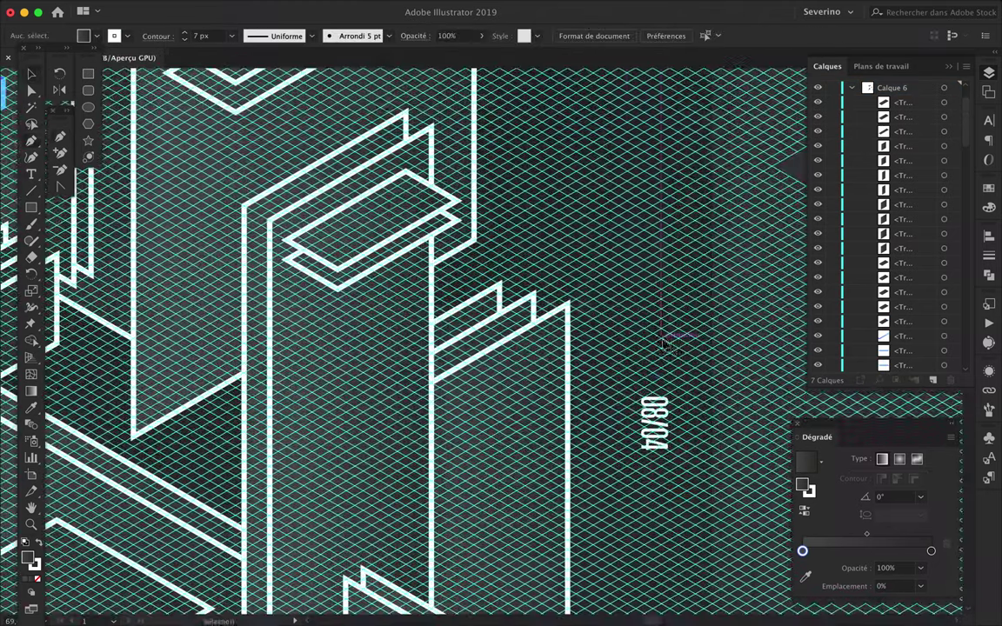
# - Draw a longer wall panel beside the stepped fins and shift it into line
pyautogui.press('p')
pyautogui.scroll(3, 524, 400)
pyautogui.click(361, 431)
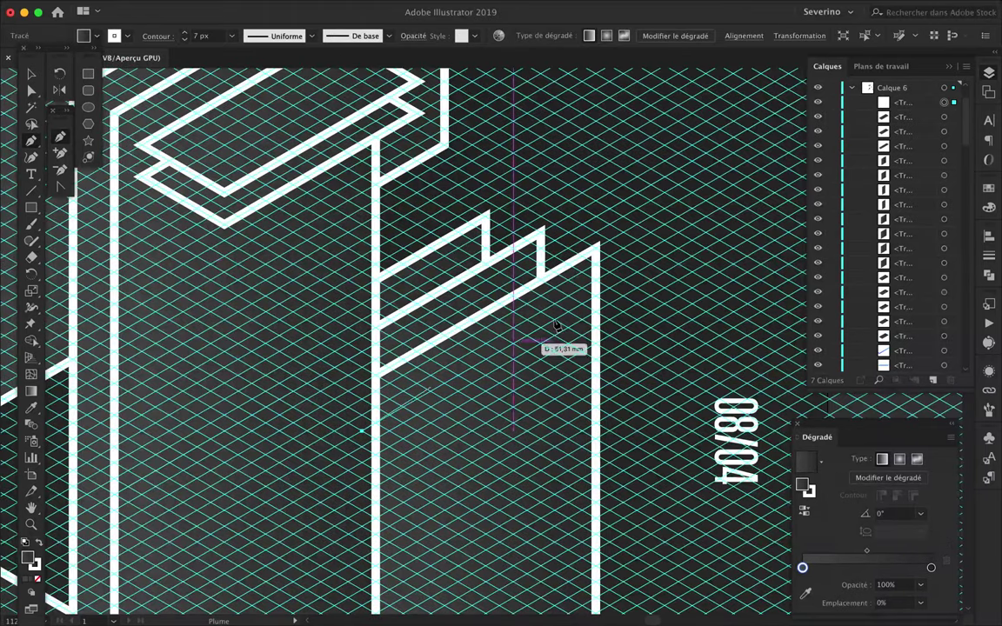
pyautogui.click(663, 258)
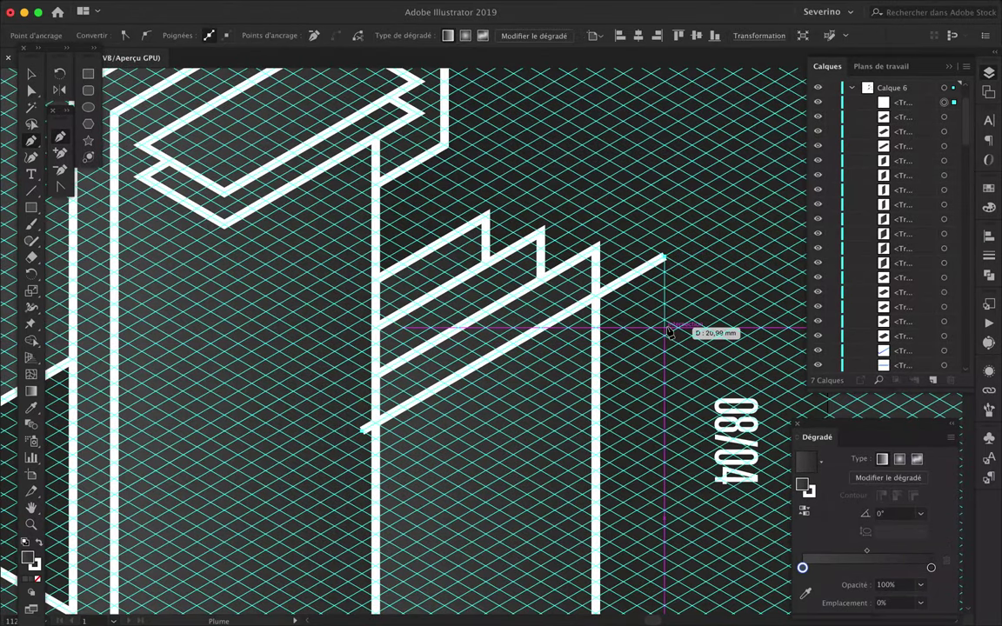
pyautogui.click(664, 383)
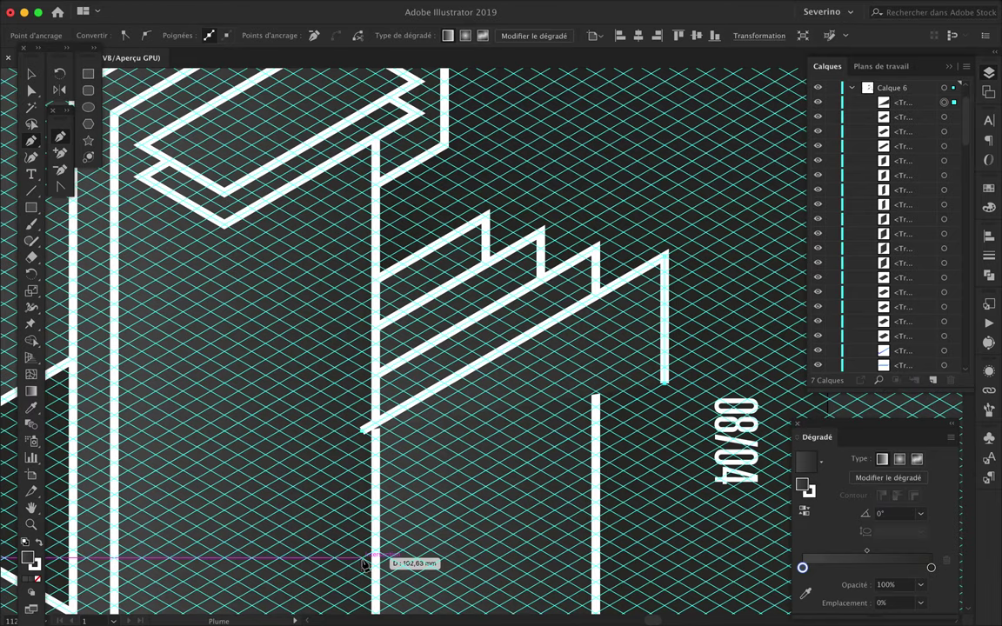
pyautogui.click(361, 557)
pyautogui.click(361, 430)
pyautogui.scroll(-5, 897, 372)
pyautogui.keyDown('ctrl'); pyautogui.click(536, 328); pyautogui.keyUp('ctrl')
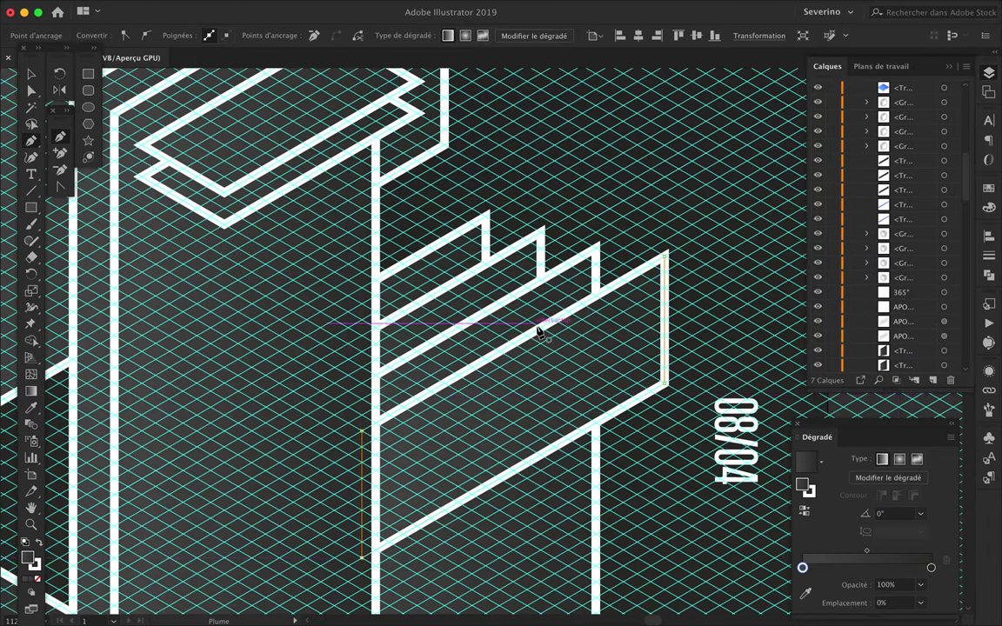
pyautogui.scroll(-2, 536, 328)
pyautogui.moveTo(670, 301); pyautogui.dragTo(671, 281)
pyautogui.scroll(-3, 671, 261)
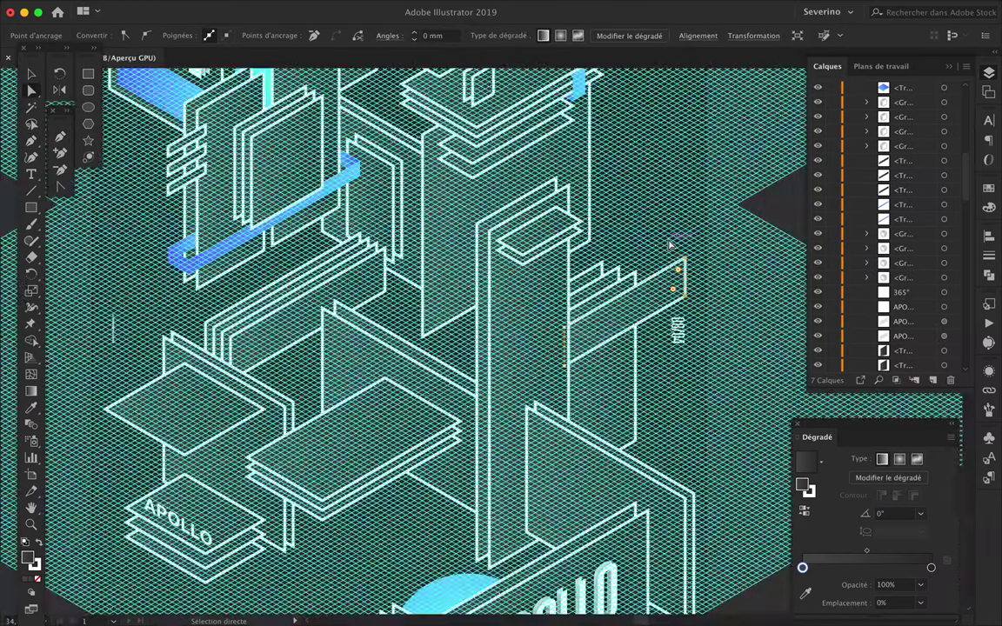
pyautogui.scroll(-2, 670, 248)
pyautogui.scroll(-2, 670, 246)
# - Hide the isometric Grid layer to preview the poster, then show it again
pyautogui.scroll(-3, 667, 242)
pyautogui.scroll(-3, 833, 348)
pyautogui.click(818, 352)
pyautogui.scroll(-2, 775, 323)
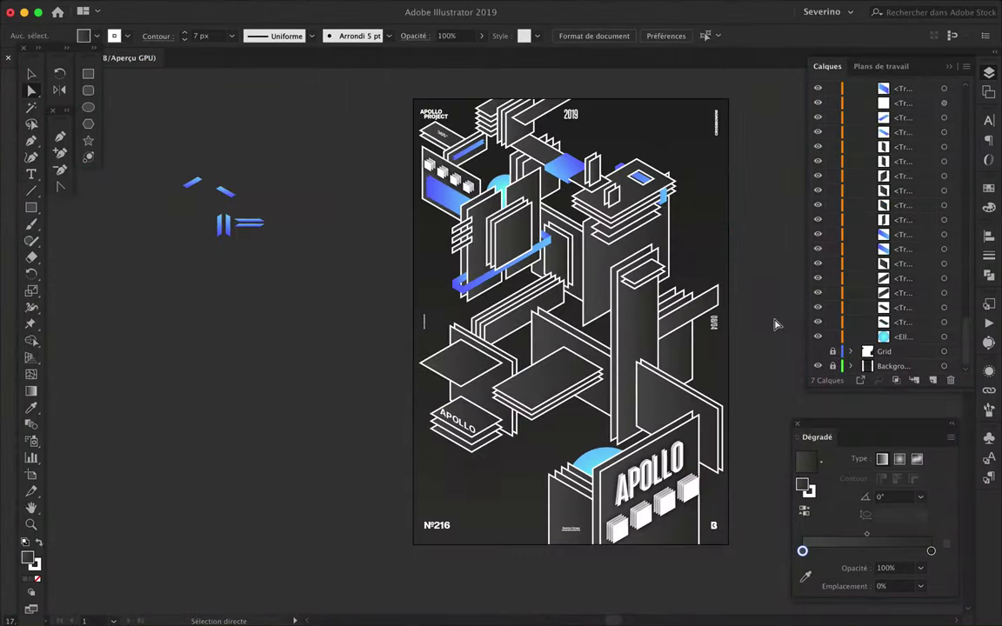
pyautogui.scroll(5, 716, 297)
pyautogui.click(683, 296)
pyautogui.scroll(-3, 546, 315)
pyautogui.scroll(-2, 549, 317)
pyautogui.scroll(2, 548, 316)
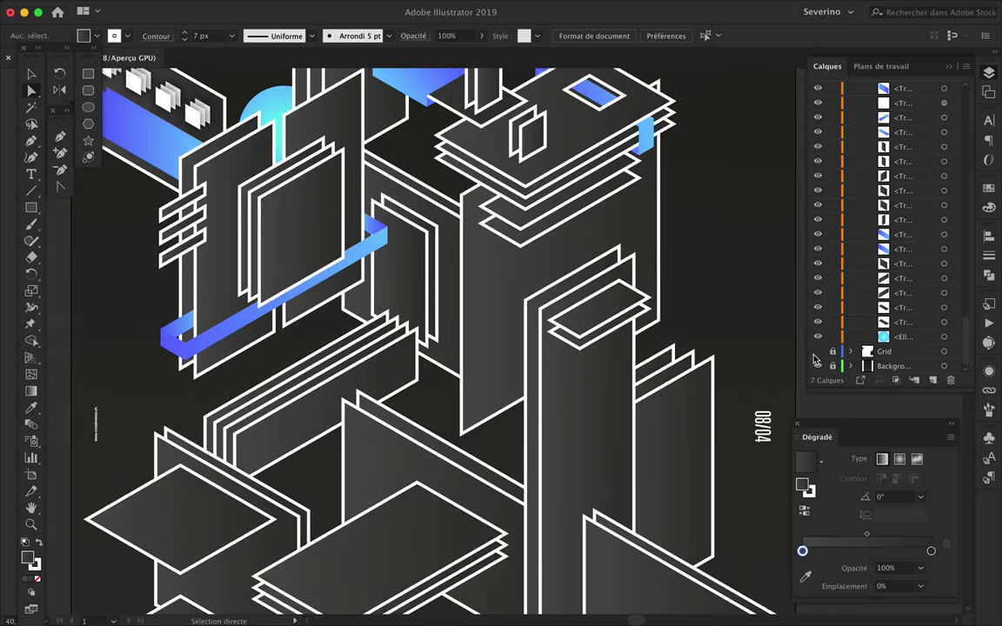
pyautogui.click(818, 351)
pyautogui.scroll(3, 400, 387)
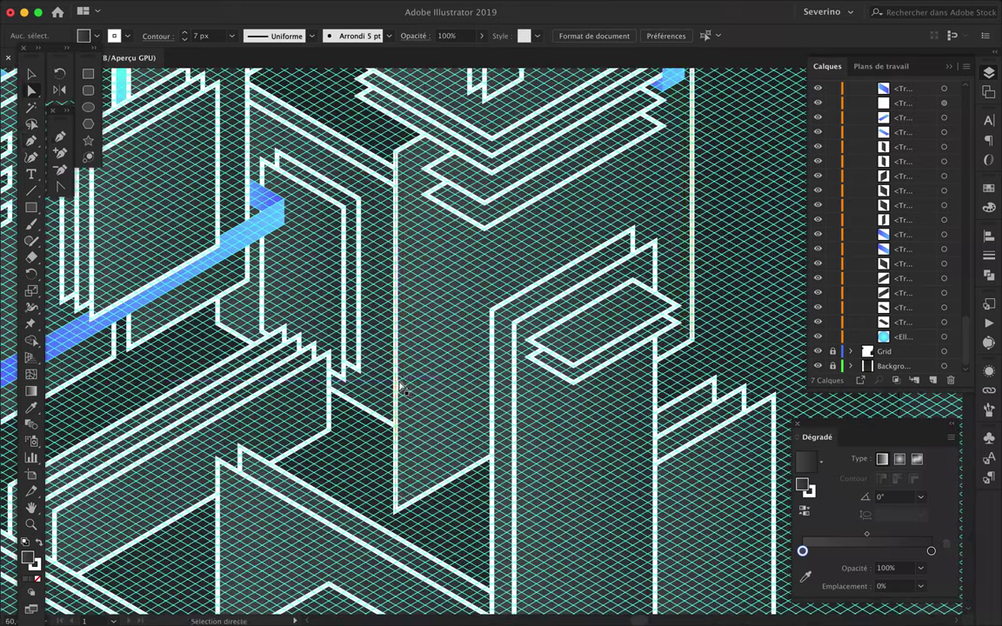
# - Pen a large four-corner panel outline behind the doubled slab on the central tower
pyautogui.click(425, 263)
pyautogui.click(425, 463)
pyautogui.scroll(2, 670, 331)
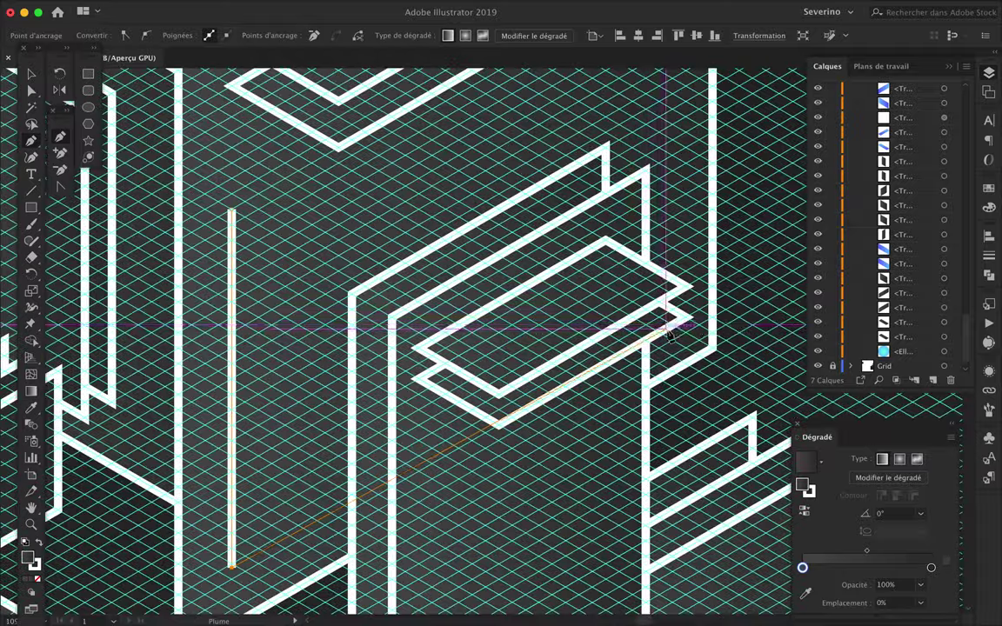
pyautogui.scroll(2, 675, 329)
pyautogui.click(672, 324)
pyautogui.scroll(-3, 672, 324)
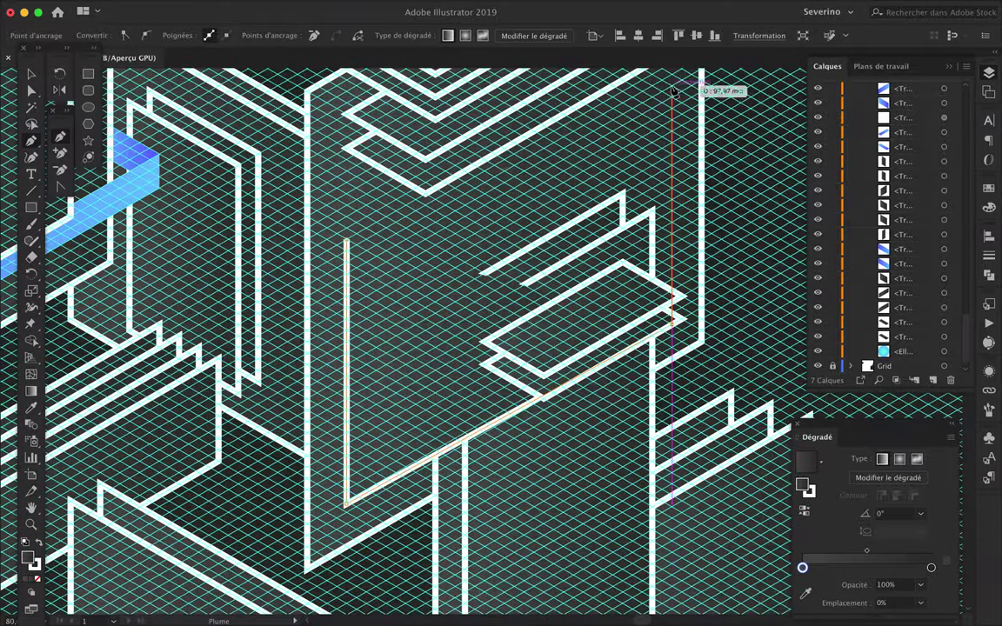
pyautogui.click(672, 89)
pyautogui.click(347, 239)
# - Drag two panel corners so the panel fits the surrounding outlines
pyautogui.scroll(3, 670, 91)
pyautogui.moveTo(666, 179); pyautogui.dragTo(663, 152)
pyautogui.scroll(-1, 661, 152)
pyautogui.moveTo(408, 409)
pyautogui.mouseDown()
pyautogui.moveTo(408, 283)
pyautogui.moveTo(389, 280)
pyautogui.mouseUp()
pyautogui.scroll(2, 409, 270)
pyautogui.scroll(-1, 425, 257)
pyautogui.scroll(2, 425, 257)
# - Angle the panel face's light-to-deep blue gradient at 23.2°
pyautogui.scroll(10, 920, 181)
pyautogui.scroll(-3, 918, 185)
pyautogui.scroll(-3, 915, 190)
pyautogui.scroll(3, 910, 261)
pyautogui.scroll(3, 912, 334)
pyautogui.scroll(-3, 916, 313)
pyautogui.scroll(-2, 609, 279)
pyautogui.press('v')
pyautogui.click(618, 278)
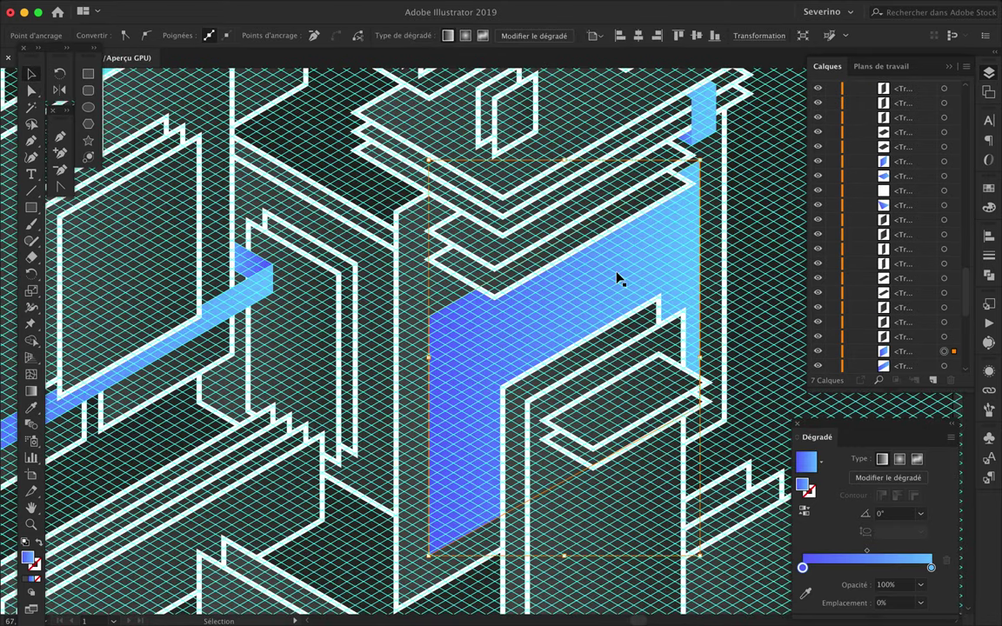
pyautogui.press('g')
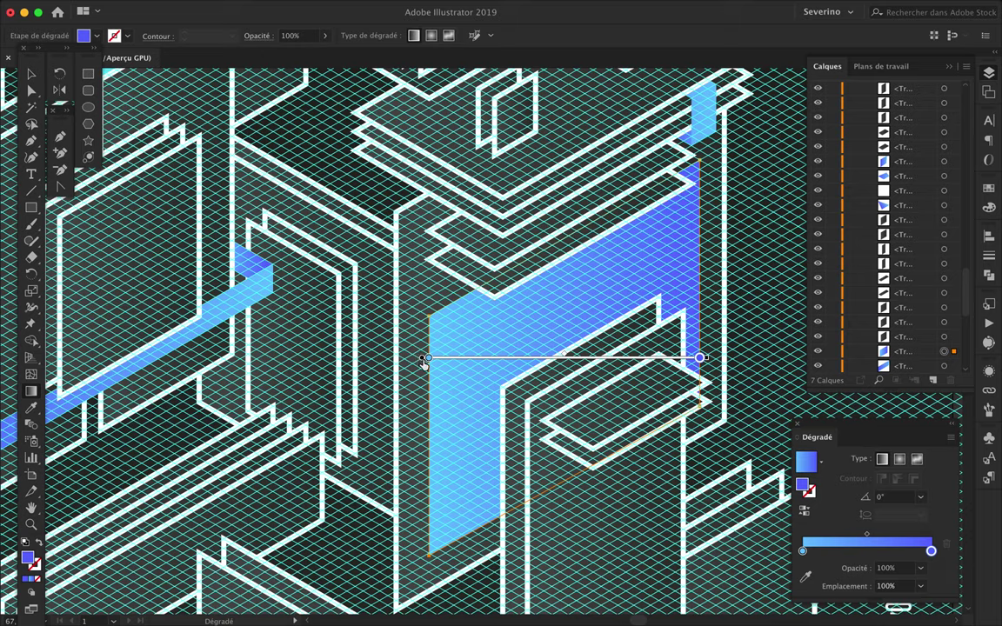
pyautogui.moveTo(709, 357); pyautogui.dragTo(679, 254)
# - Nudge the blue gradient face into place behind the slab
pyautogui.press('v')
pyautogui.hscroll(-3, 557, 313)
pyautogui.moveTo(524, 336); pyautogui.dragTo(527, 339)
pyautogui.scroll(3, 530, 340)
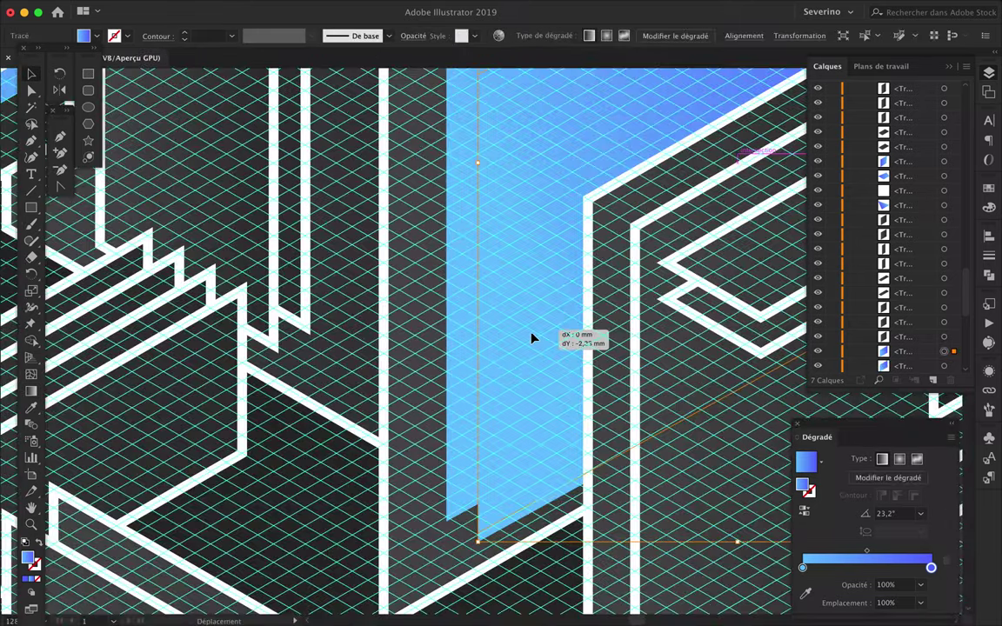
pyautogui.scroll(3, 533, 340)
pyautogui.moveTo(453, 449)
pyautogui.mouseDown()
pyautogui.moveTo(495, 425)
pyautogui.moveTo(454, 390)
pyautogui.moveTo(483, 405)
pyautogui.mouseUp()
pyautogui.scroll(-3, 494, 425)
pyautogui.scroll(-3, 454, 390)
pyautogui.scroll(-5, 722, 375)
pyautogui.scroll(3, 722, 376)
pyautogui.scroll(3, 505, 395)
# - Try moving a corner of the blue face, undo it, and reselect the face outline
pyautogui.press('a')
pyautogui.scroll(3, 633, 324)
pyautogui.moveTo(634, 324)
pyautogui.mouseDown()
pyautogui.moveTo(665, 299)
pyautogui.moveTo(636, 271)
pyautogui.mouseUp()
pyautogui.hotkey('ctrl', 'z')
pyautogui.click(244, 354)
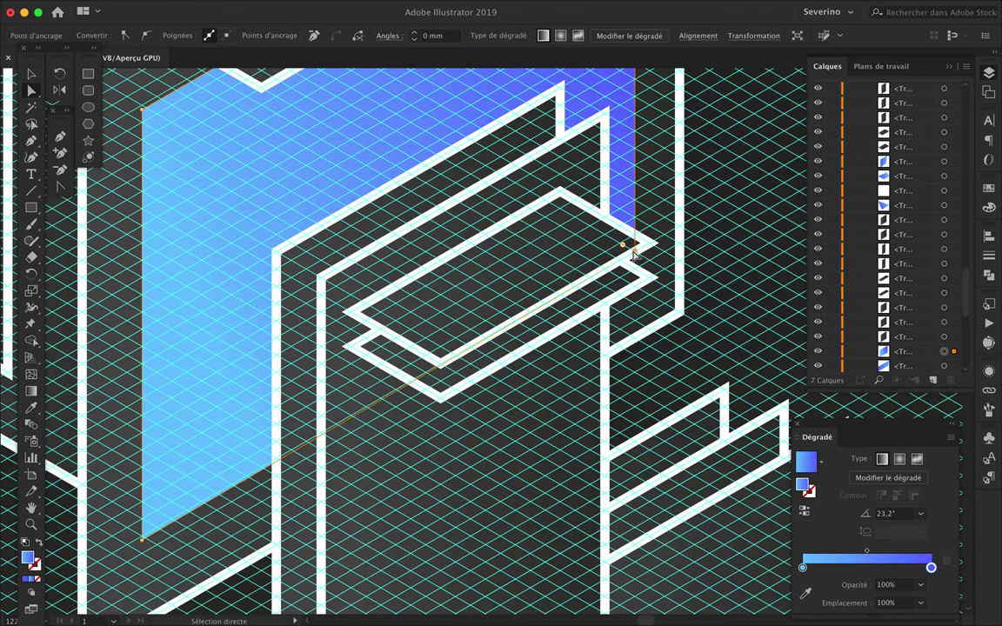
# - Refit three corners of the blue face so it tucks neatly behind the slab
pyautogui.moveTo(144, 537); pyautogui.dragTo(144, 535)
pyautogui.scroll(3, 134, 187)
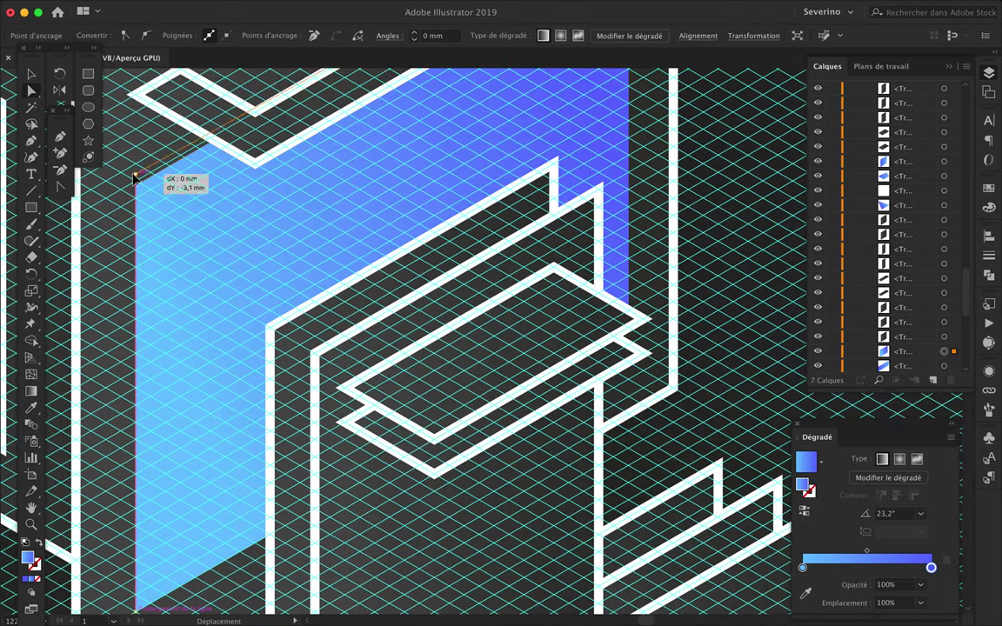
pyautogui.moveTo(135, 179); pyautogui.dragTo(135, 177)
pyautogui.scroll(3, 135, 179)
pyautogui.scroll(2, 235, 373)
pyautogui.moveTo(522, 87); pyautogui.dragTo(522, 103)
pyautogui.scroll(2, 105, 293)
pyautogui.moveTo(134, 347); pyautogui.dragTo(134, 369)
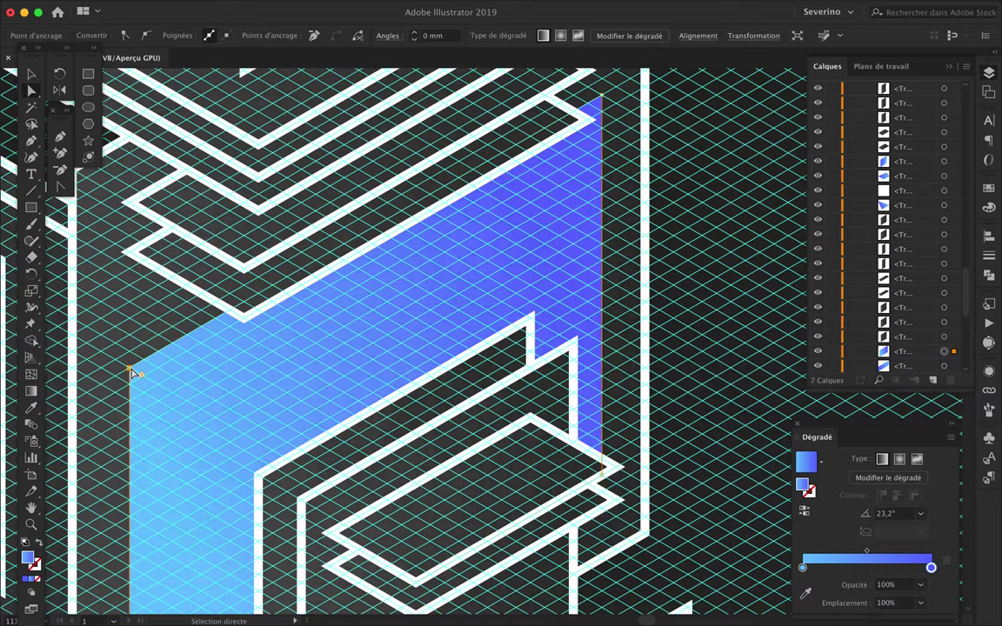
pyautogui.scroll(5, 134, 369)
pyautogui.scroll(2, 432, 347)
pyautogui.scroll(2, 432, 346)
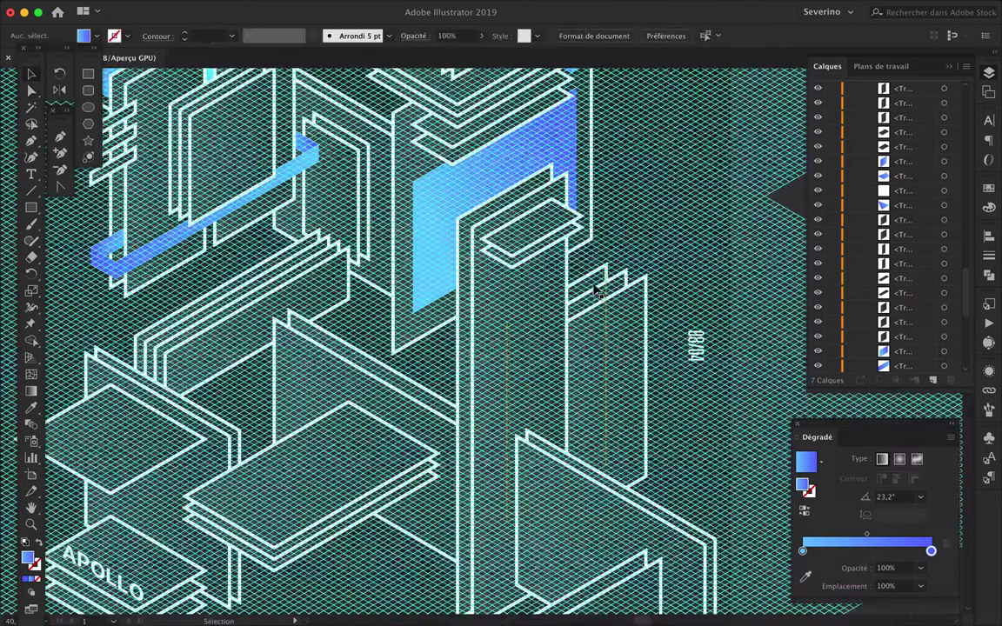
# - Pen a tall narrow parallelogram plate on the tower face
pyautogui.scroll(2, 574, 332)
pyautogui.click(560, 320)
pyautogui.click(600, 341)
pyautogui.scroll(-5, 609, 348)
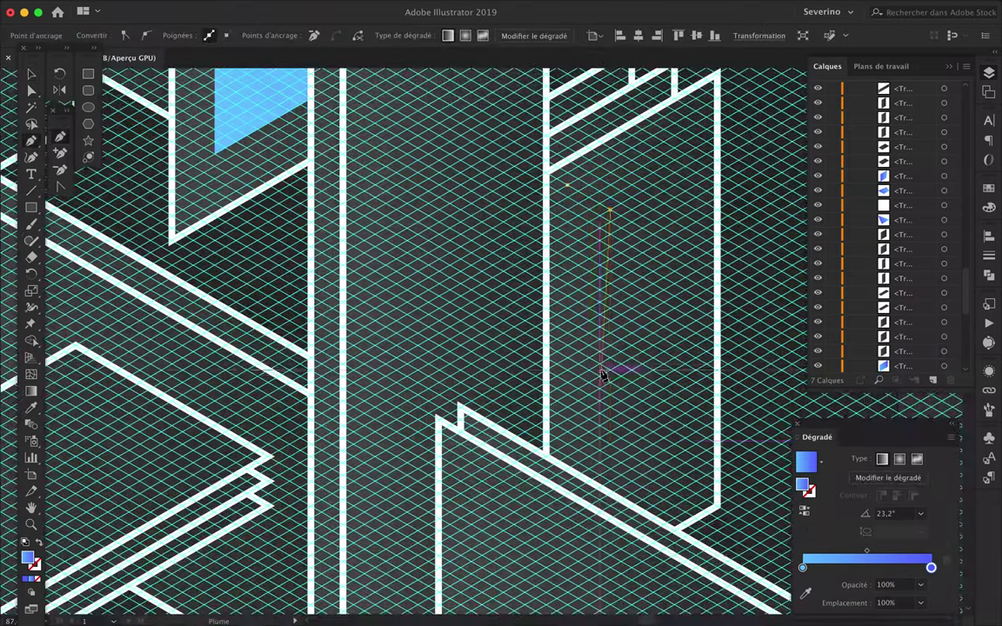
pyautogui.click(609, 430)
pyautogui.click(569, 437)
pyautogui.click(569, 186)
pyautogui.press('v')
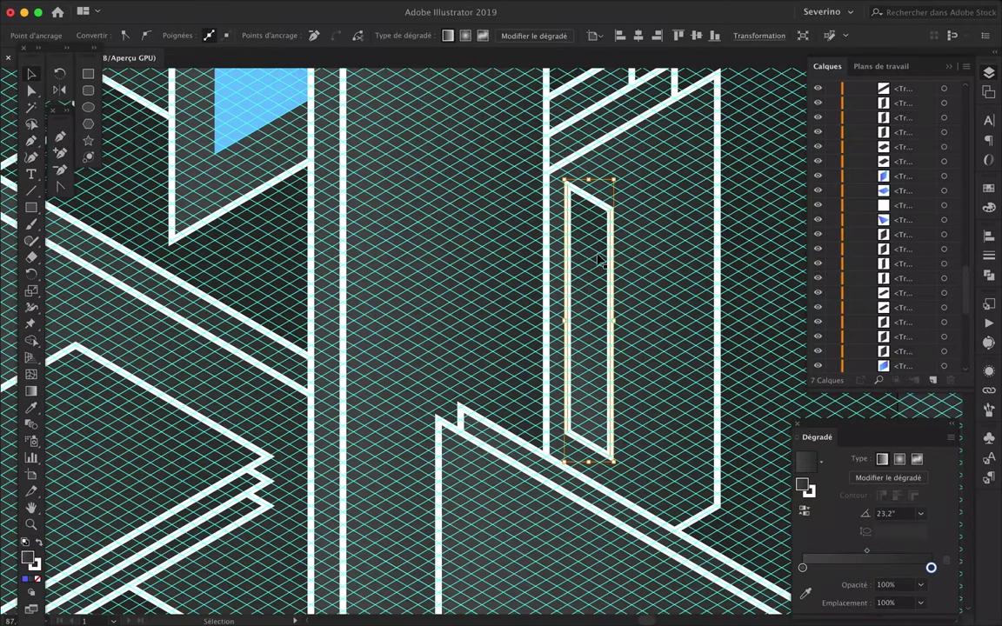
# - Duplicate the plate up-right into a stepped row, stacking copies under Calque 7 in Layers
pyautogui.moveTo(615, 251); pyautogui.dragTo(652, 230)
pyautogui.moveTo(904, 249); pyautogui.dragTo(923, 240)
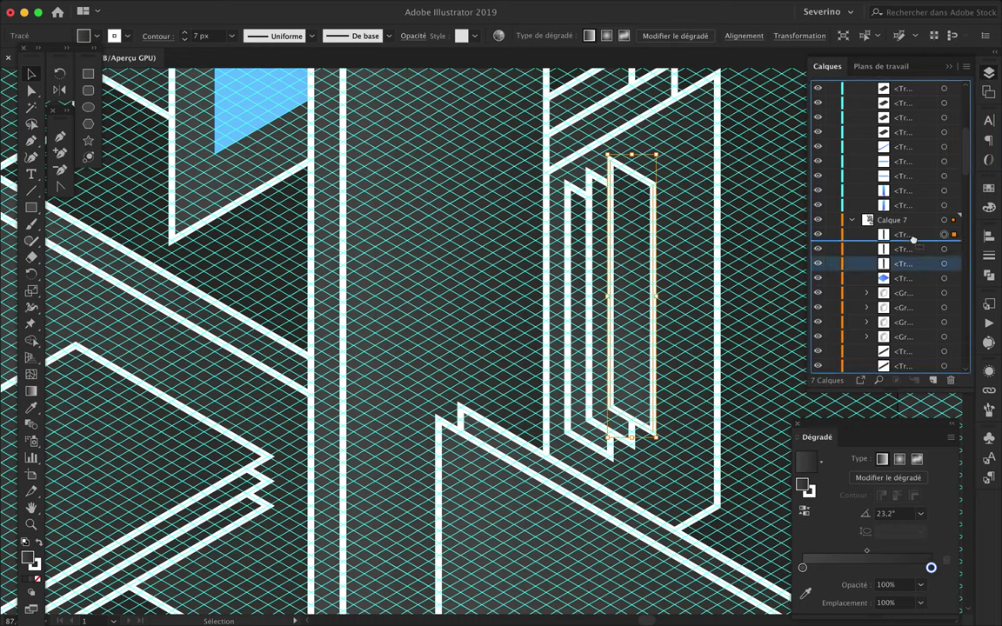
pyautogui.click(582, 230)
pyautogui.click(944, 234)
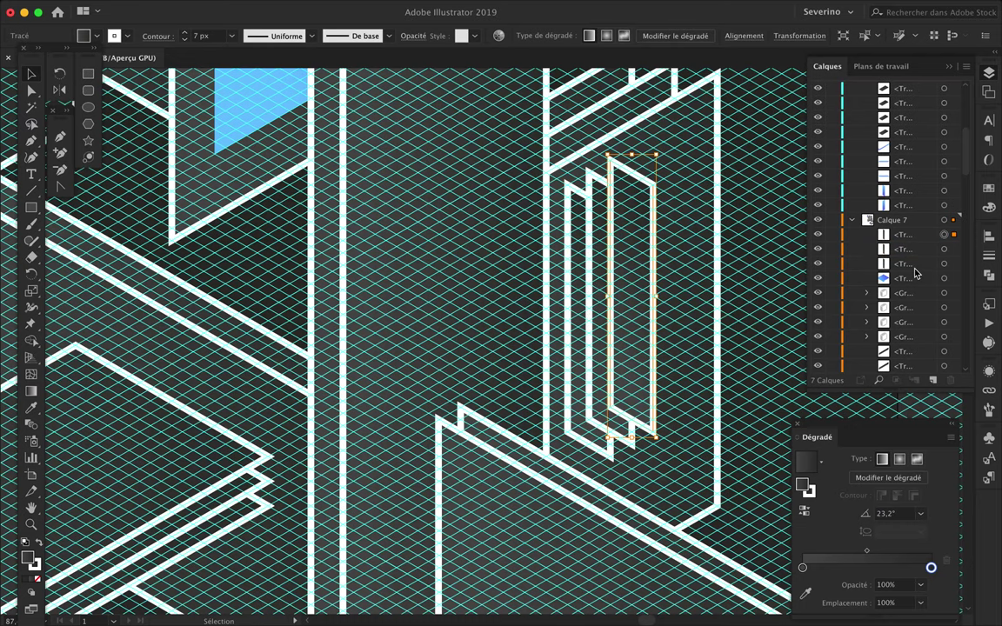
pyautogui.click(944, 249)
pyautogui.moveTo(632, 223)
pyautogui.mouseDown()
pyautogui.moveTo(671, 200)
pyautogui.moveTo(678, 151)
pyautogui.moveTo(720, 153)
pyautogui.moveTo(736, 140)
pyautogui.mouseUp()
pyautogui.click(944, 263)
pyautogui.click(944, 293)
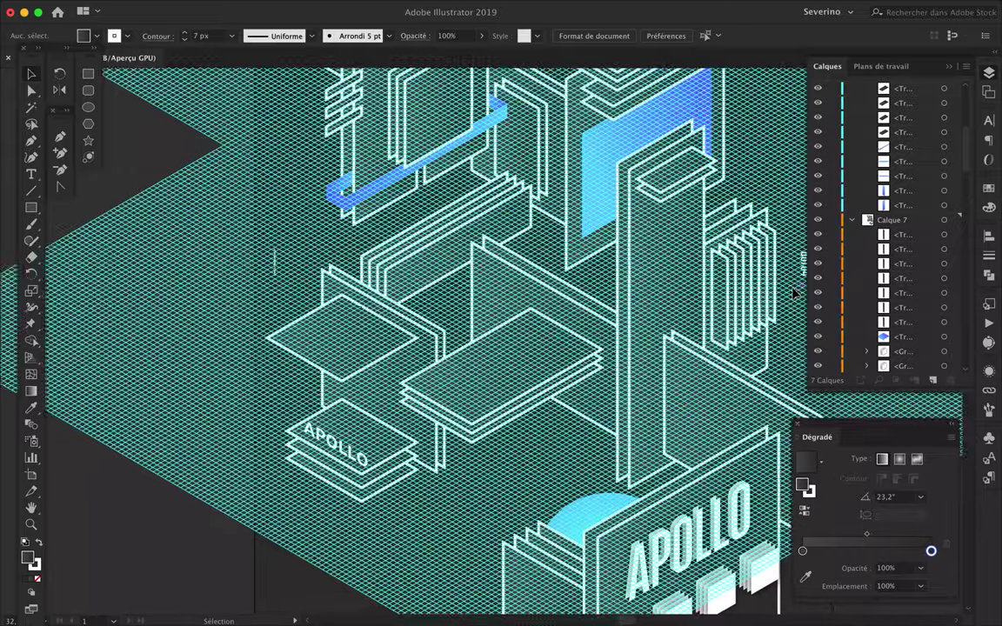
pyautogui.scroll(3, 430, 307)
pyautogui.scroll(5, 408, 380)
pyautogui.scroll(5, 385, 426)
# - Pen a white-filled stripe on the platform slab
pyautogui.press('p')
pyautogui.click(327, 404)
pyautogui.click(355, 391)
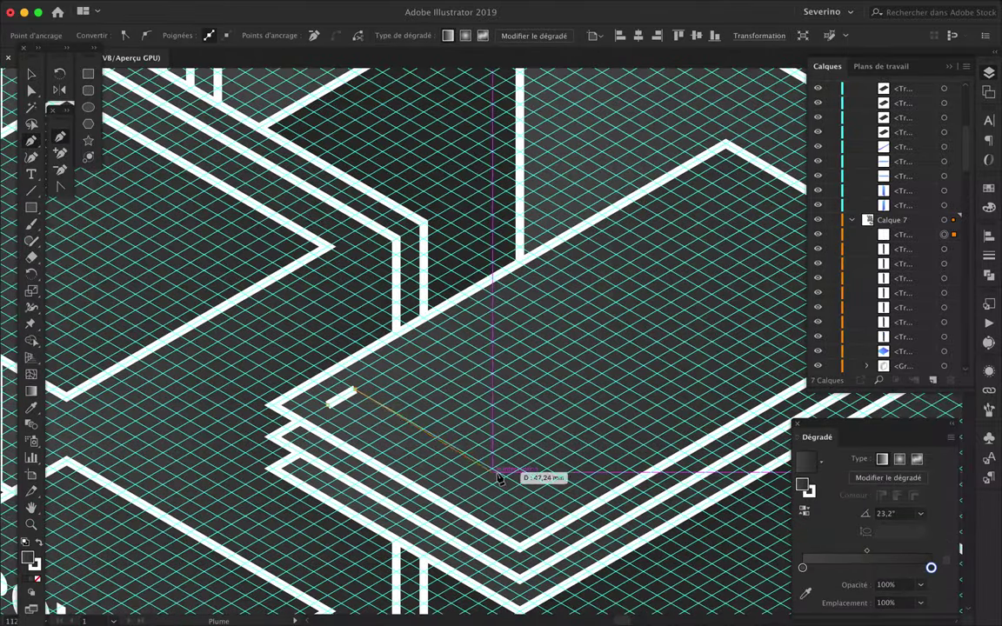
pyautogui.click(521, 520)
pyautogui.click(328, 403)
pyautogui.hotkey('shift', 'x')
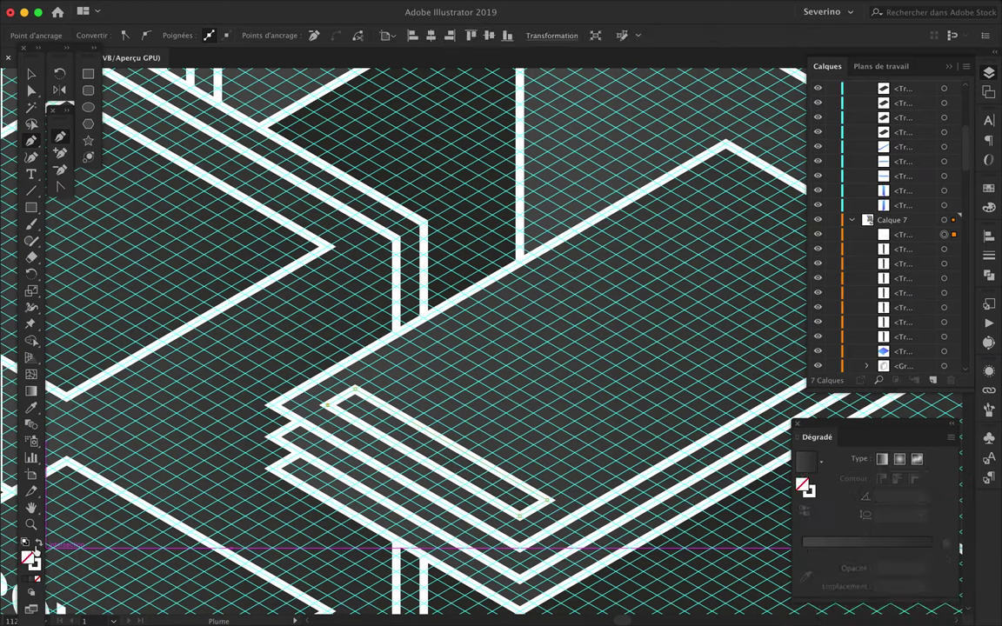
pyautogui.press('v')
# - Copy the stripe alongside and repeat the copy with Ctrl+D to stack more bars
pyautogui.moveTo(439, 459); pyautogui.dragTo(495, 426)
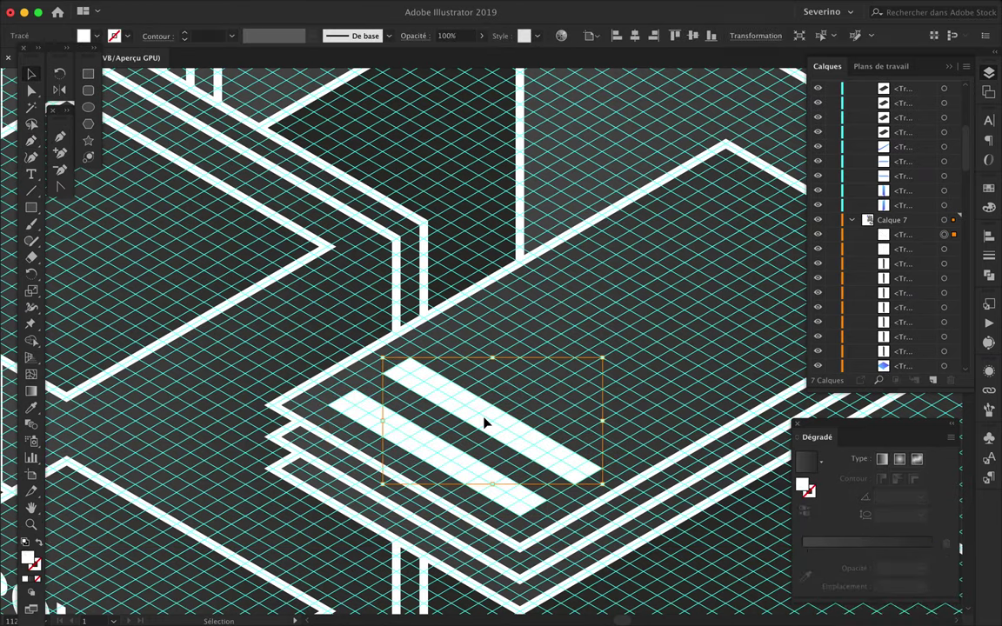
pyautogui.moveTo(542, 393); pyautogui.dragTo(541, 393)
pyautogui.scroll(-3, 542, 393)
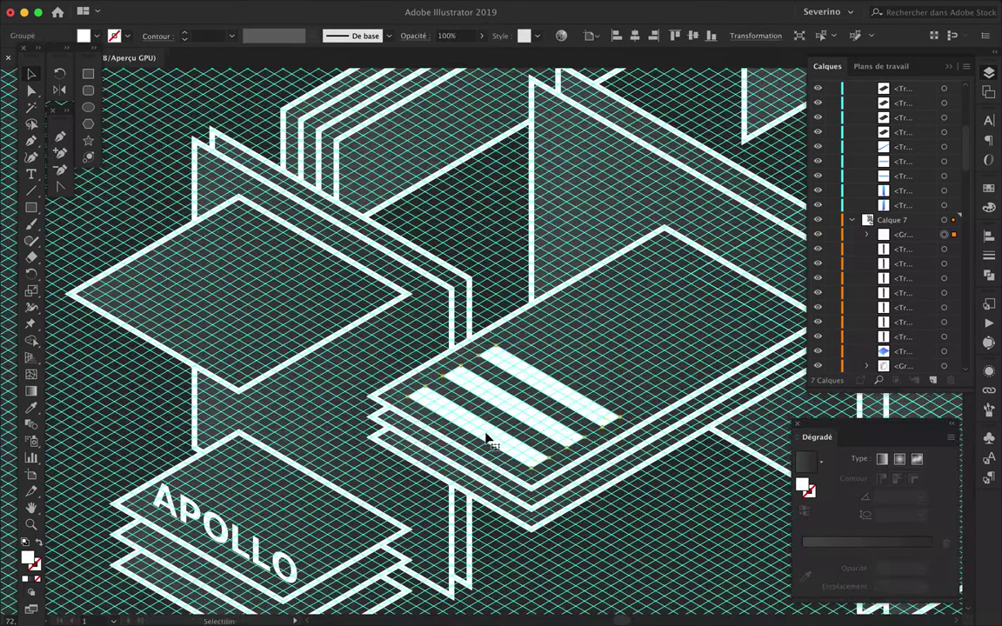
pyautogui.scroll(2, 487, 440)
pyautogui.hotkey('ctrl', 'd')
pyautogui.hotkey('ctrl', 'd')
pyautogui.hotkey('ctrl', 'd')
pyautogui.hotkey('ctrl', 'd')
pyautogui.hotkey('ctrl', 'd')
pyautogui.hotkey('ctrl', 'd')
pyautogui.hotkey('ctrl', 'd')
pyautogui.hotkey('ctrl', 'd')
pyautogui.hotkey('ctrl', 'd')
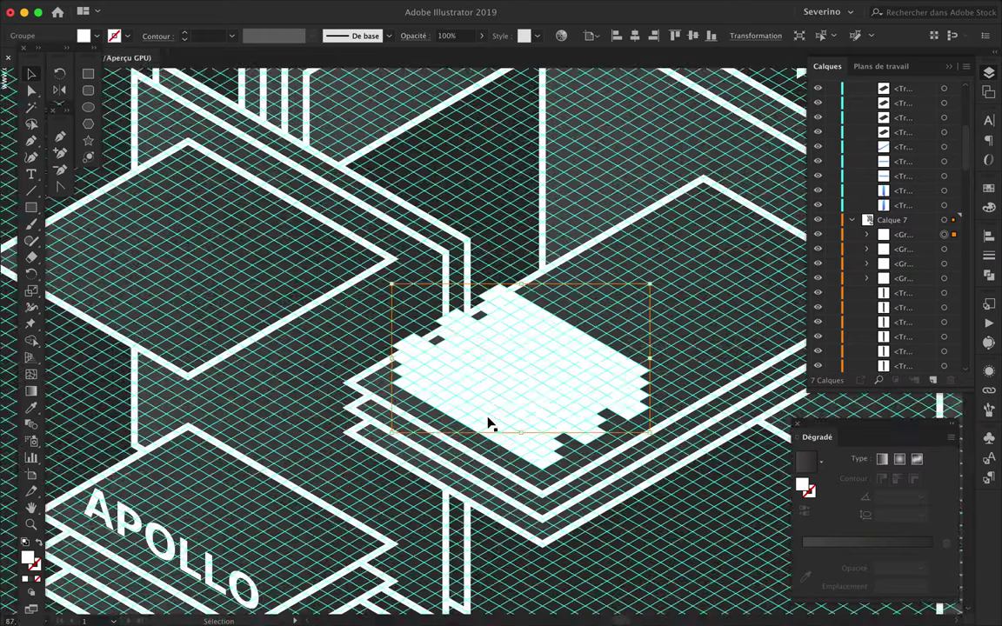
pyautogui.scroll(3, 489, 424)
pyautogui.scroll(-2, 489, 424)
# - Add an Ombre portée drop shadow to the bars via Appearance, then nudge the group up-left
pyautogui.click(989, 235)
pyautogui.click(989, 371)
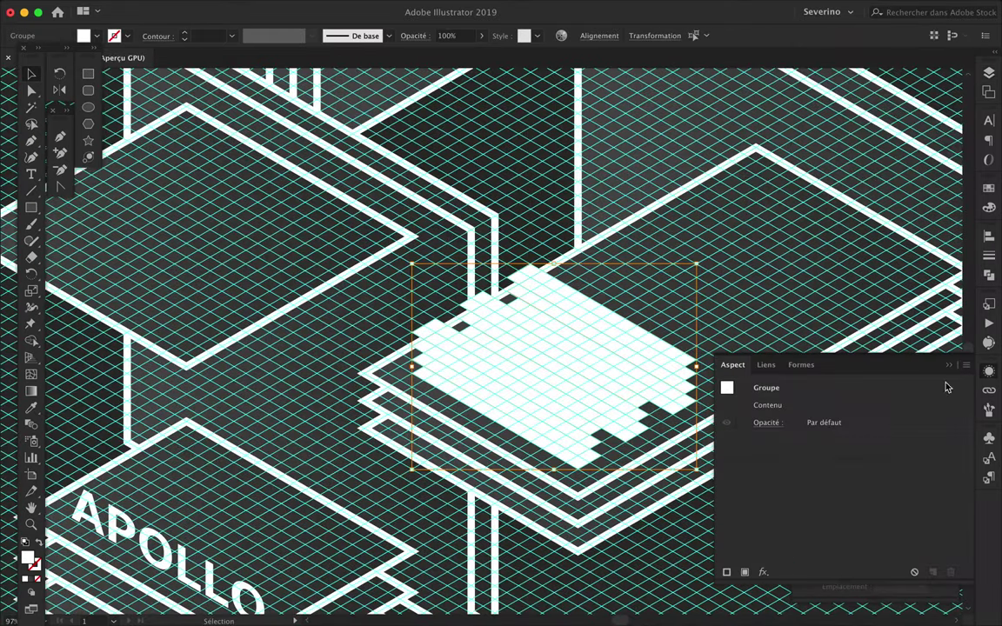
pyautogui.click(763, 572)
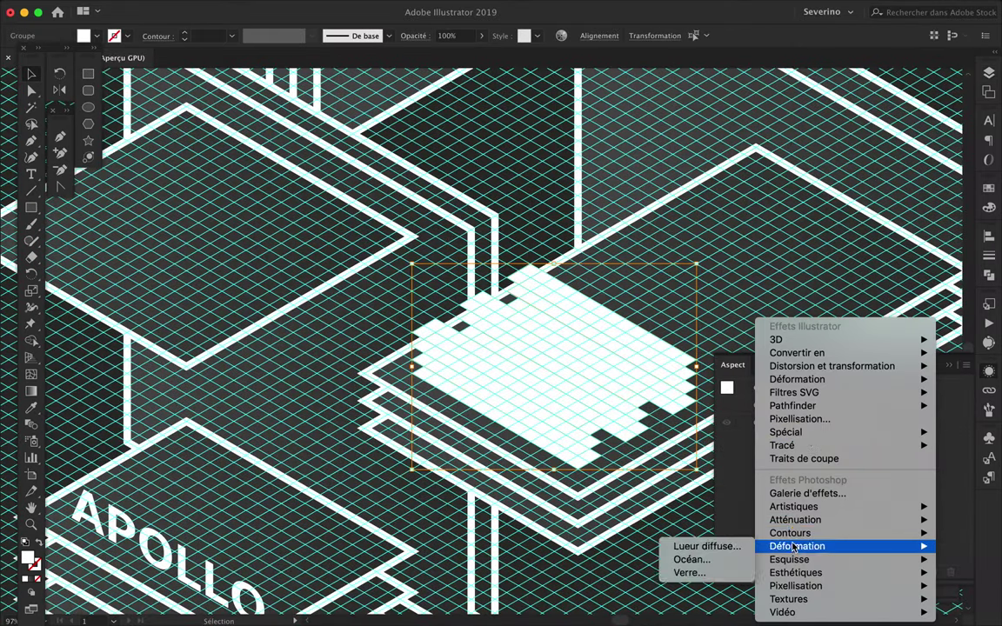
pyautogui.click(674, 497)
pyautogui.click(541, 290)
pyautogui.click(776, 290)
pyautogui.scroll(-3, 562, 522)
pyautogui.scroll(-2, 562, 522)
pyautogui.scroll(4, 562, 572)
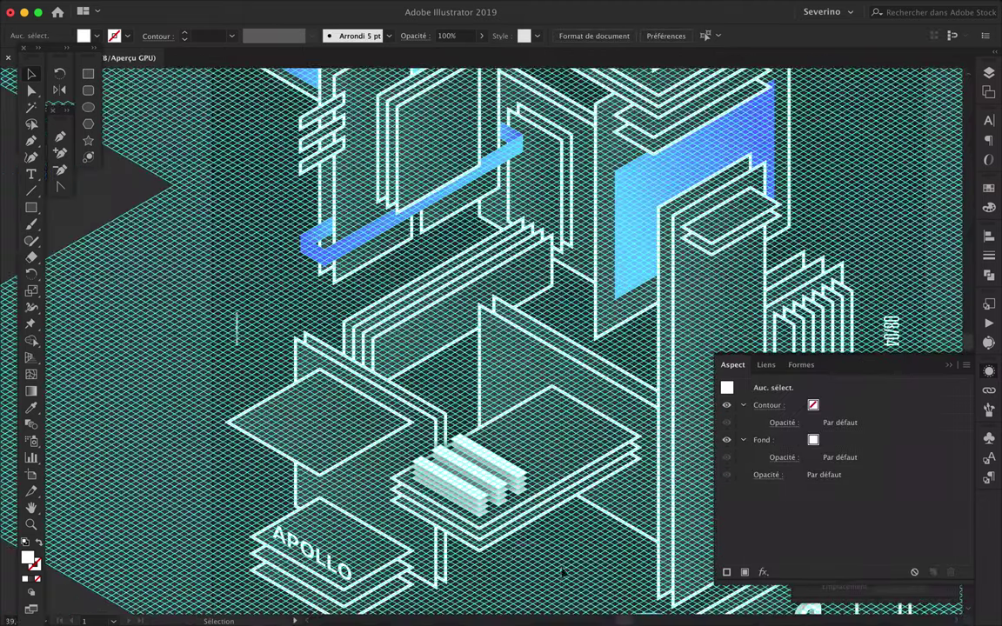
pyautogui.moveTo(476, 501); pyautogui.dragTo(458, 489)
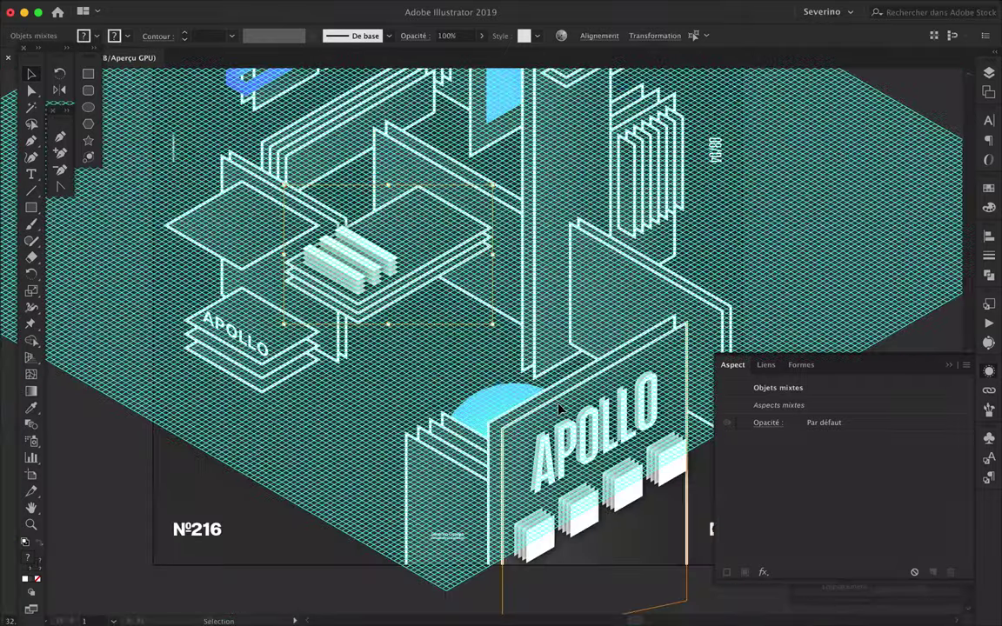
# - Pen a new panel outline and pull its top-left corner upward
pyautogui.scroll(5, 548, 287)
pyautogui.press('p')
pyautogui.moveTo(541, 279); pyautogui.dragTo(544, 316)
pyautogui.scroll(-1, 548, 602)
pyautogui.click(544, 579)
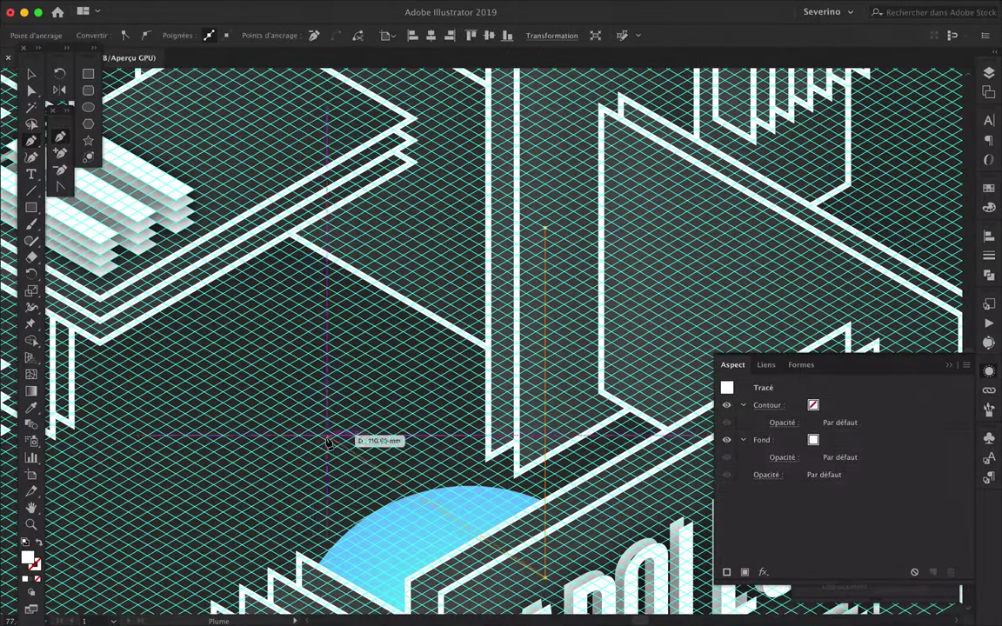
pyautogui.click(322, 448)
pyautogui.click(318, 143)
pyautogui.press('a')
pyautogui.moveTo(319, 143); pyautogui.dragTo(318, 106)
pyautogui.scroll(-5, 644, 331)
# - Eyedropper the dark fill and white outline onto the panel and move it behind the light-blue half-disc in Layers
pyautogui.press('i')
pyautogui.click(644, 331)
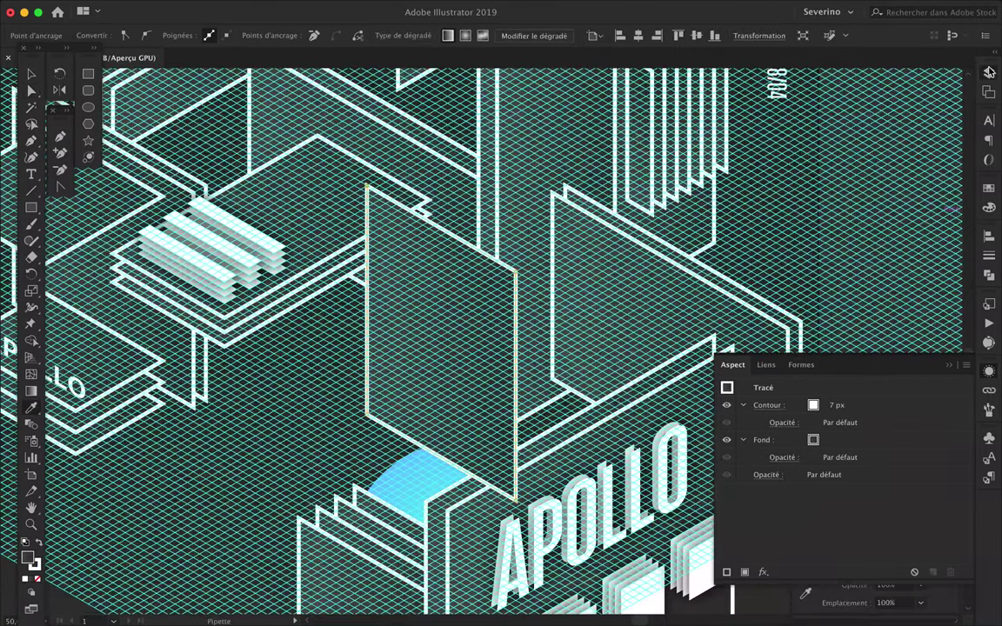
pyautogui.press('F7')
pyautogui.moveTo(909, 372); pyautogui.dragTo(909, 333)
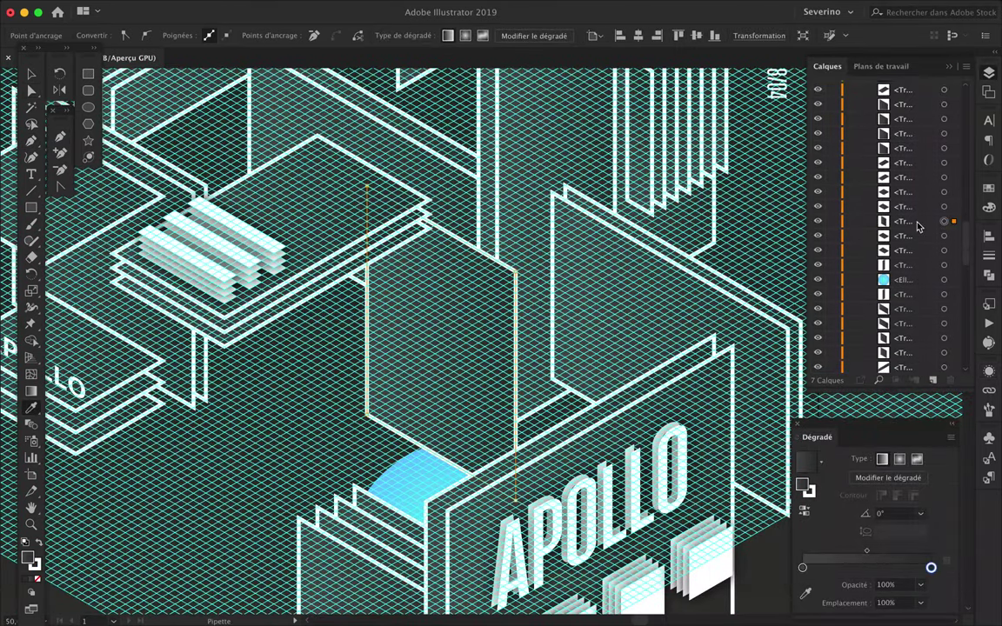
pyautogui.moveTo(918, 226); pyautogui.dragTo(909, 286)
pyautogui.press('v')
pyautogui.click(427, 345)
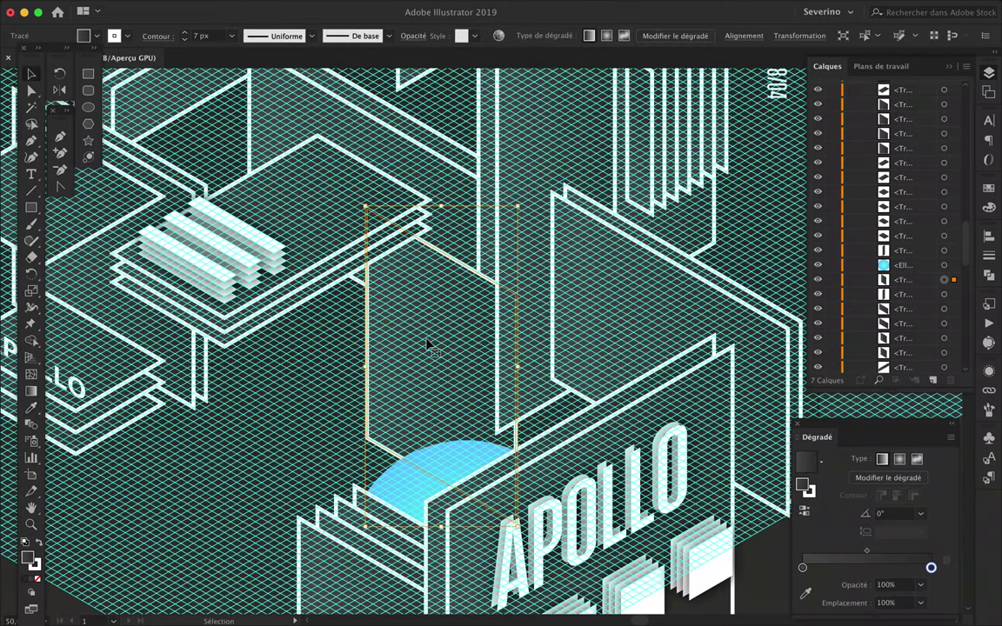
pyautogui.scroll(-1, 448, 329)
pyautogui.scroll(-2, 424, 422)
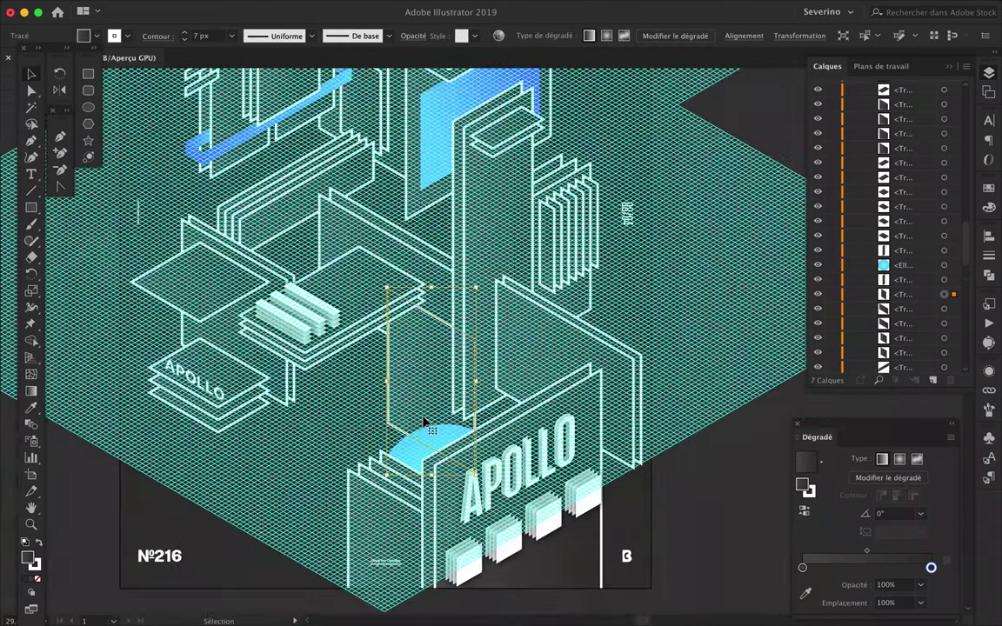
pyautogui.scroll(2, 425, 423)
pyautogui.scroll(2, 510, 425)
pyautogui.click(659, 362)
# - Pen a flat parallelogram plate beside the tall column with the blue gradient fill
pyautogui.press('p')
pyautogui.scroll(3, 493, 383)
pyautogui.click(506, 322)
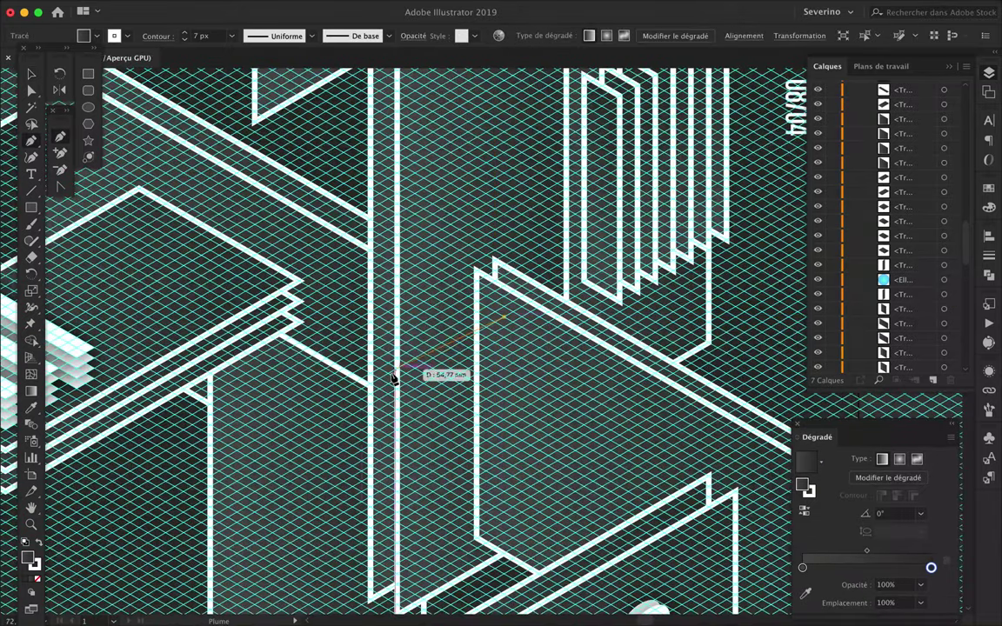
pyautogui.click(336, 415)
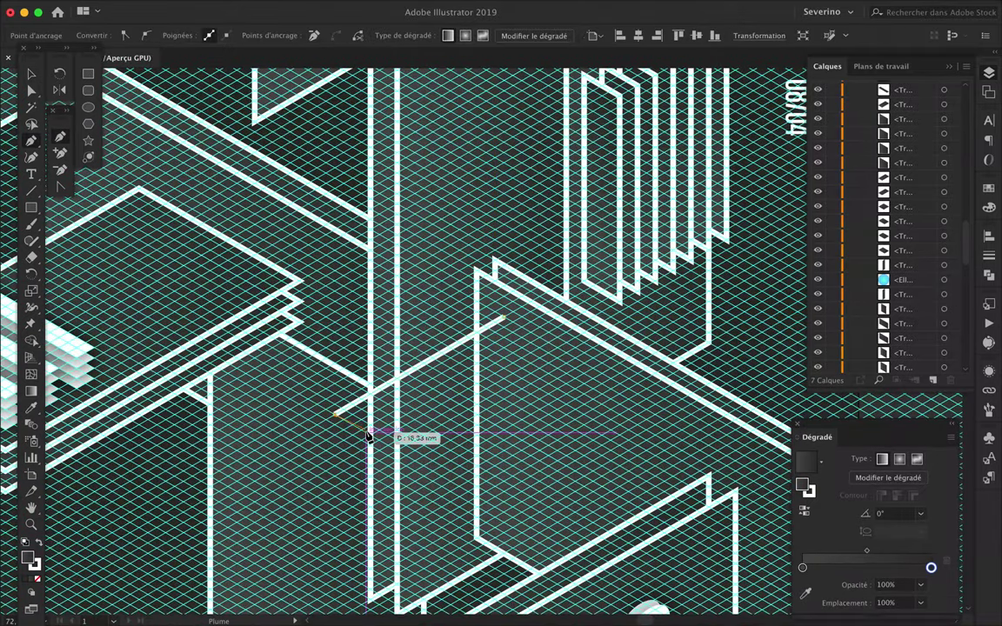
pyautogui.click(415, 460)
pyautogui.click(583, 369)
pyautogui.click(506, 322)
pyautogui.scroll(-2, 514, 317)
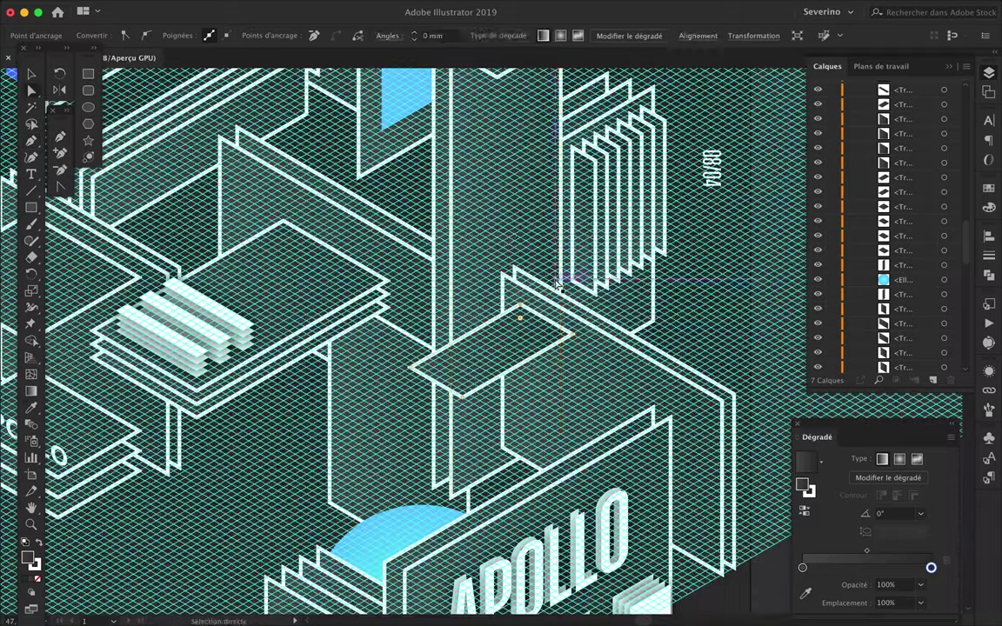
# - Alt-drag a copy of the blue gradient plate straight down and repeat with Cmd+D to stack three
pyautogui.press('.')
pyautogui.scroll(2, 498, 359)
pyautogui.moveTo(494, 424); pyautogui.dragTo(494, 423)
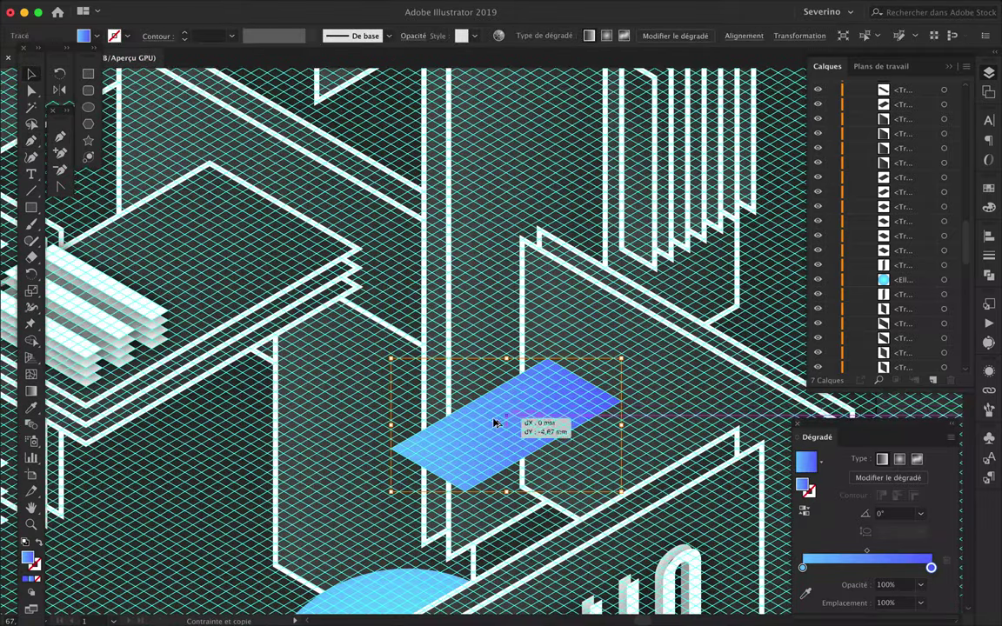
pyautogui.hotkey('ctrl', 'd')
pyautogui.scroll(-3, 525, 387)
pyautogui.scroll(1, 526, 387)
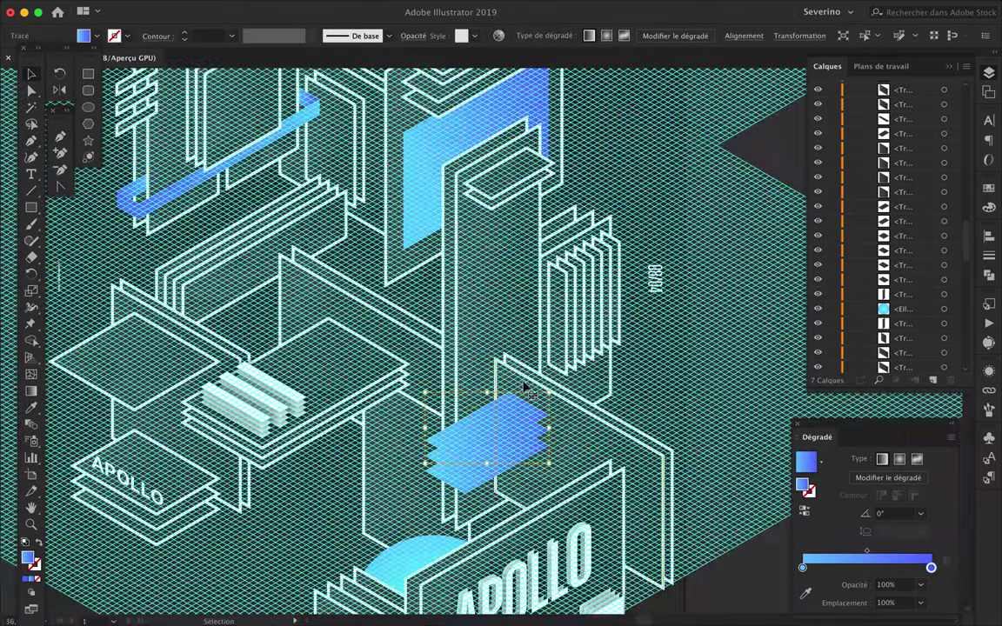
pyautogui.scroll(1, 525, 389)
pyautogui.scroll(1, 526, 387)
pyautogui.scroll(3, 525, 384)
pyautogui.scroll(2, 435, 374)
pyautogui.scroll(1, 376, 367)
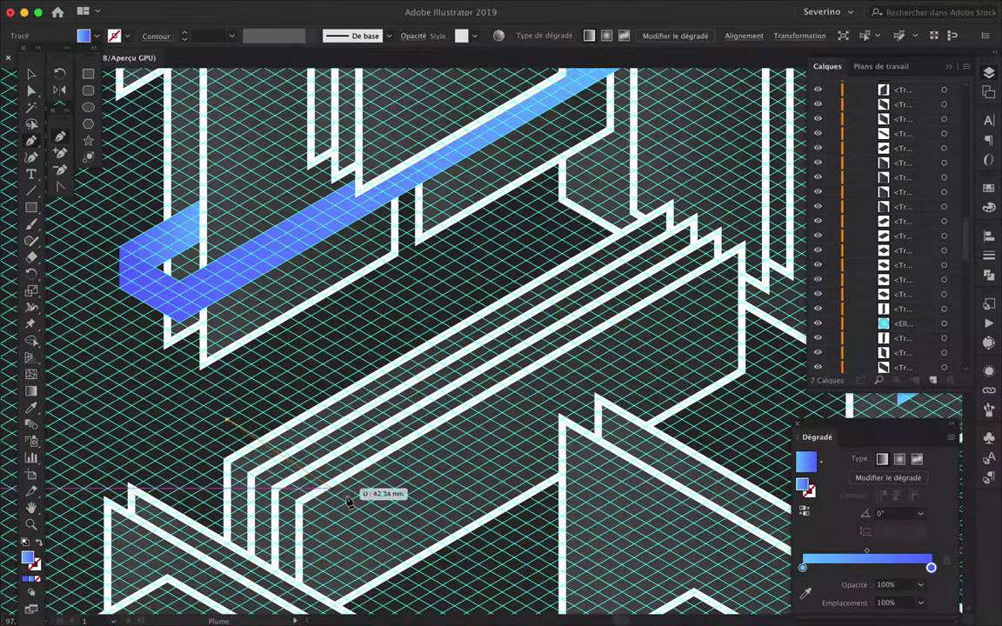
# - Pen a new plate under the blue bar, match its style, and Alt-drag a stacked copy
pyautogui.click(388, 513)
pyautogui.click(466, 461)
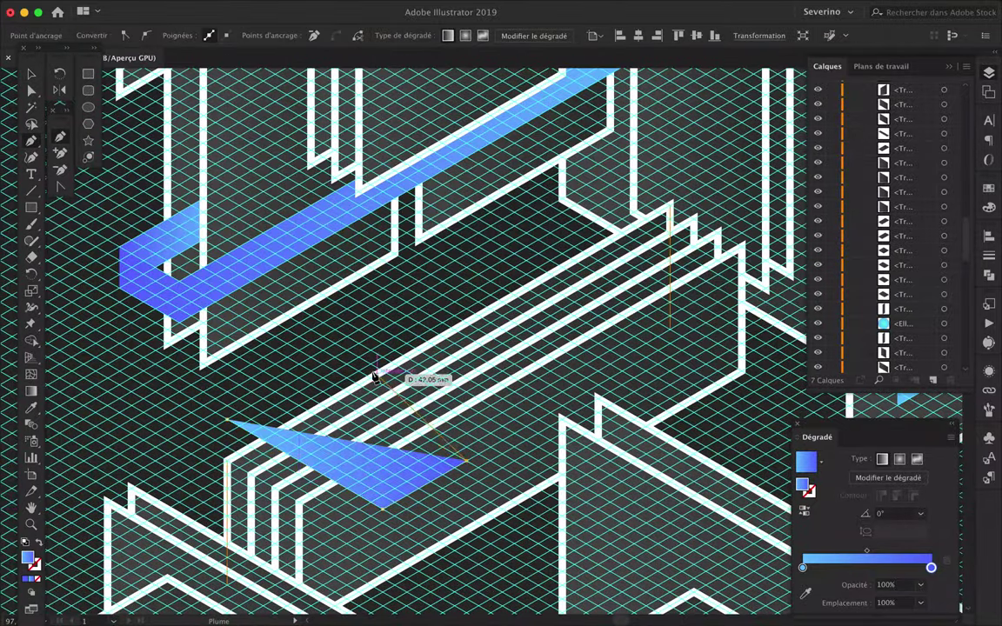
pyautogui.click(310, 376)
pyautogui.click(228, 421)
pyautogui.press('a')
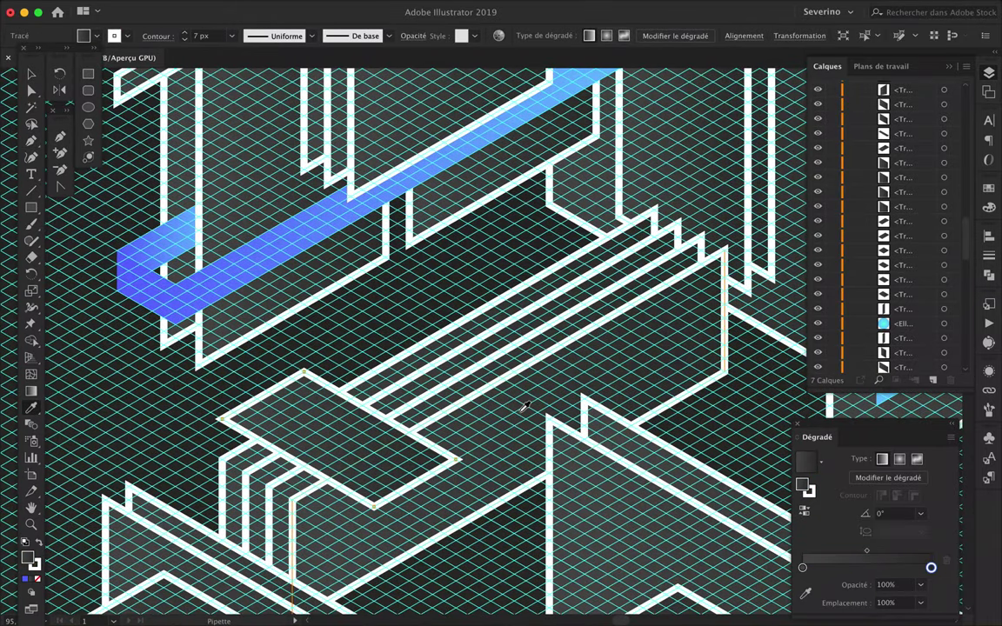
pyautogui.press('v')
pyautogui.moveTo(320, 414); pyautogui.dragTo(320, 388)
pyautogui.scroll(-2, 359, 394)
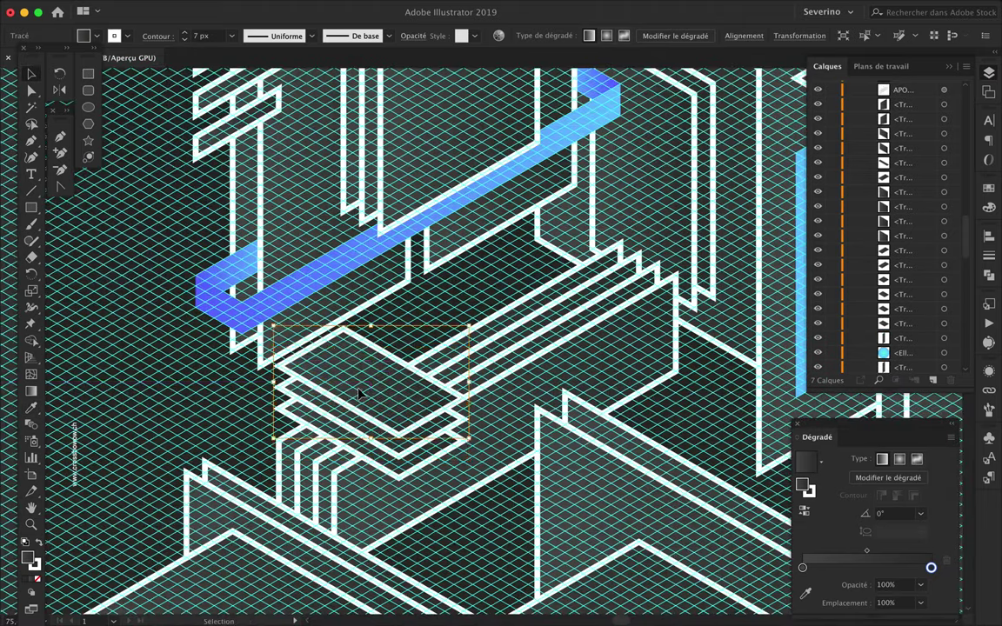
pyautogui.scroll(-5, 359, 393)
pyautogui.hscroll(3, 418, 392)
# - Preview the whole poster with the grid overlay hidden
pyautogui.hotkey('ctrl', '0')
pyautogui.hotkey('ctrl', ';')
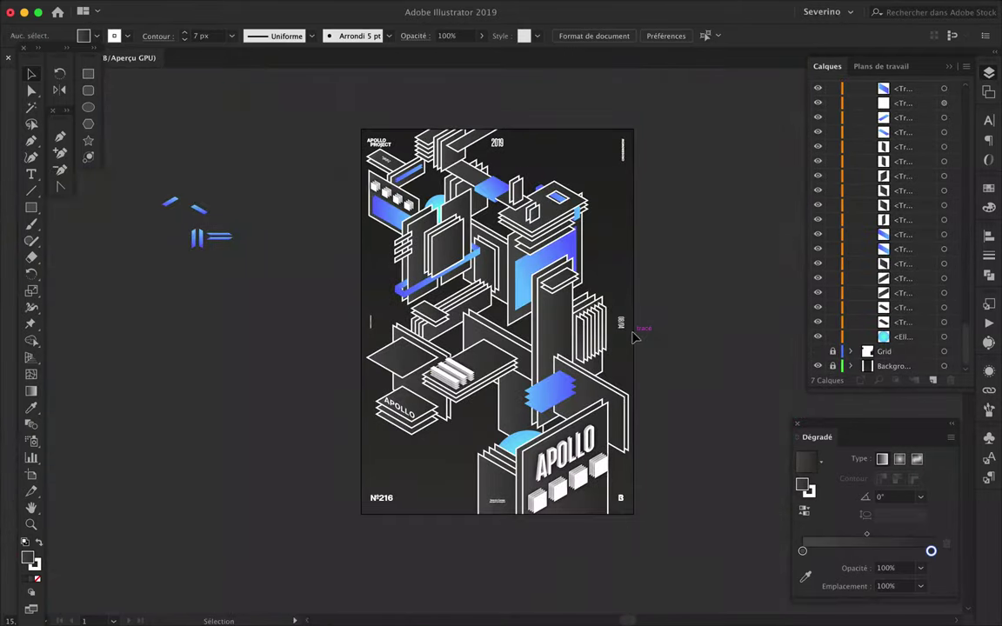
pyautogui.scroll(2, 447, 388)
pyautogui.scroll(3, 446, 389)
pyautogui.scroll(2, 288, 257)
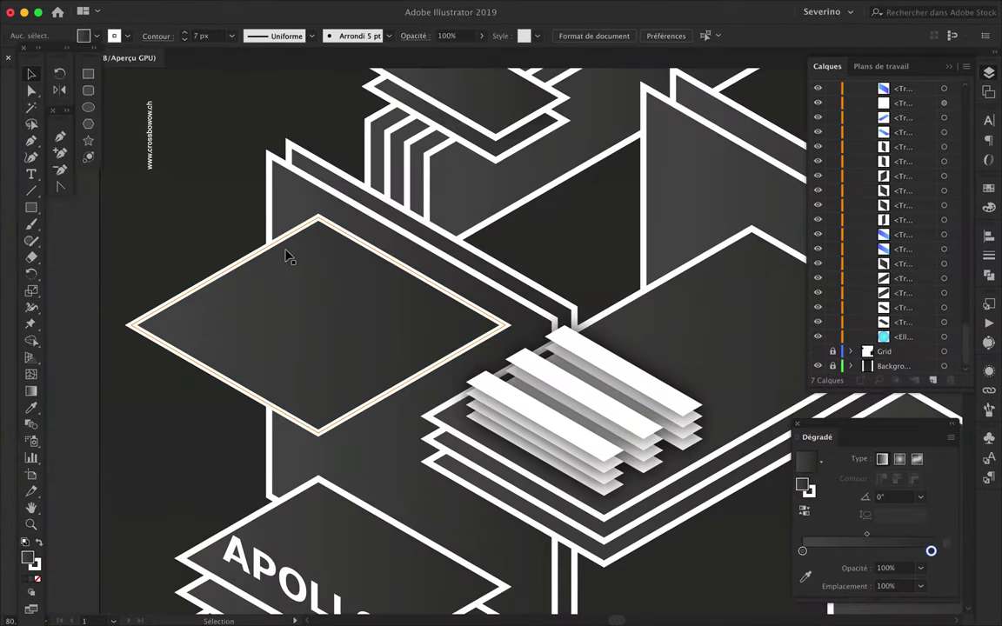
pyautogui.scroll(-2, 213, 226)
pyautogui.scroll(5, 294, 156)
pyautogui.hscroll(3, 295, 157)
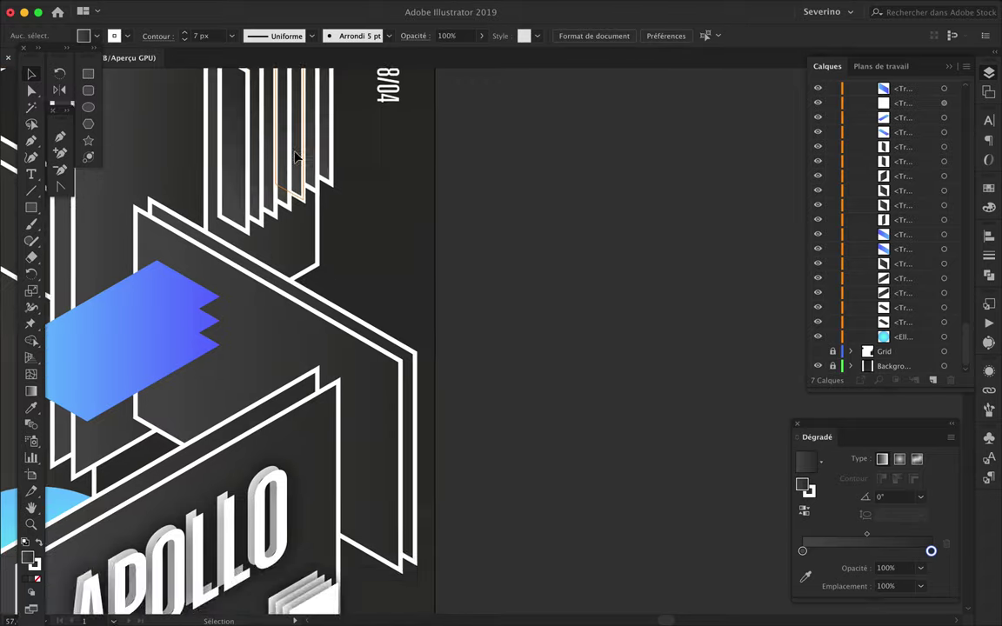
pyautogui.scroll(-2, 295, 157)
# - Select the tall column panel and show the isometric grid again
pyautogui.click(261, 207)
pyautogui.press('p')
pyautogui.hotkey('ctrl', ';')
pyautogui.scroll(2, 228, 222)
pyautogui.scroll(2, 199, 160)
pyautogui.scroll(2, 206, 157)
# - Pen a new edge from the column top and pull its bottom corner down to the blue plates
pyautogui.click(138, 211)
pyautogui.click(316, 115)
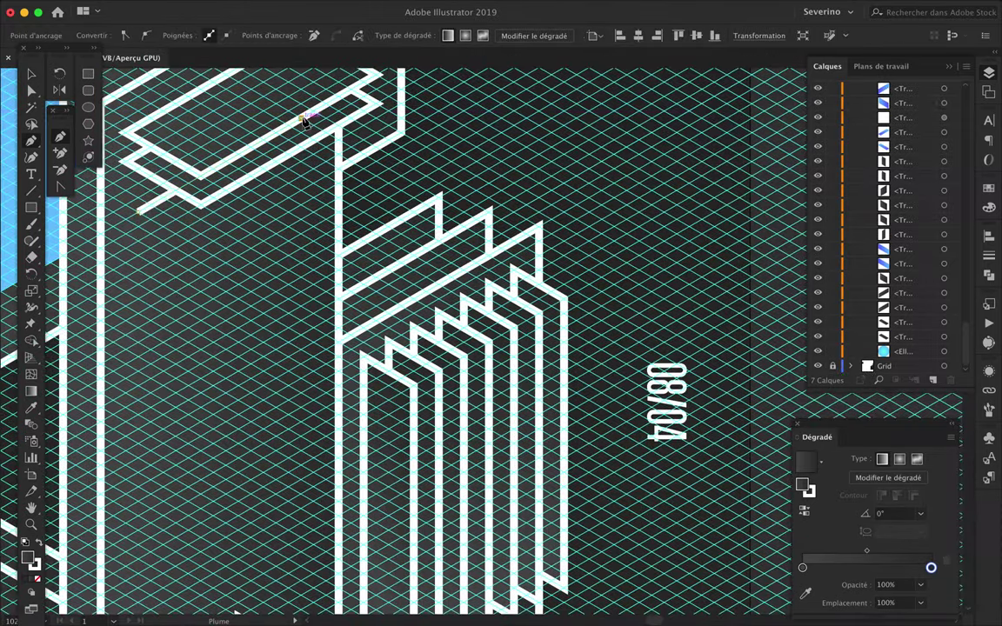
pyautogui.scroll(-5, 313, 348)
pyautogui.click(305, 505)
pyautogui.scroll(-2, 261, 496)
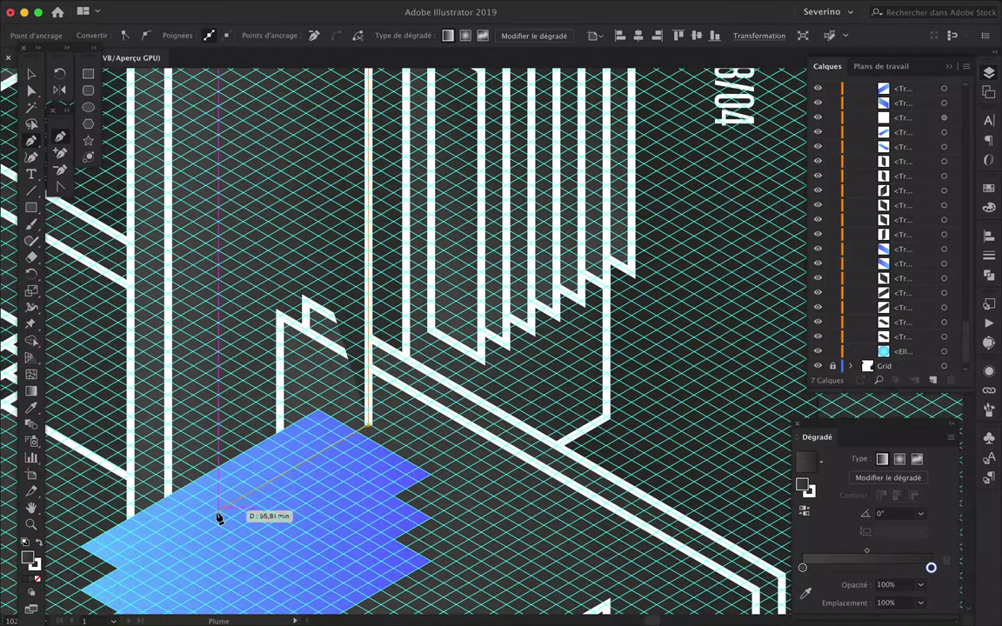
pyautogui.scroll(-2, 218, 519)
pyautogui.scroll(2, 223, 196)
pyautogui.moveTo(233, 459)
pyautogui.mouseDown()
pyautogui.moveTo(214, 477)
pyautogui.moveTo(218, 579)
pyautogui.mouseUp()
# - Alt-drag a slightly offset copy of the tall column group
pyautogui.scroll(2, 216, 475)
pyautogui.scroll(2, 218, 452)
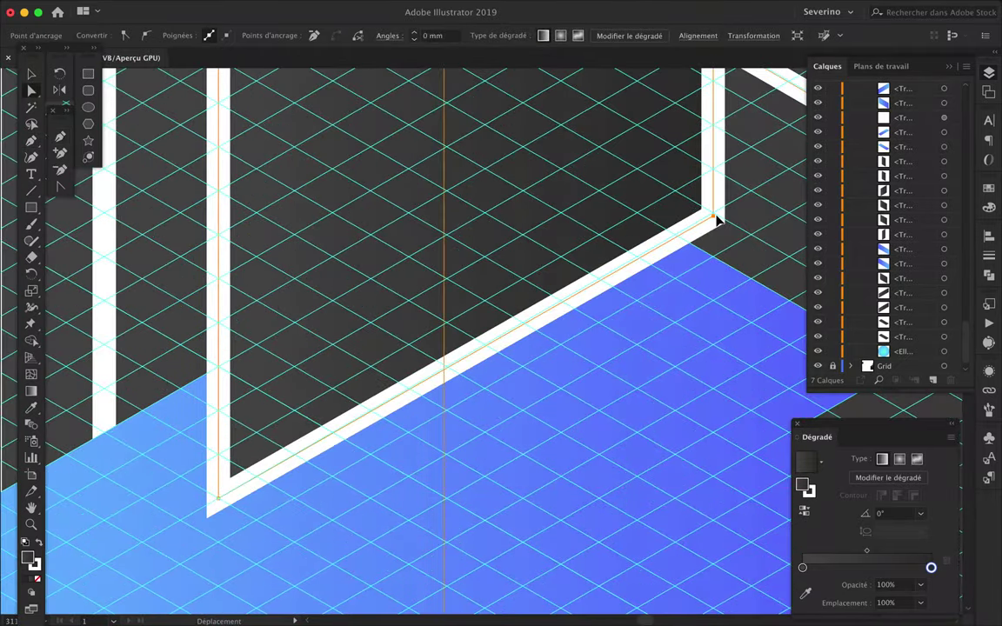
pyautogui.scroll(1, 711, 213)
pyautogui.scroll(-4, 711, 222)
pyautogui.scroll(-1, 696, 261)
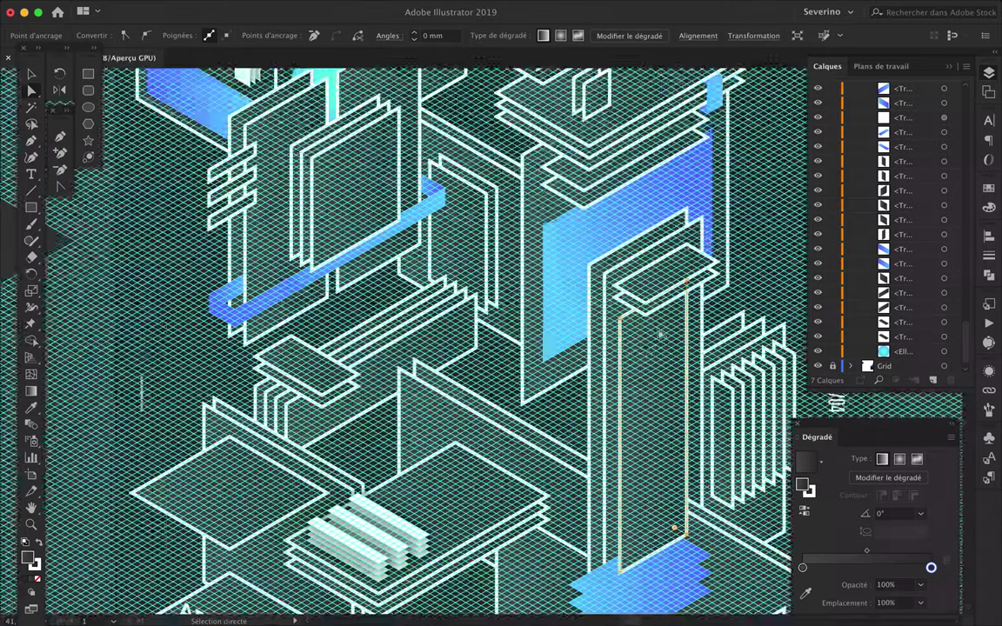
pyautogui.scroll(-1, 660, 335)
pyautogui.press('v')
pyautogui.click(666, 458)
pyautogui.scroll(-5, 912, 315)
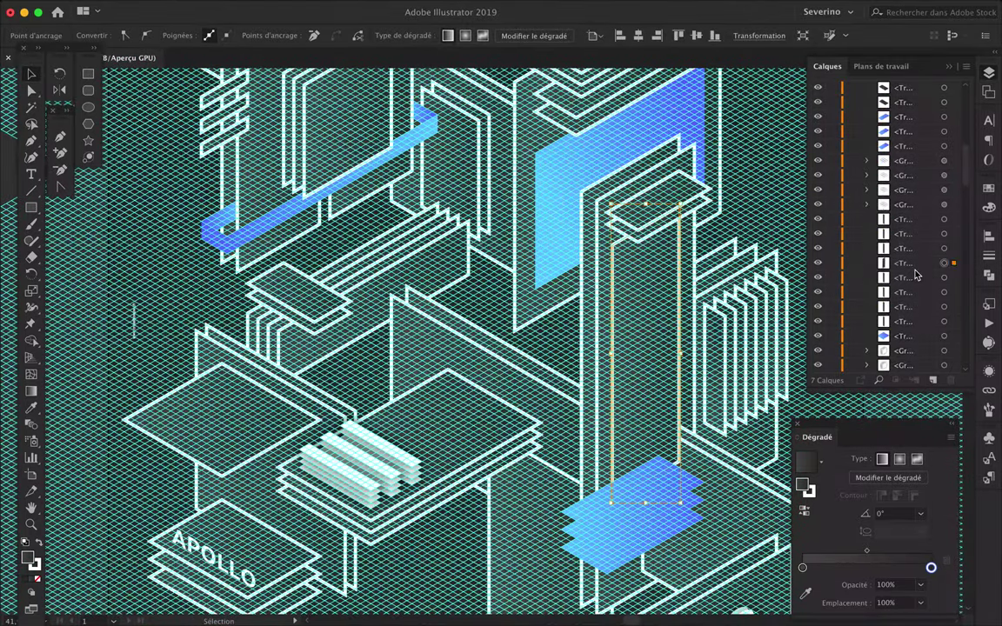
pyautogui.scroll(5, 911, 207)
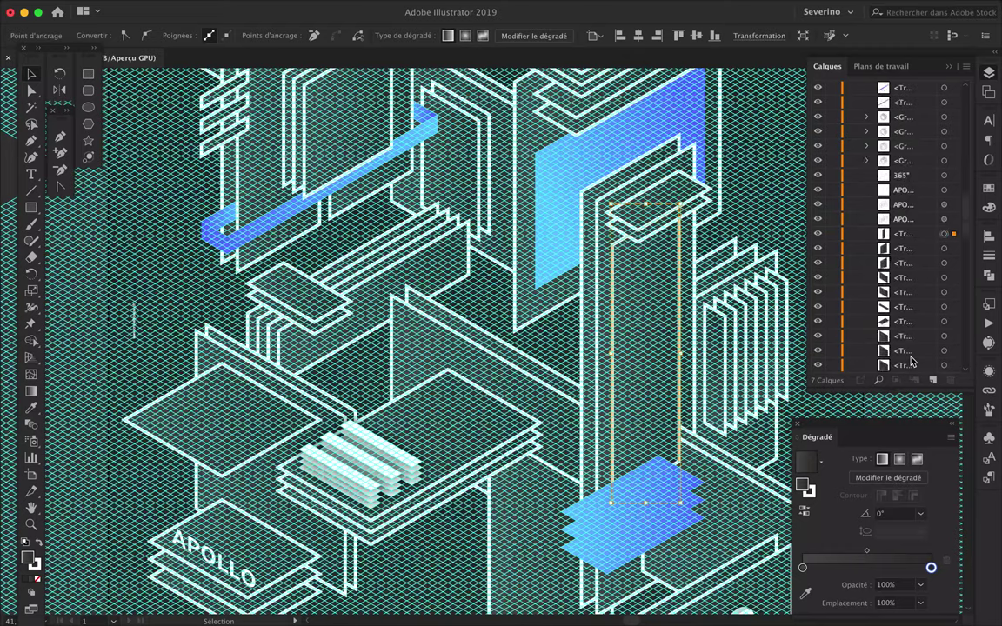
pyautogui.scroll(-1, 706, 275)
pyautogui.scroll(2, 707, 275)
pyautogui.scroll(2, 609, 331)
pyautogui.moveTo(609, 329); pyautogui.dragTo(622, 339)
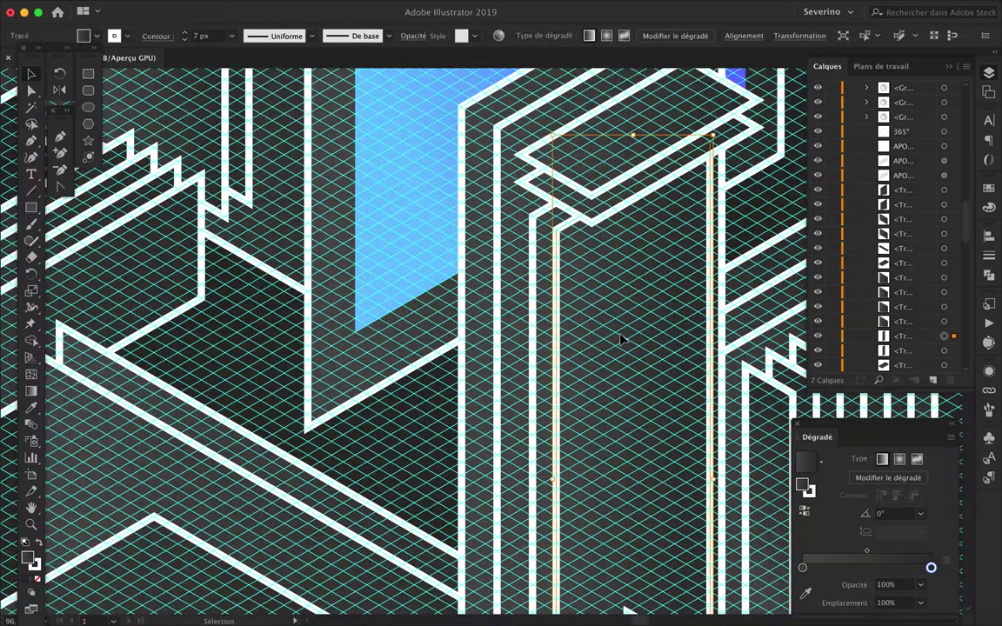
# - Hide the Grid layer to show the finished poster
pyautogui.scroll(-3, 622, 340)
pyautogui.scroll(-2, 767, 105)
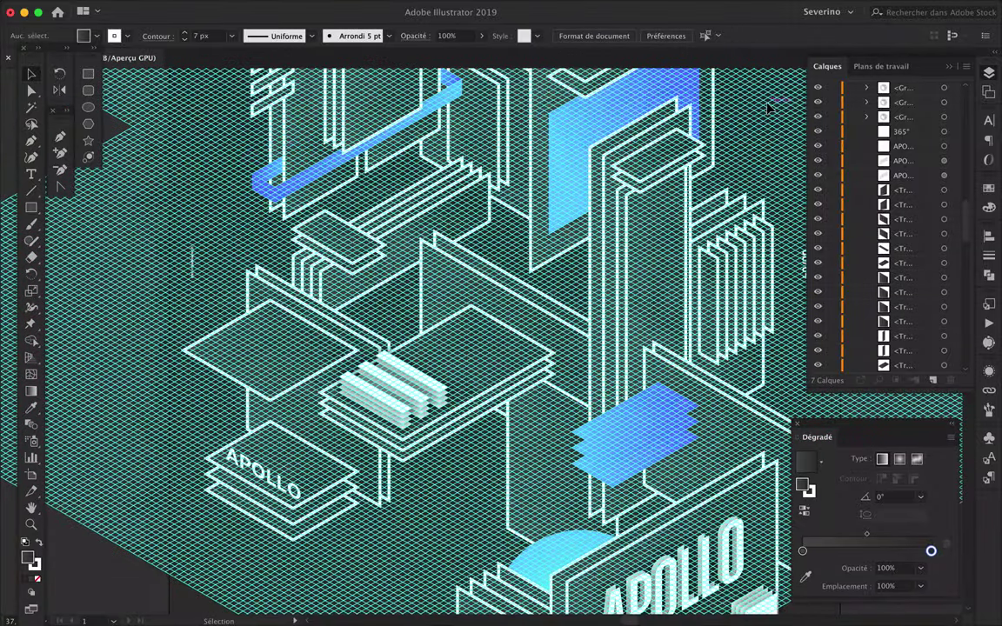
pyautogui.scroll(-3, 767, 105)
pyautogui.scroll(-1, 870, 261)
pyautogui.click(818, 351)
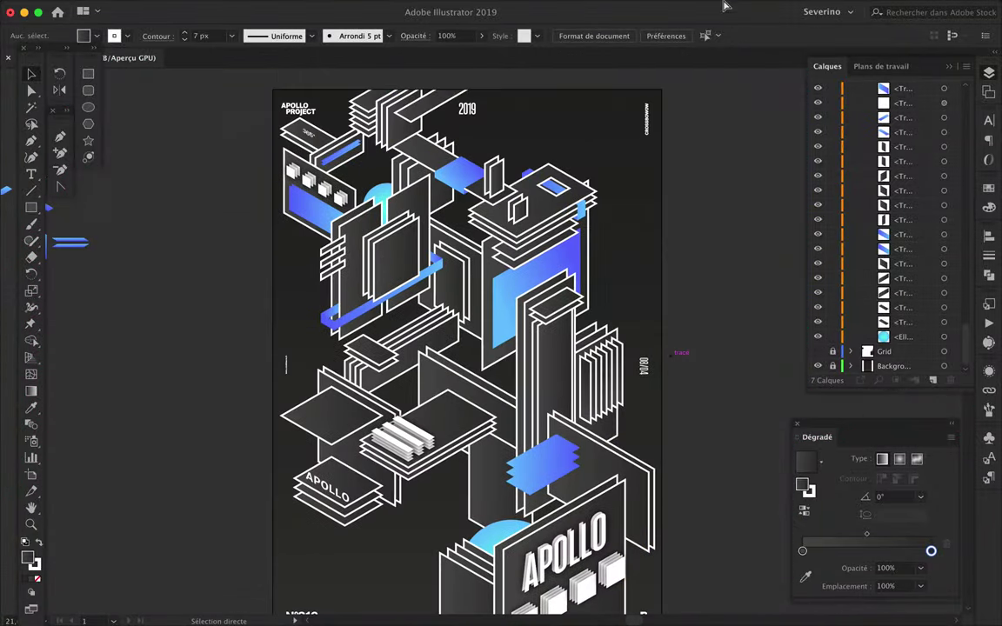